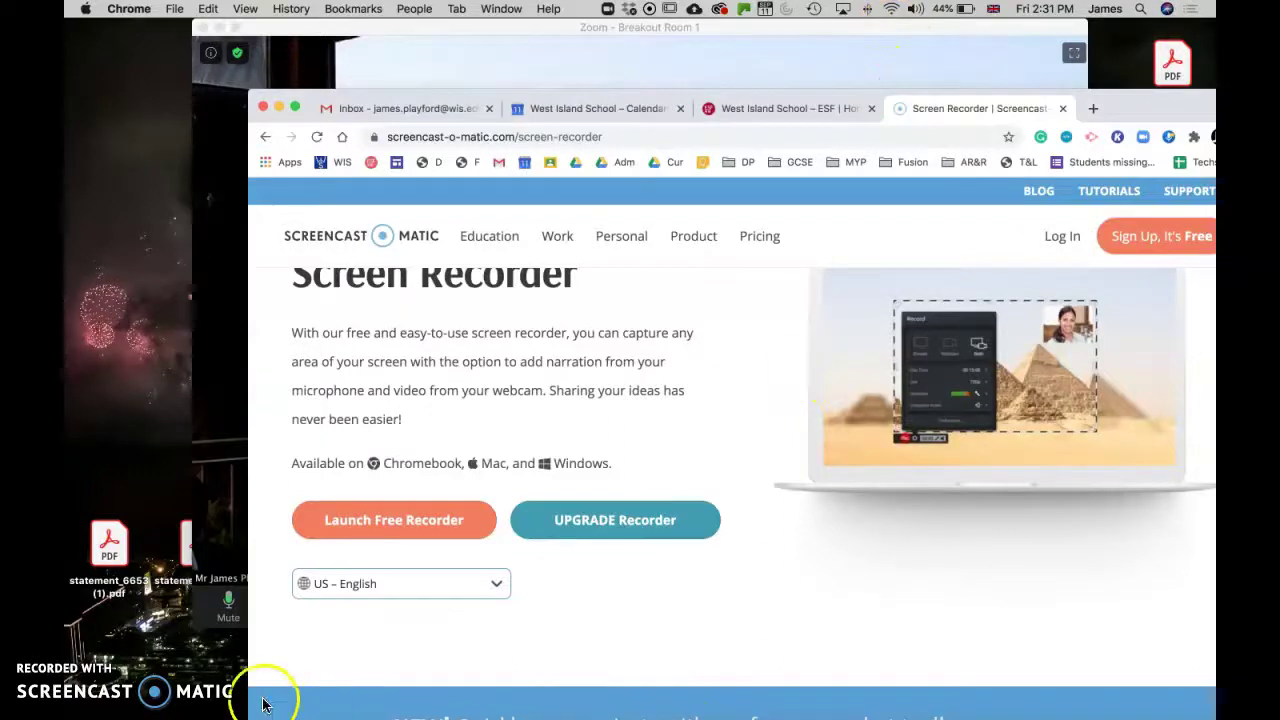
- Move Chrome aside and bring the Fusion 360 grooved-strip design in front of Zoom
click(160, 432)
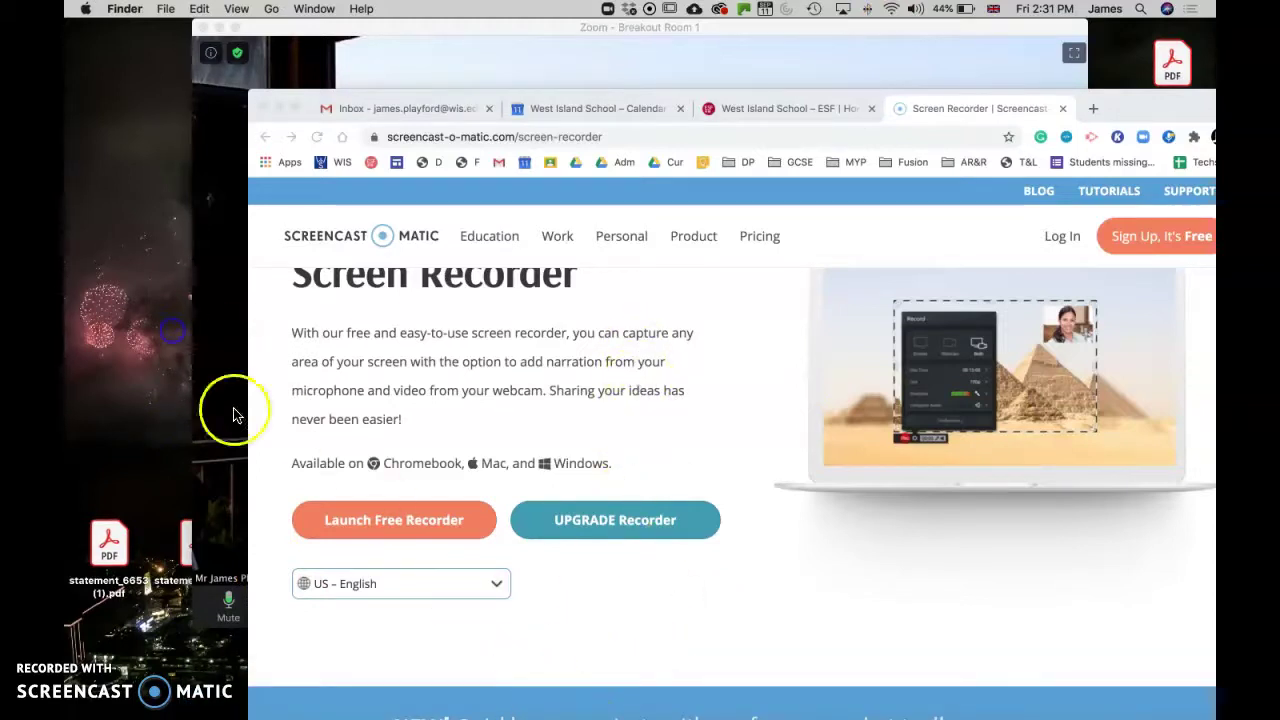
drag(1114, 104, 663, 80)
click(846, 34)
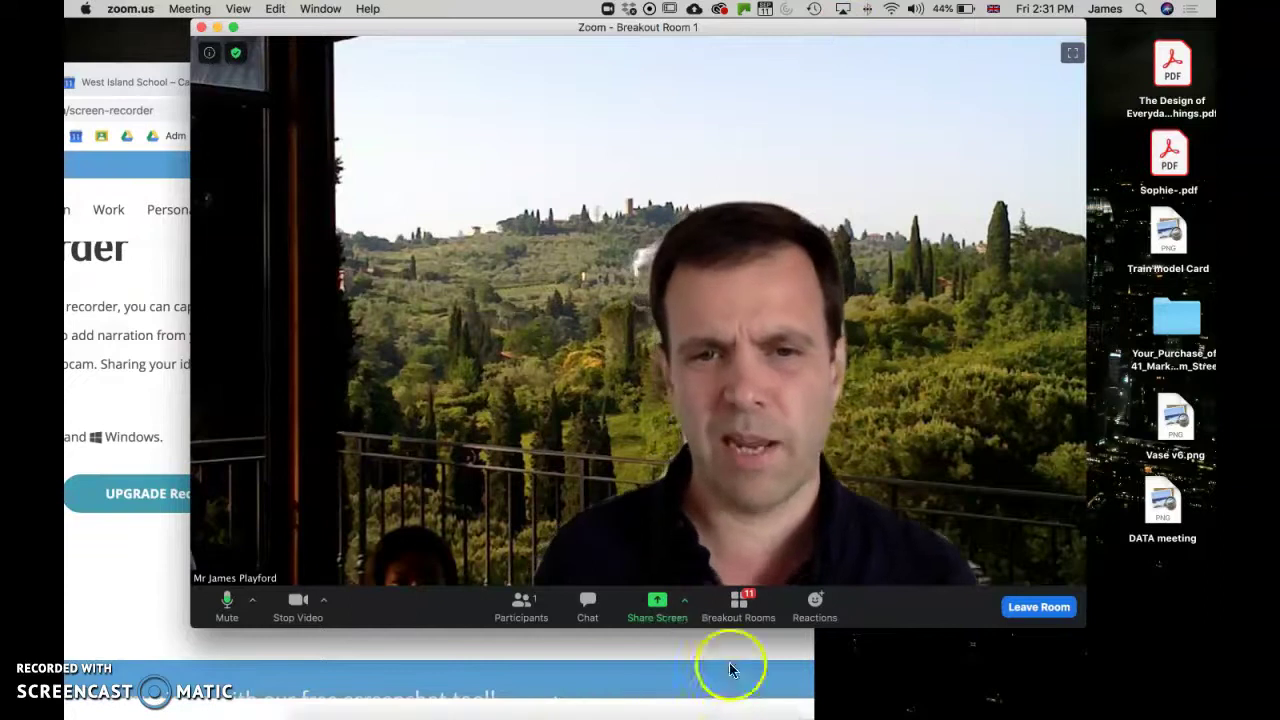
click(530, 668)
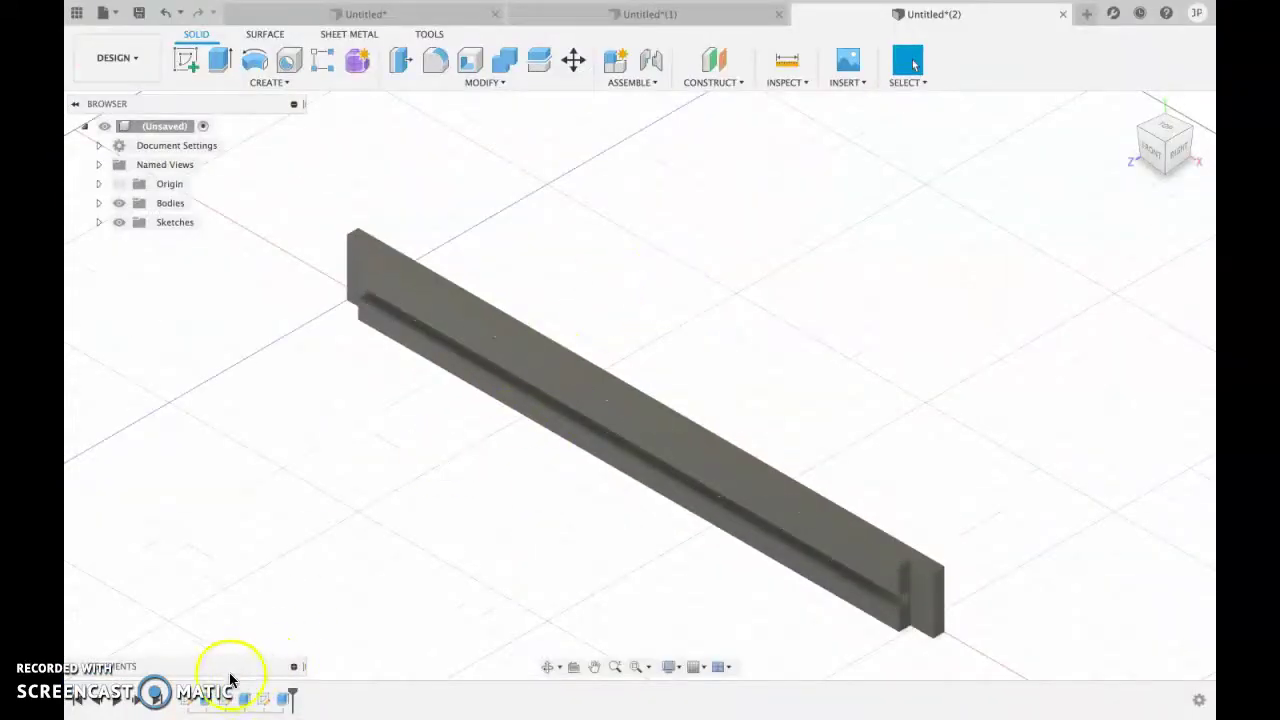
- Roll the timeline back two features and forward two, leaving the stepped edge but no groove
click(100, 701)
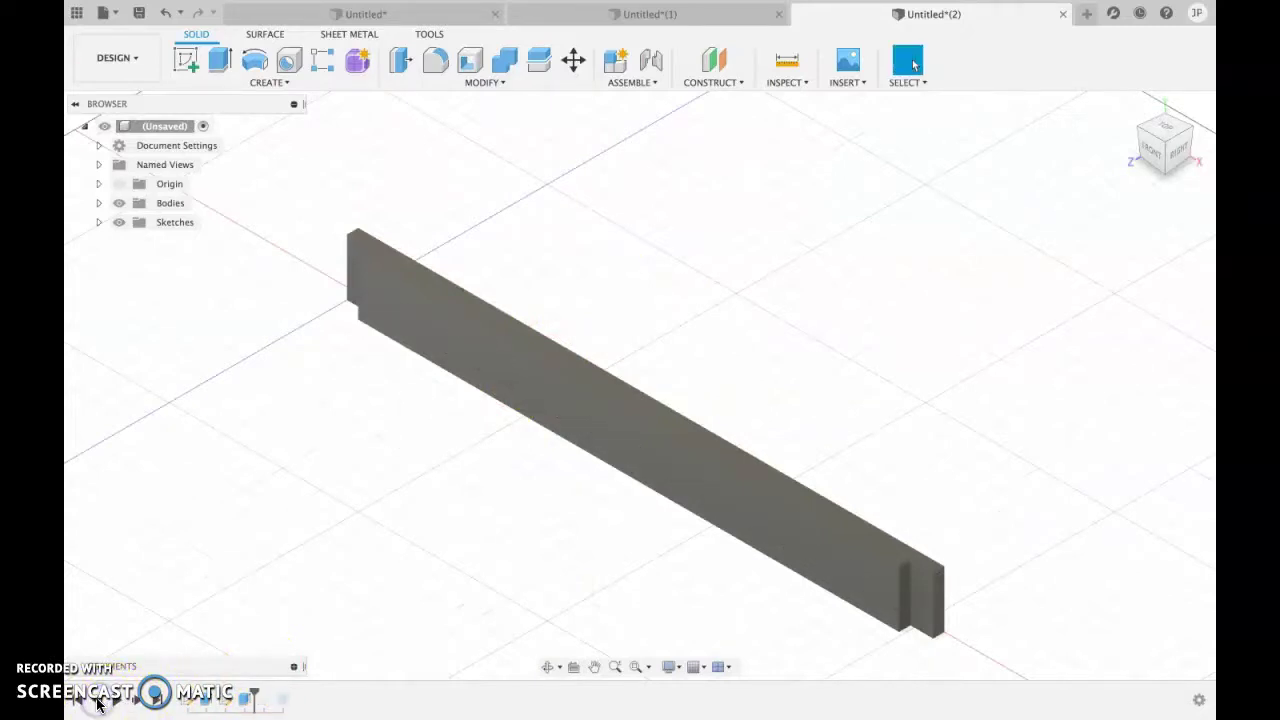
click(97, 701)
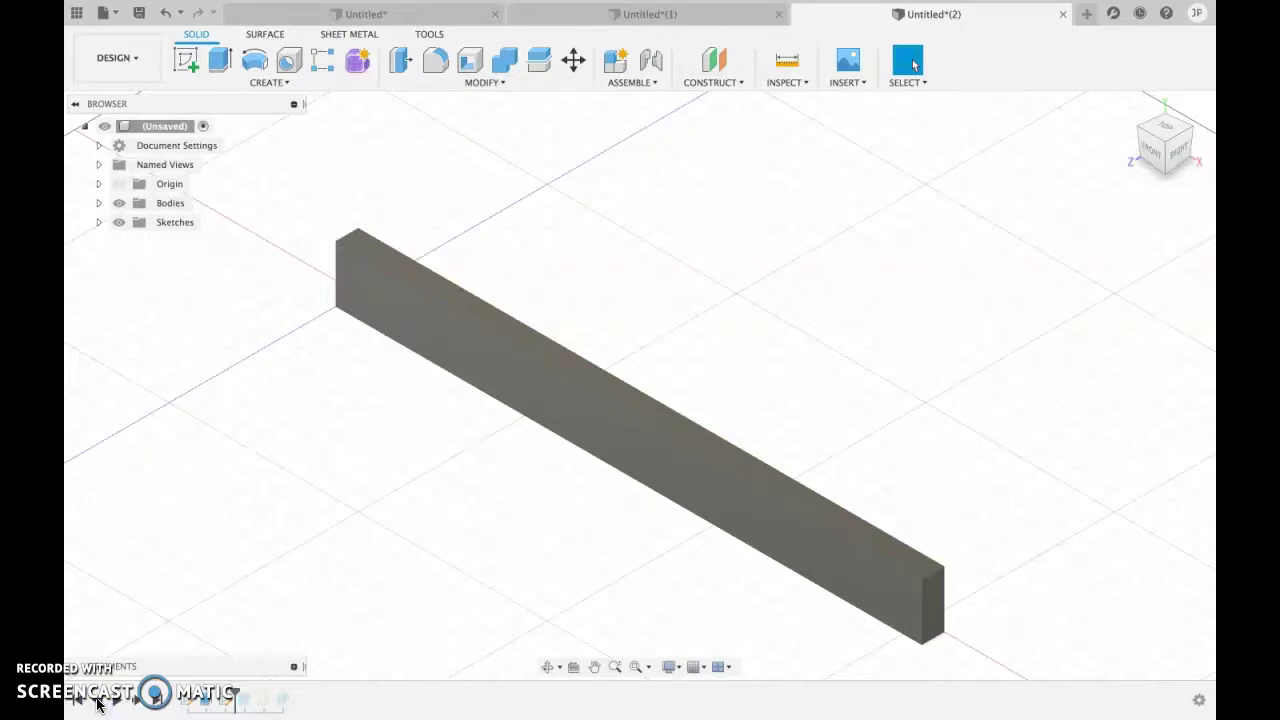
click(135, 703)
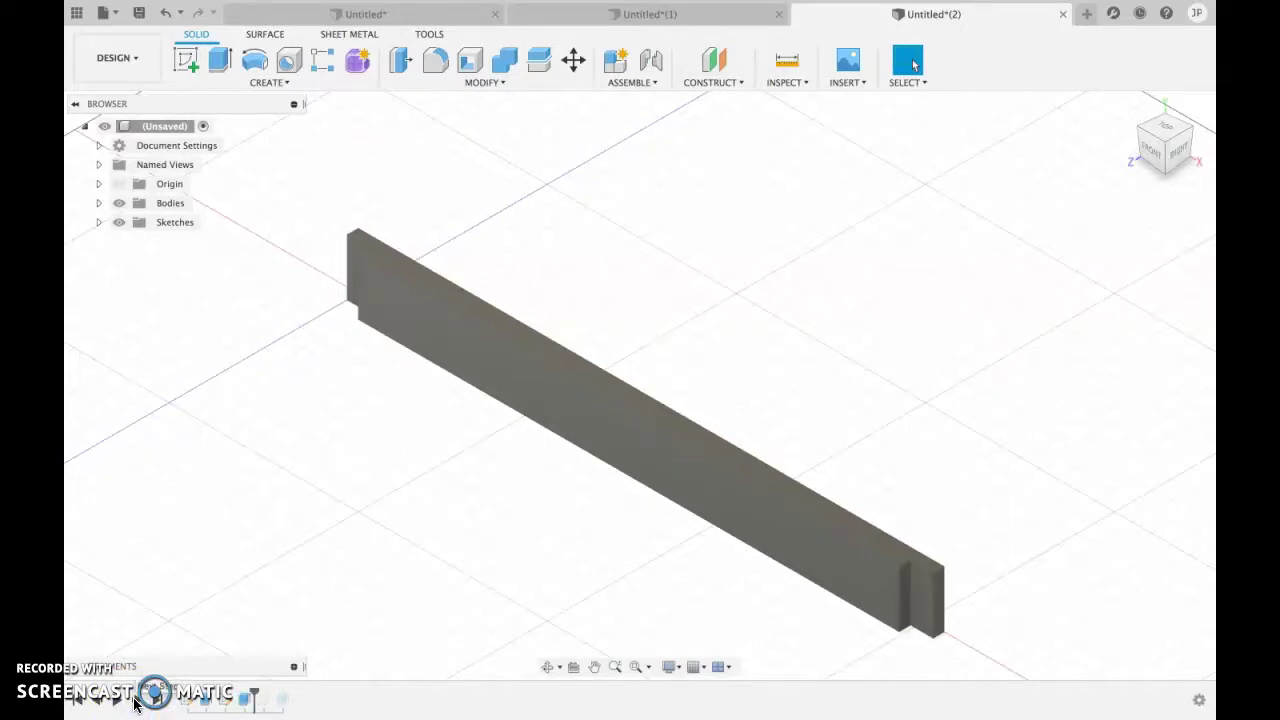
click(152, 694)
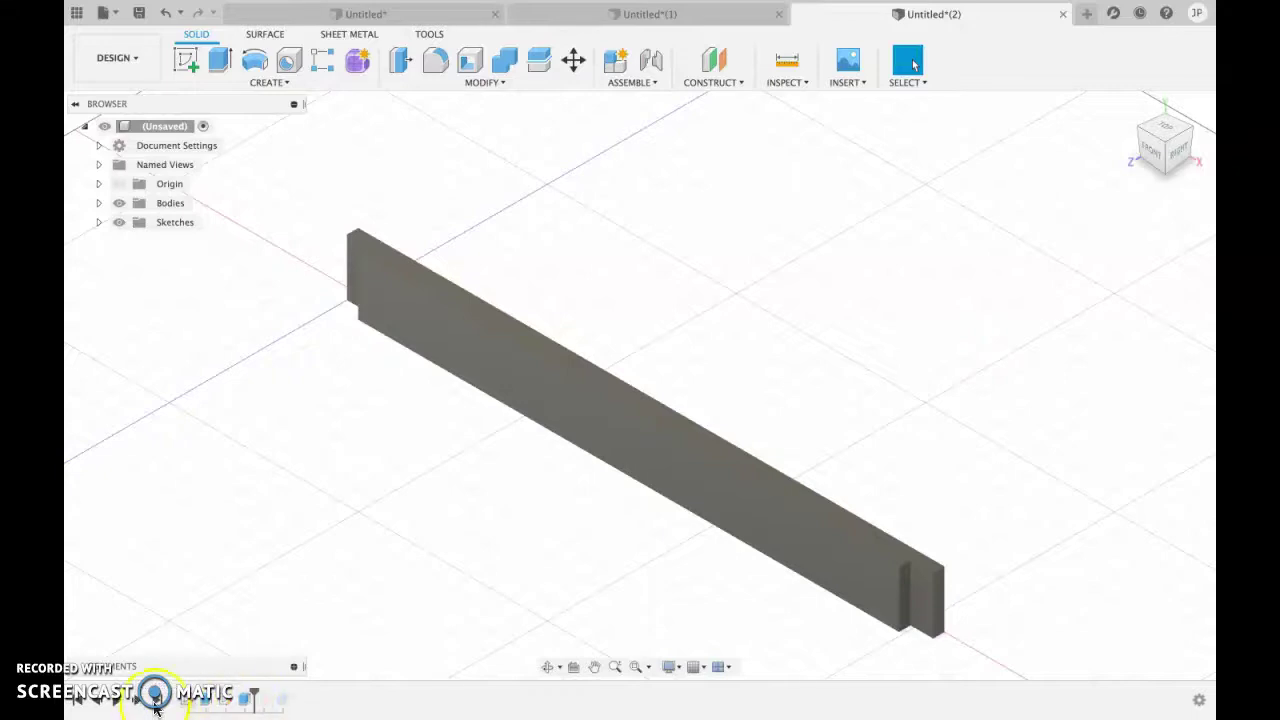
- Edit Sketch3 to review the 6 mm groove profile from the home view, then finish it
right_click(272, 699)
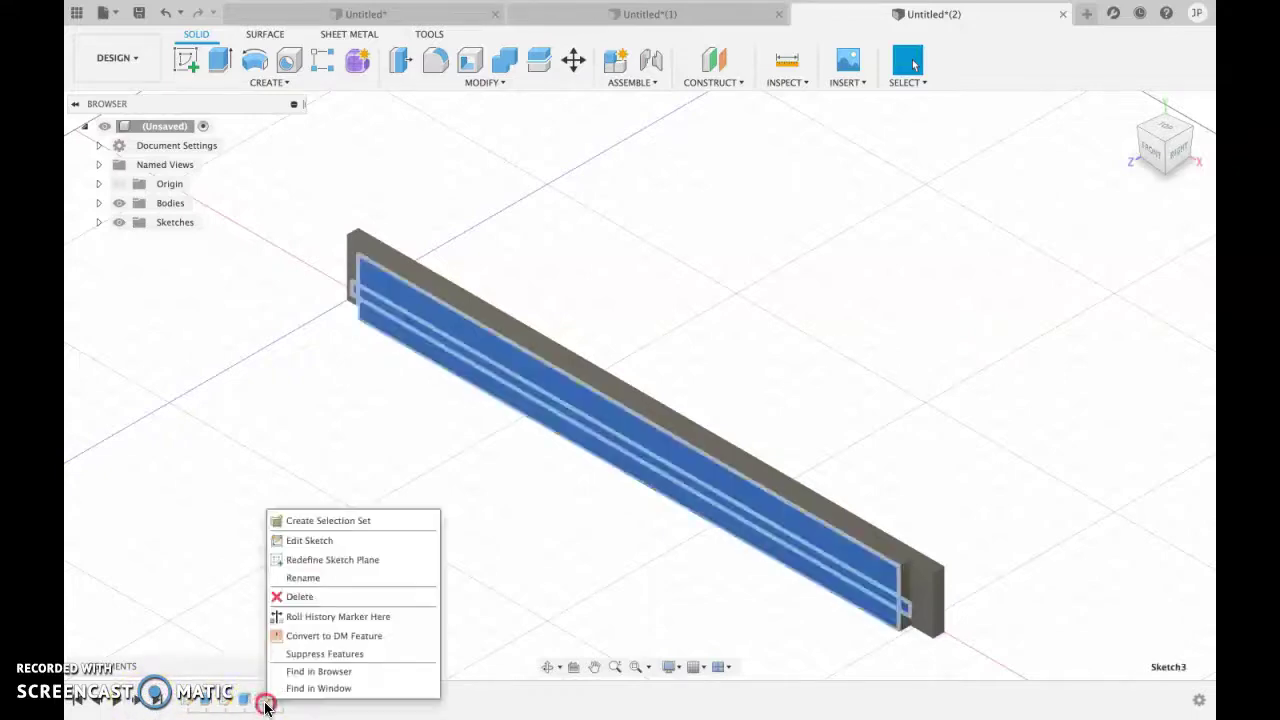
click(350, 540)
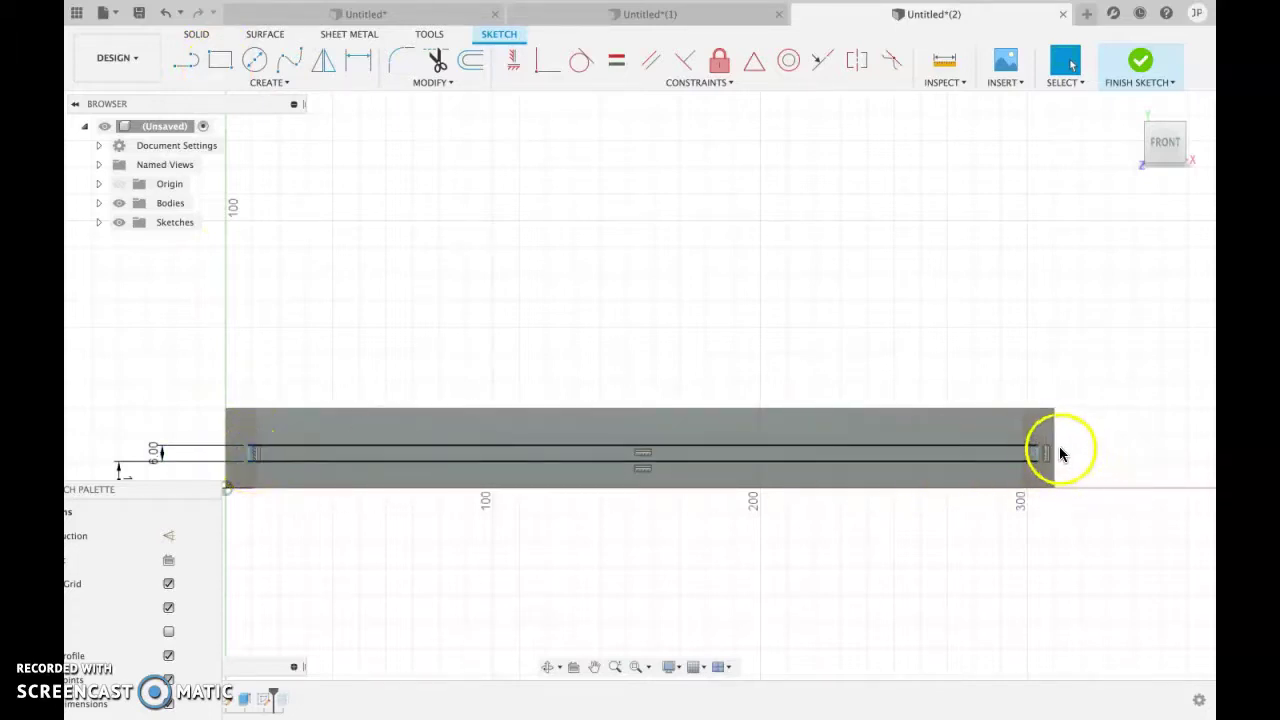
click(1143, 130)
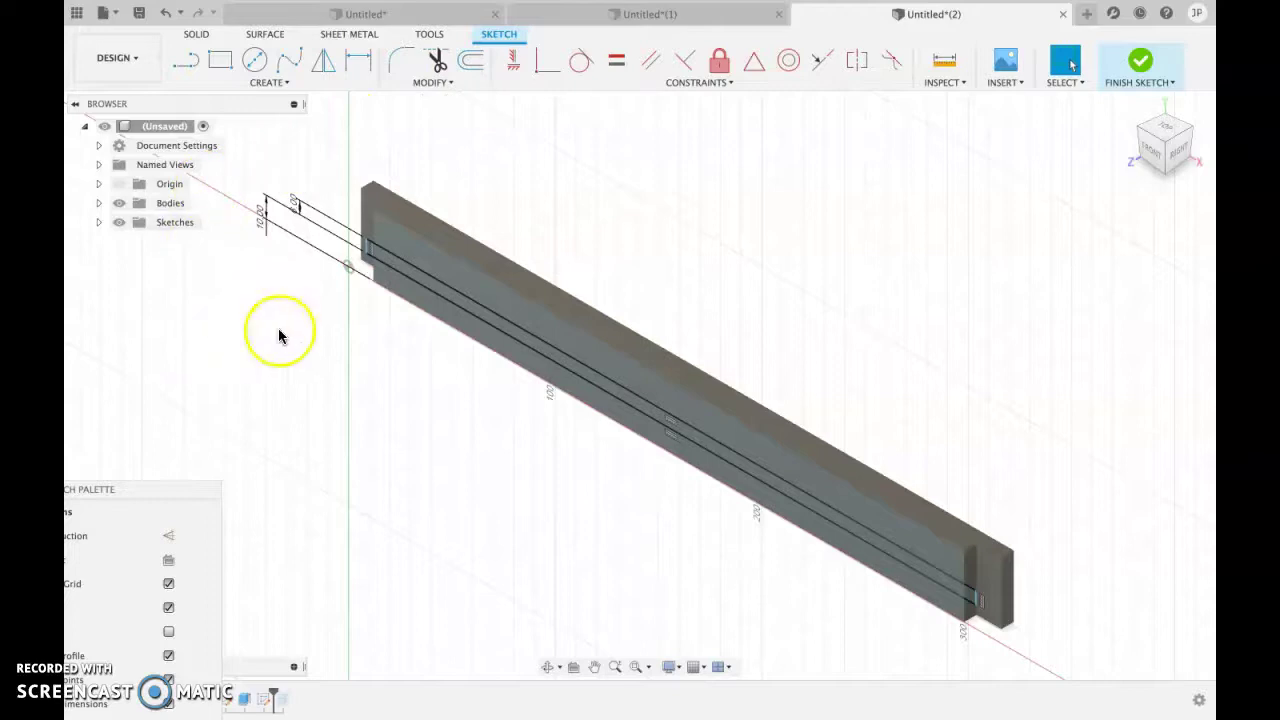
click(1140, 60)
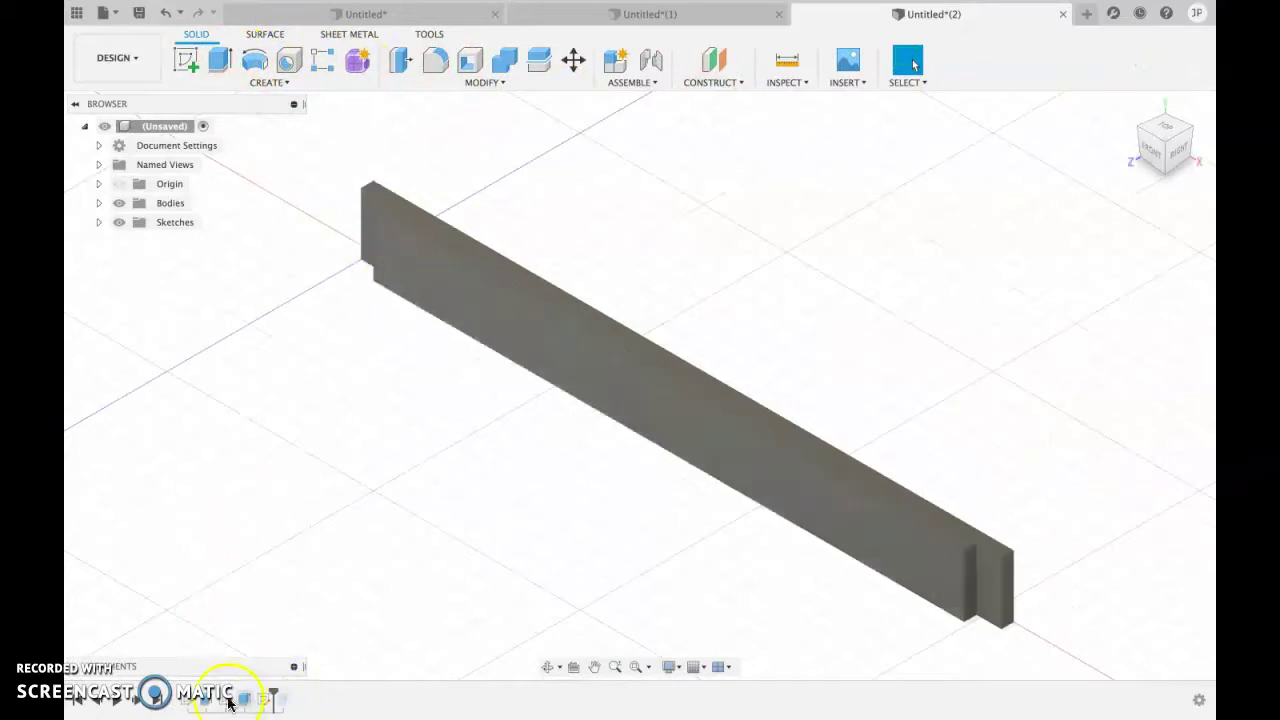
- Restore the groove, start a sketch on the bar's top face and select its profile edge
click(139, 703)
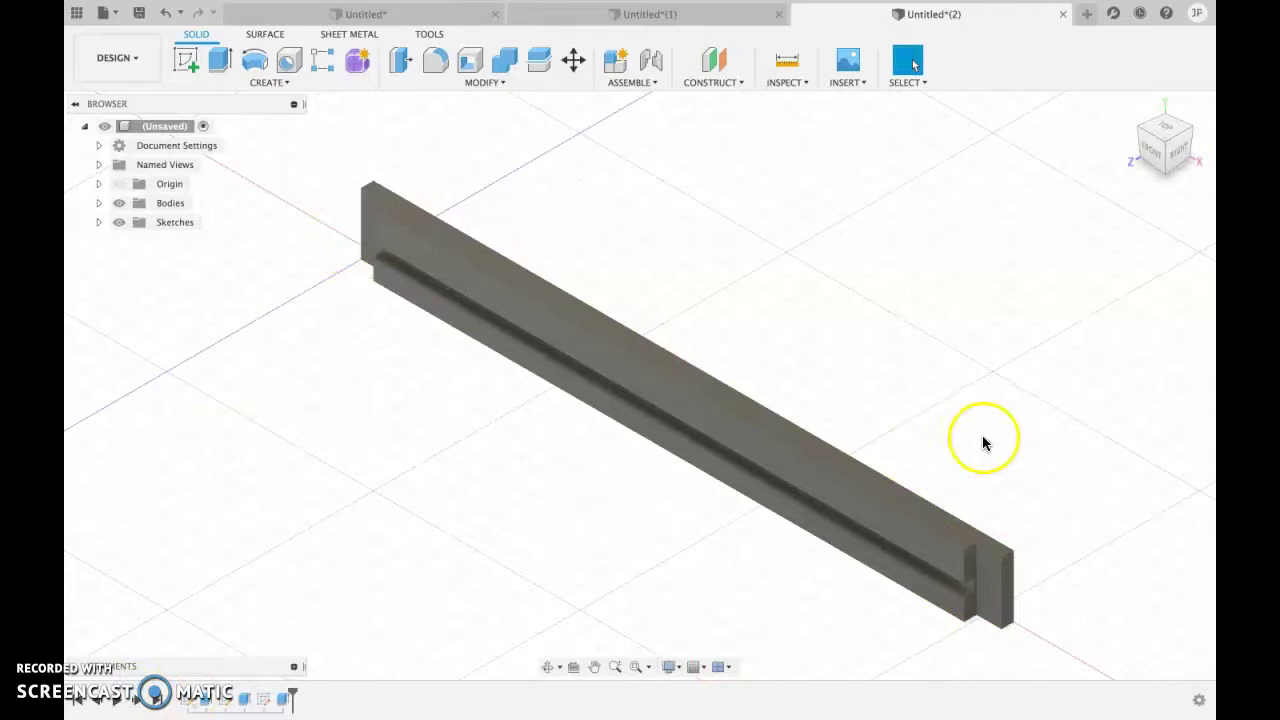
click(197, 74)
click(549, 287)
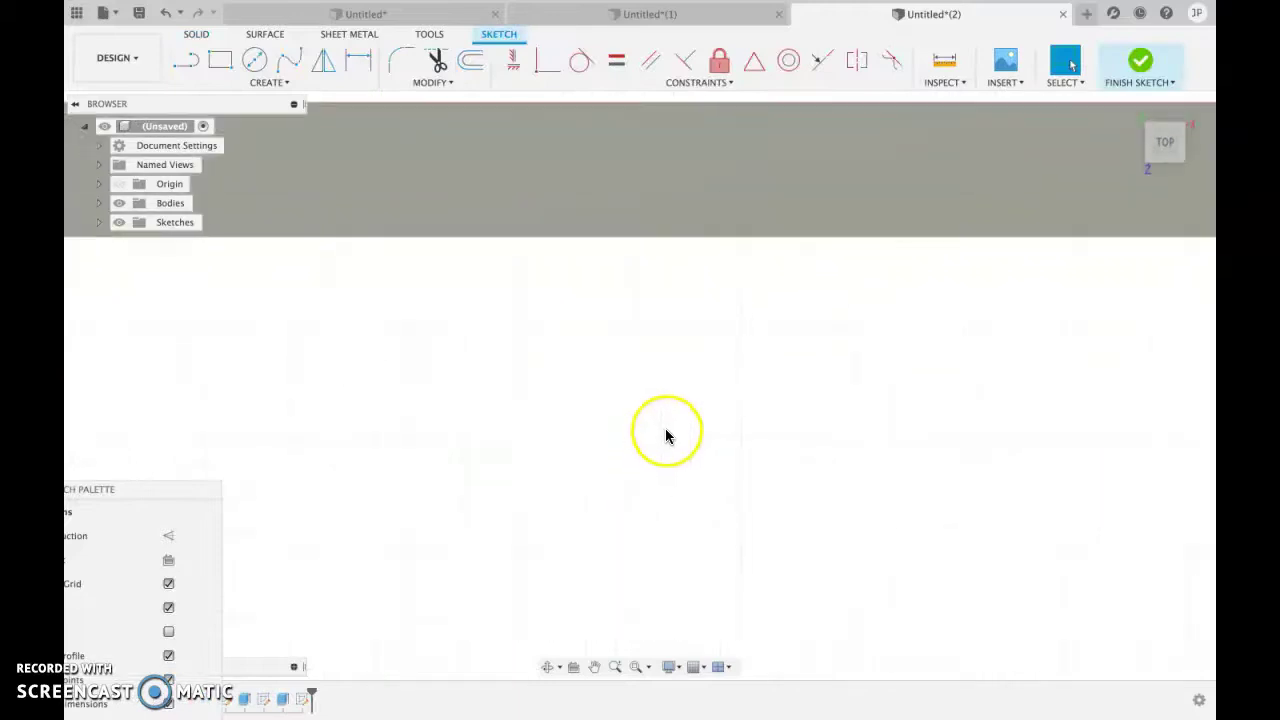
scroll(667, 435, down, 2)
scroll(865, 376, up, 5)
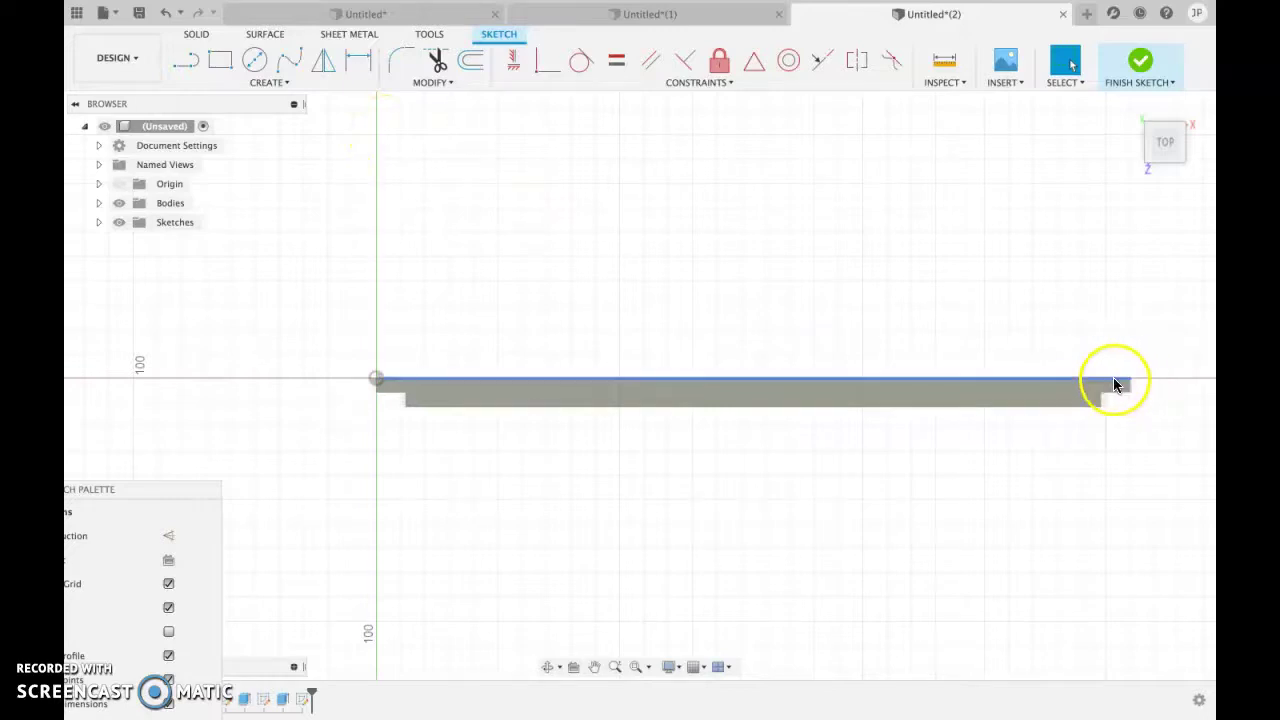
click(720, 392)
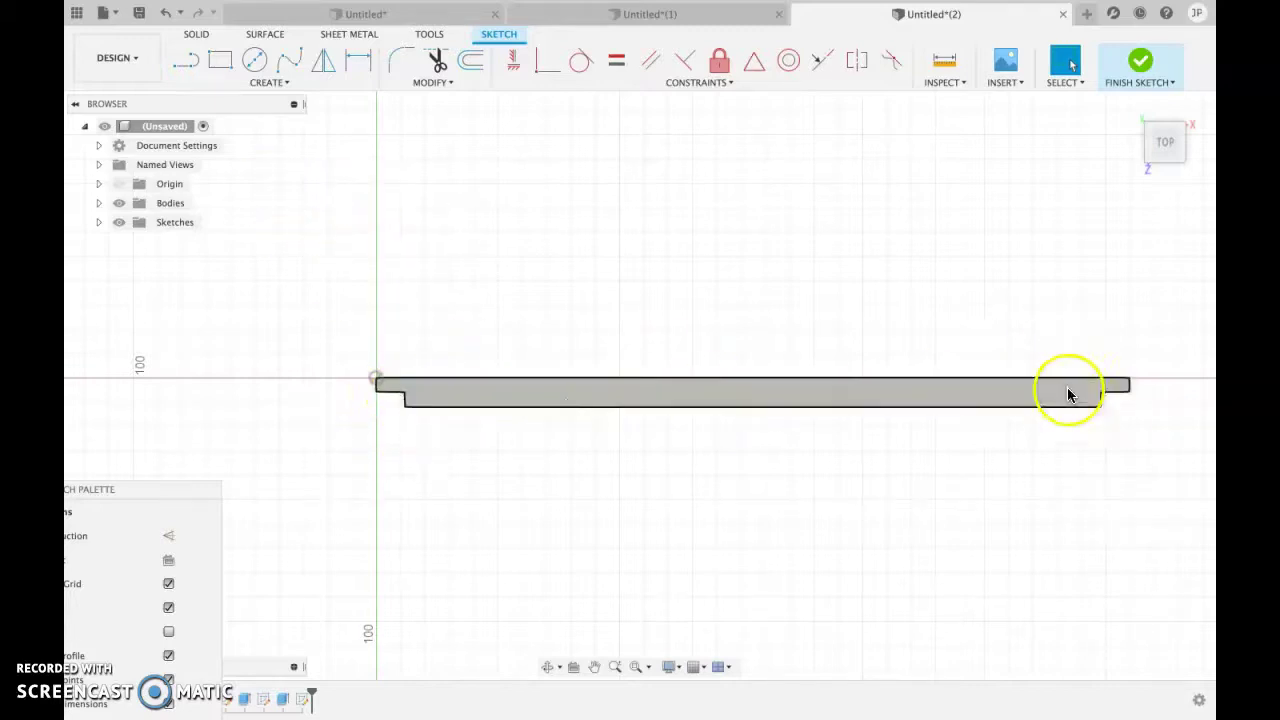
click(362, 63)
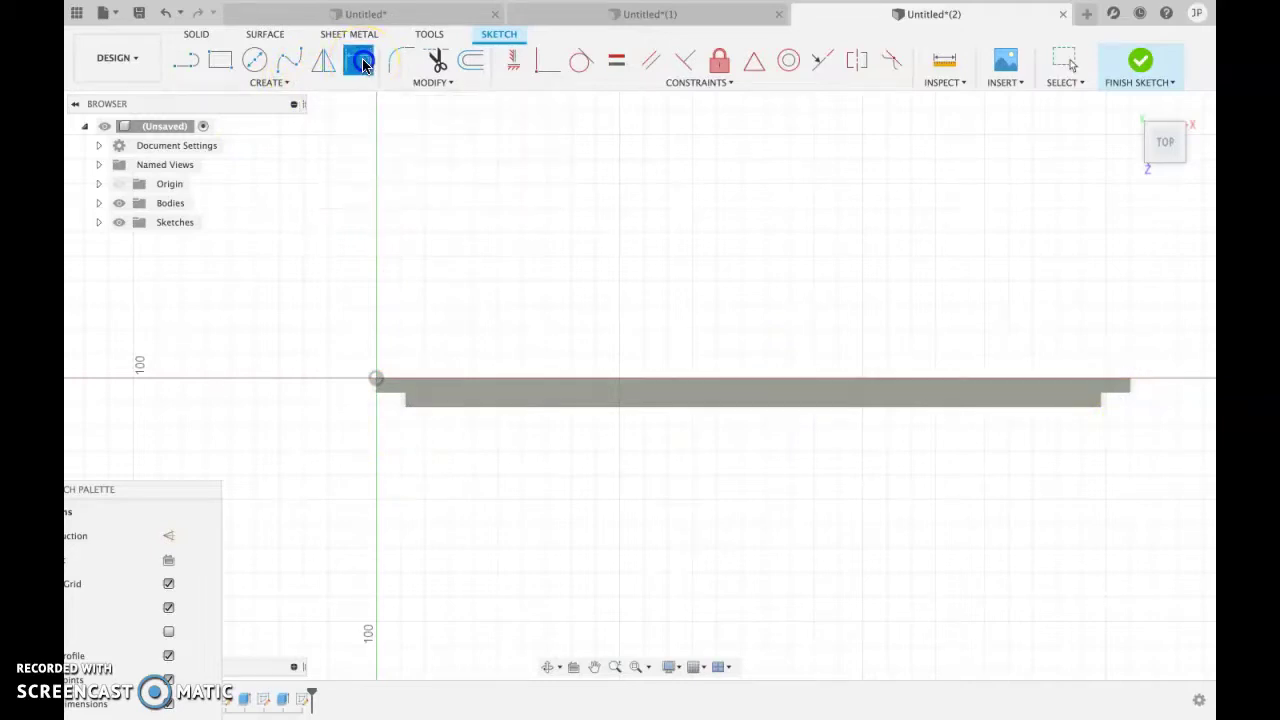
click(405, 407)
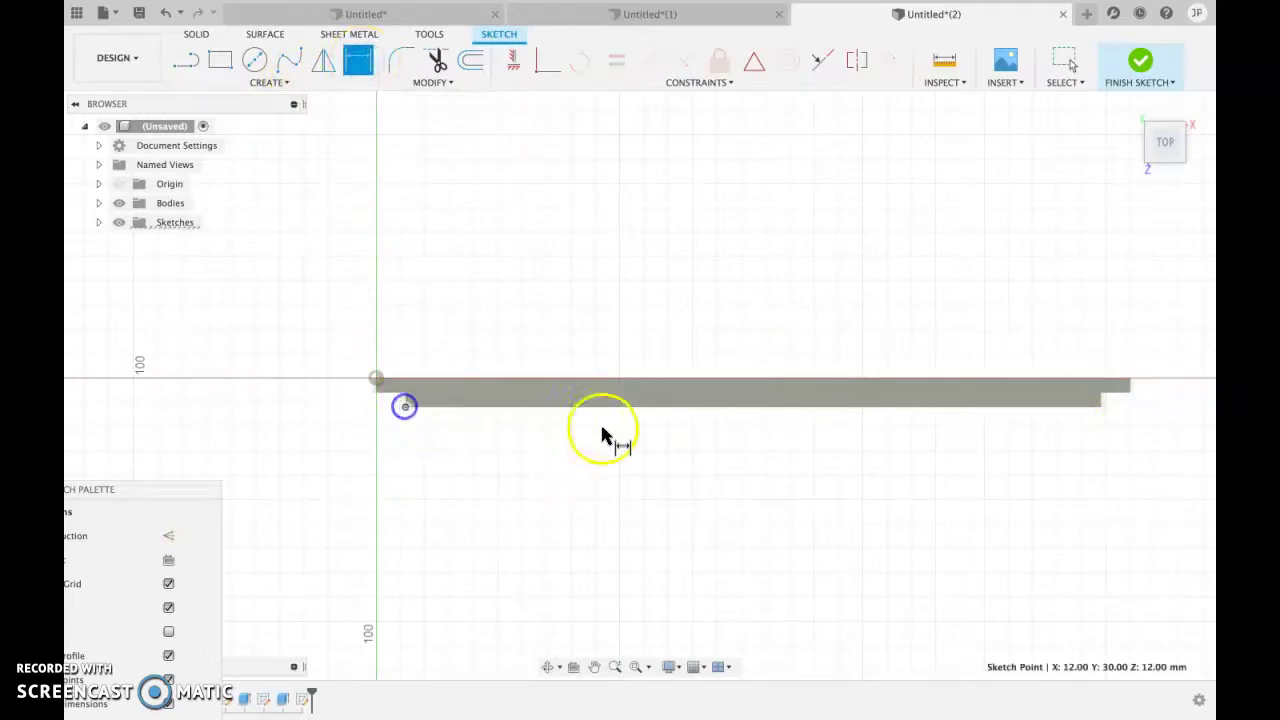
click(1099, 405)
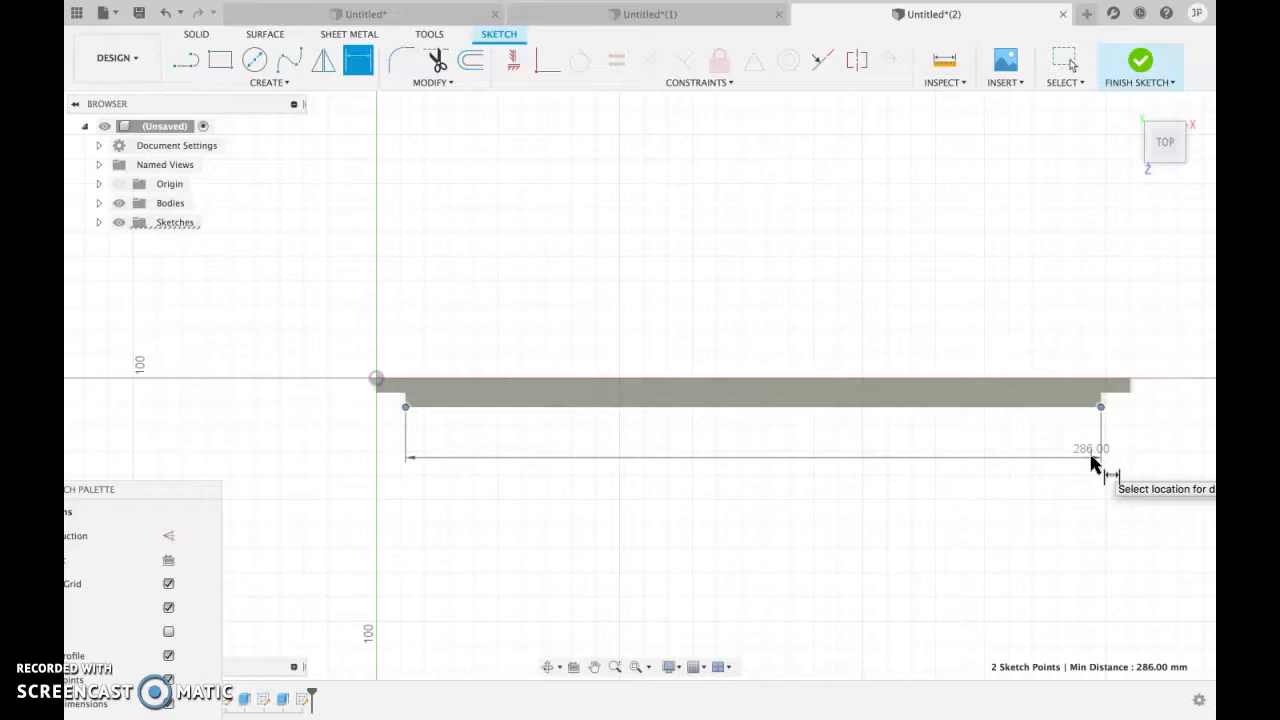
click(1091, 463)
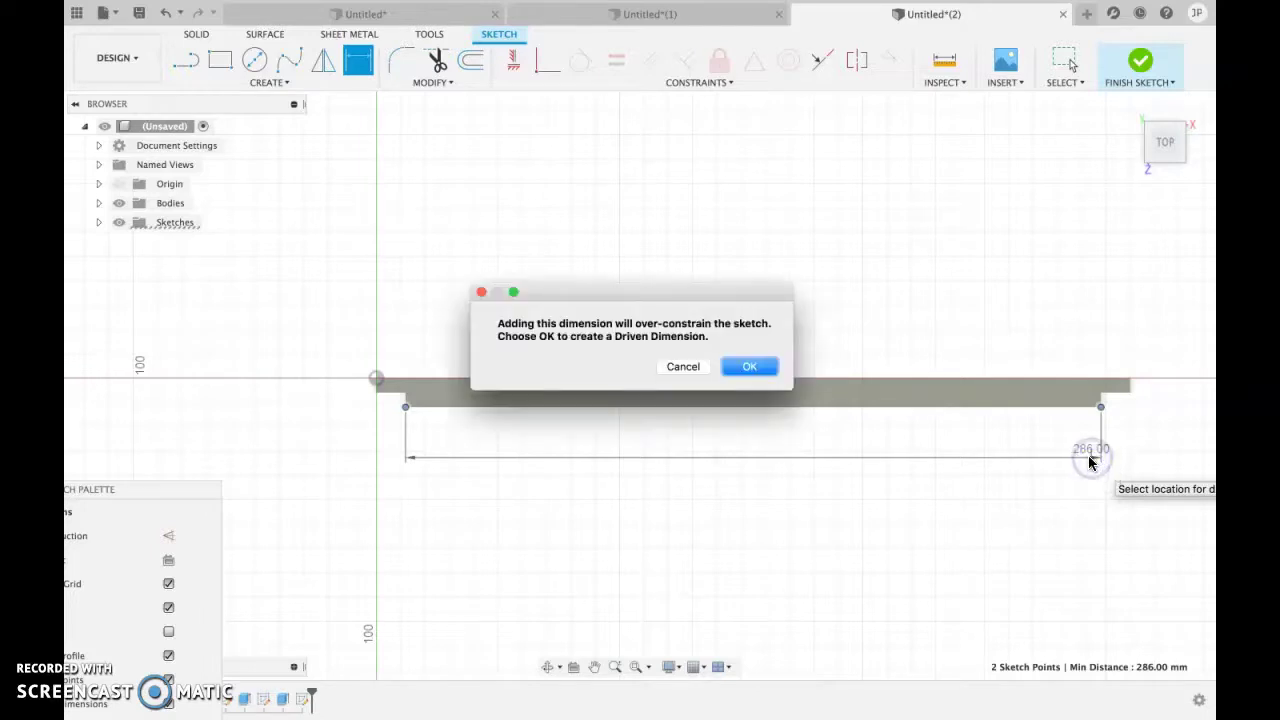
click(688, 368)
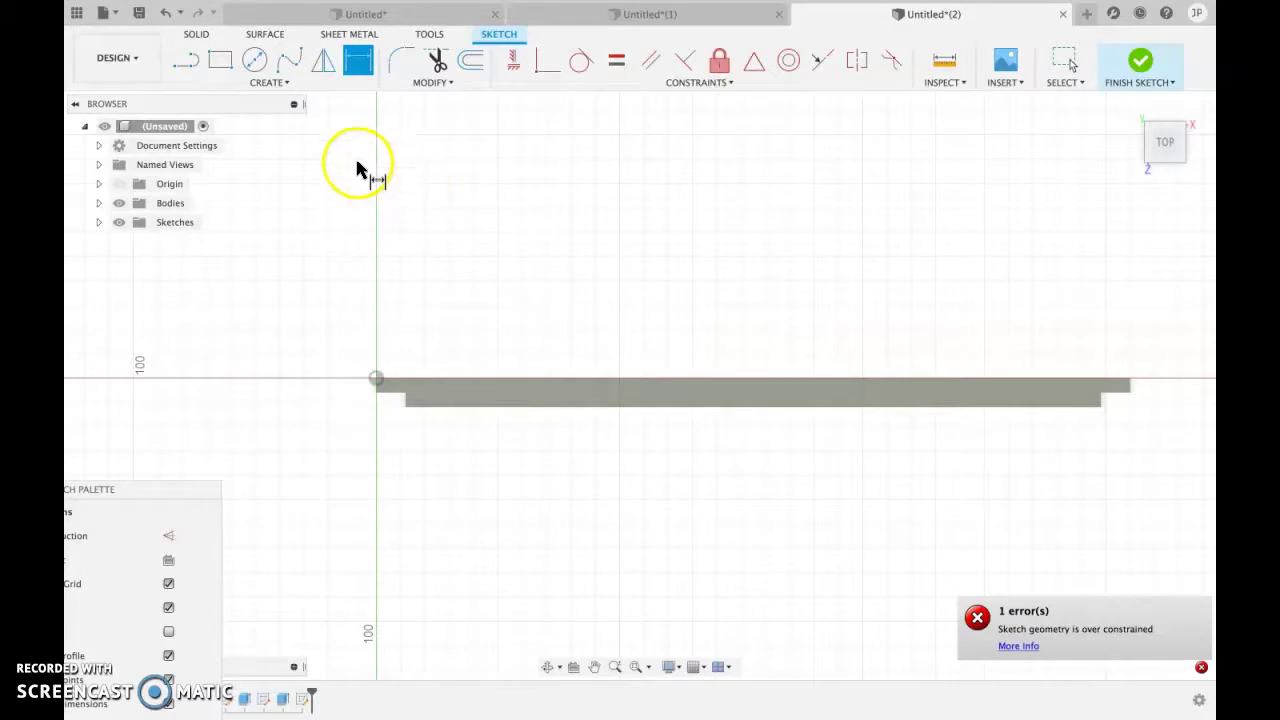
click(220, 60)
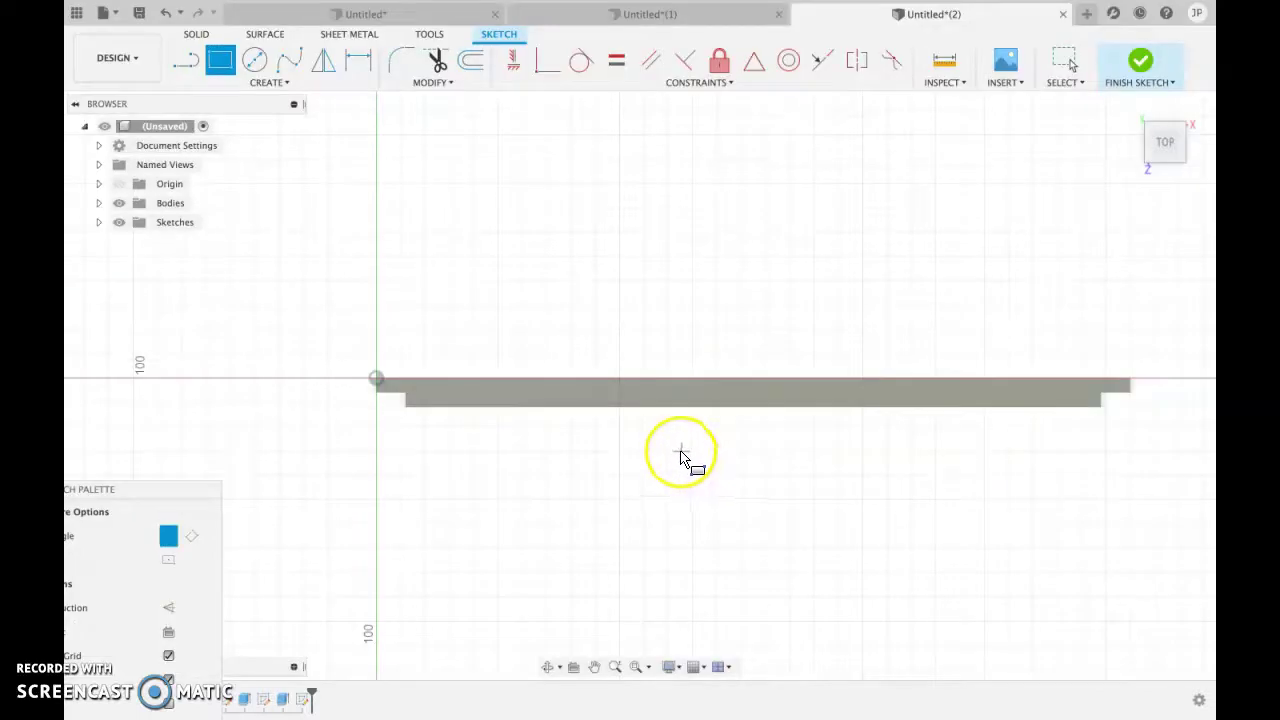
- Draw a small slot rectangle on the bar, dimensioned 139 mm from its left end
click(681, 451)
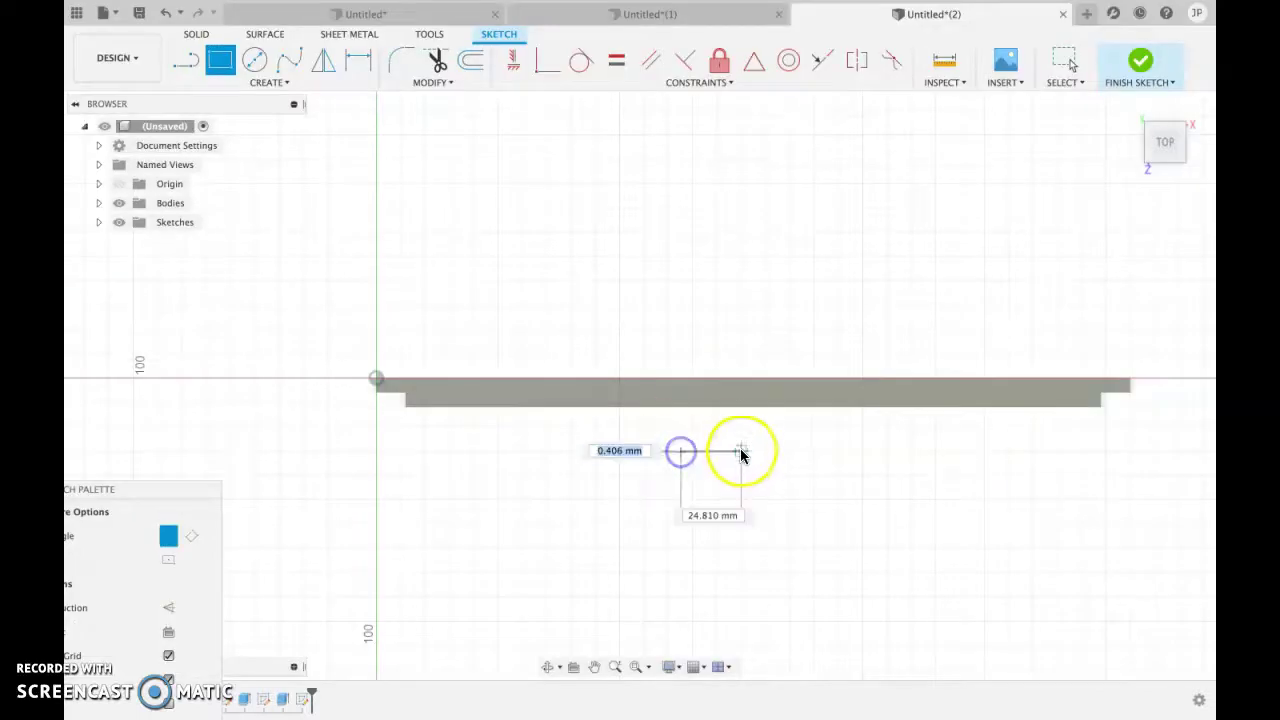
click(738, 395)
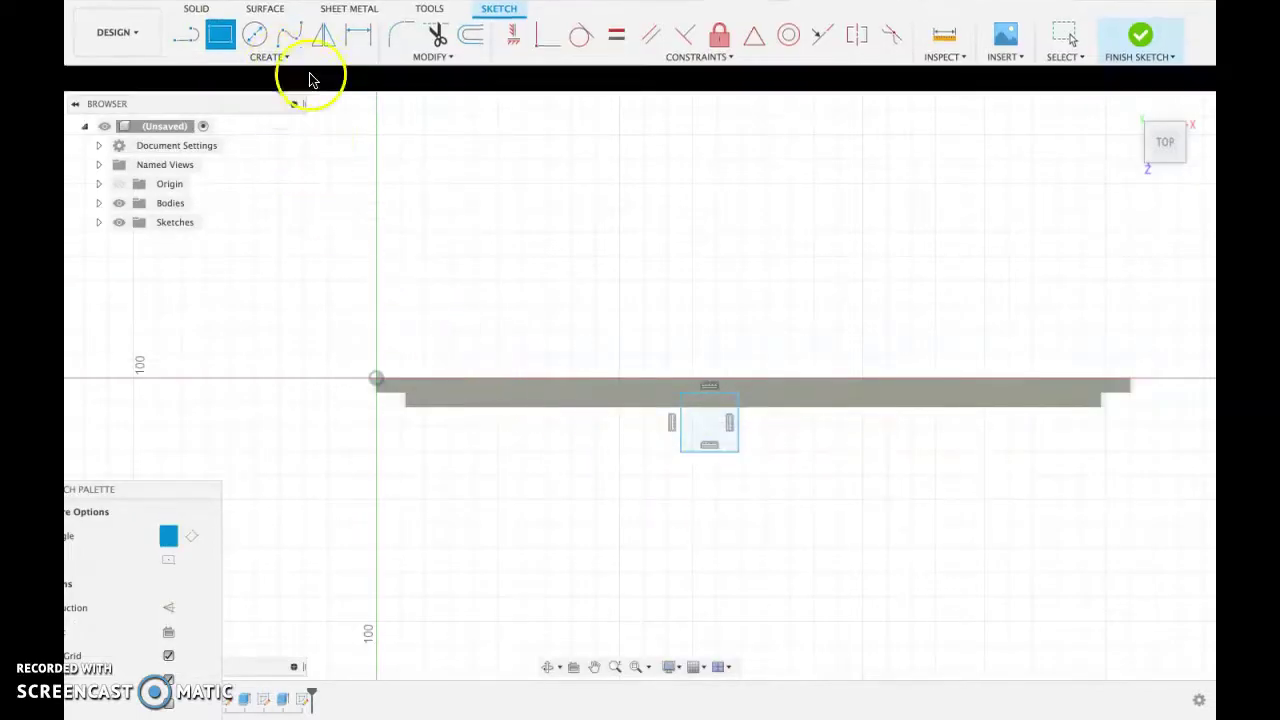
click(358, 60)
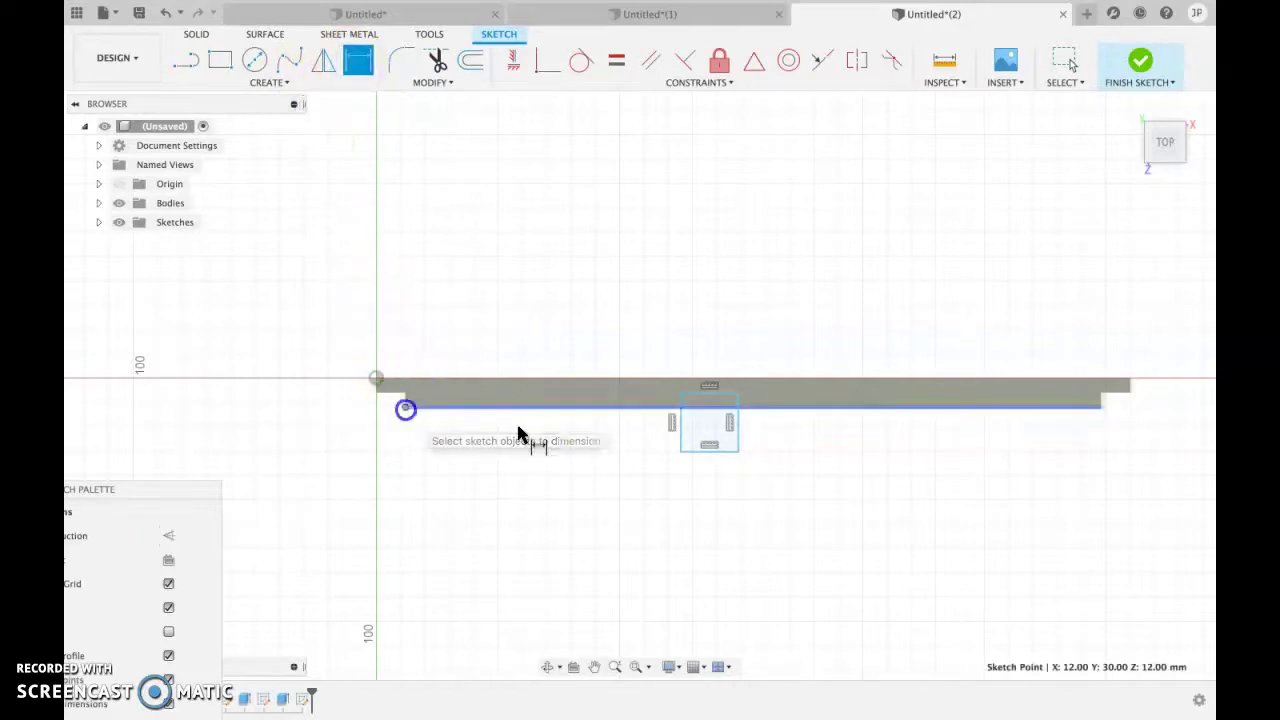
click(405, 409)
click(681, 424)
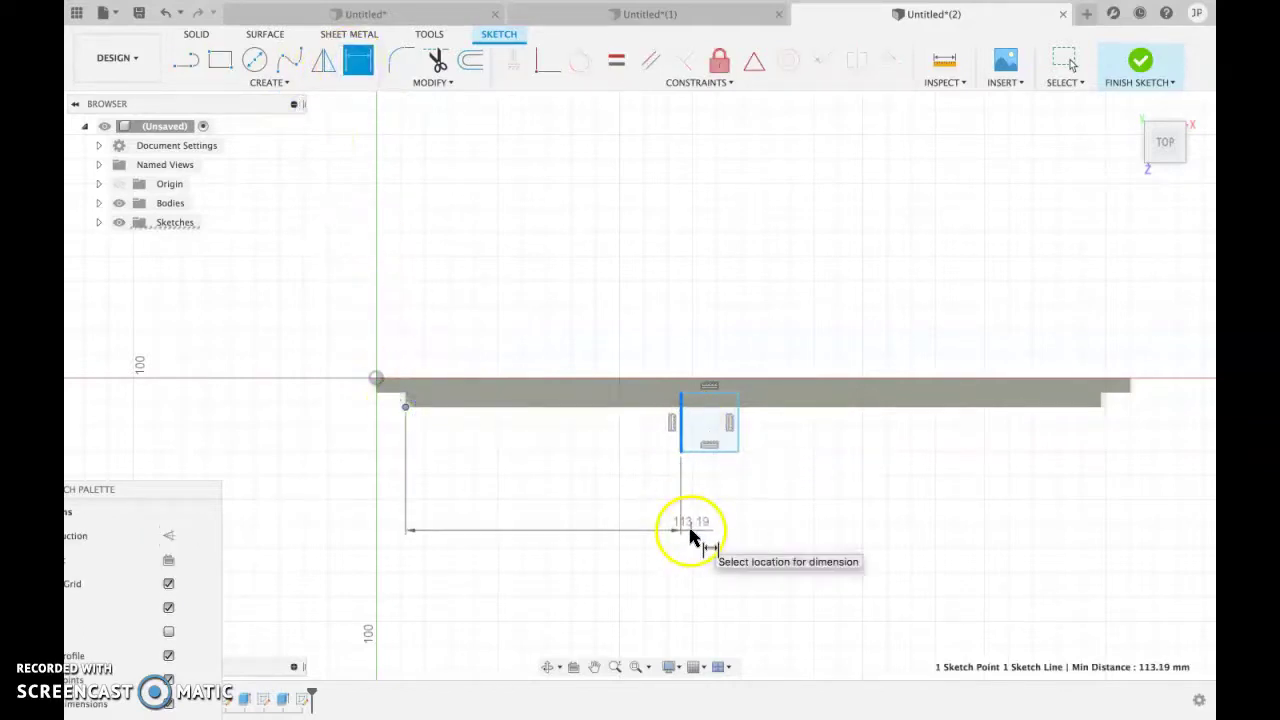
click(690, 533)
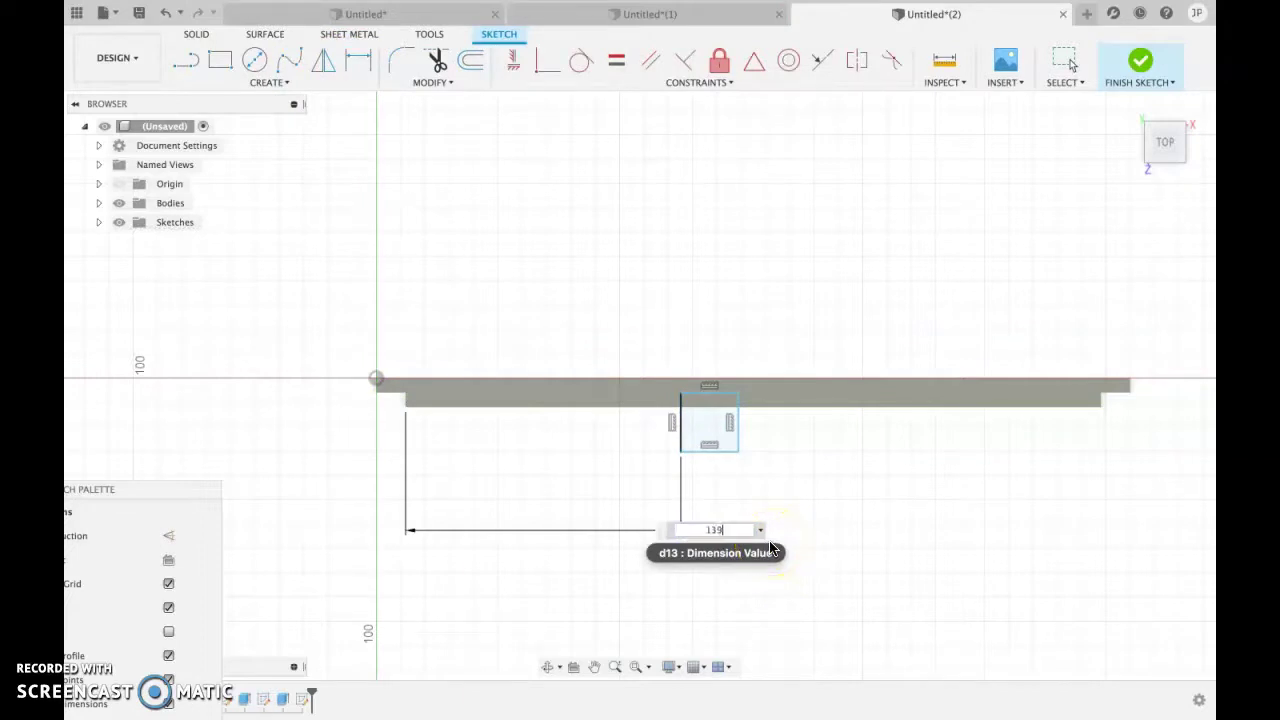
key(Return)
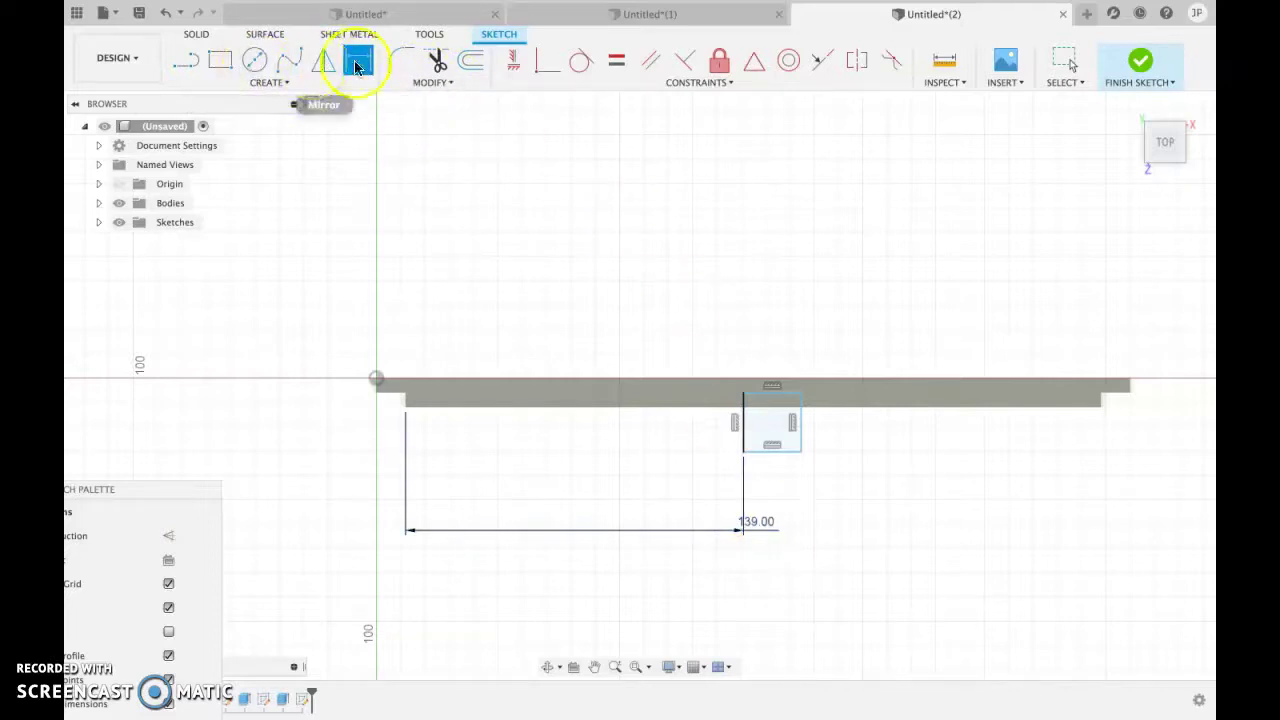
- Set the slot rectangle's width to 12 mm
click(745, 448)
click(801, 438)
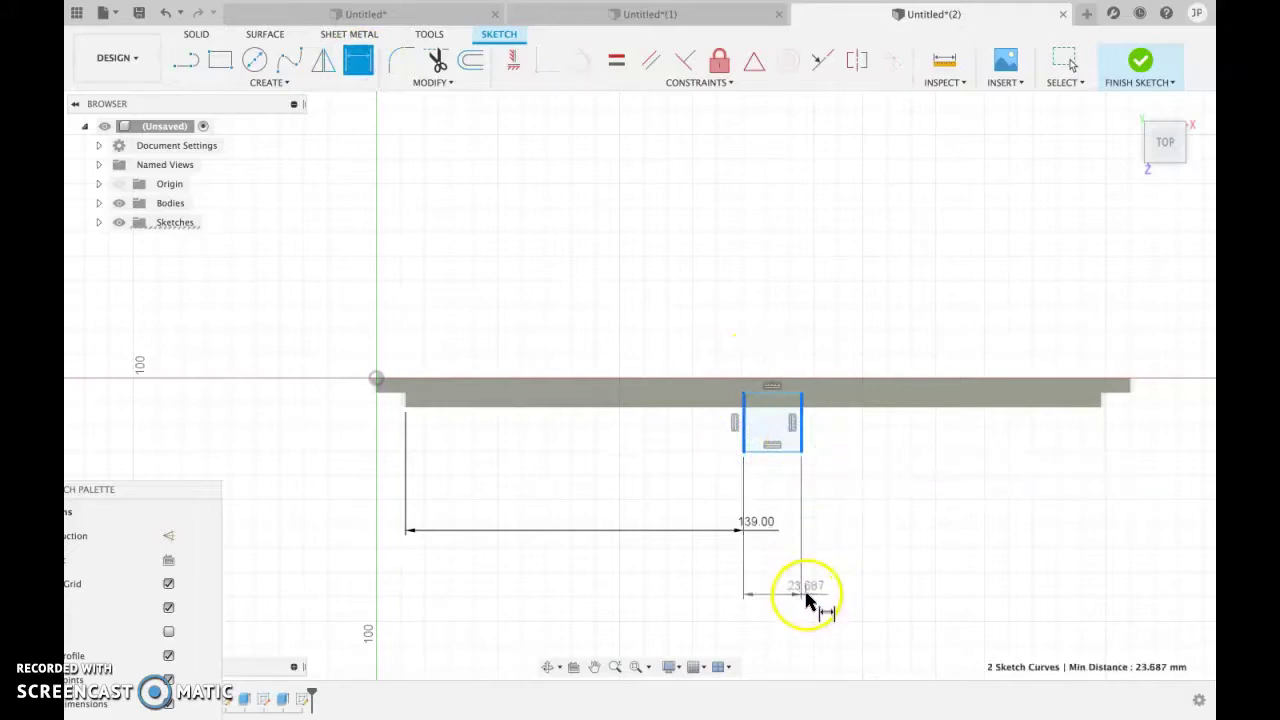
click(808, 596)
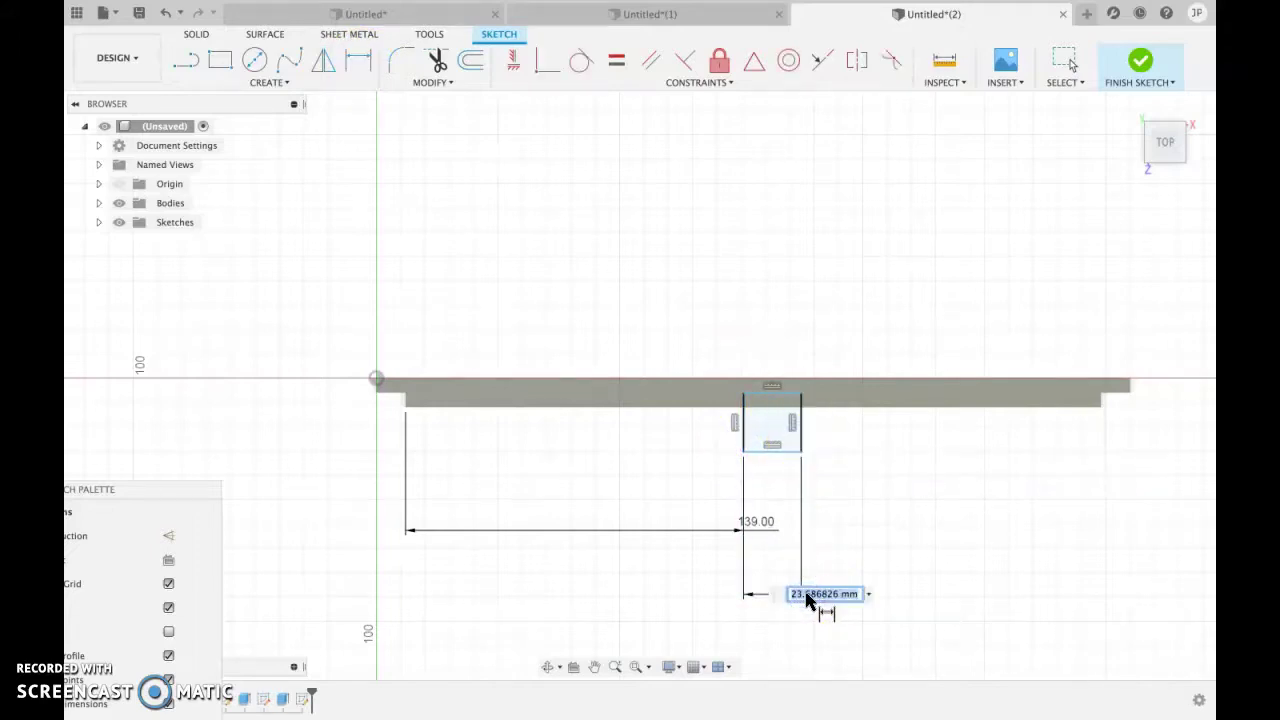
text(12)
key(Return)
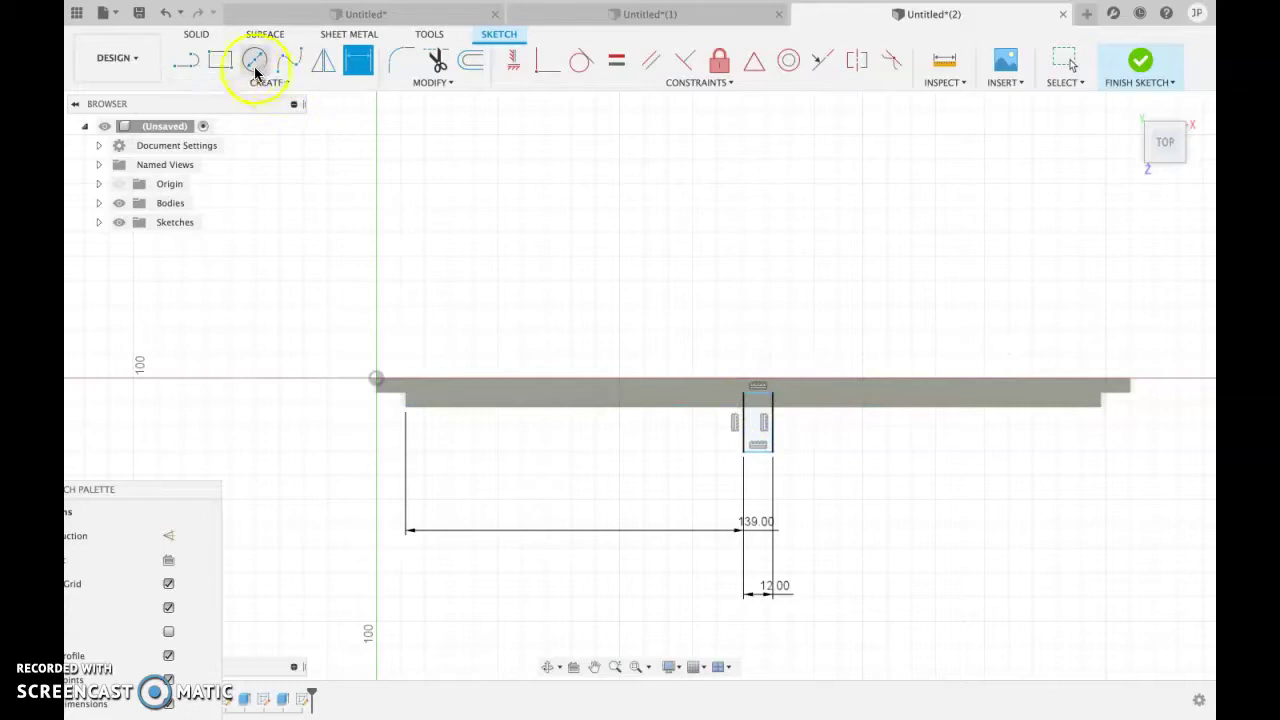
- Dimension the slot edge 6 mm from the long groove line
click(761, 401)
click(762, 406)
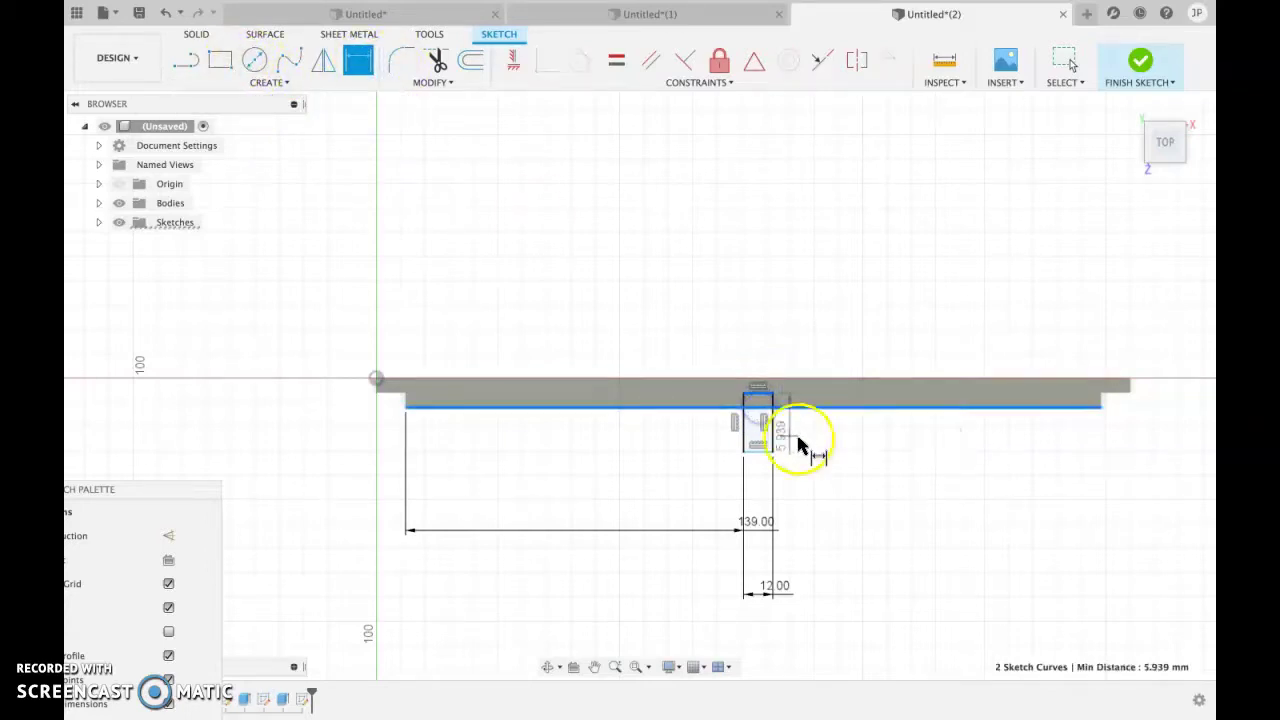
click(1157, 430)
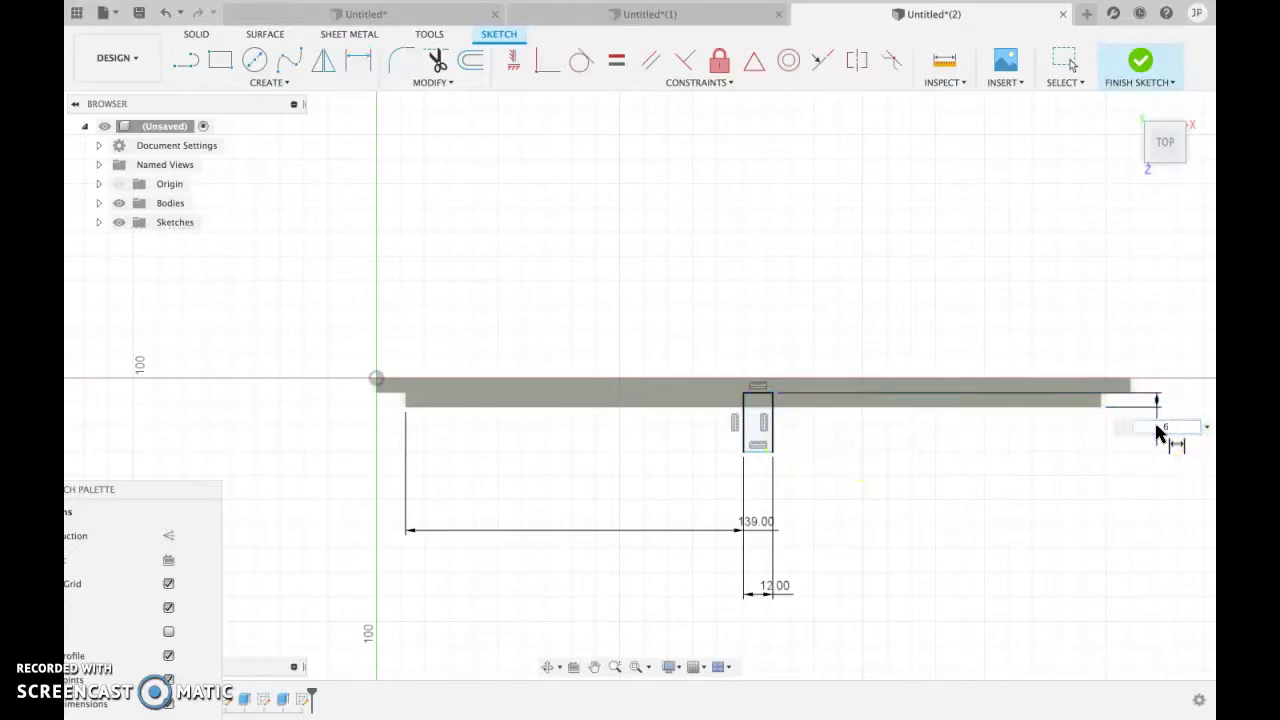
key(Return)
click(958, 456)
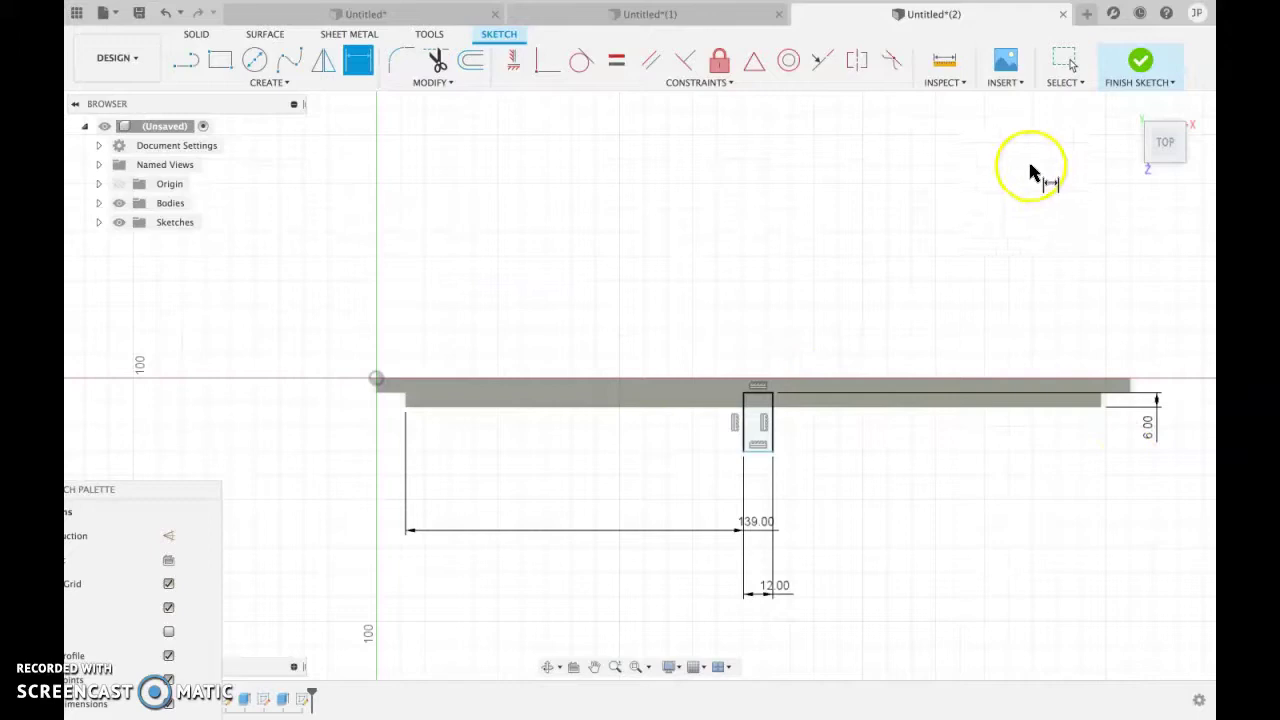
- Finish the slot sketch and extrude the slot profile as a 15 mm-deep cut
click(1143, 65)
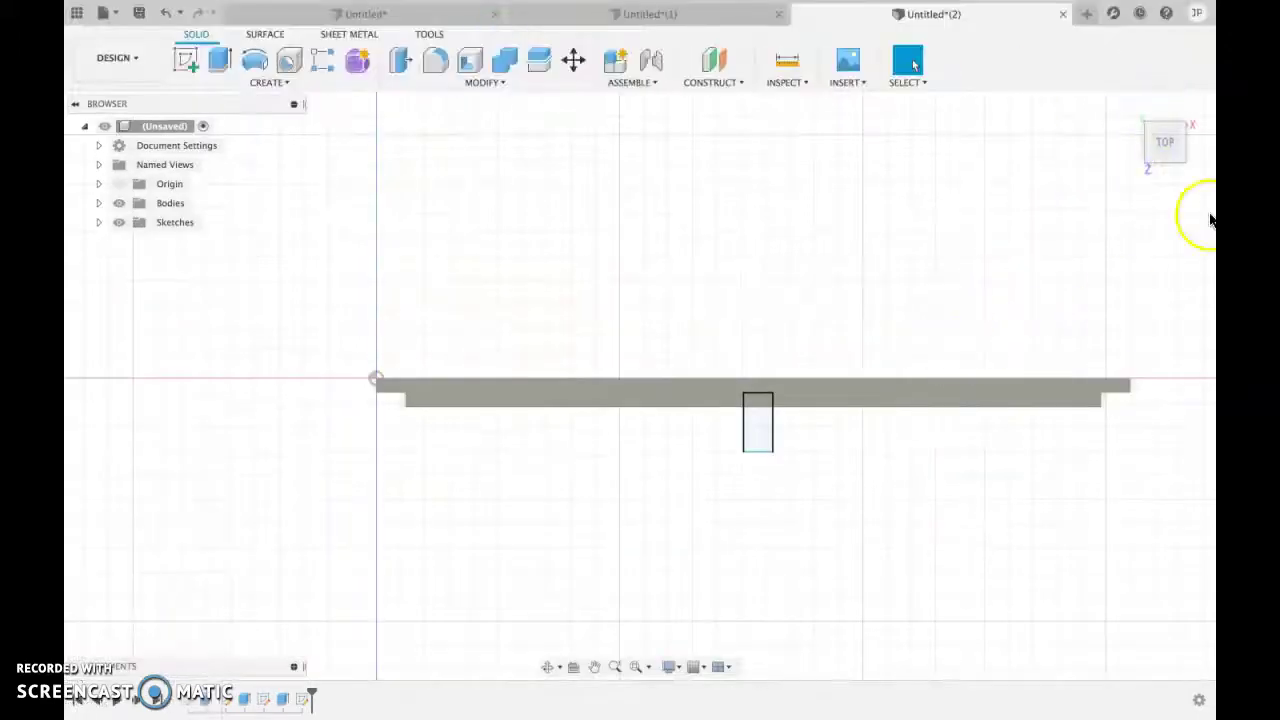
click(1121, 141)
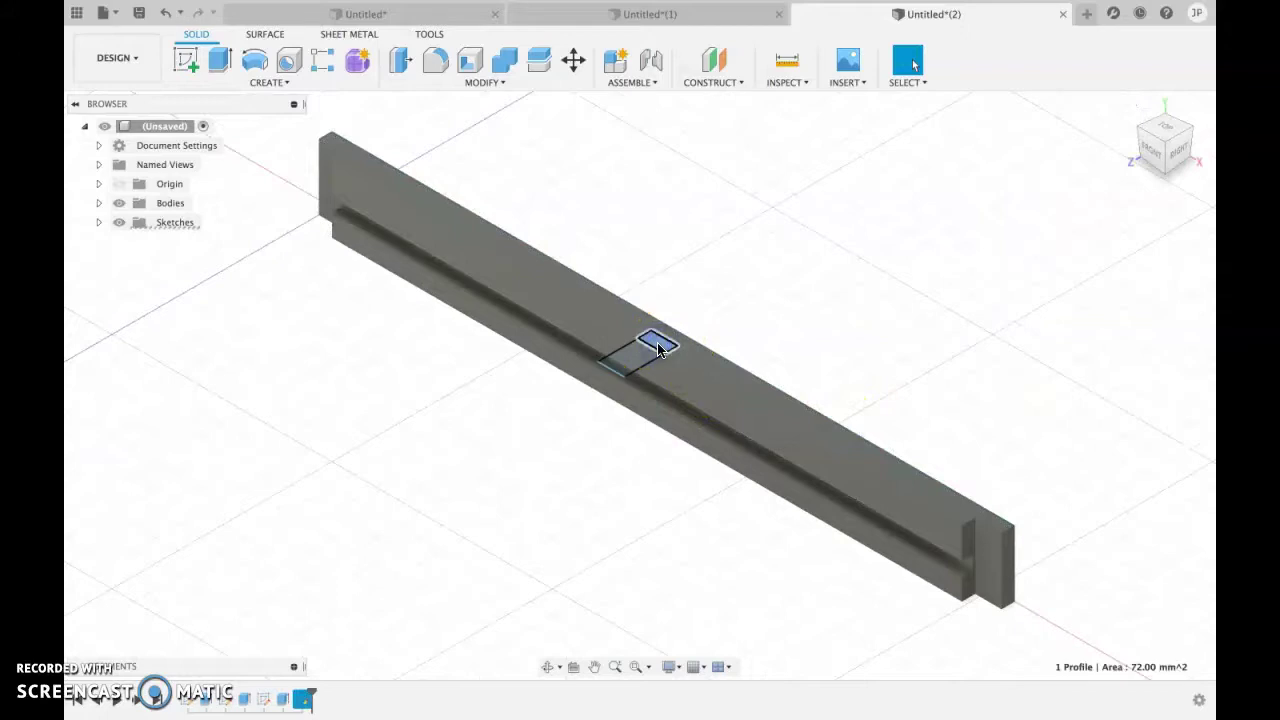
click(220, 60)
click(645, 335)
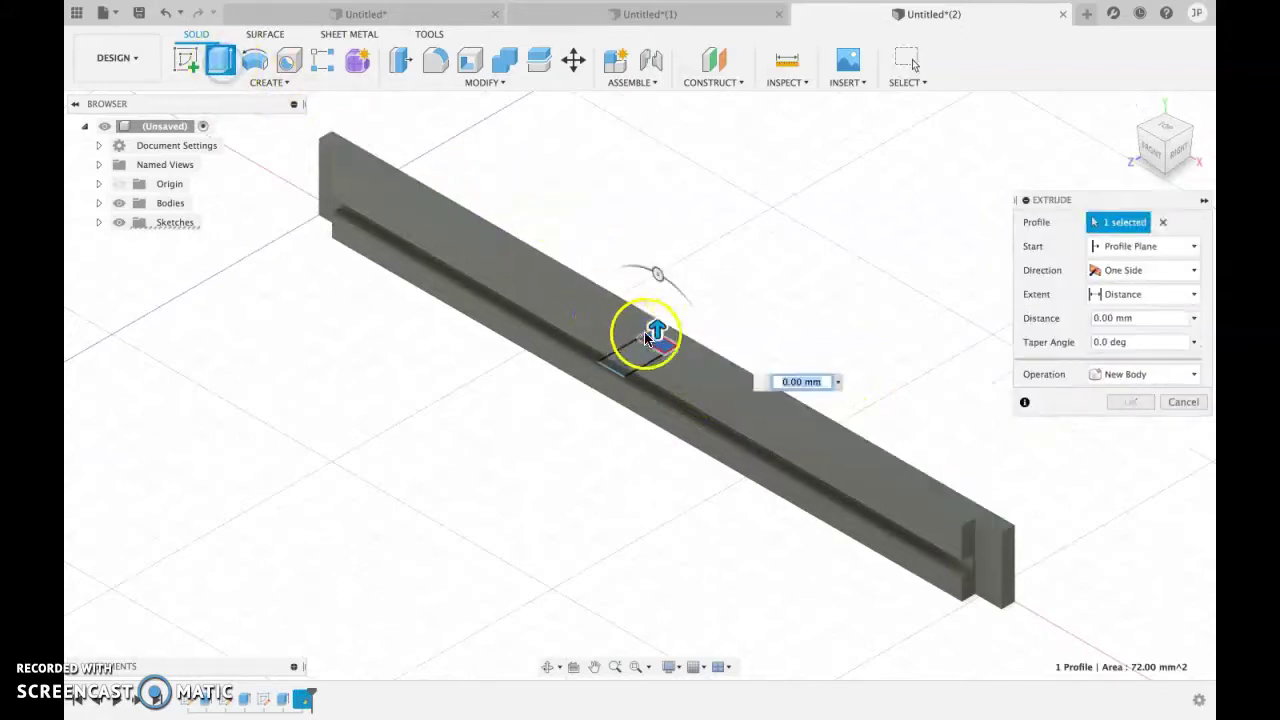
drag(645, 335, 652, 358)
click(813, 369)
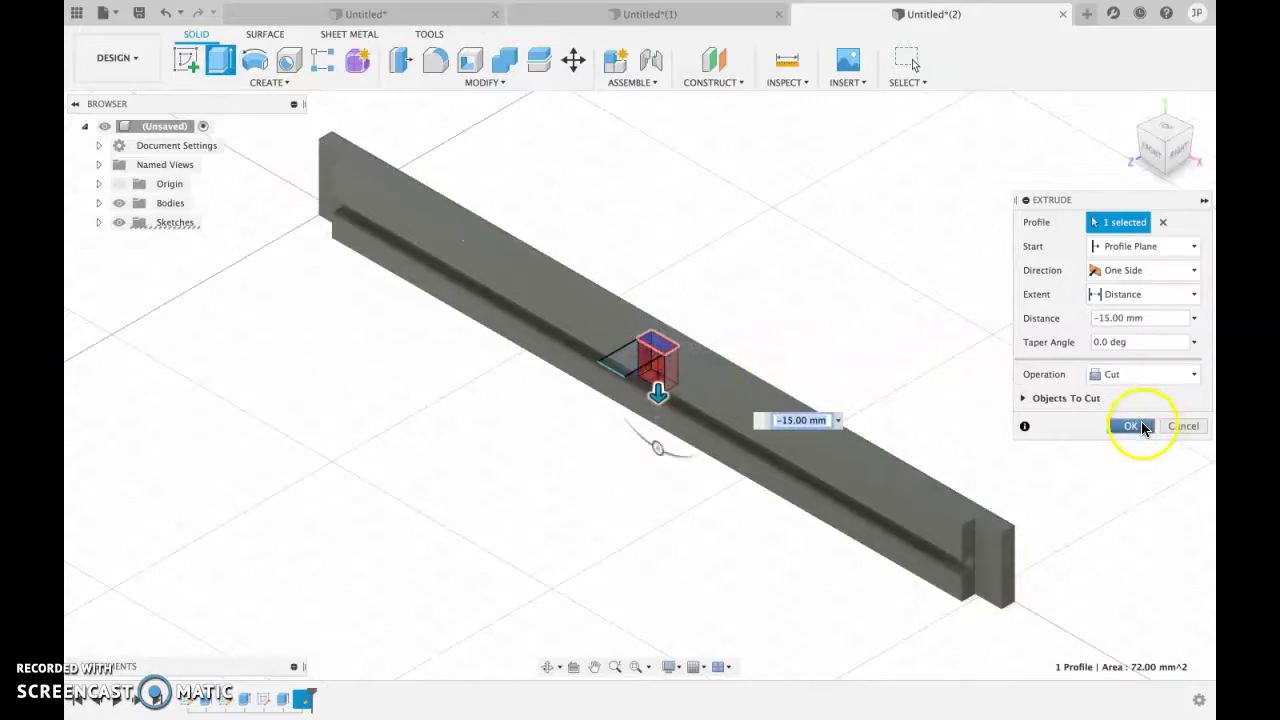
click(1142, 426)
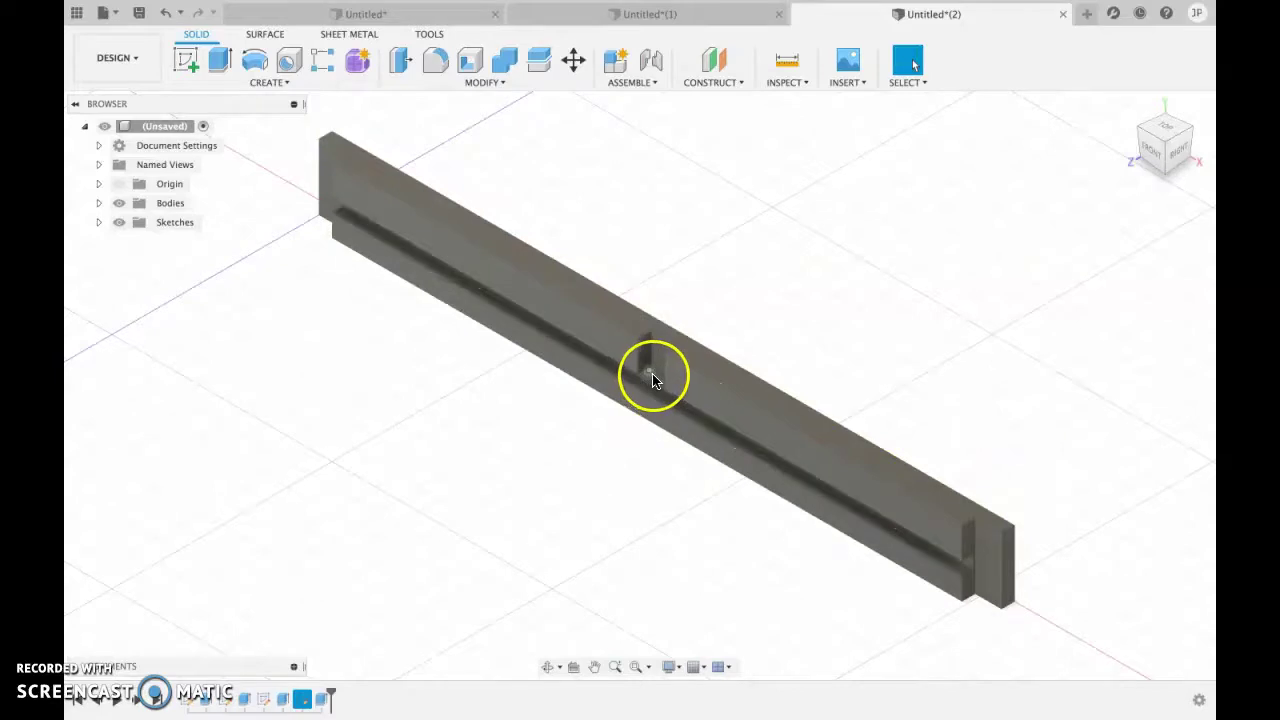
- Edit the slot cut feature to deepen it to 20 mm
right_click(328, 697)
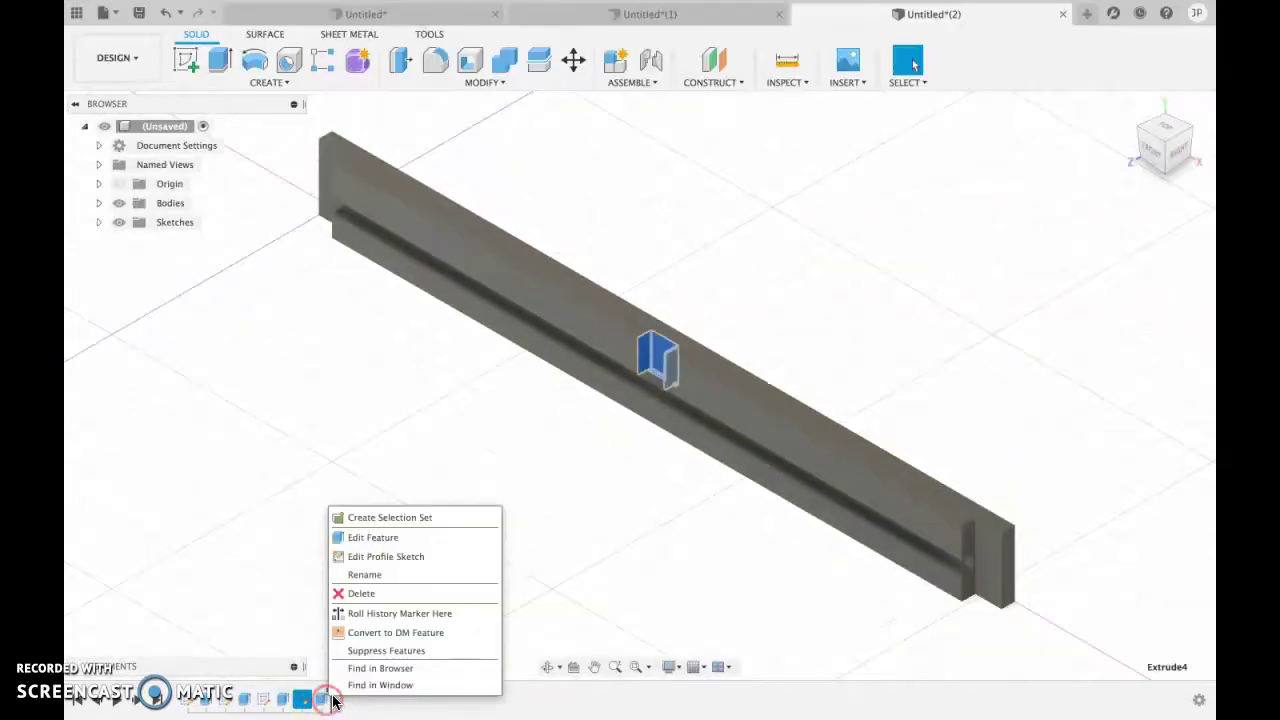
click(410, 538)
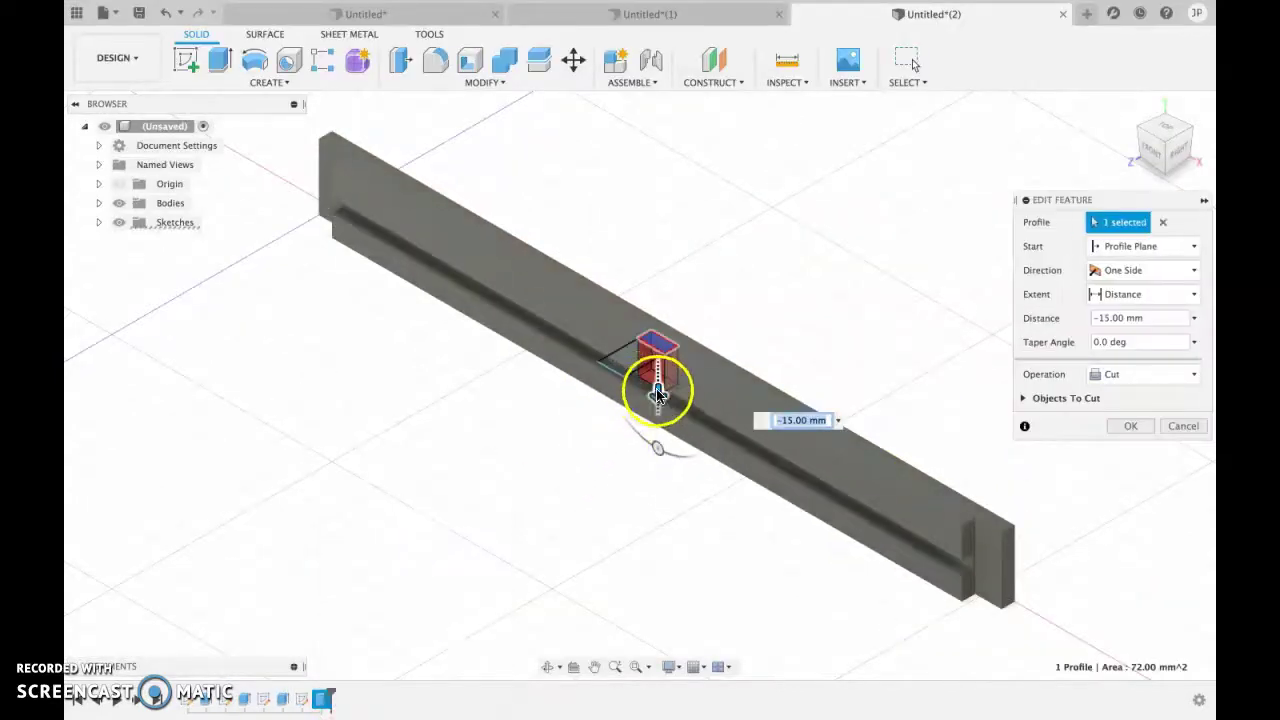
drag(657, 393, 679, 399)
click(1130, 426)
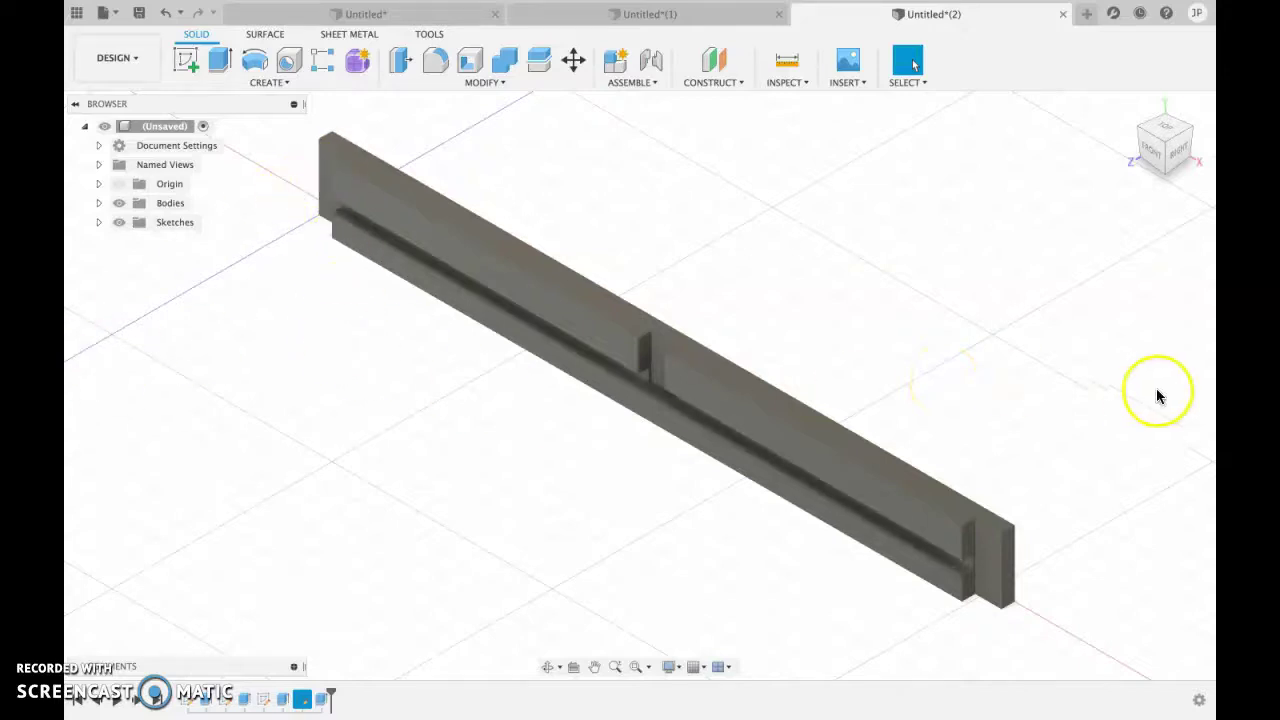
scroll(1059, 408, up, 1)
scroll(1059, 408, down, 3)
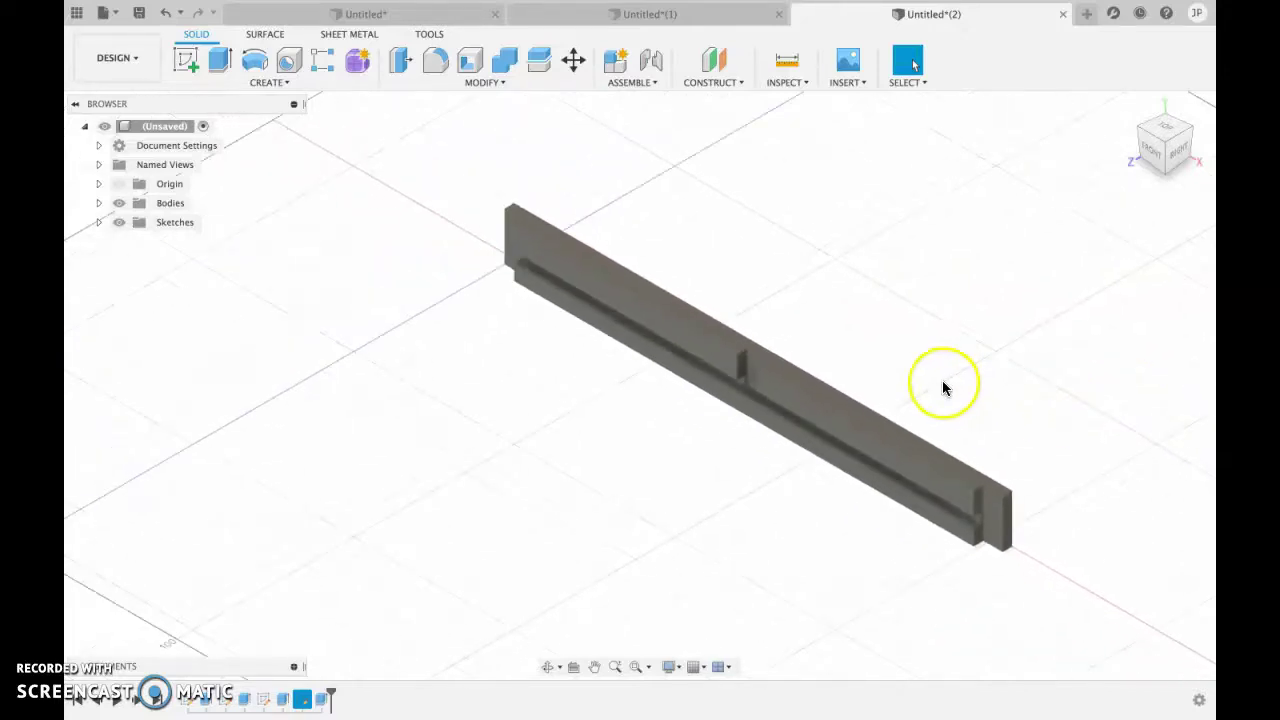
scroll(943, 388, down, 1)
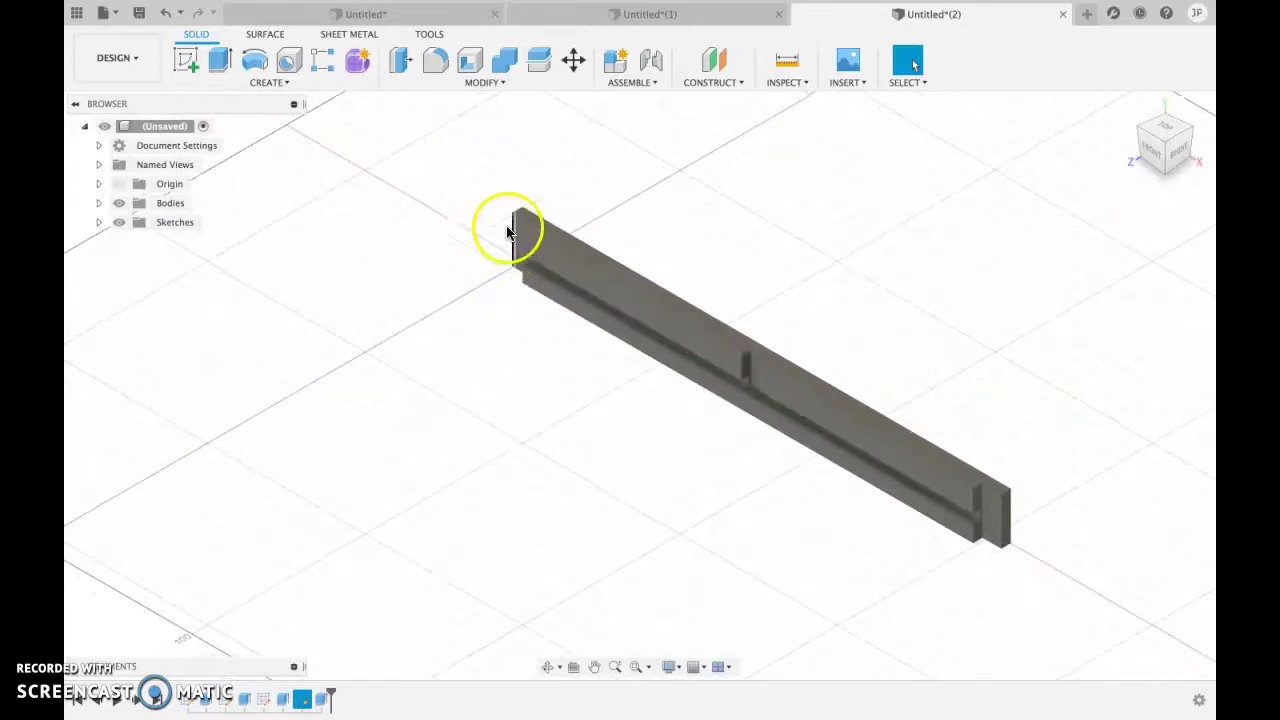
- Sketch a 12 × 30 mm rectangle corner-to-corner on the side panel's end face
click(187, 61)
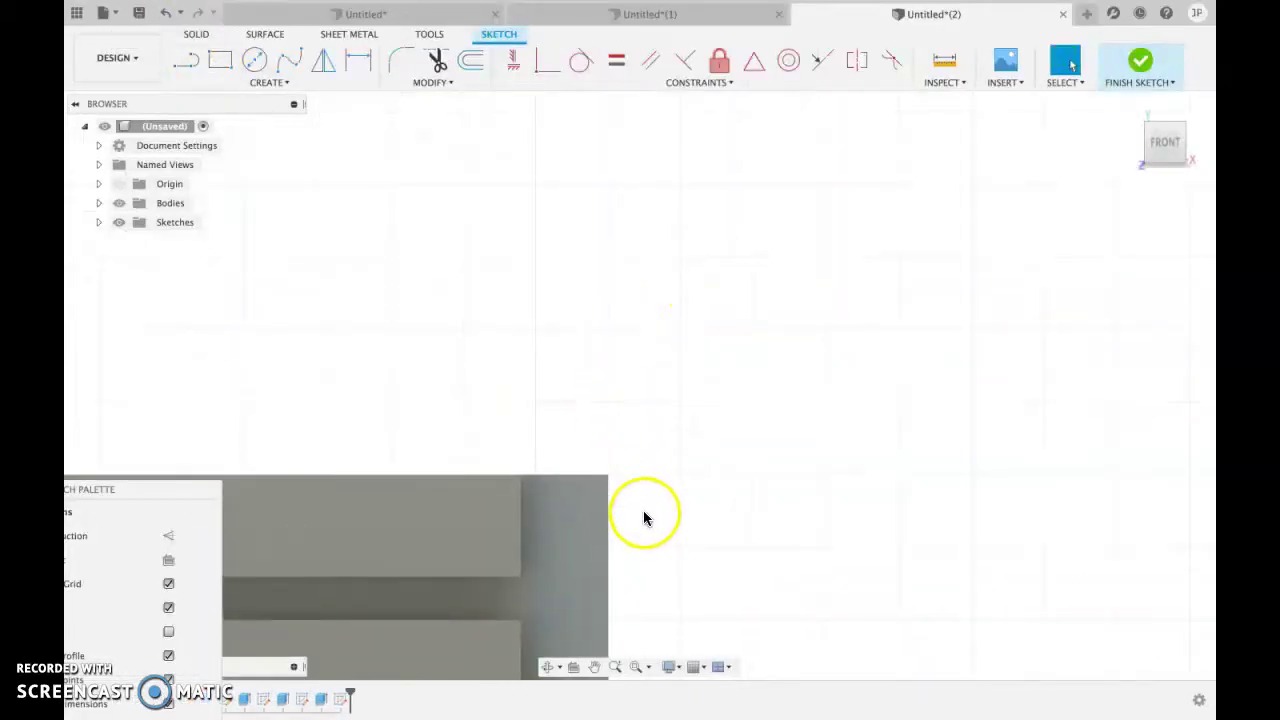
click(221, 60)
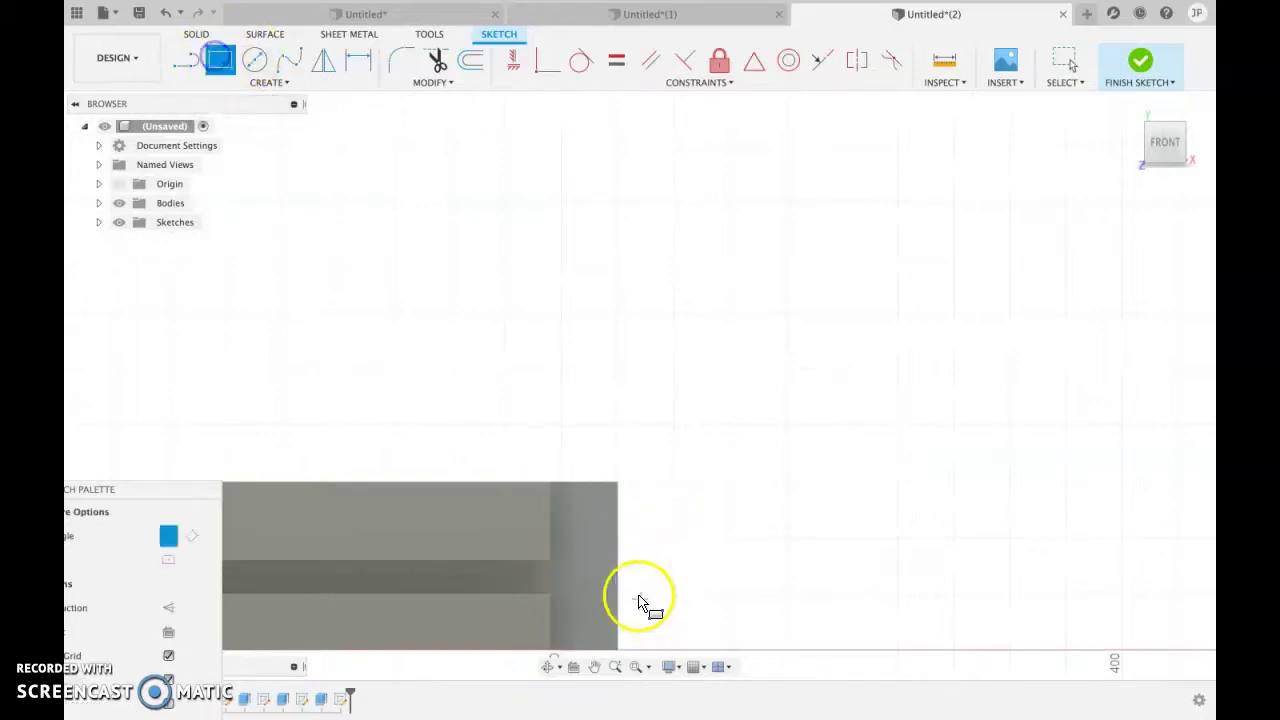
click(553, 484)
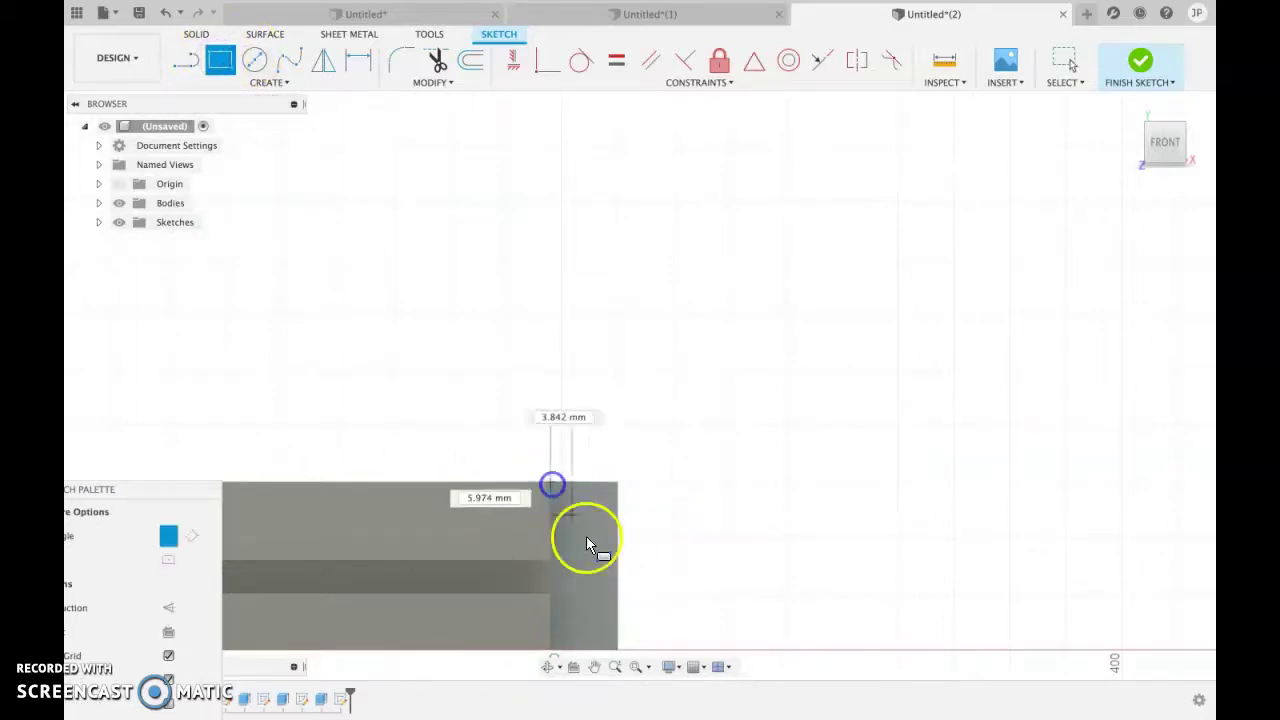
click(618, 650)
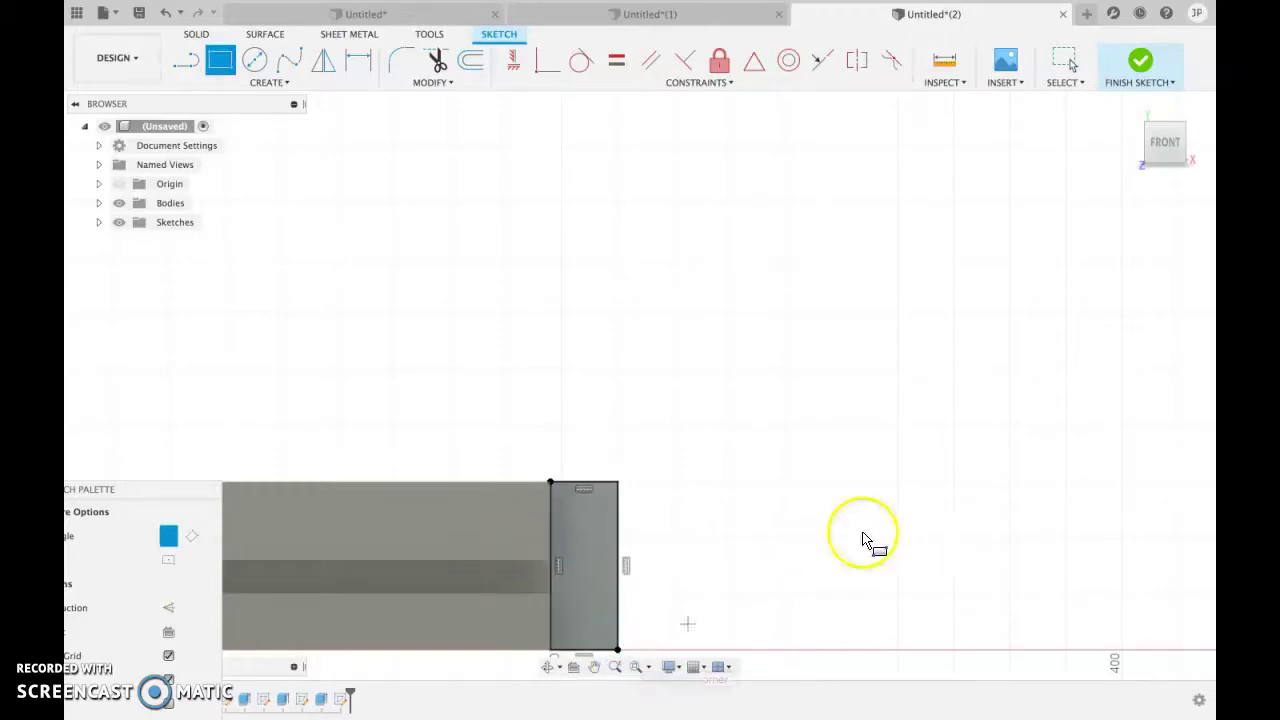
- Finish the end-face sketch and extrude its rectangle 150 mm into an end wall
click(1140, 65)
click(1128, 107)
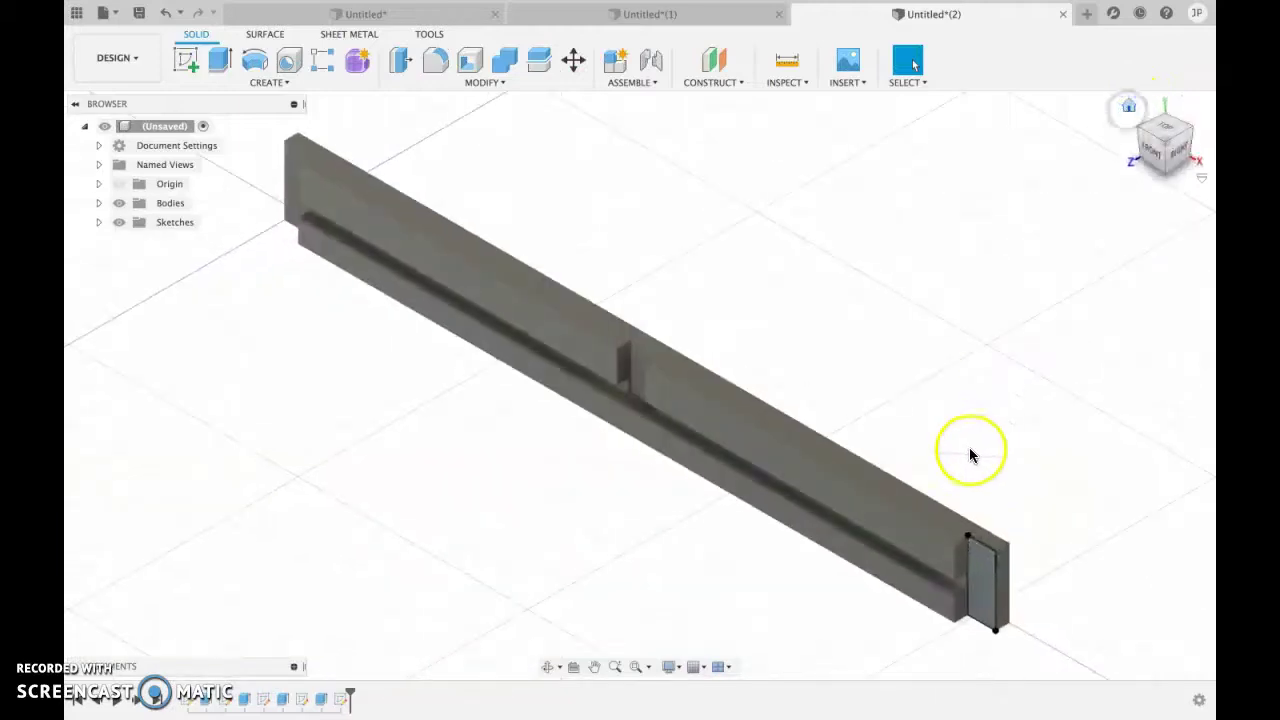
click(988, 588)
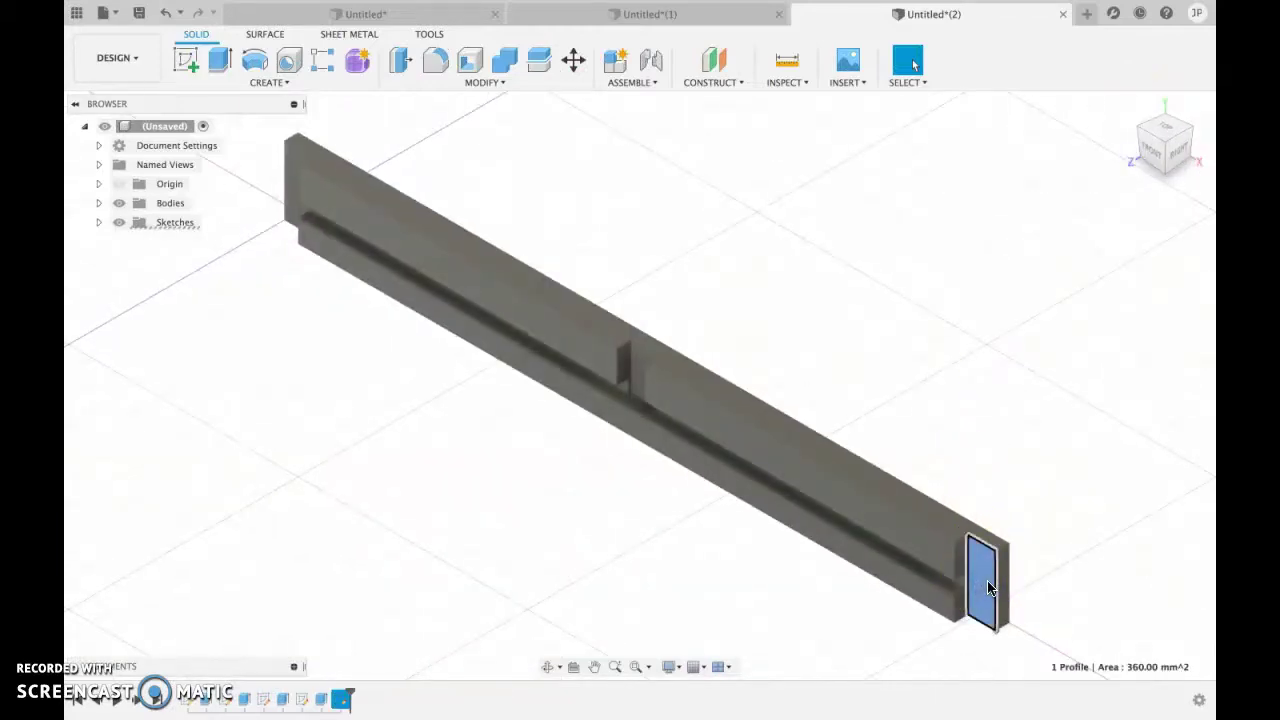
key(e)
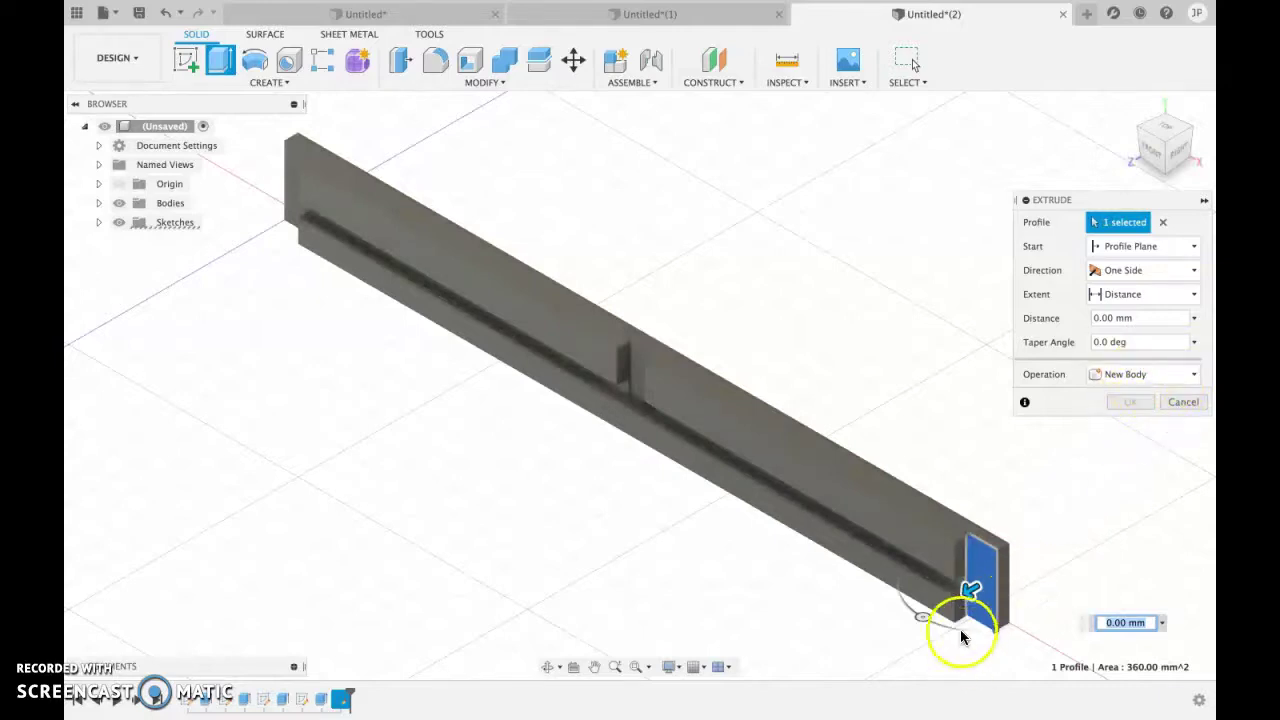
drag(971, 592, 782, 661)
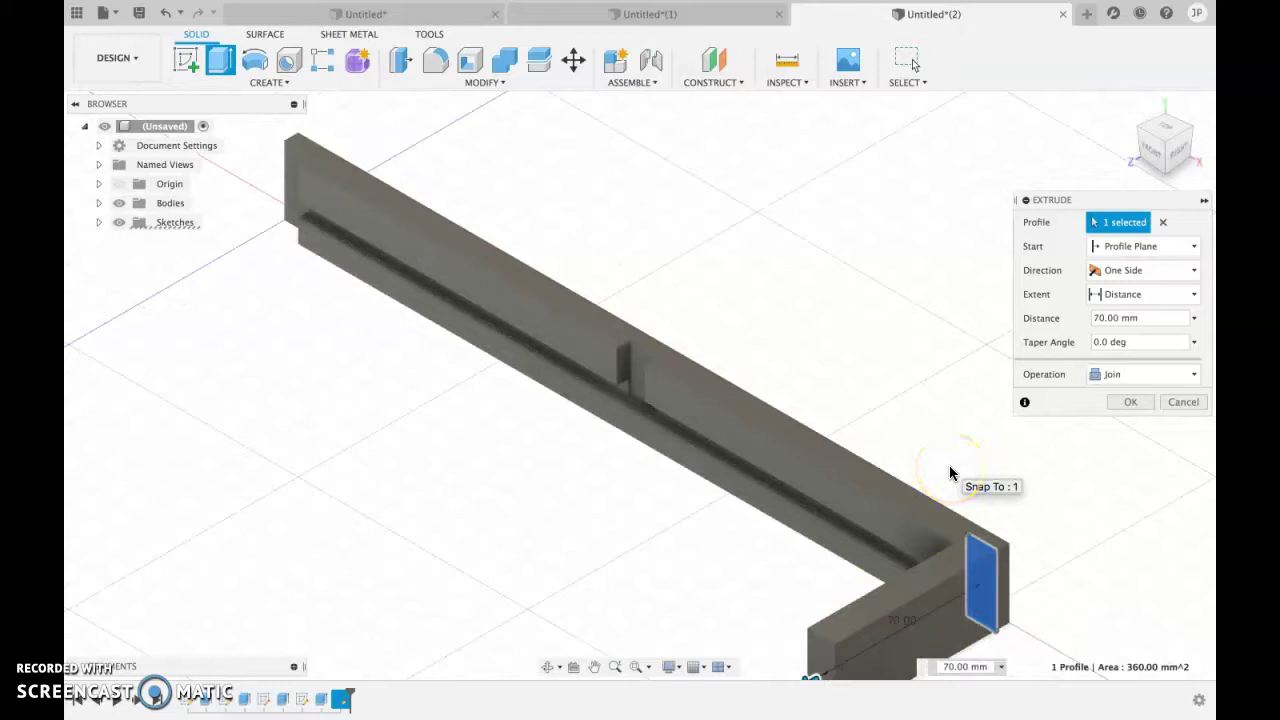
click(962, 668)
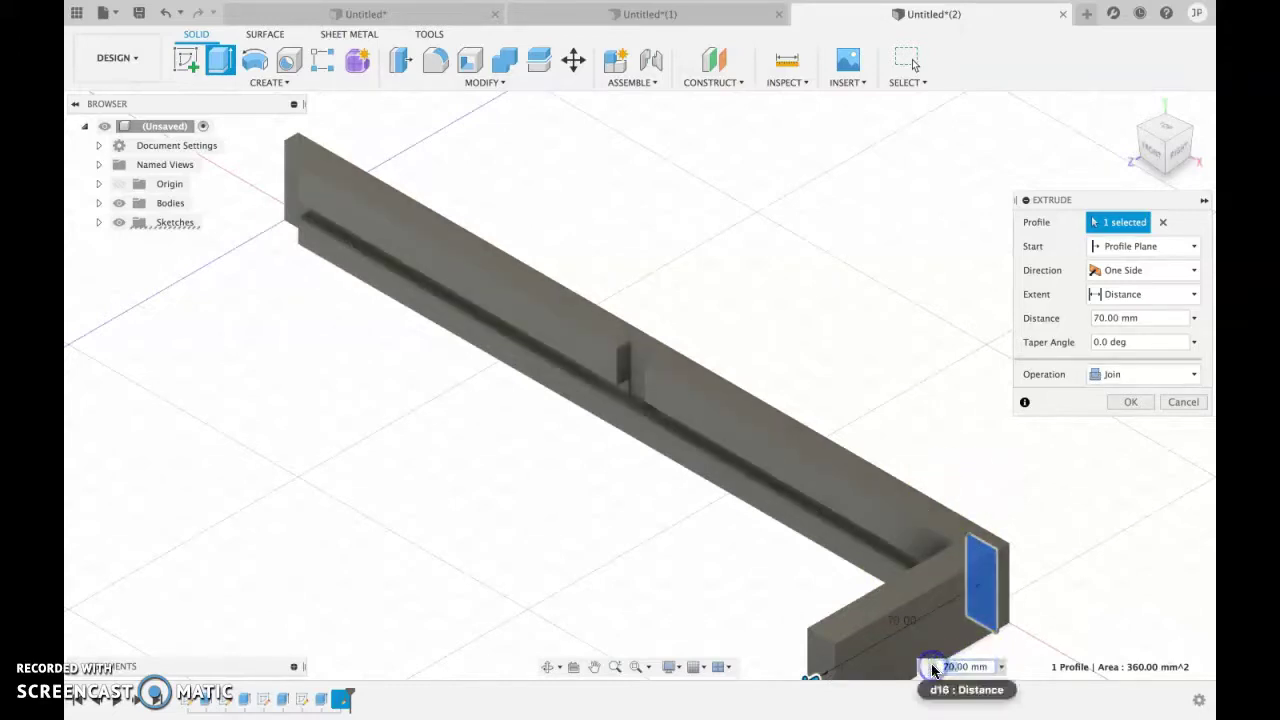
key(Return)
key(Return)
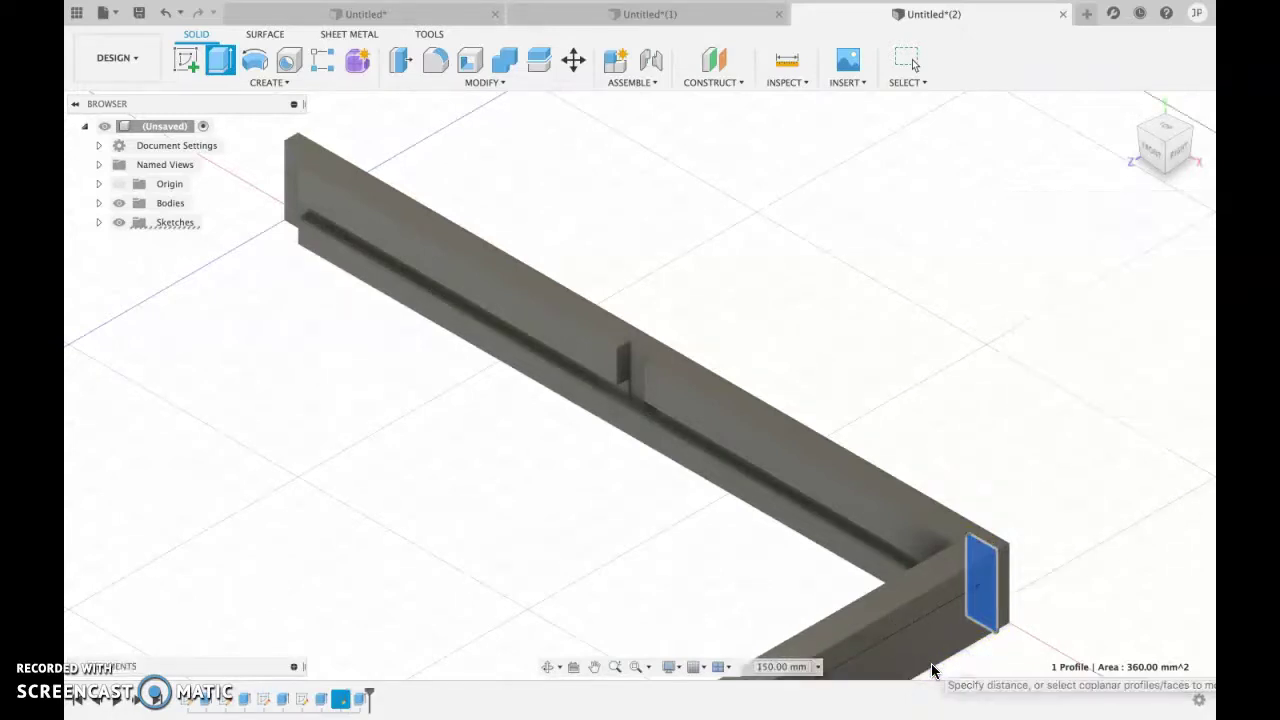
scroll(985, 461, up, 3)
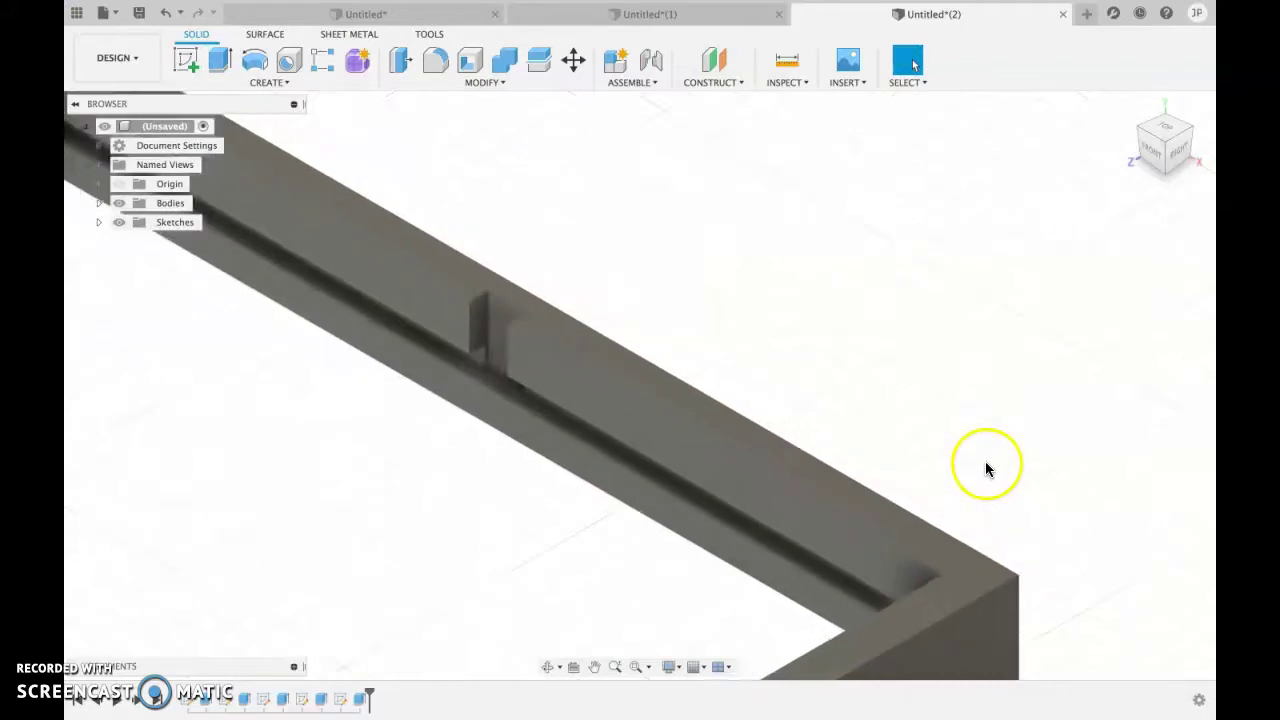
scroll(985, 461, down, 6)
scroll(982, 549, down, 4)
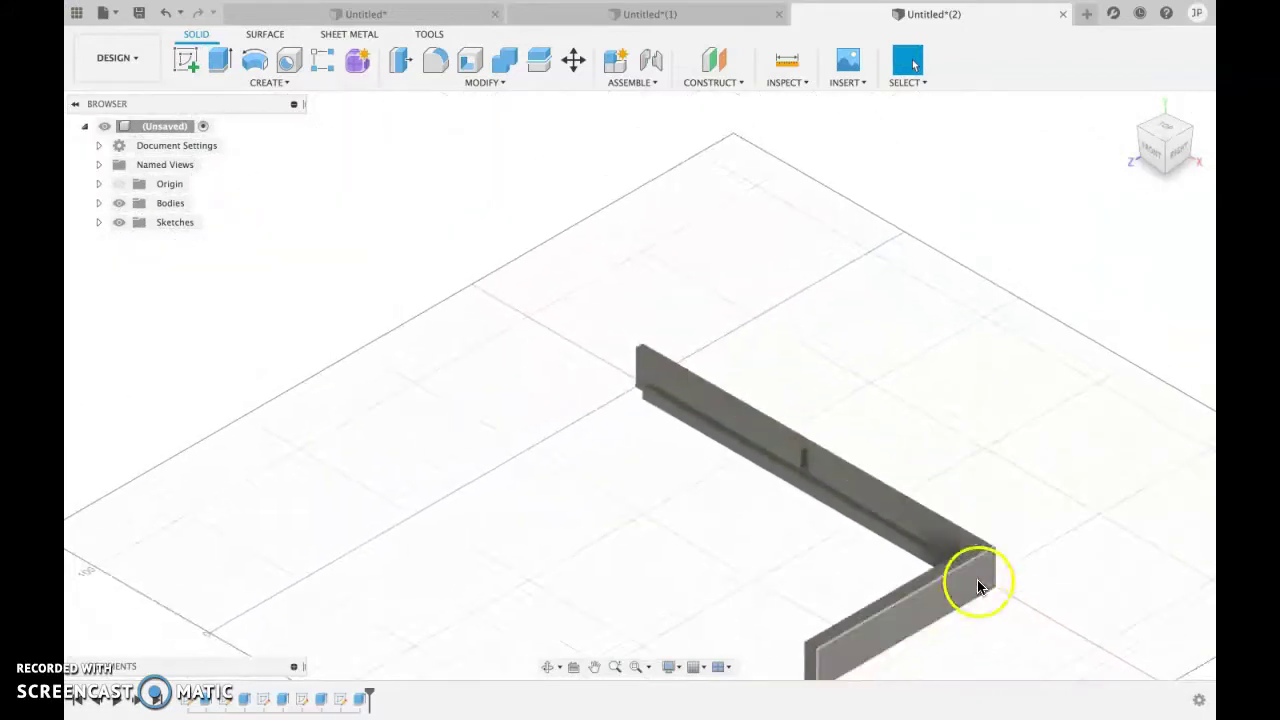
- Edit the end wall extrusion so its operation is New Body
click(360, 700)
right_click(360, 700)
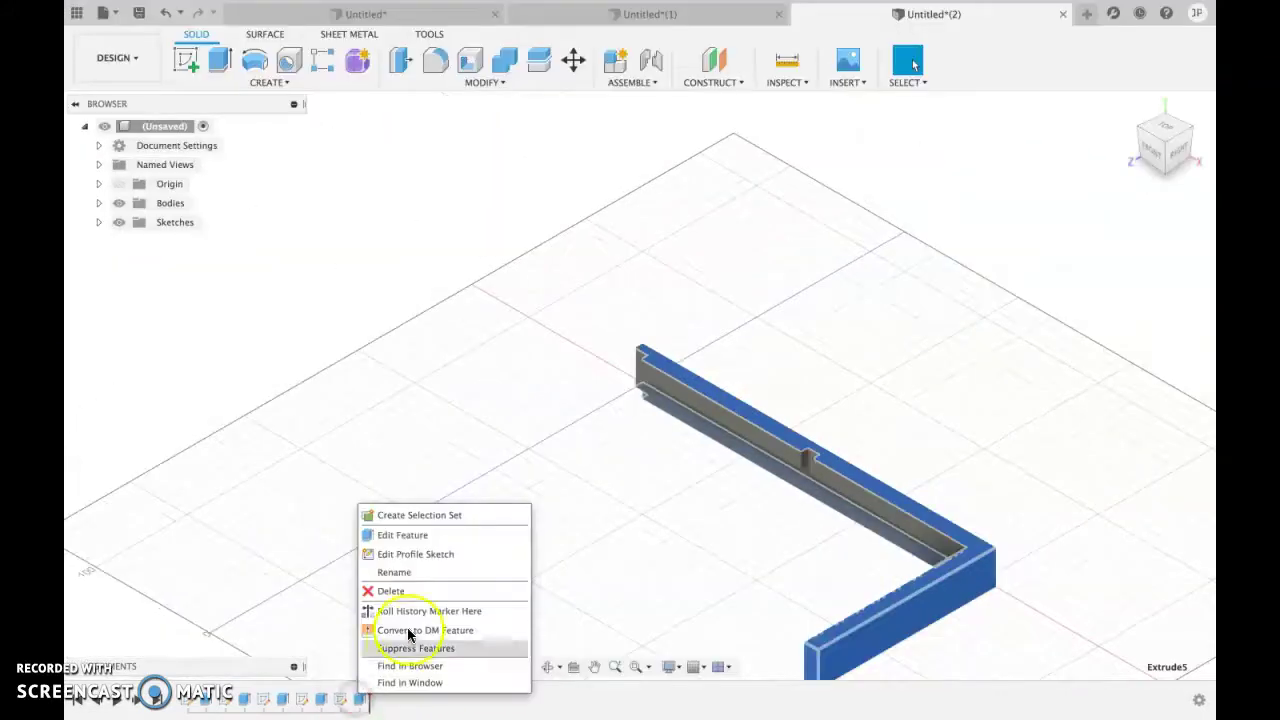
click(412, 543)
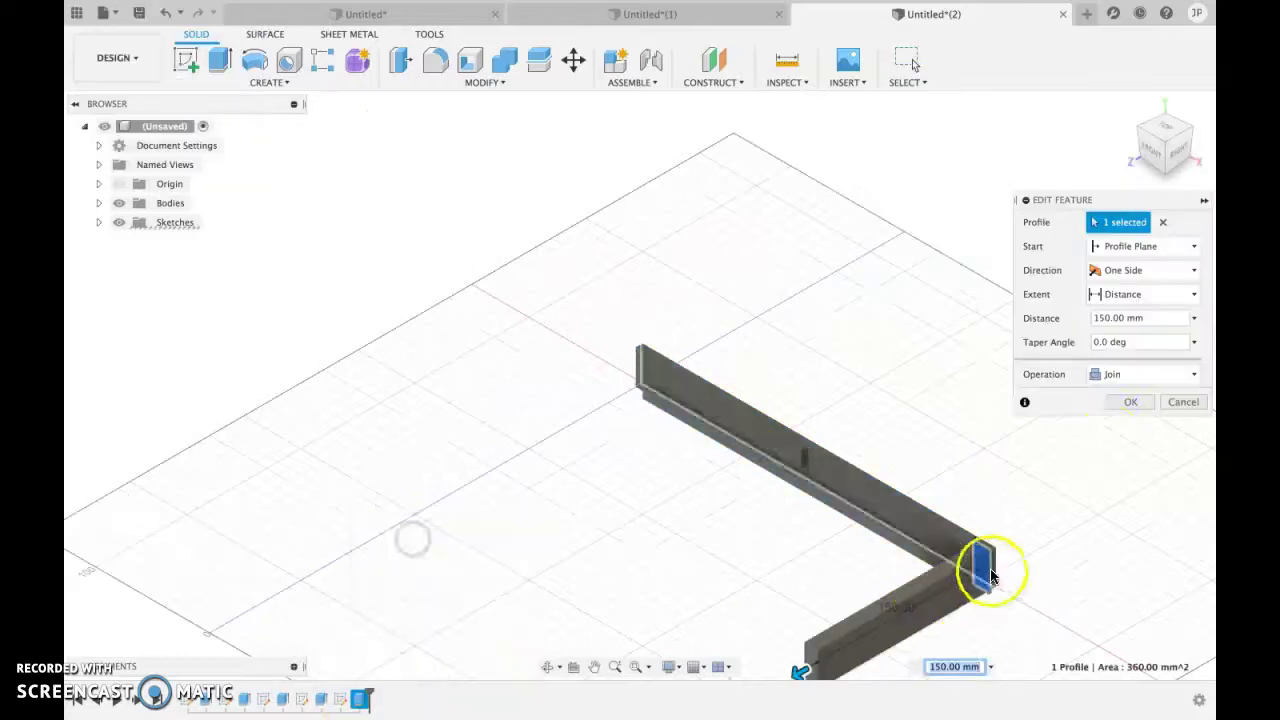
click(1126, 374)
click(1122, 445)
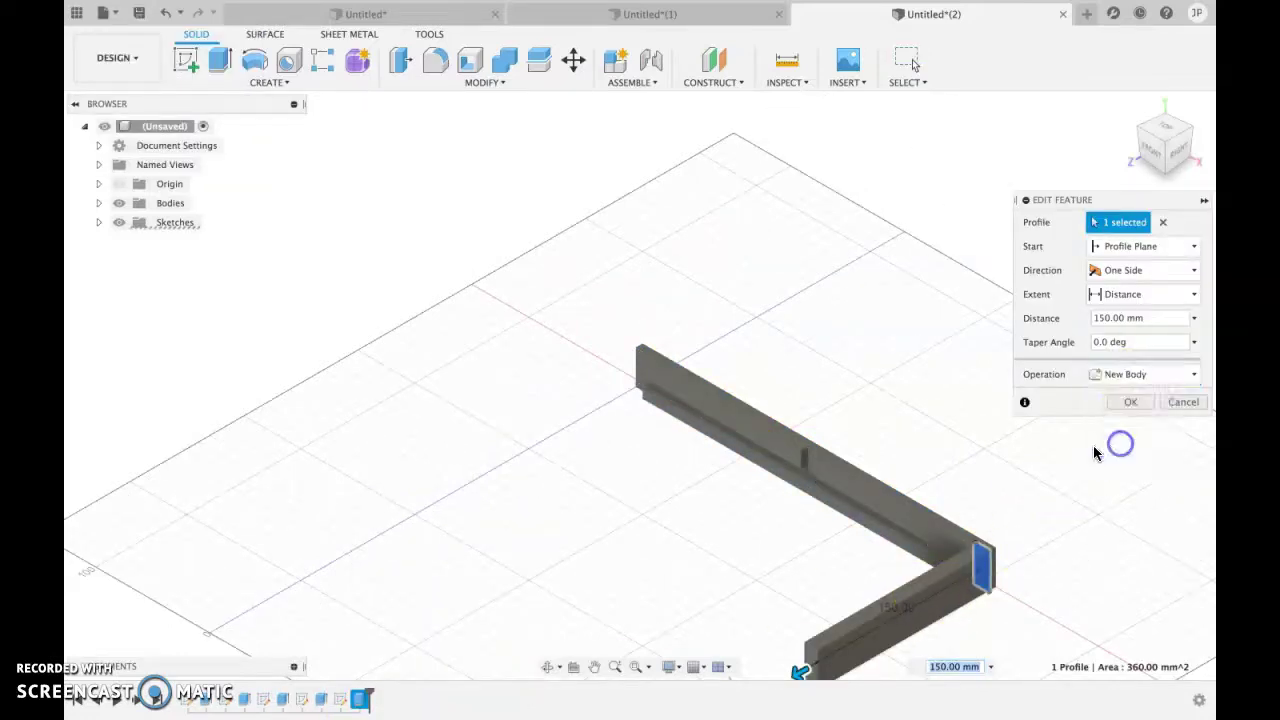
click(1140, 401)
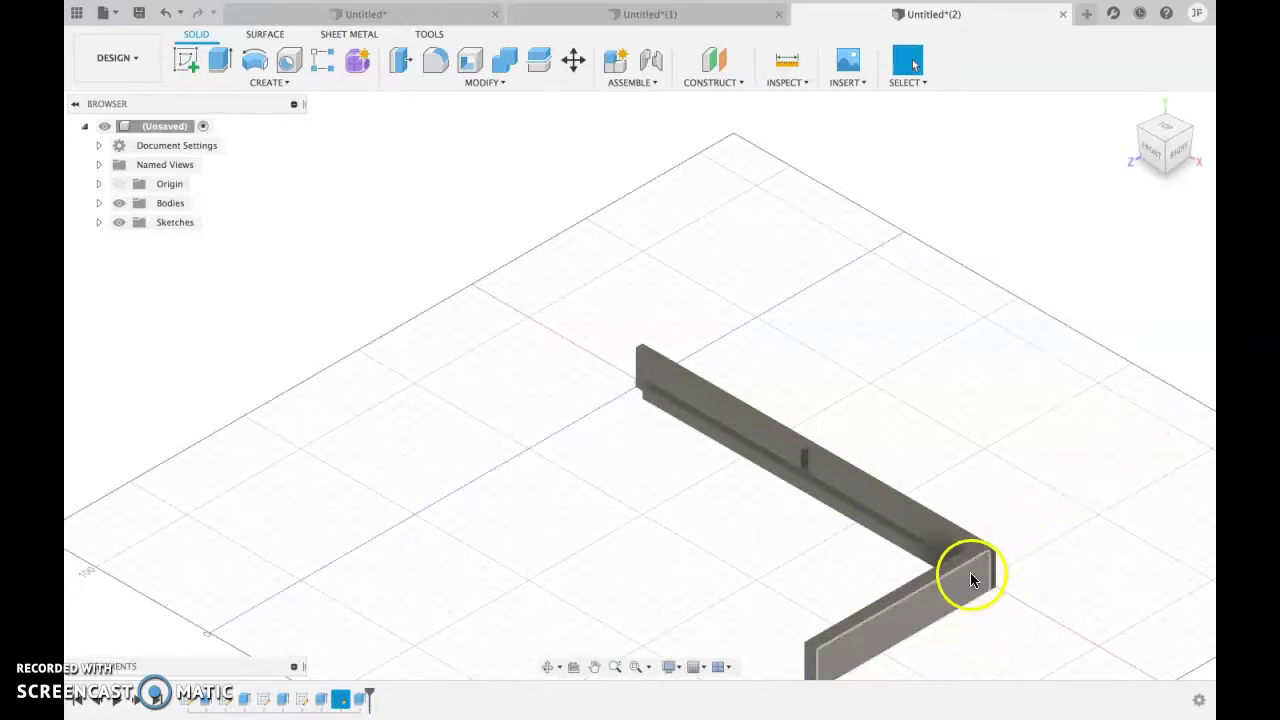
- Expand the Bodies folder and rename the end wall body 'Short side 1'
click(119, 205)
click(119, 205)
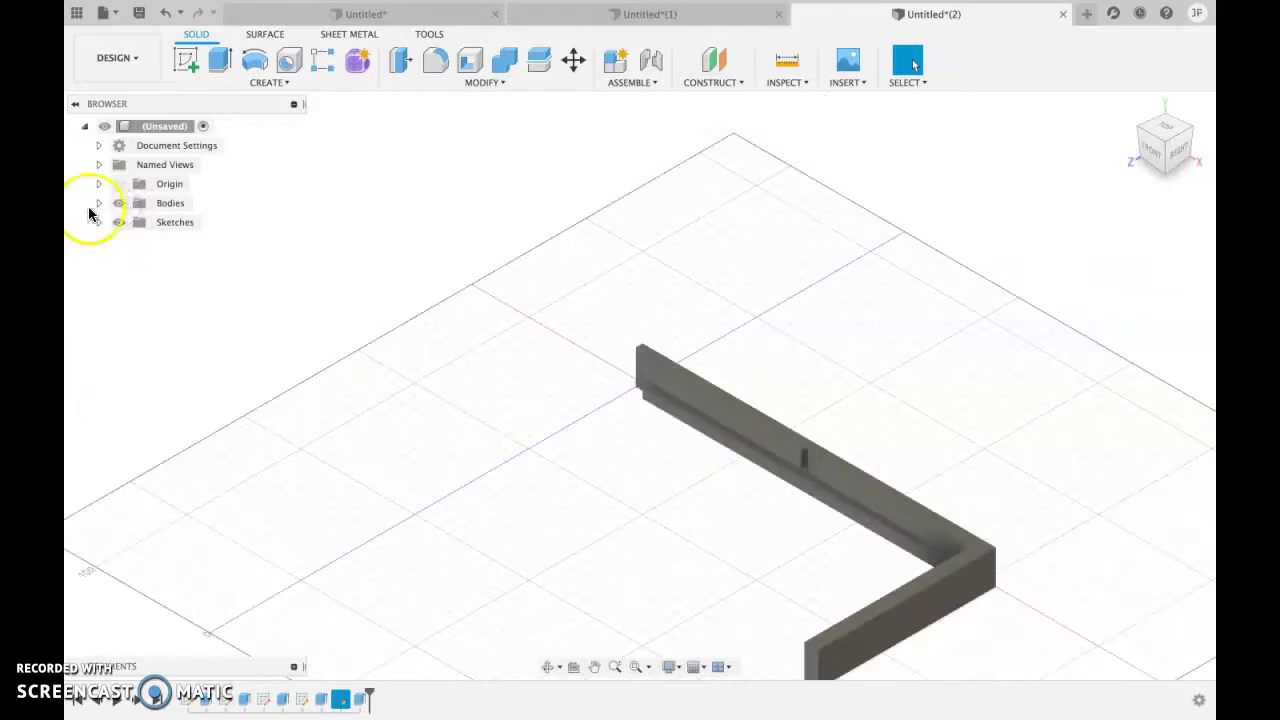
click(98, 203)
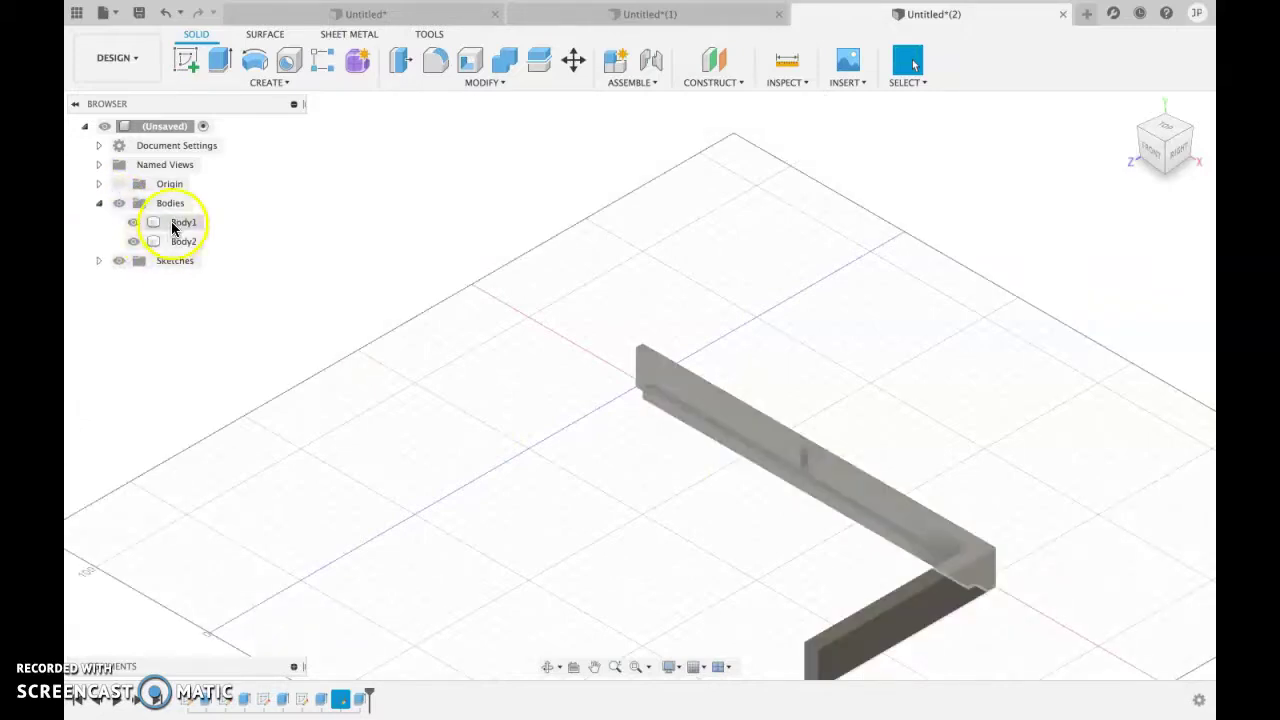
click(173, 225)
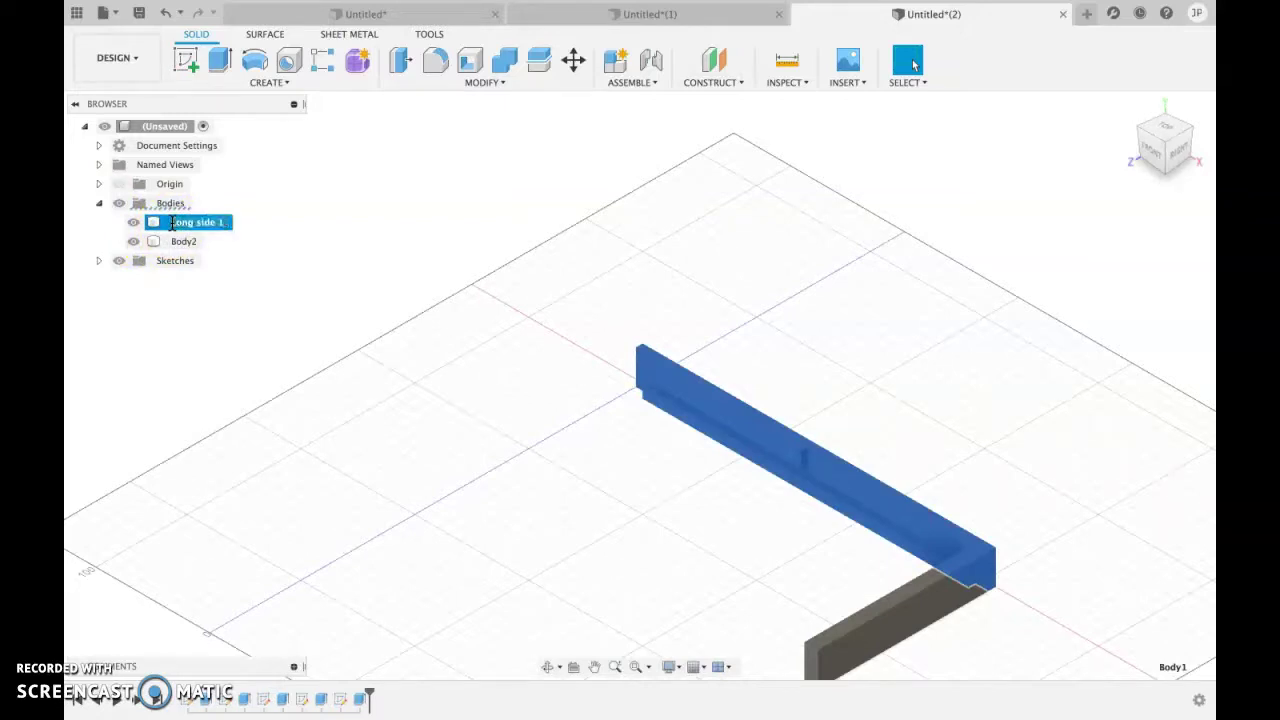
double_click(184, 242)
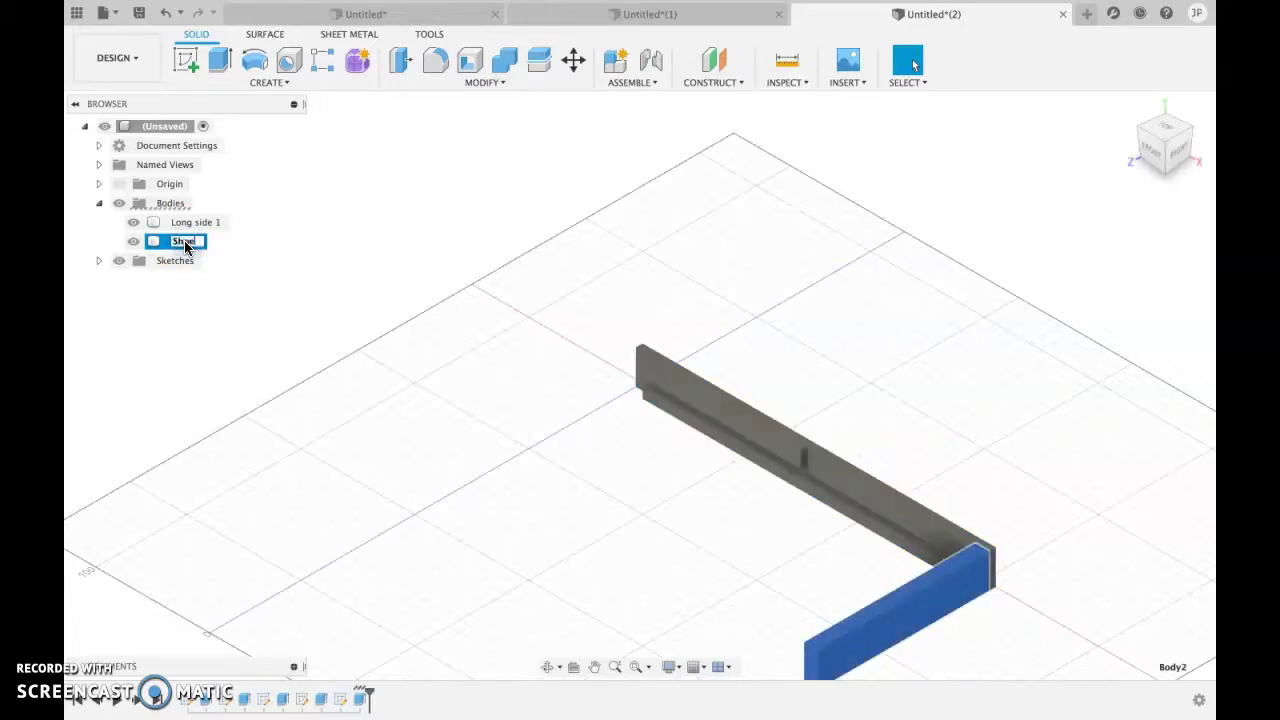
text(Short side 1)
key(Return)
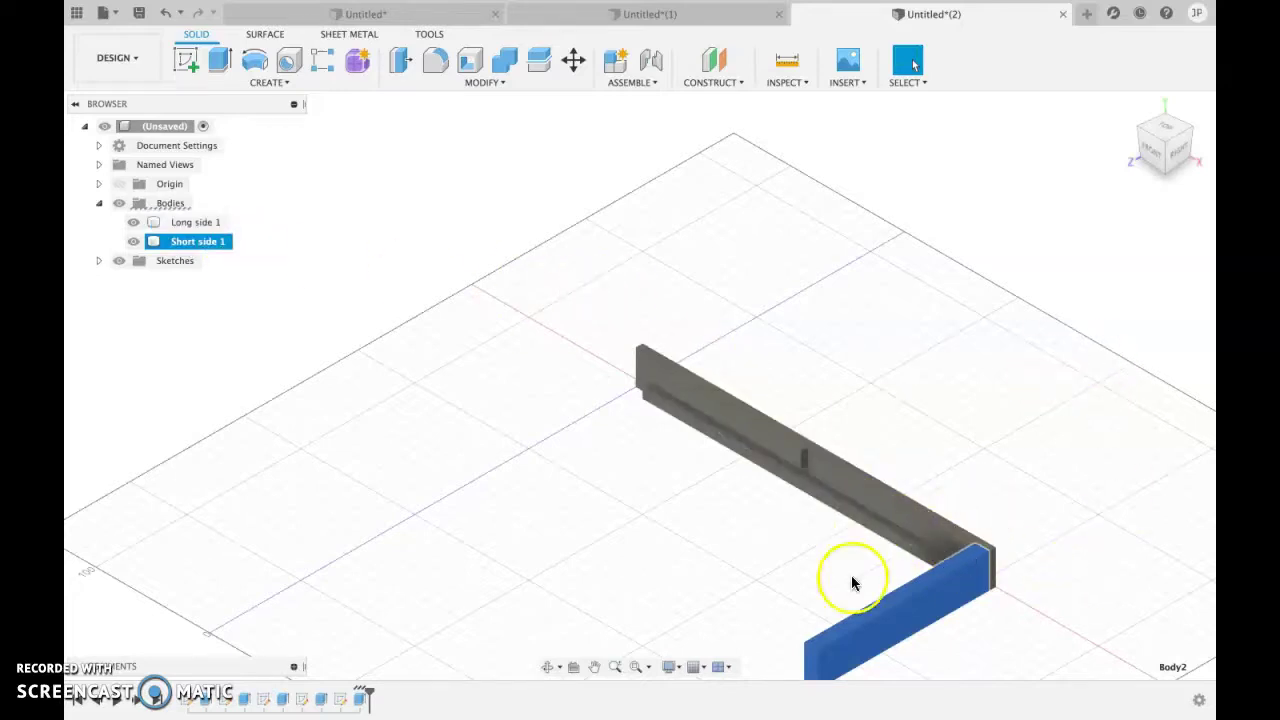
shift+click(788, 460)
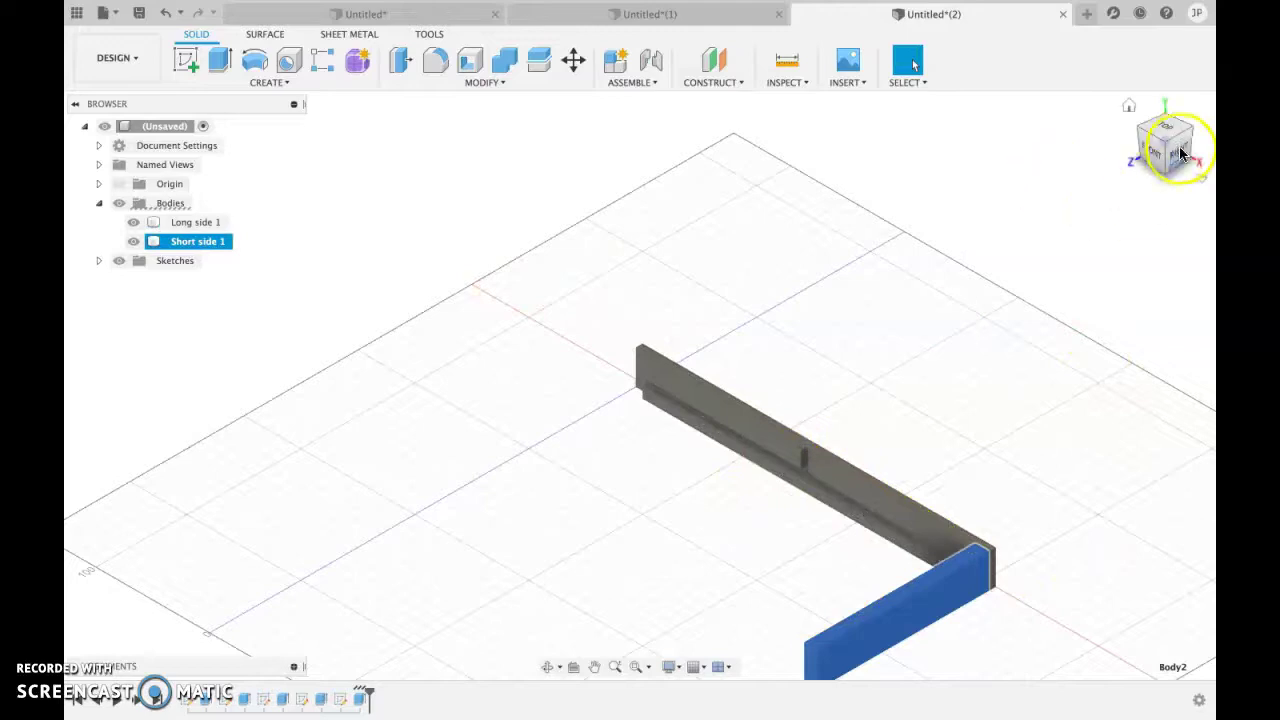
- Sketch on the wall's flat side face and start a rectangle at its left end
click(1165, 120)
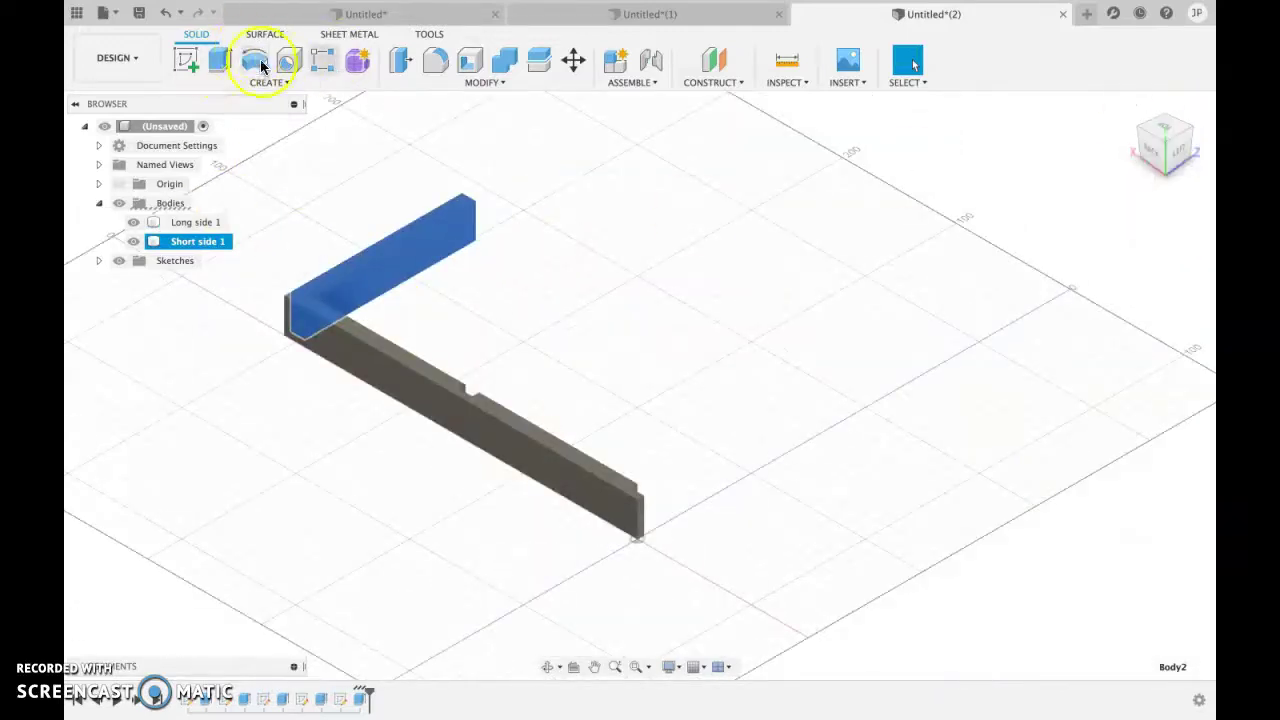
click(185, 60)
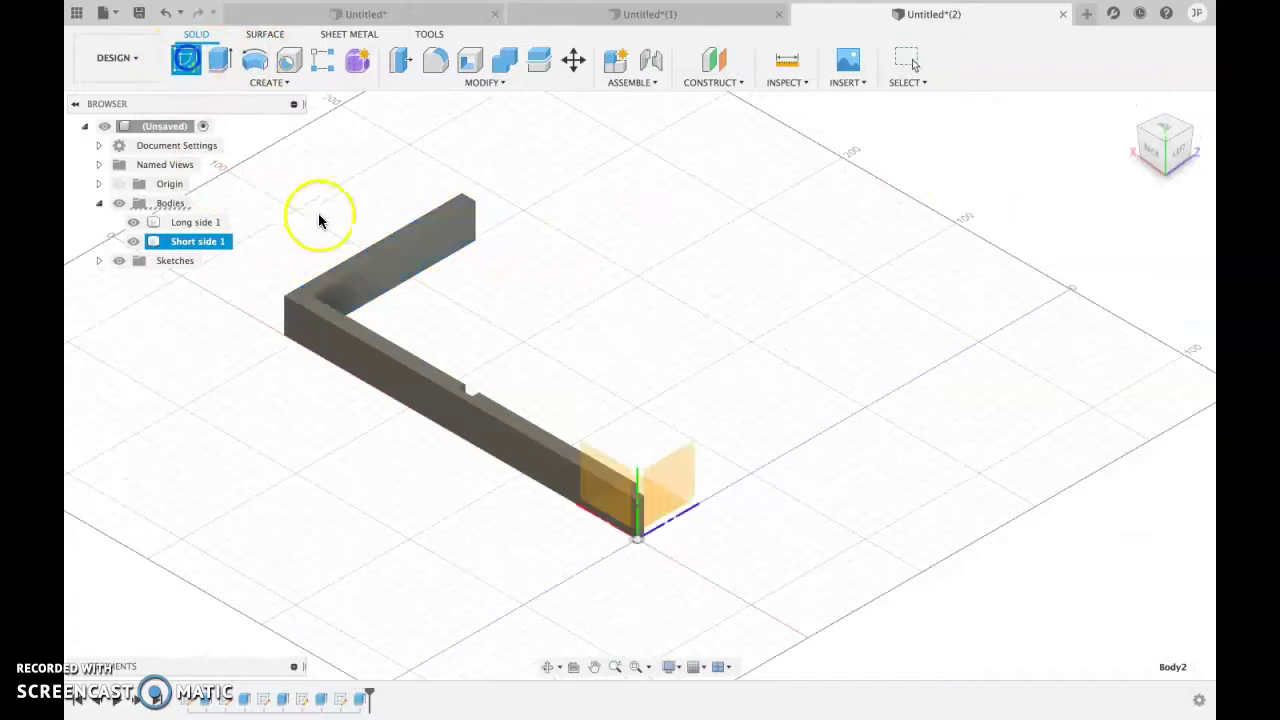
click(369, 286)
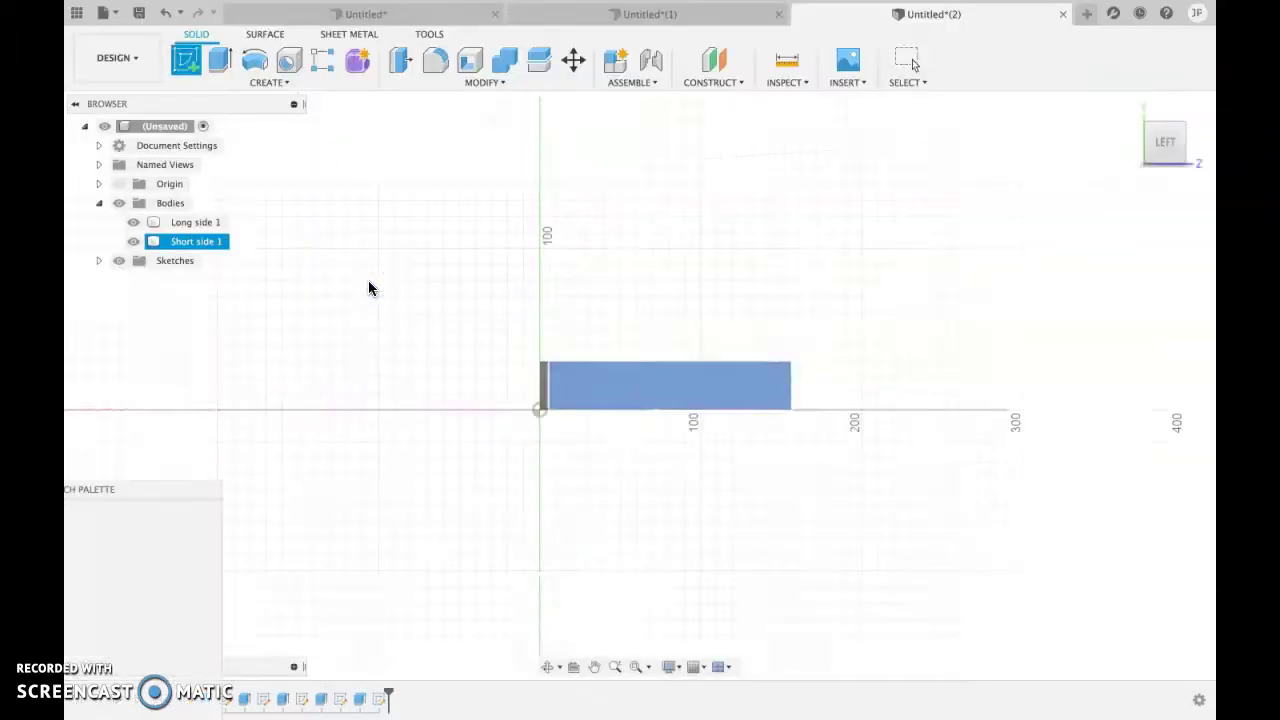
scroll(610, 398, up, 5)
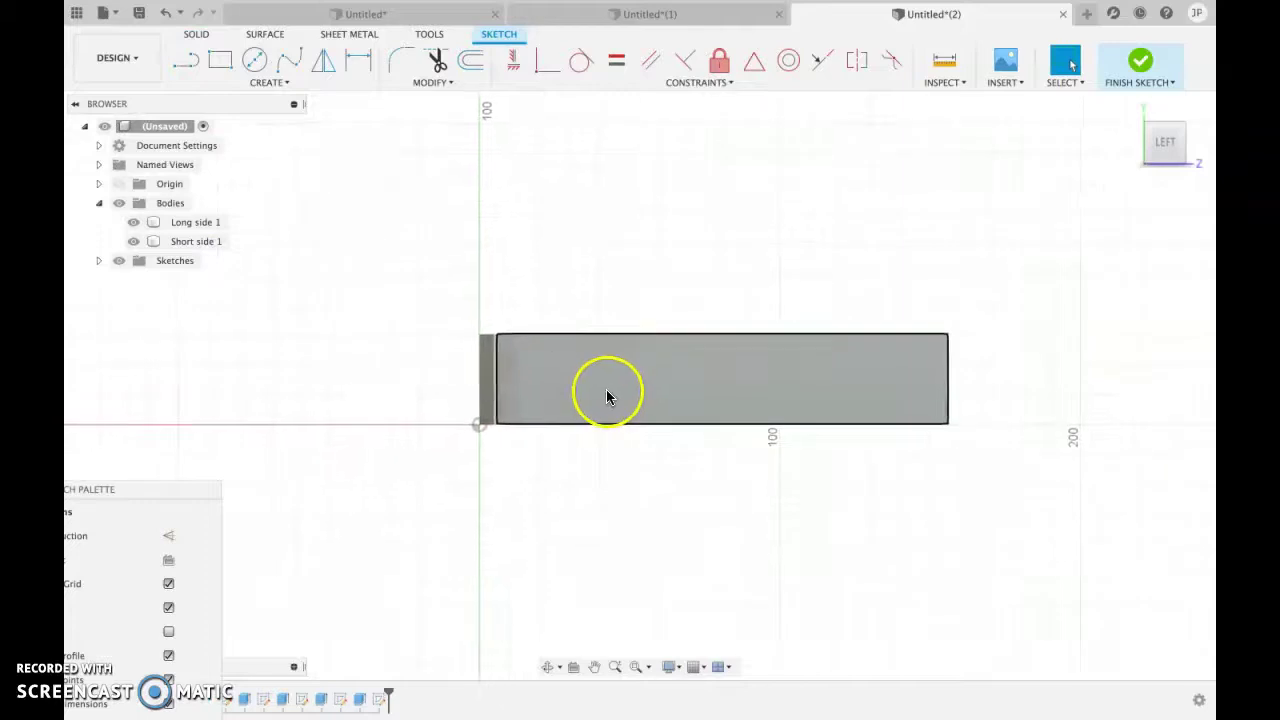
click(220, 60)
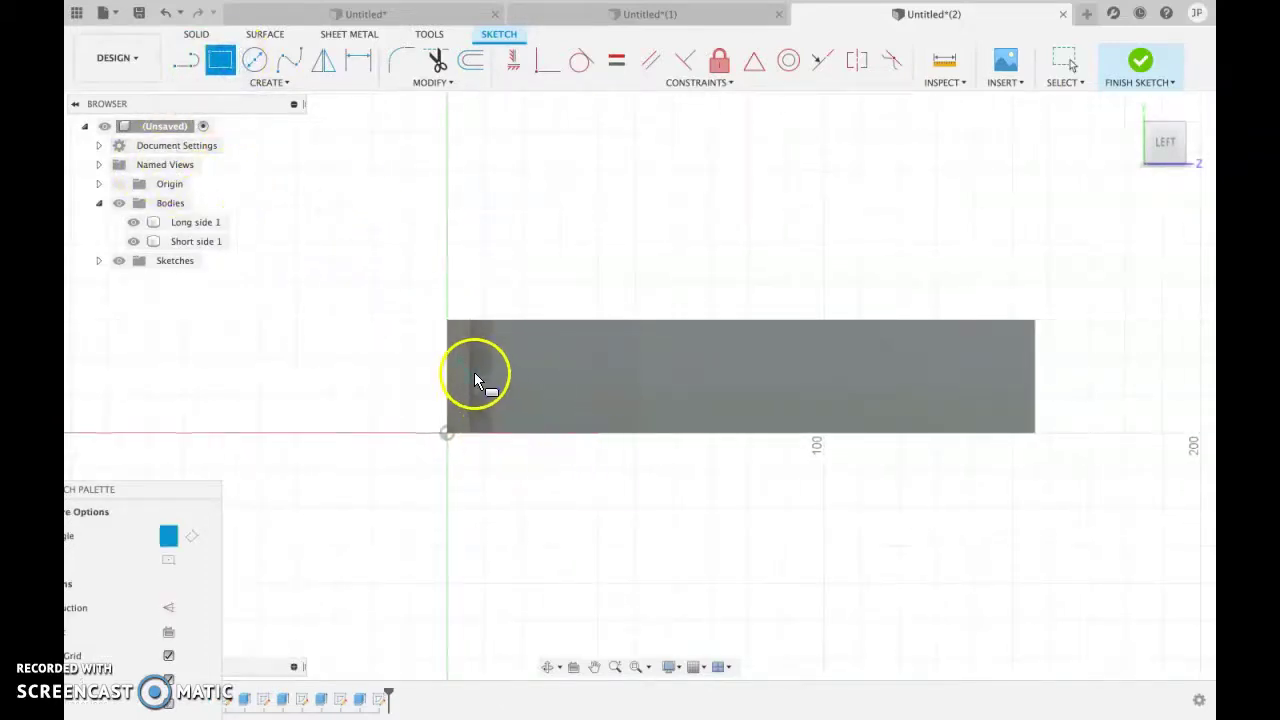
click(474, 375)
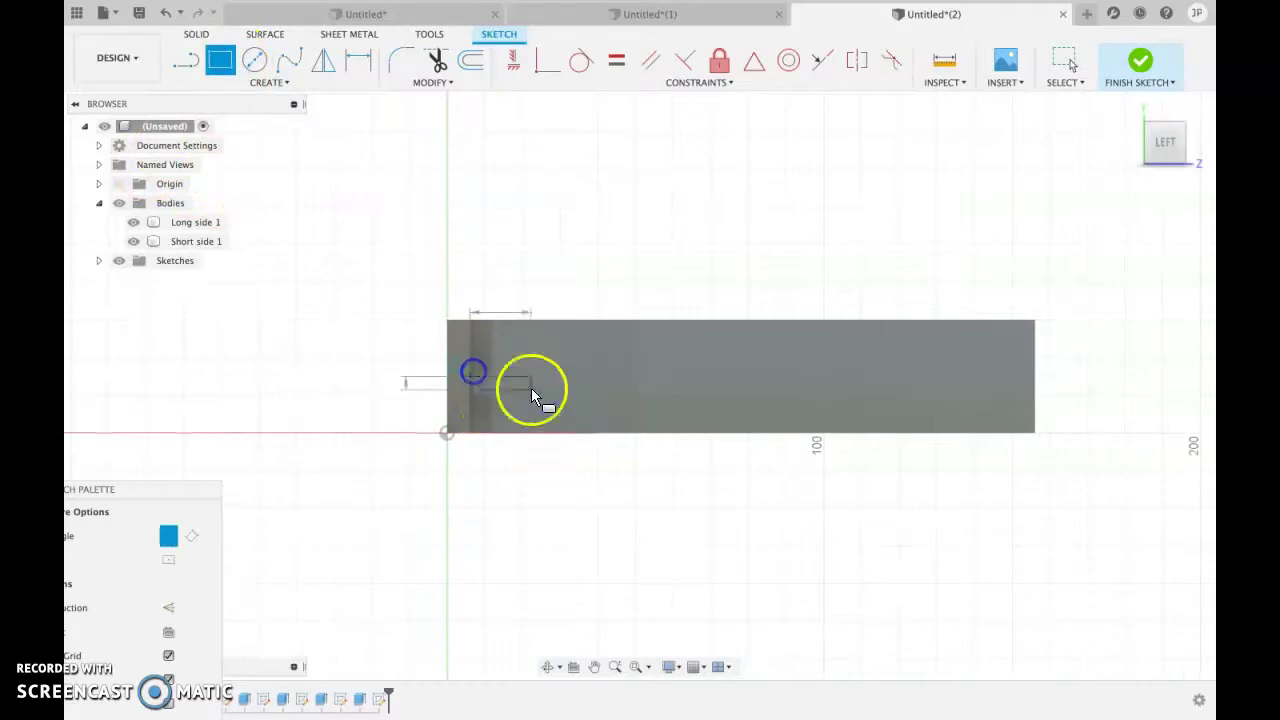
- Finish the thin rectangle and dimension it 6 mm from the top sketch line
click(1033, 396)
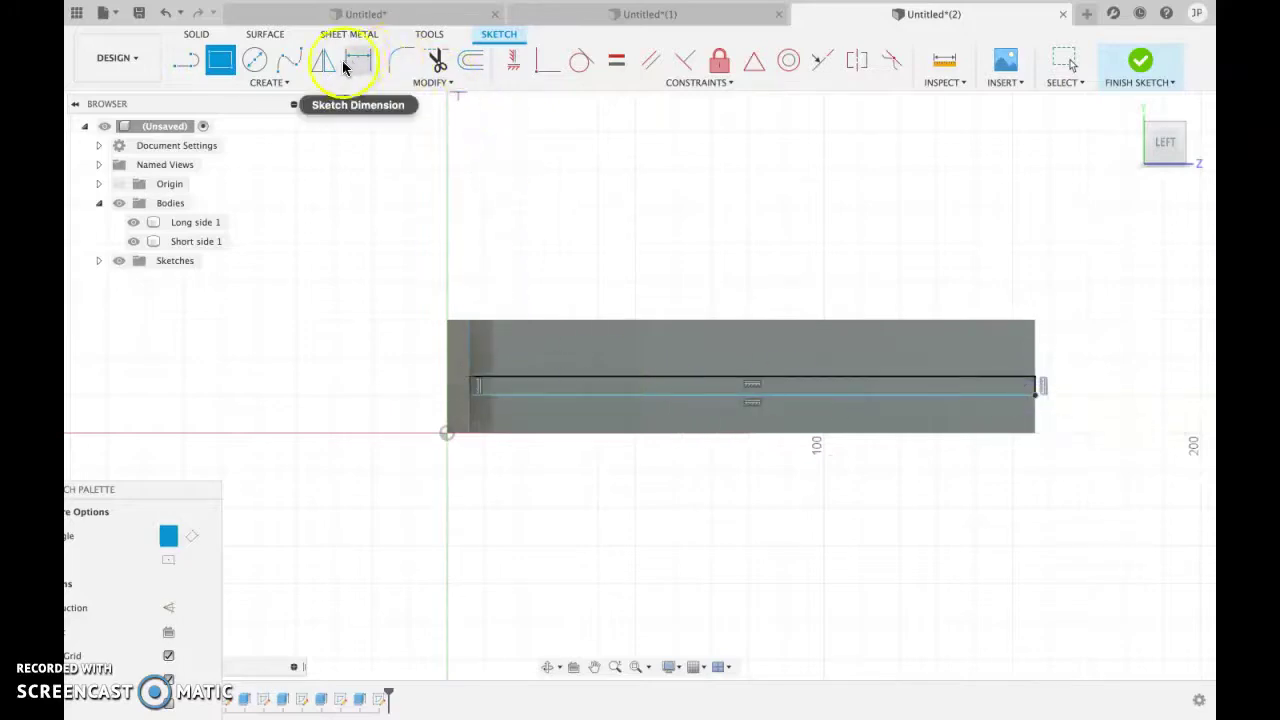
click(357, 60)
click(615, 381)
click(1043, 386)
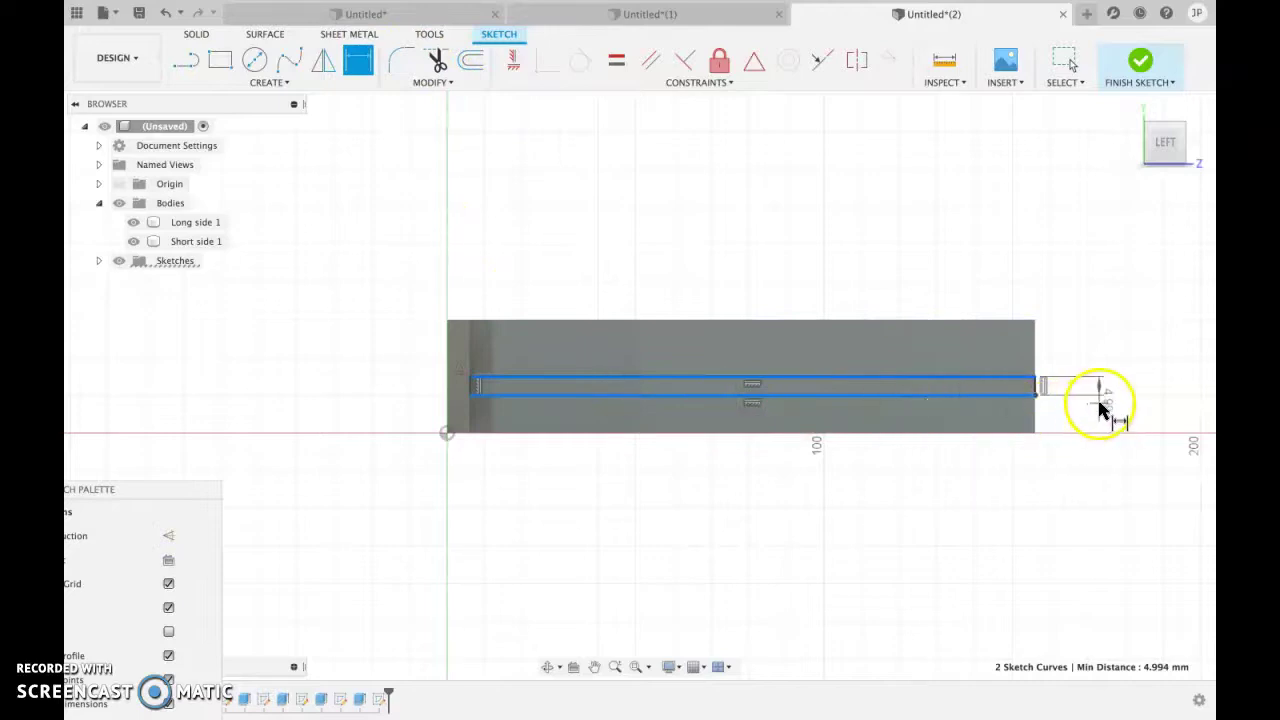
click(1099, 409)
key(Return)
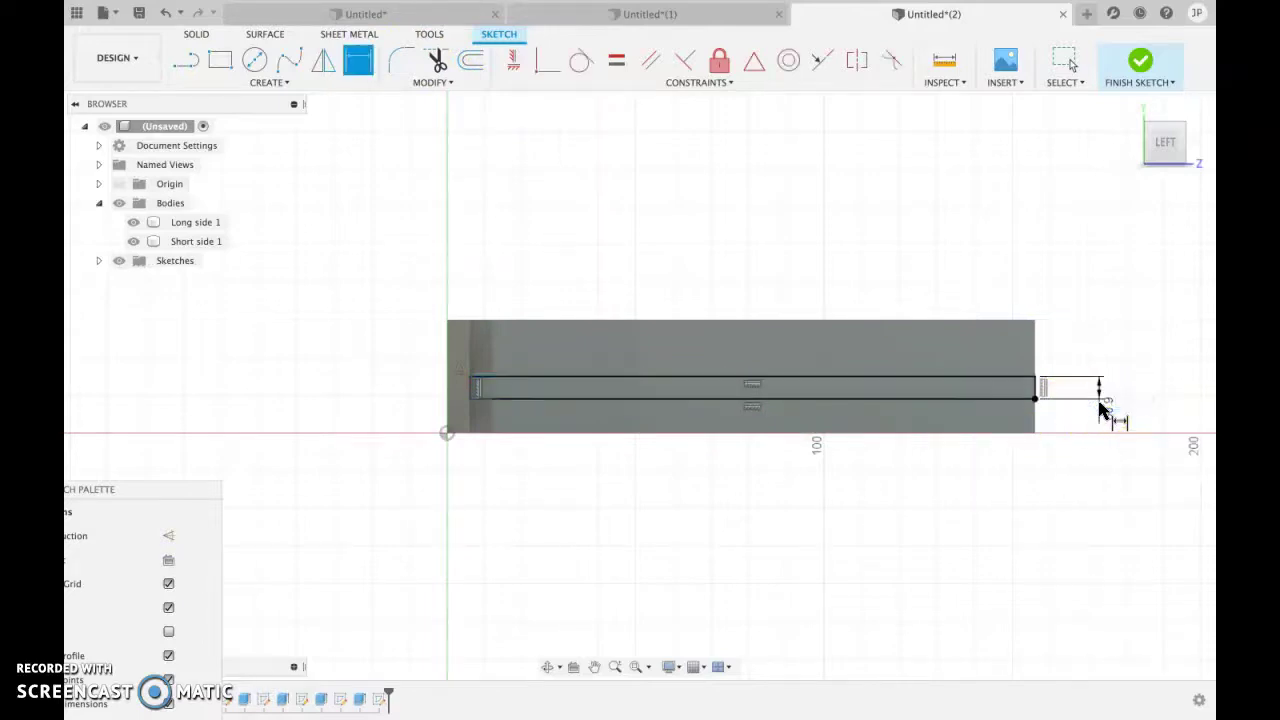
- Try more distance dimensions, cancel the over-constraining one, and undo the 6 mm dimension
click(936, 400)
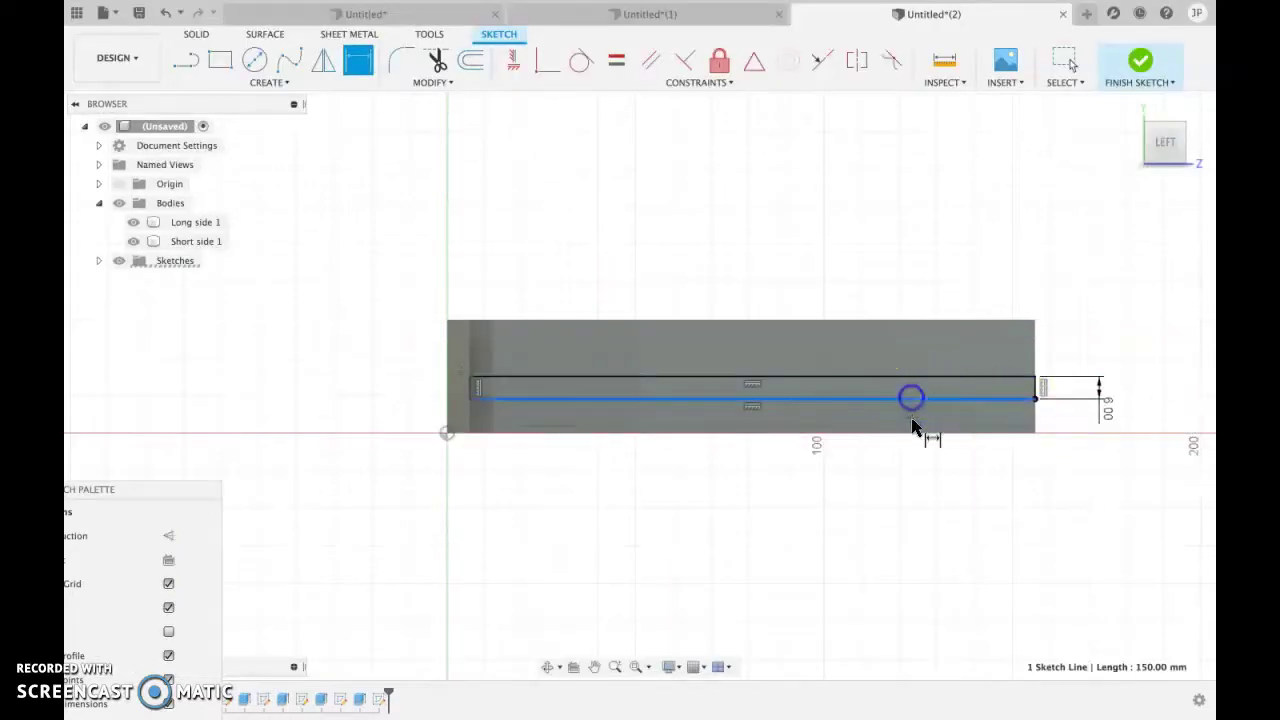
click(913, 433)
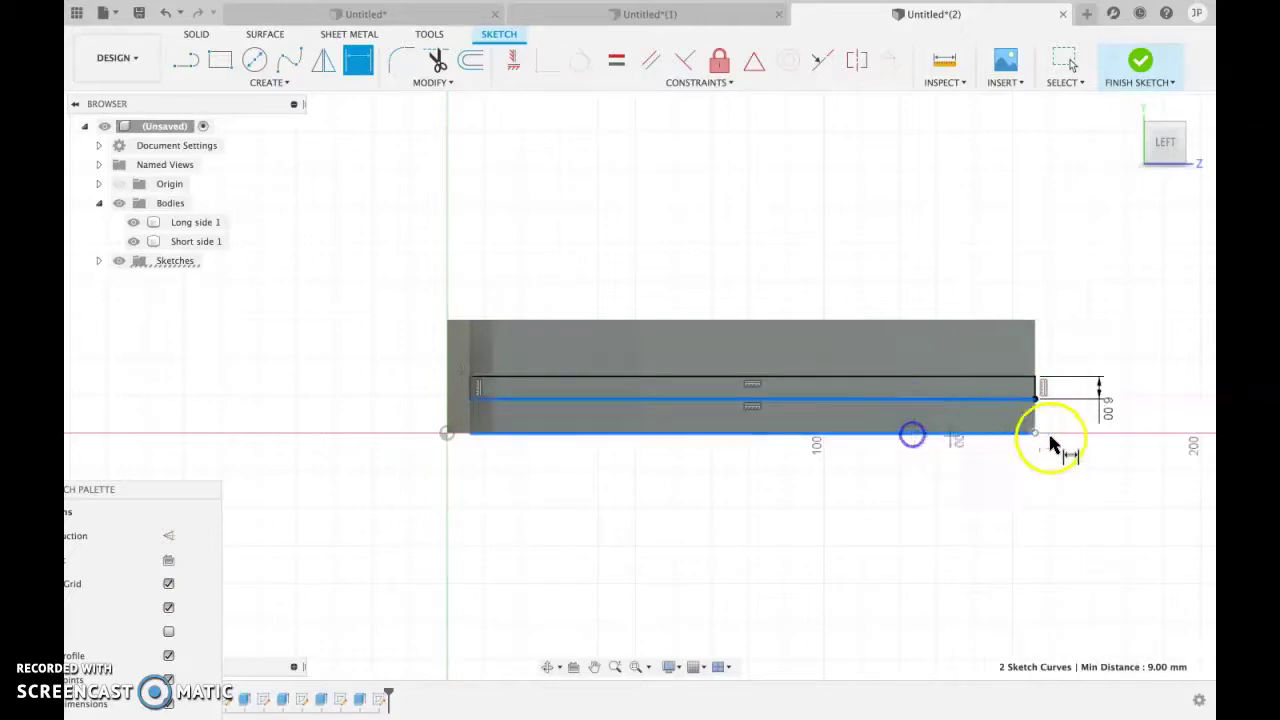
click(1143, 443)
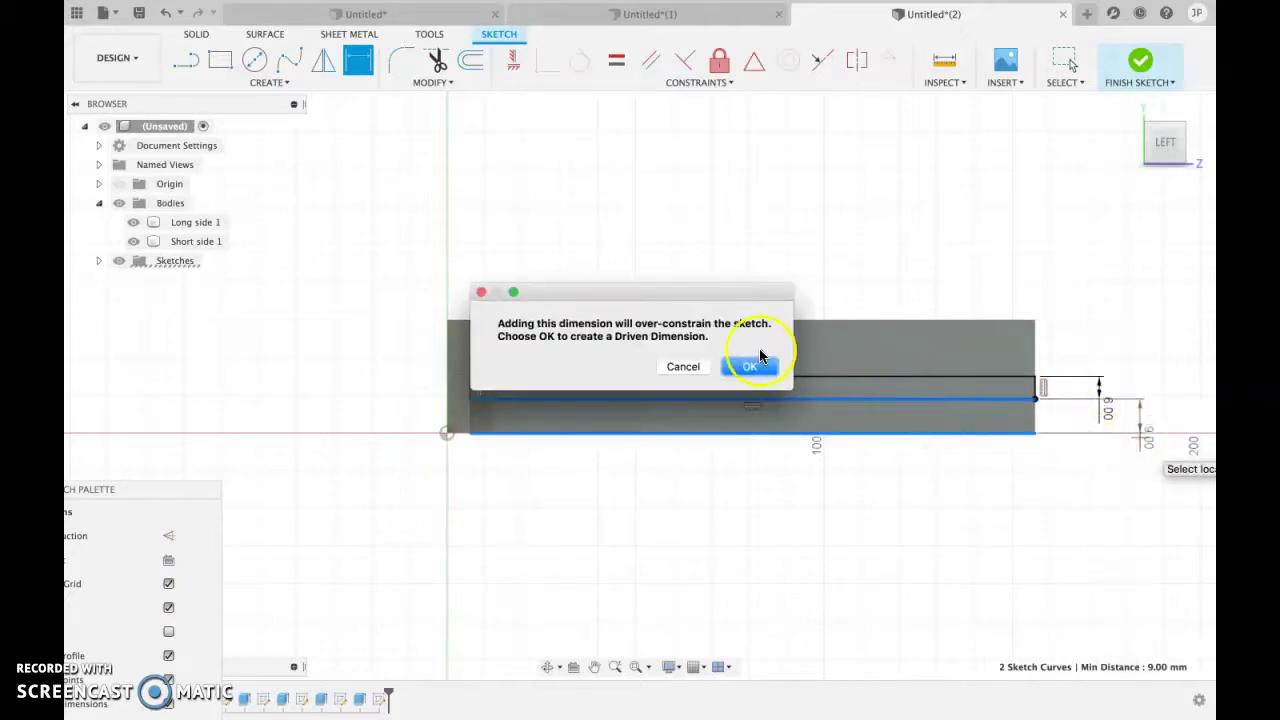
click(758, 367)
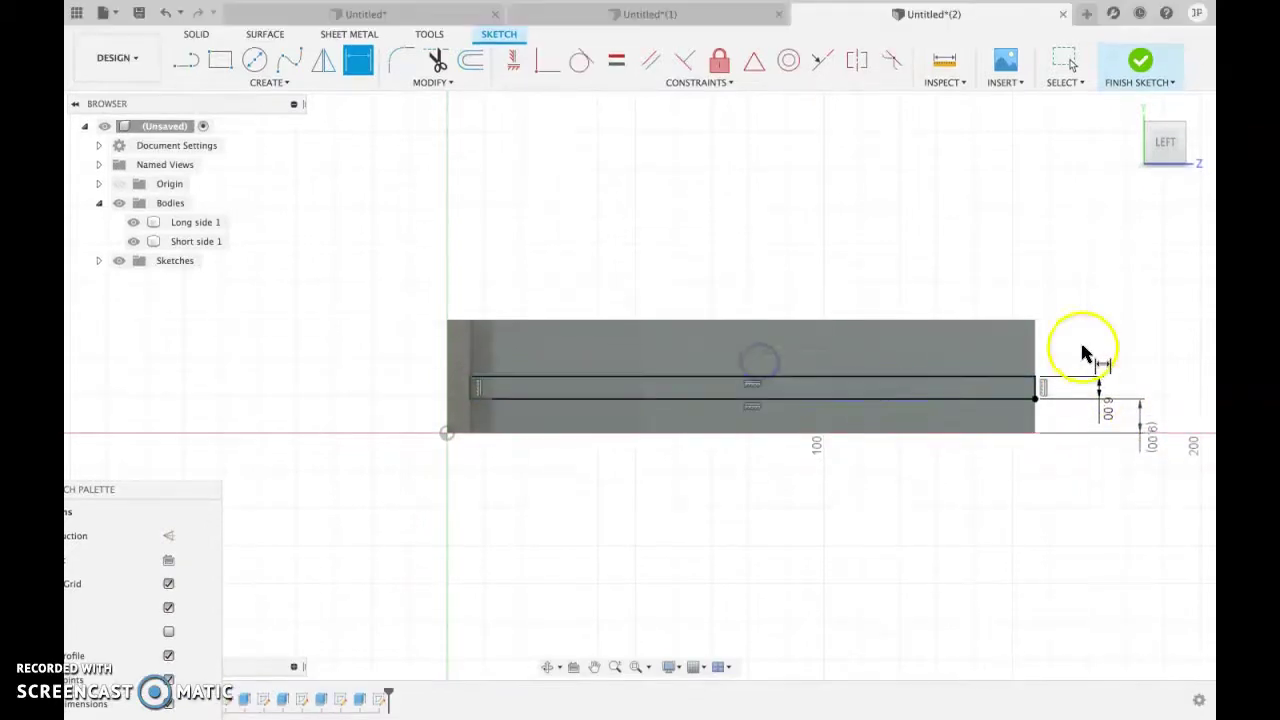
click(1022, 398)
click(1022, 433)
click(1137, 430)
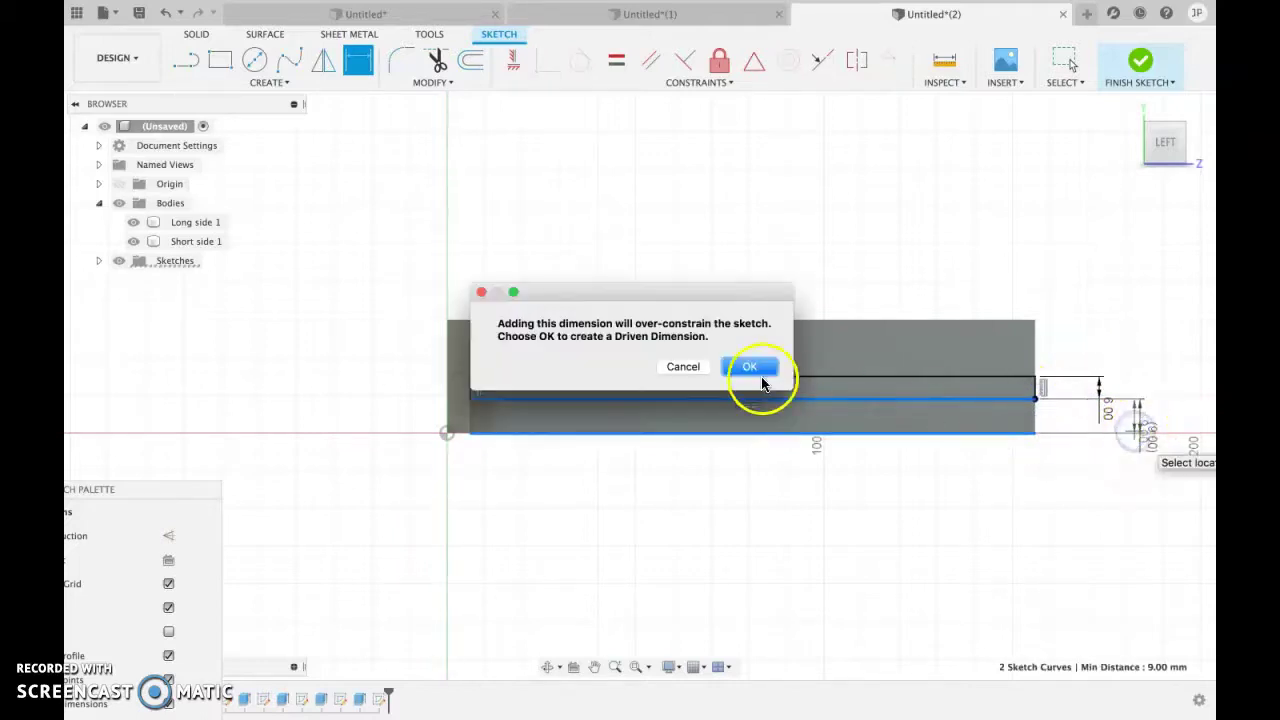
click(684, 367)
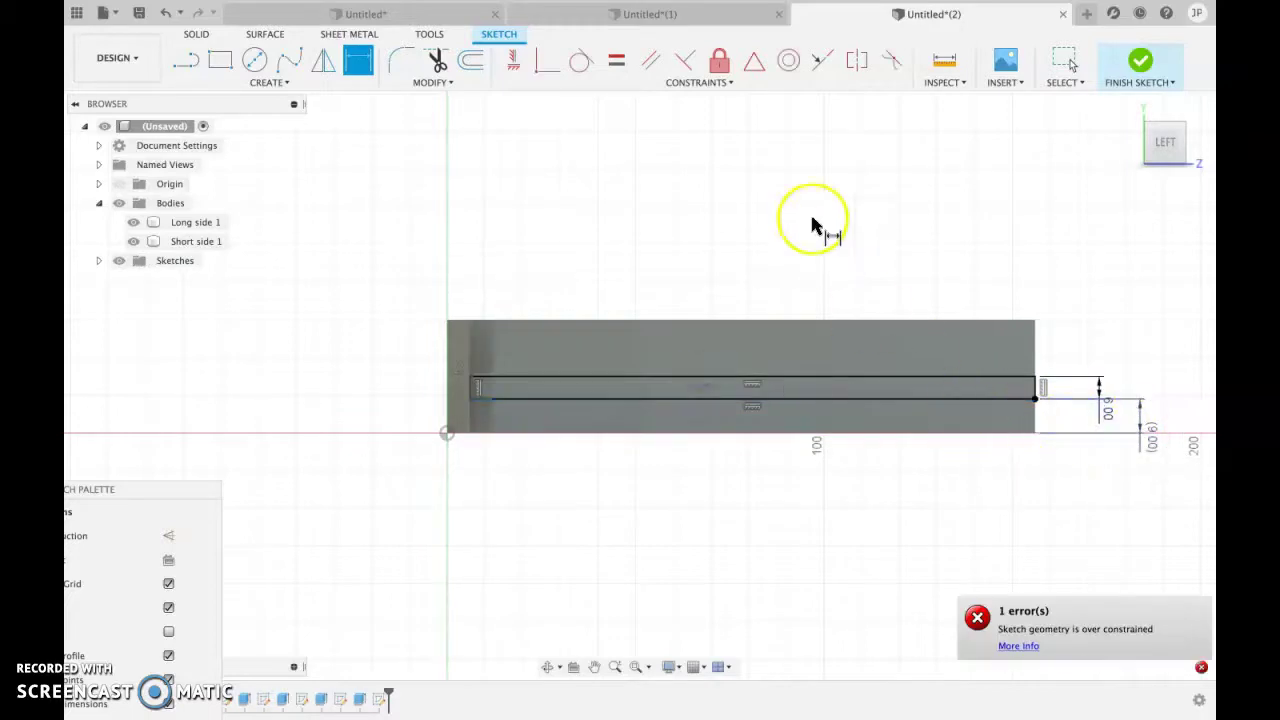
key(Escape)
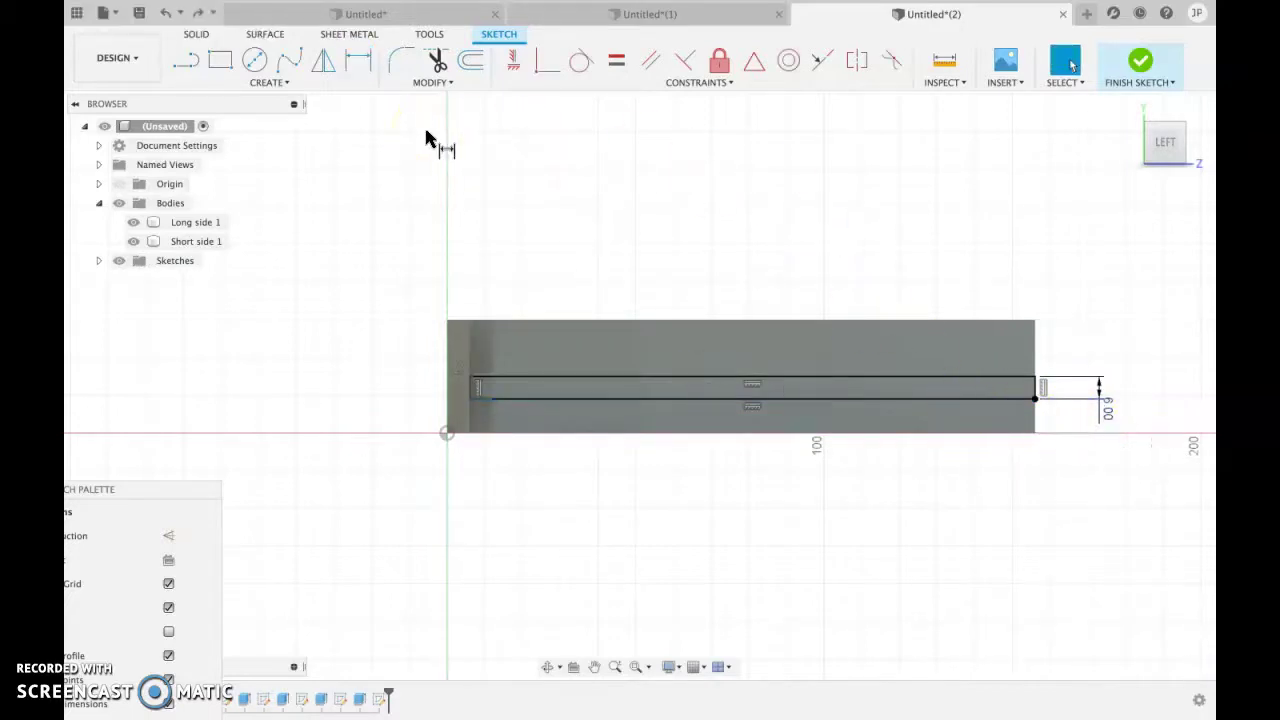
key(ctrl+z)
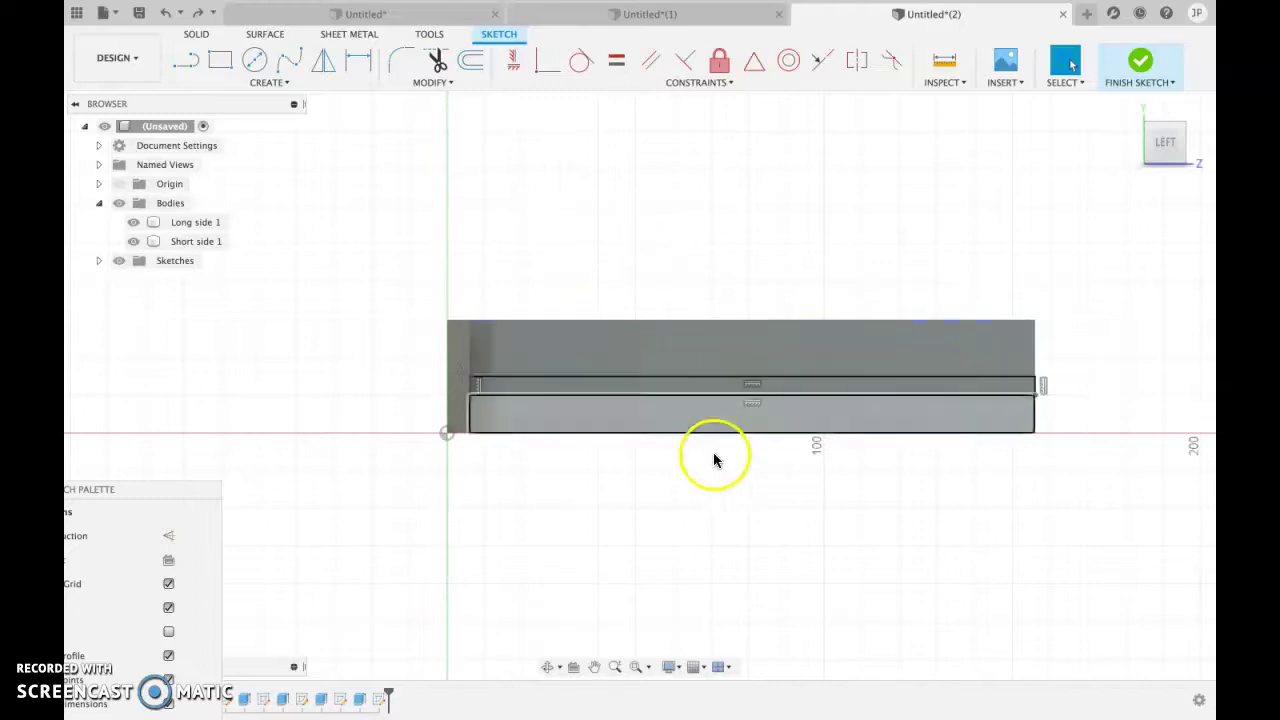
- Dimension the rectangle's lower line 10 mm above the face's bottom edge
click(357, 61)
click(528, 394)
click(526, 433)
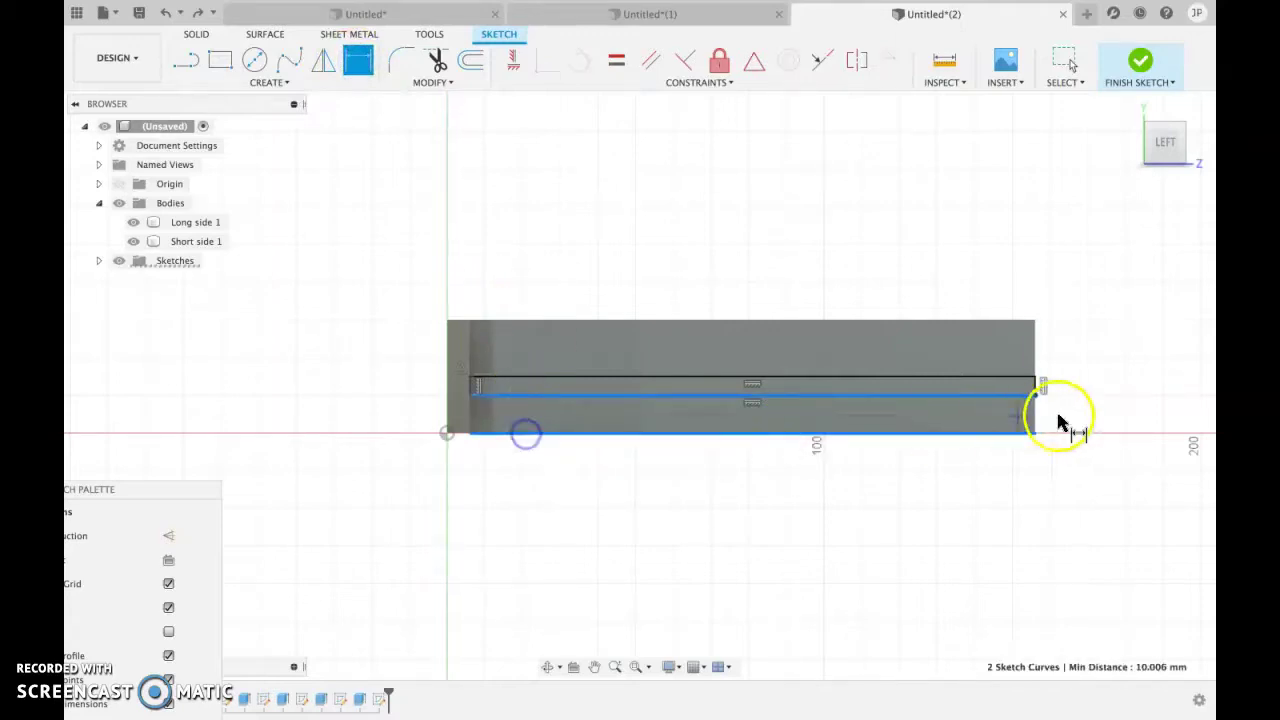
click(1107, 426)
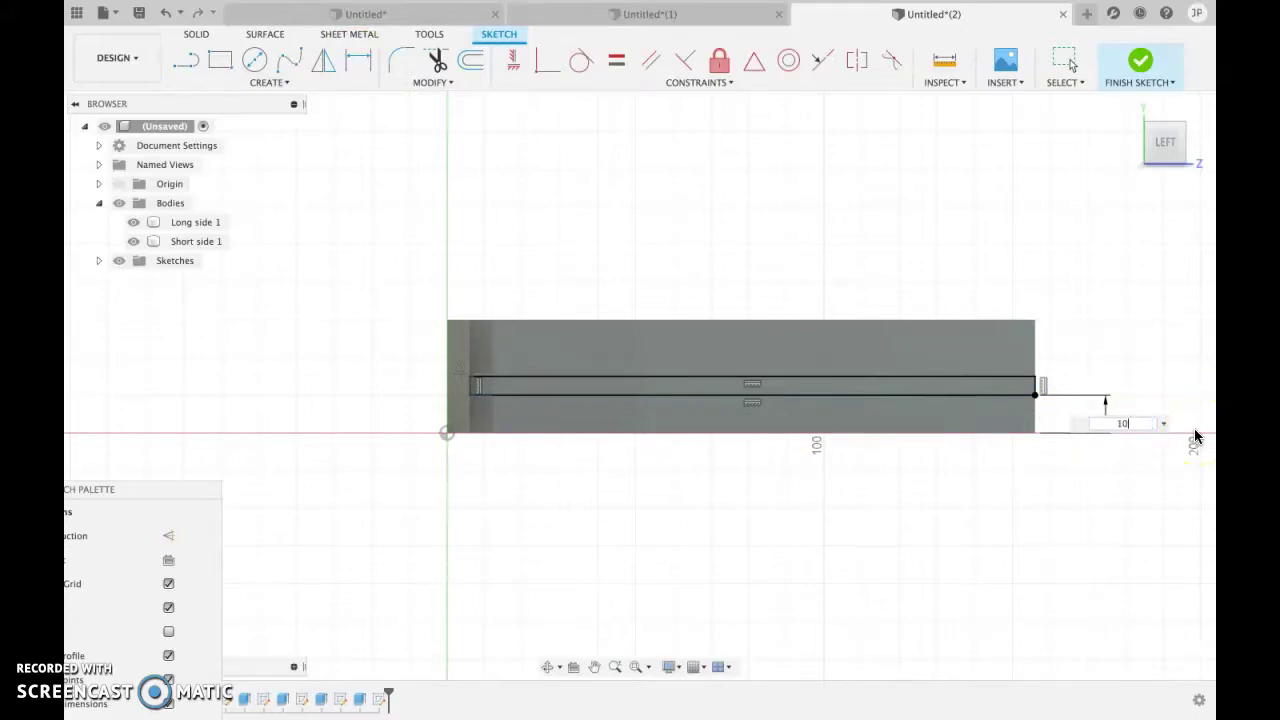
key(Return)
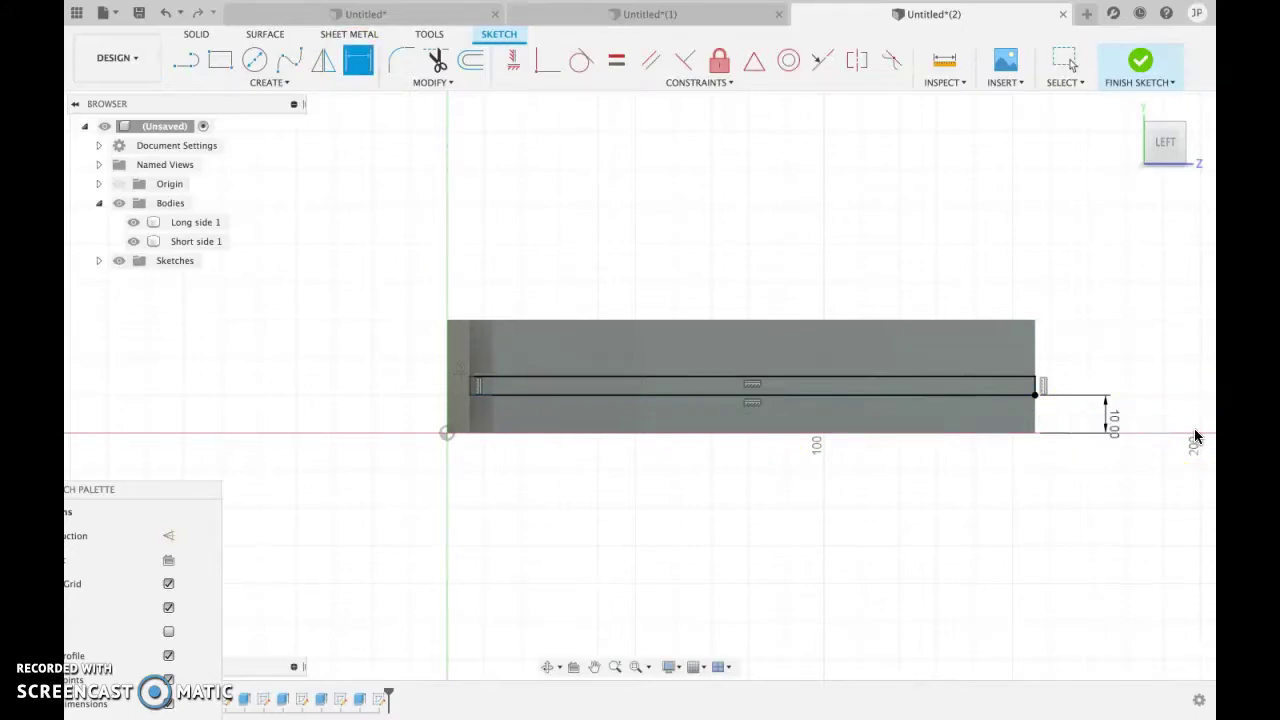
- Accept the rectangle's 5 mm height as a driven dimension and select its bottom line
click(783, 383)
click(787, 396)
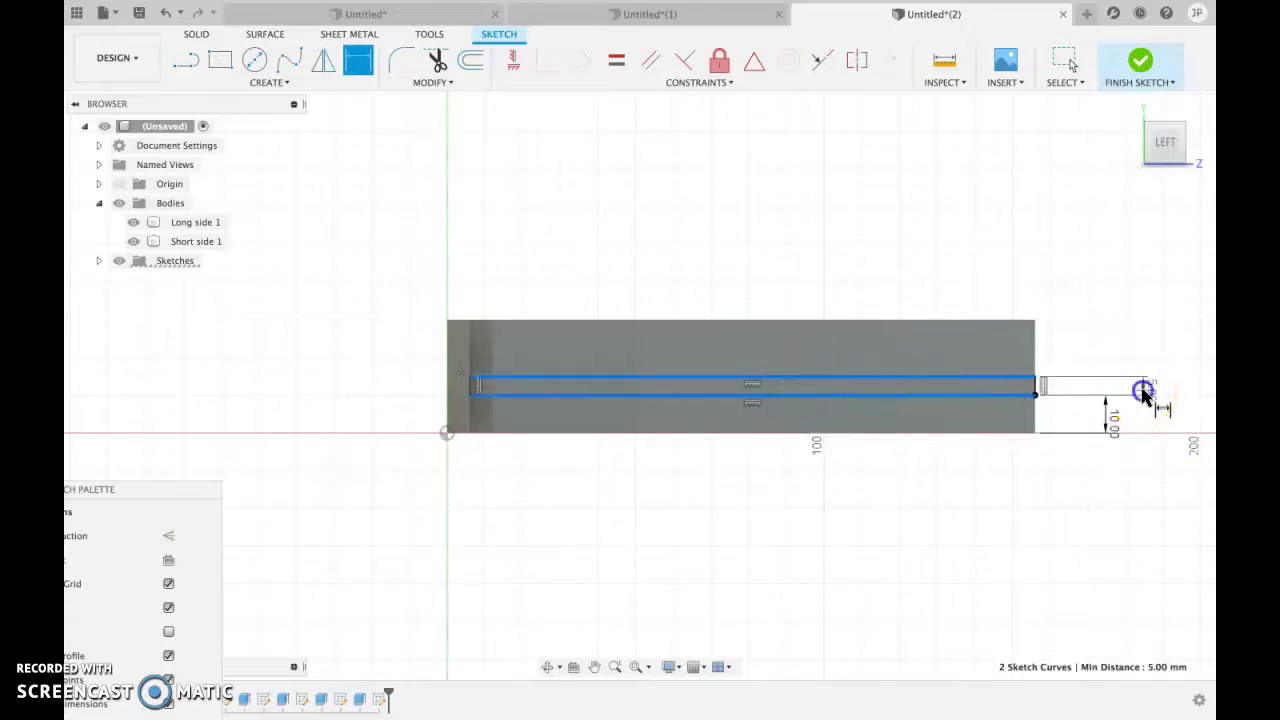
click(1144, 394)
click(755, 371)
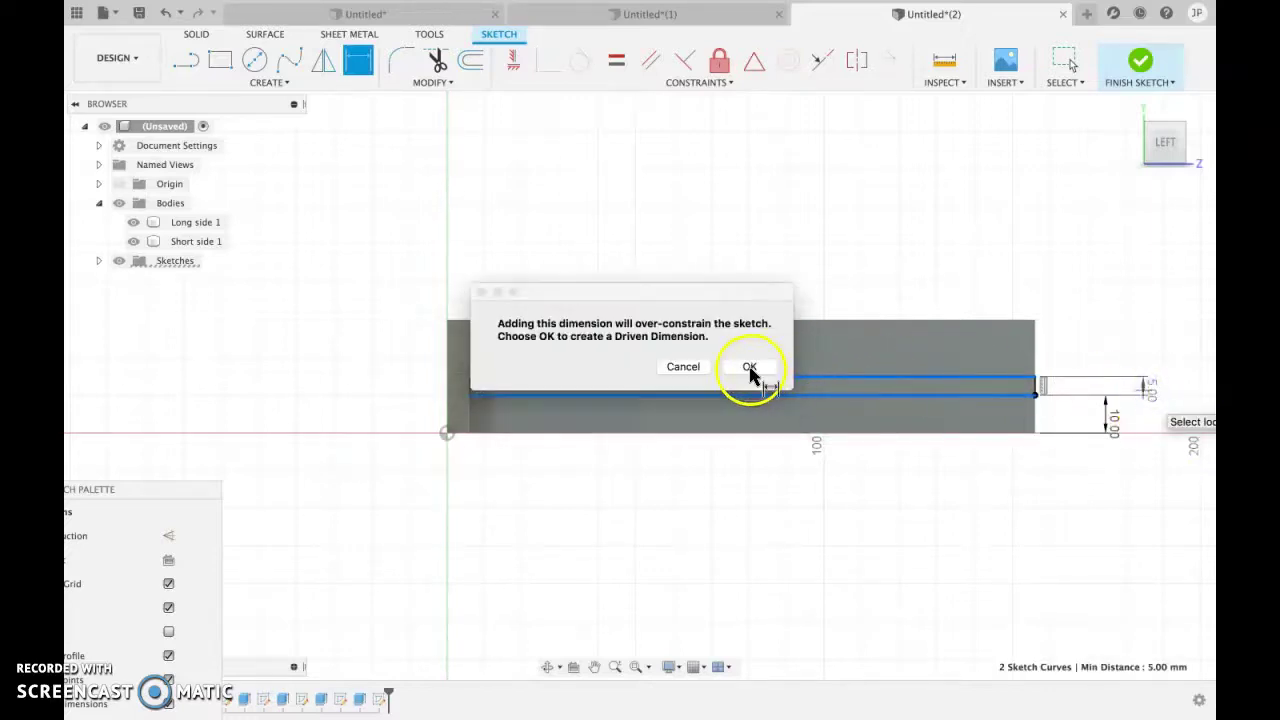
click(743, 369)
drag(1128, 400, 1152, 392)
click(922, 396)
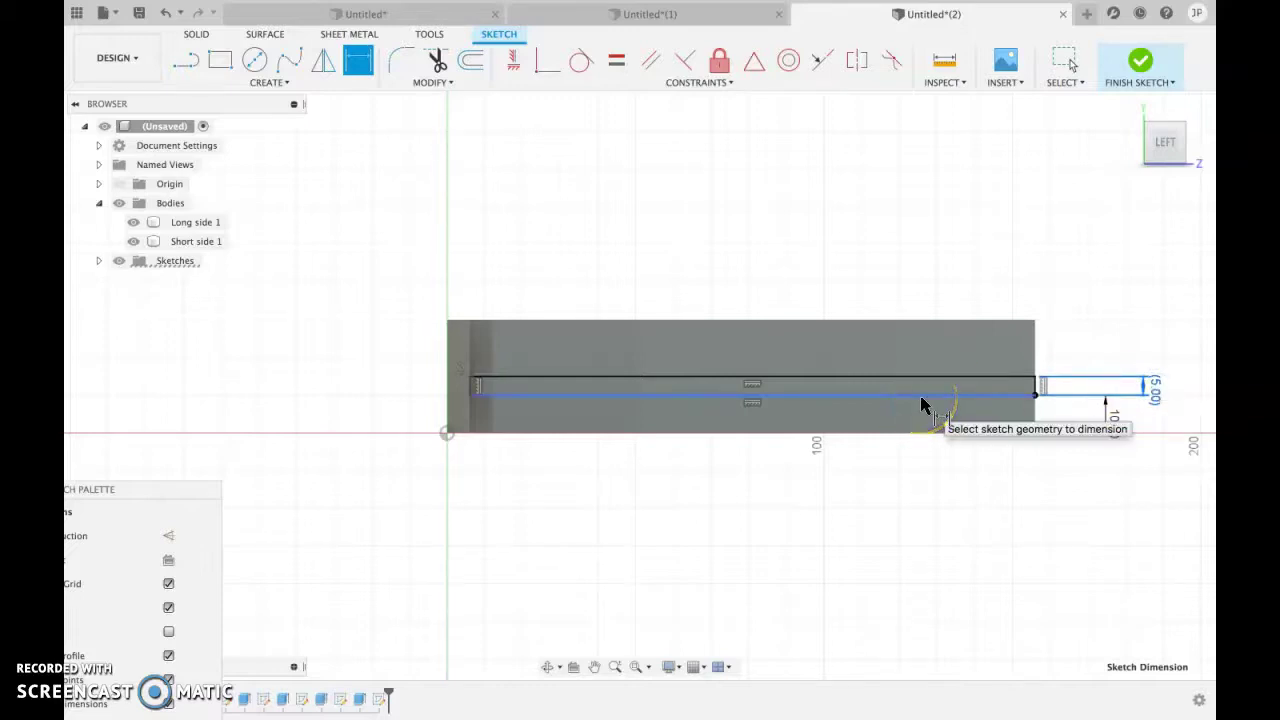
key(Escape)
- Delete the bottom line, hide Long side 1, and view the model from the left
key(Delete)
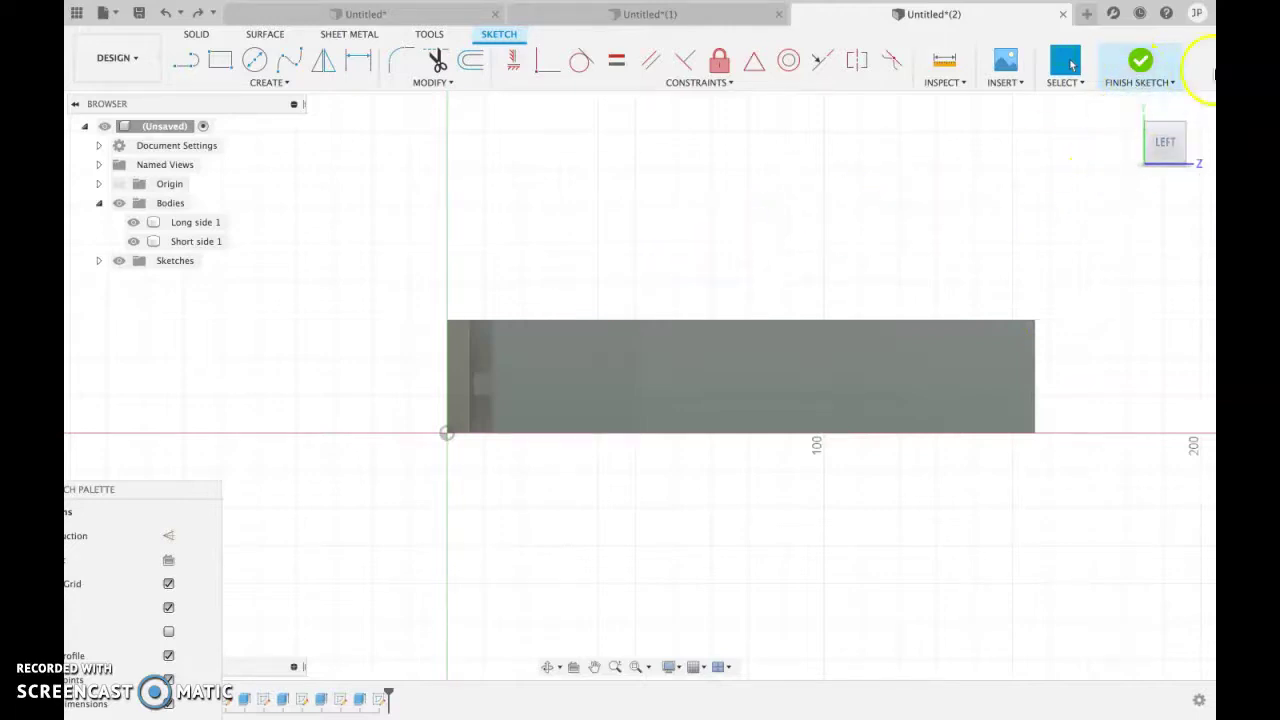
click(1128, 106)
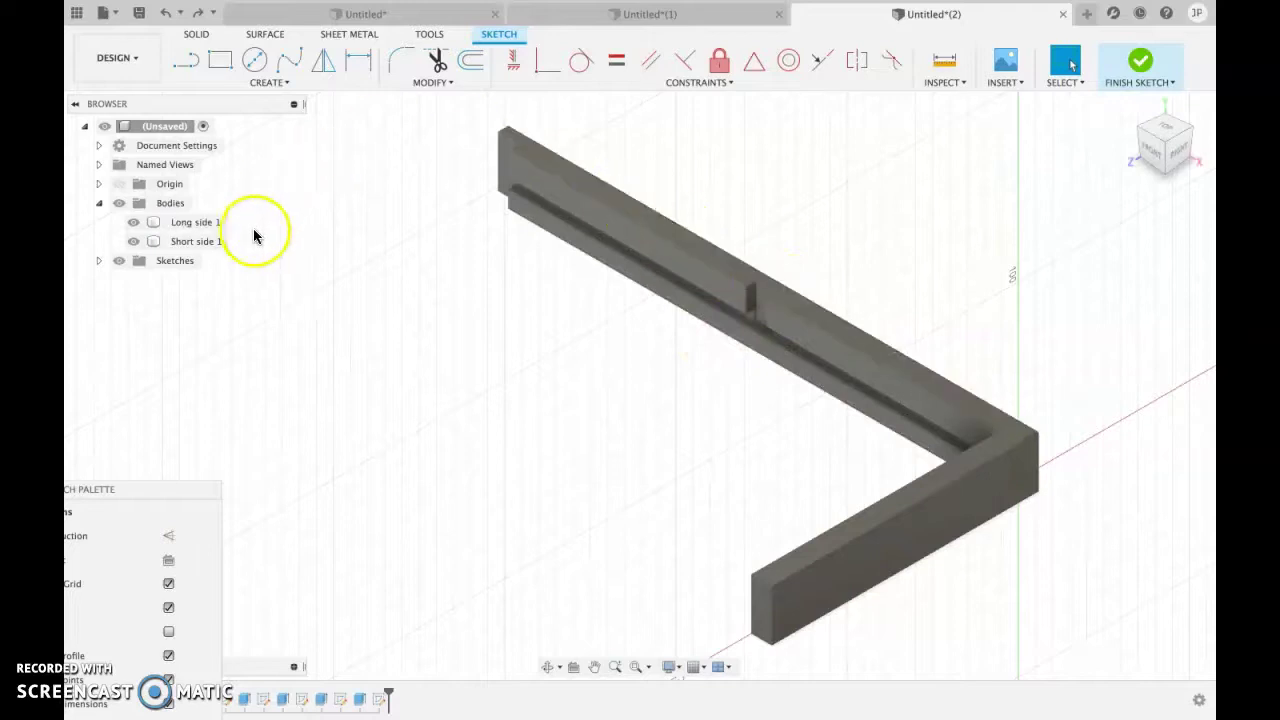
click(133, 222)
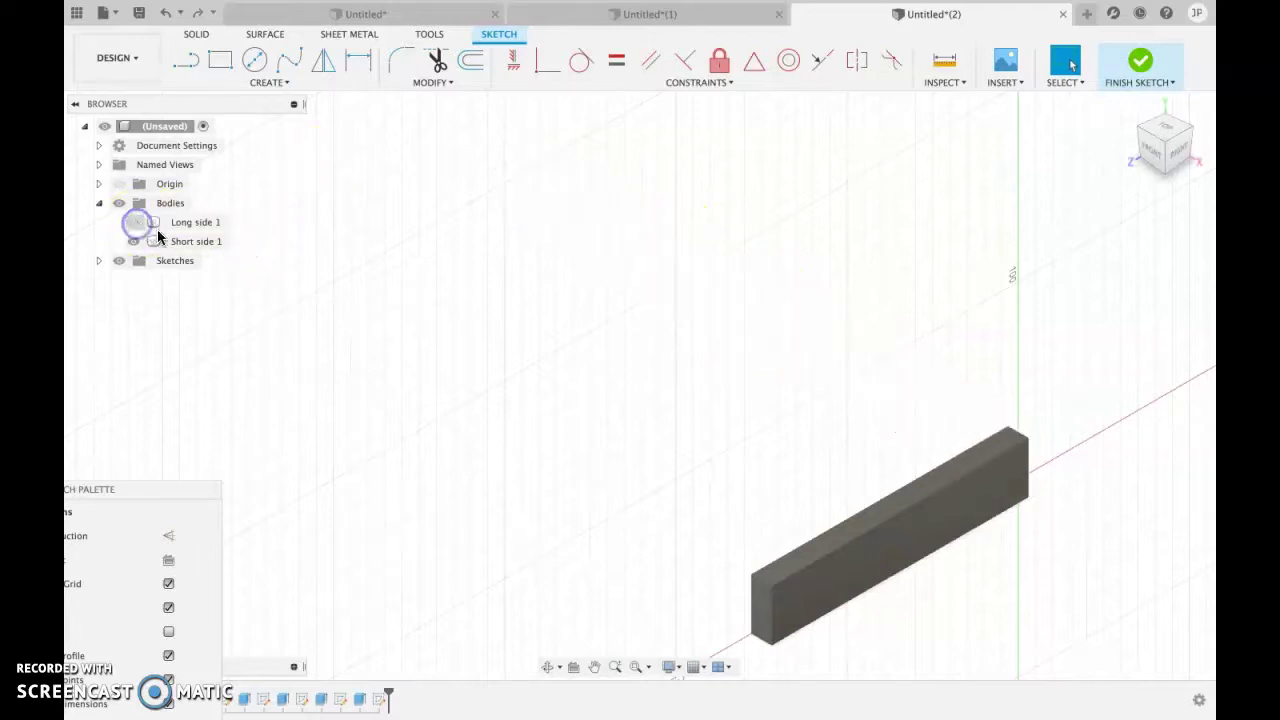
click(1156, 162)
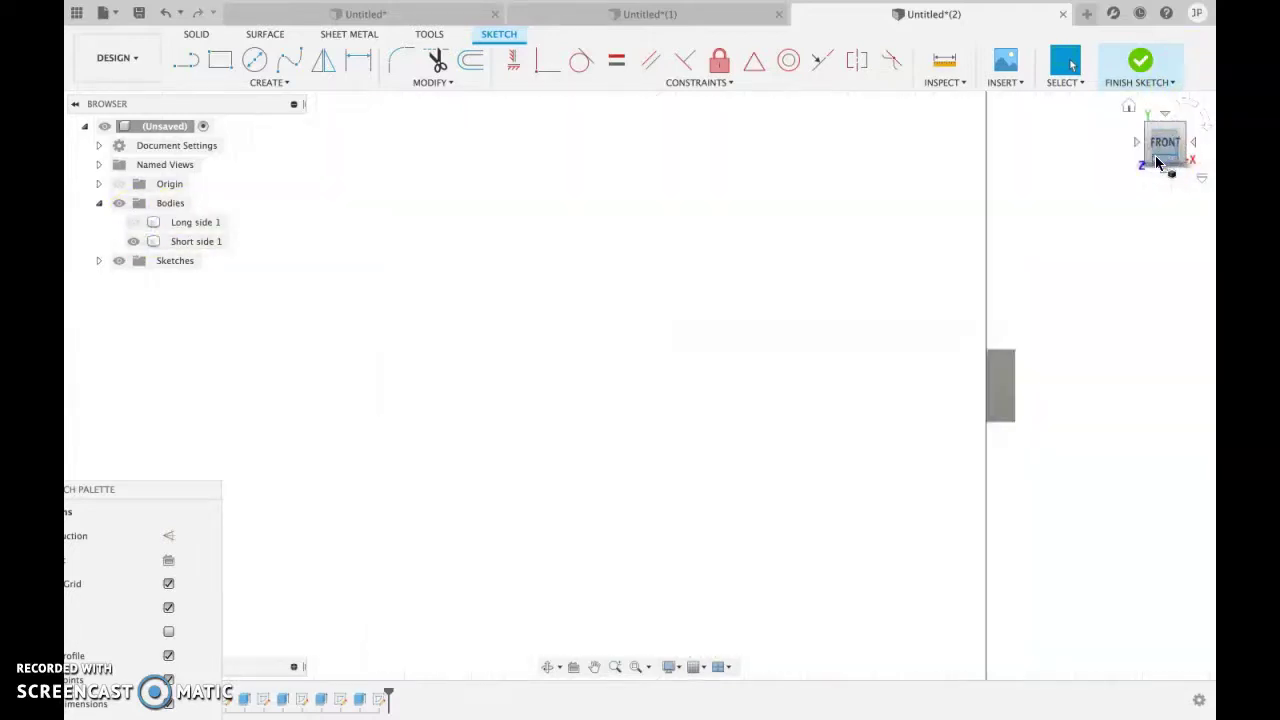
click(1140, 147)
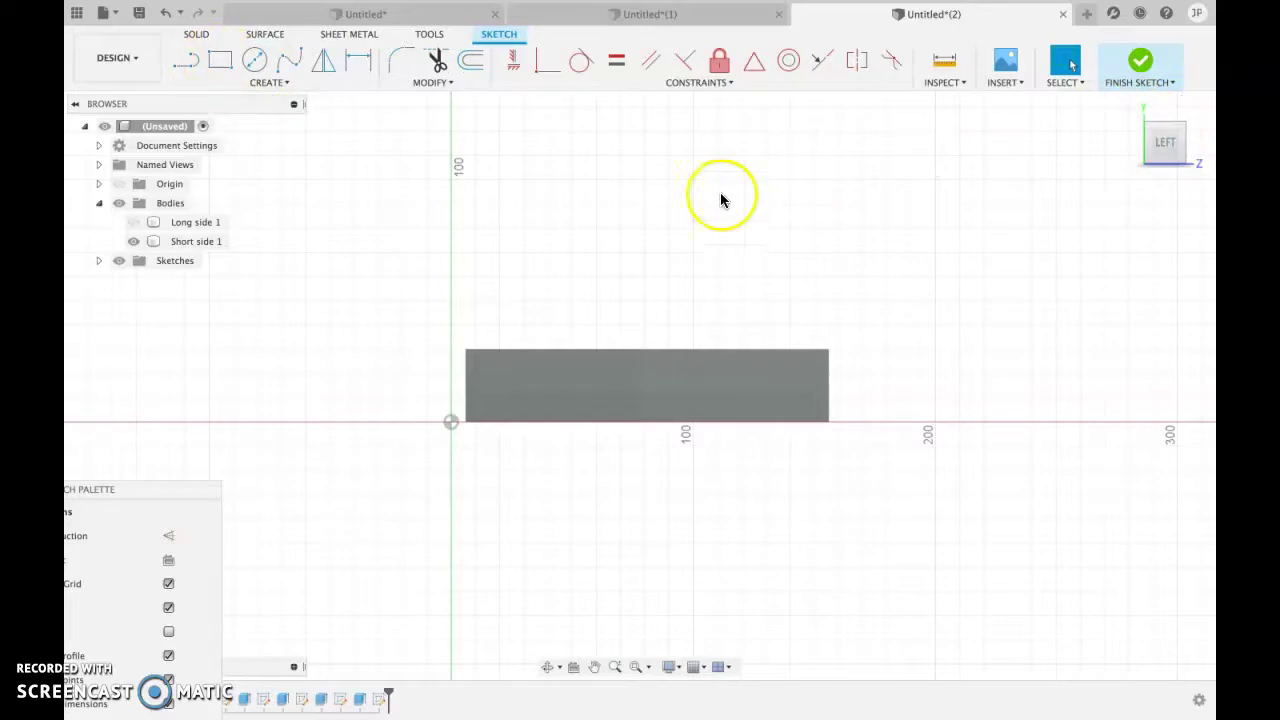
- Draw a 170 mm-long rectangle across the short side, undoing an extra rectangle
click(220, 62)
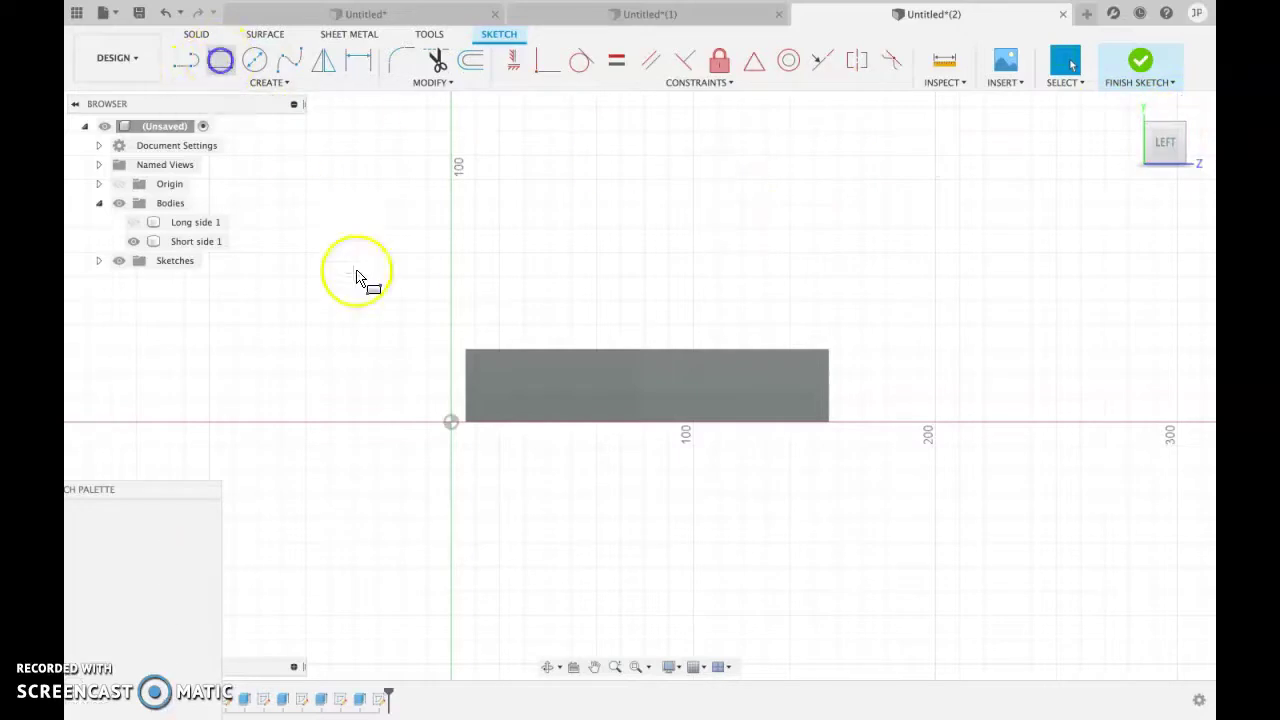
click(451, 375)
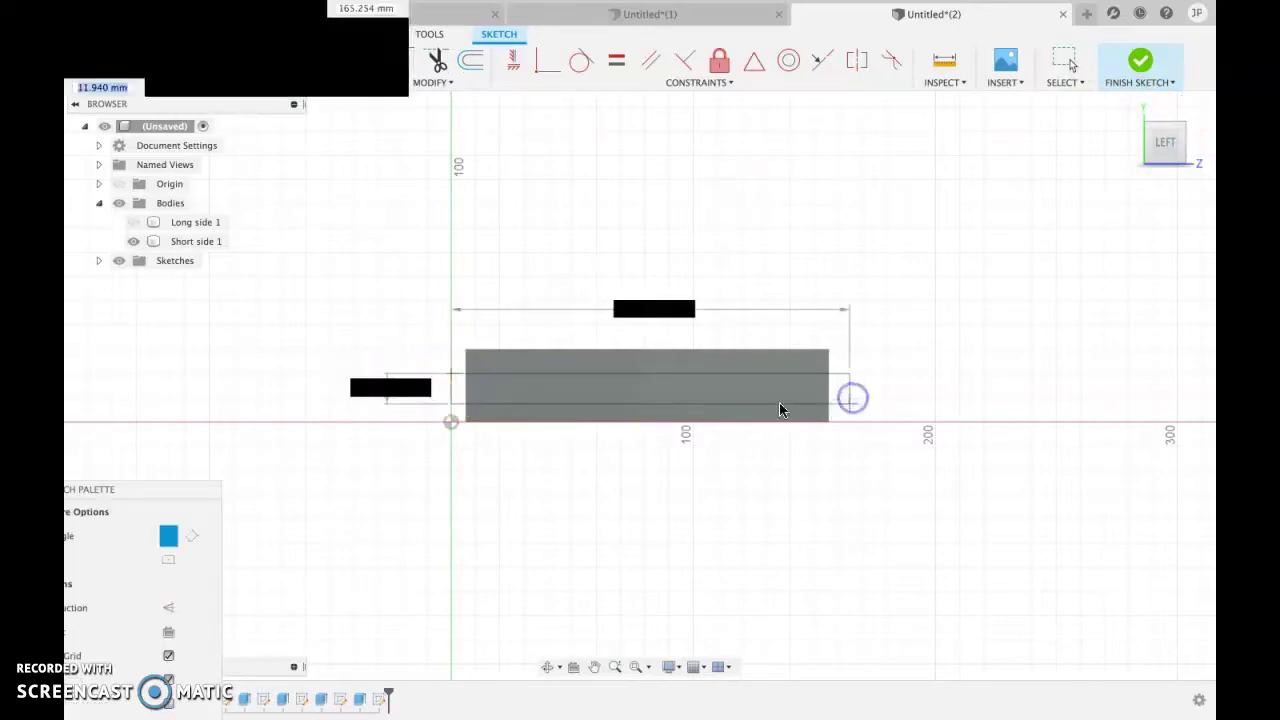
click(858, 398)
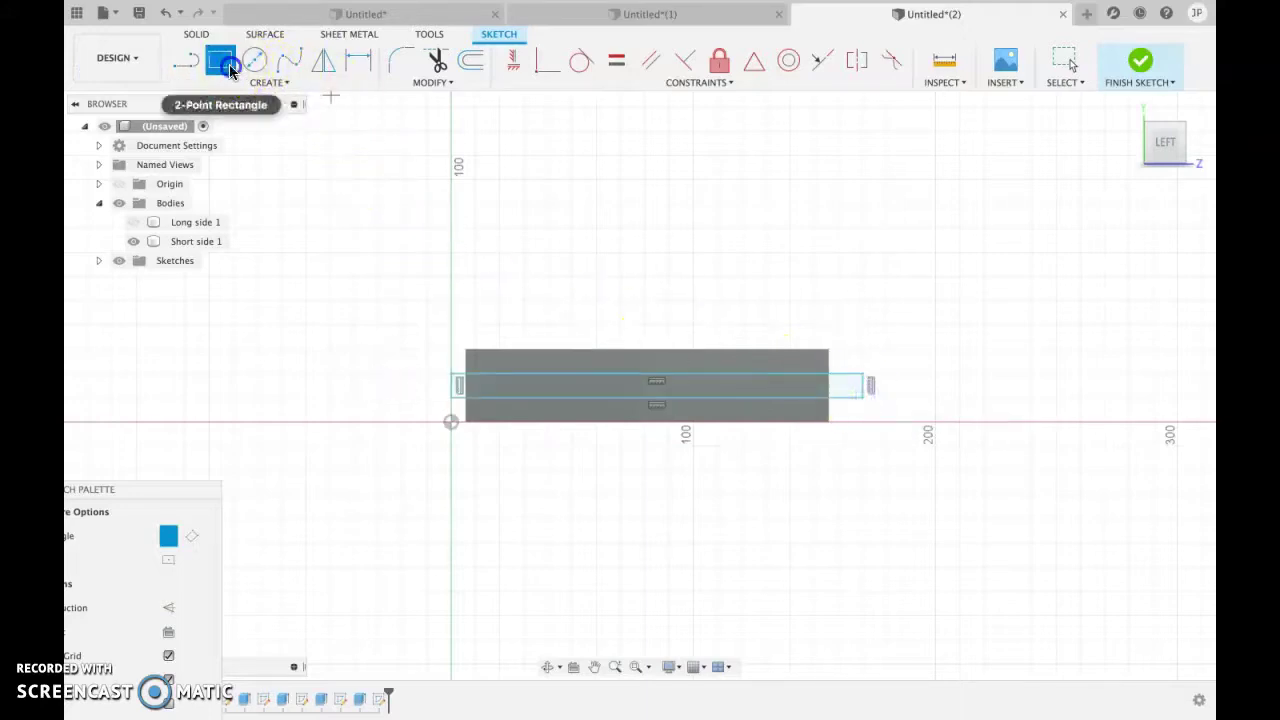
click(718, 397)
click(950, 398)
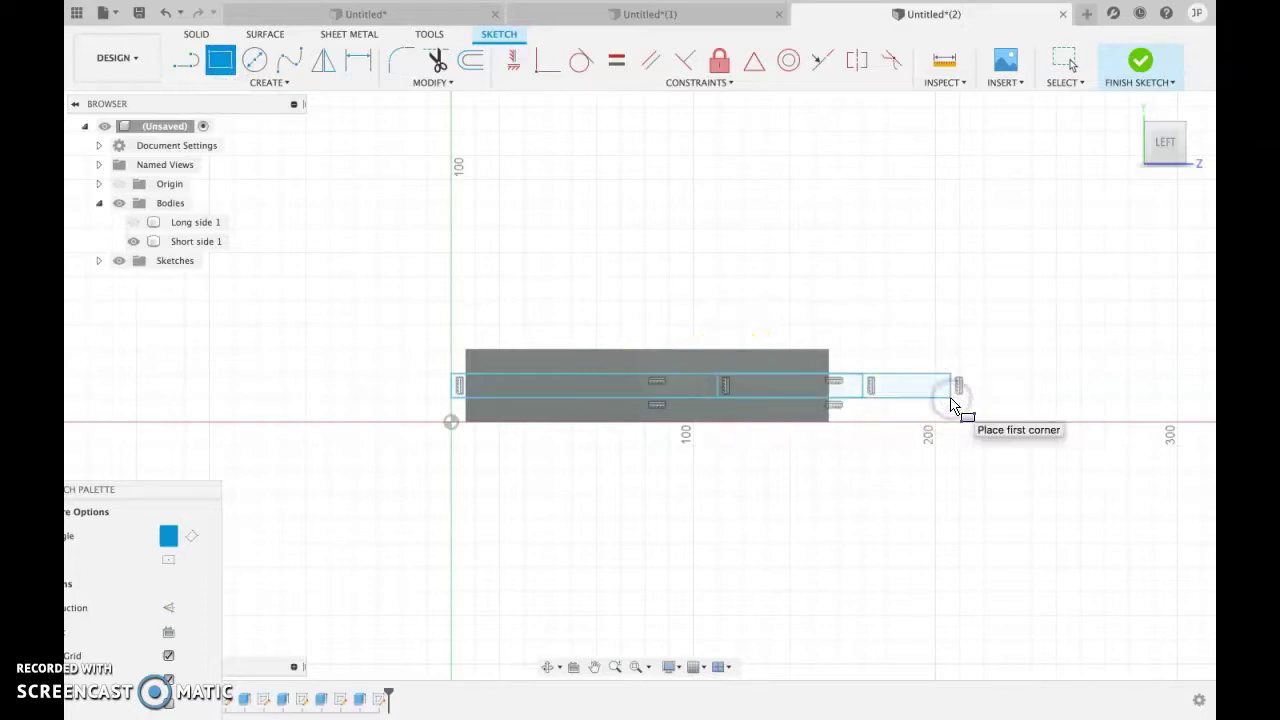
key(Escape)
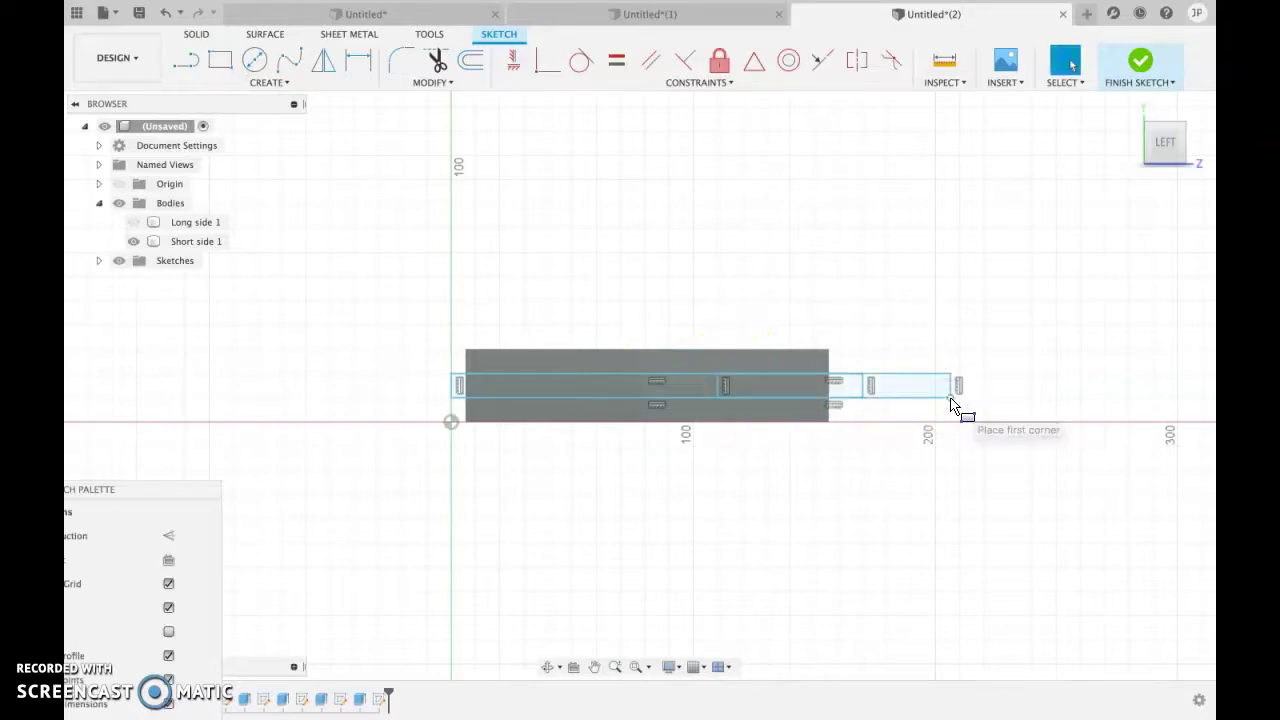
key(ctrl+z)
- Dimension the strip 6 mm tall and 10 mm above the base, then finish the sketch
click(357, 60)
click(850, 363)
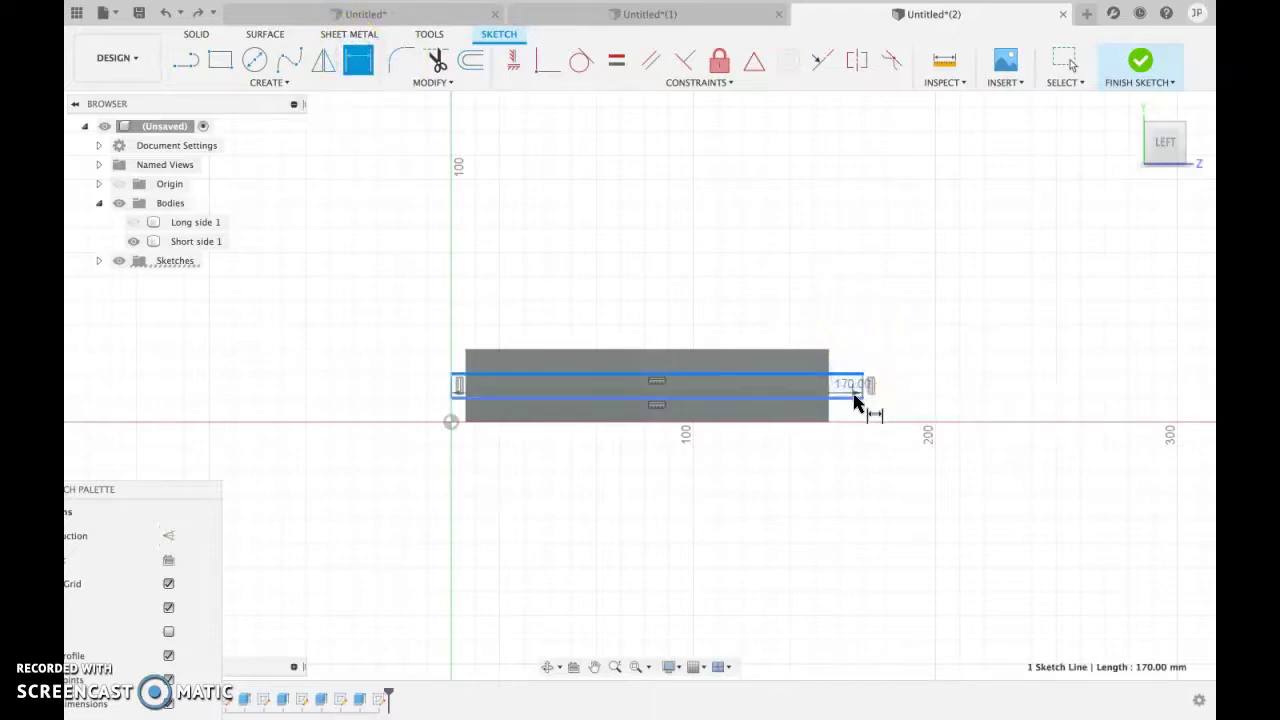
click(949, 386)
click(951, 392)
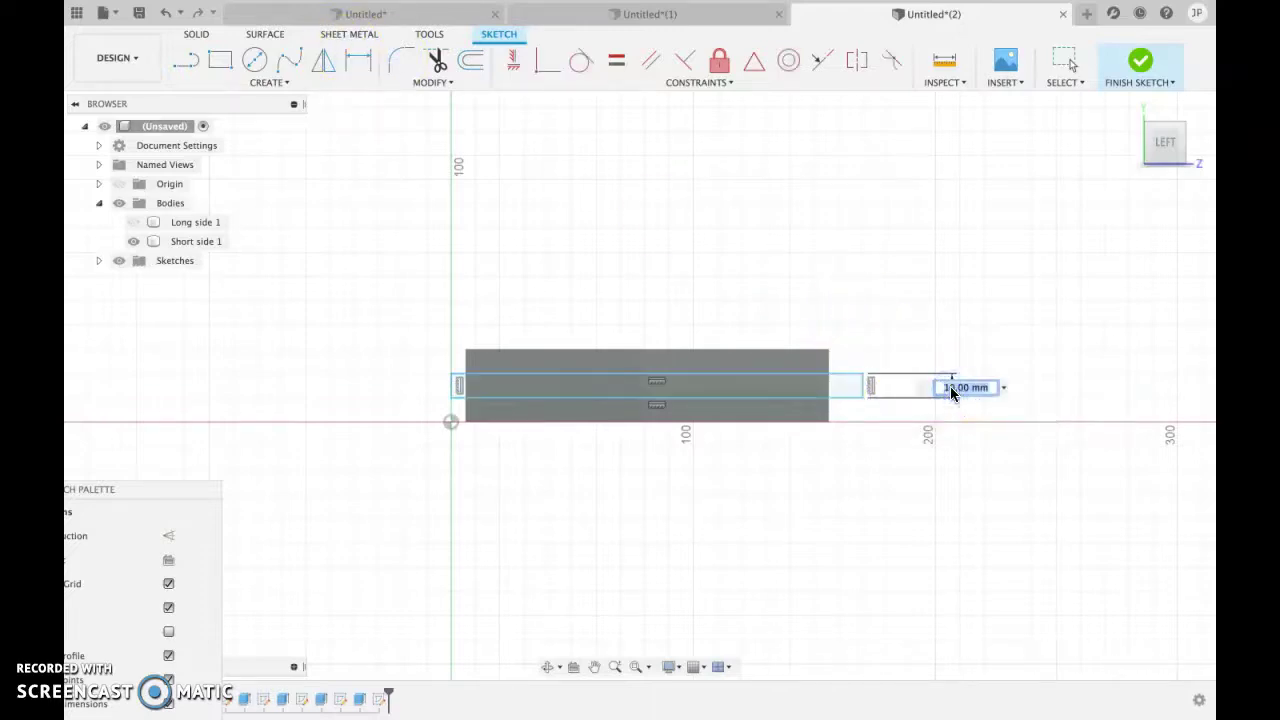
text(6)
key(Return)
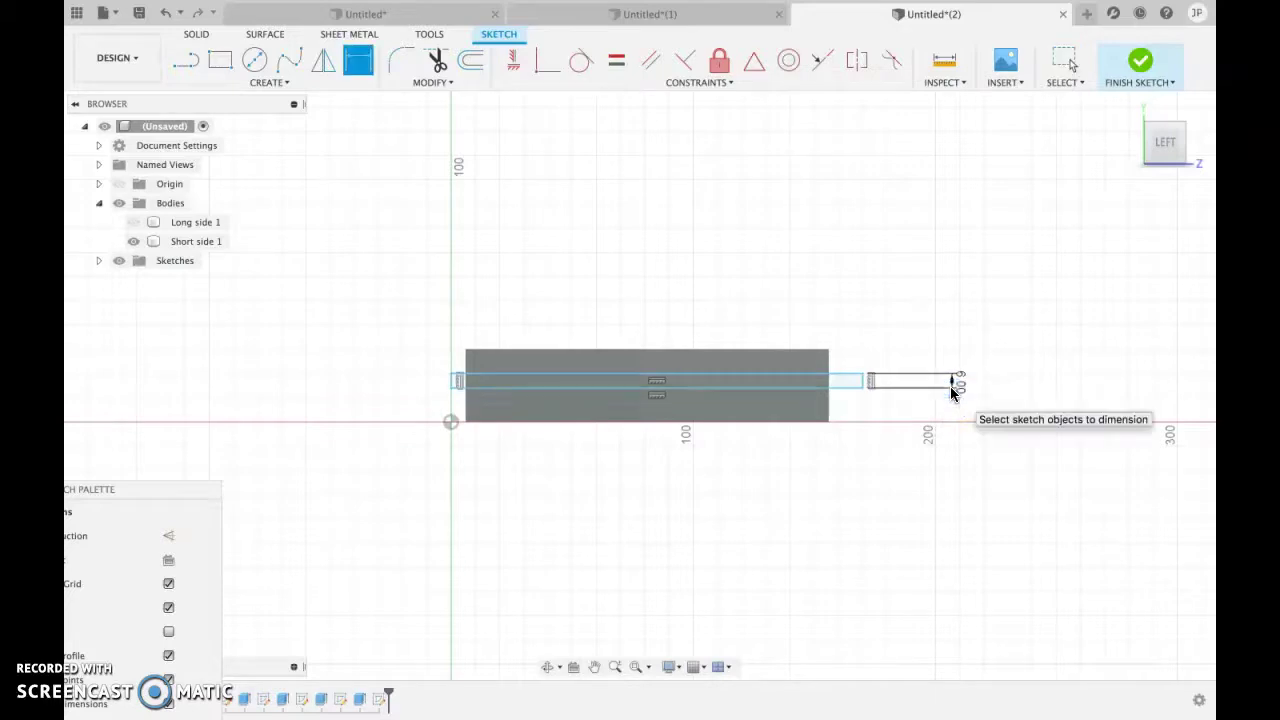
scroll(951, 392, up, 1)
click(702, 389)
click(706, 424)
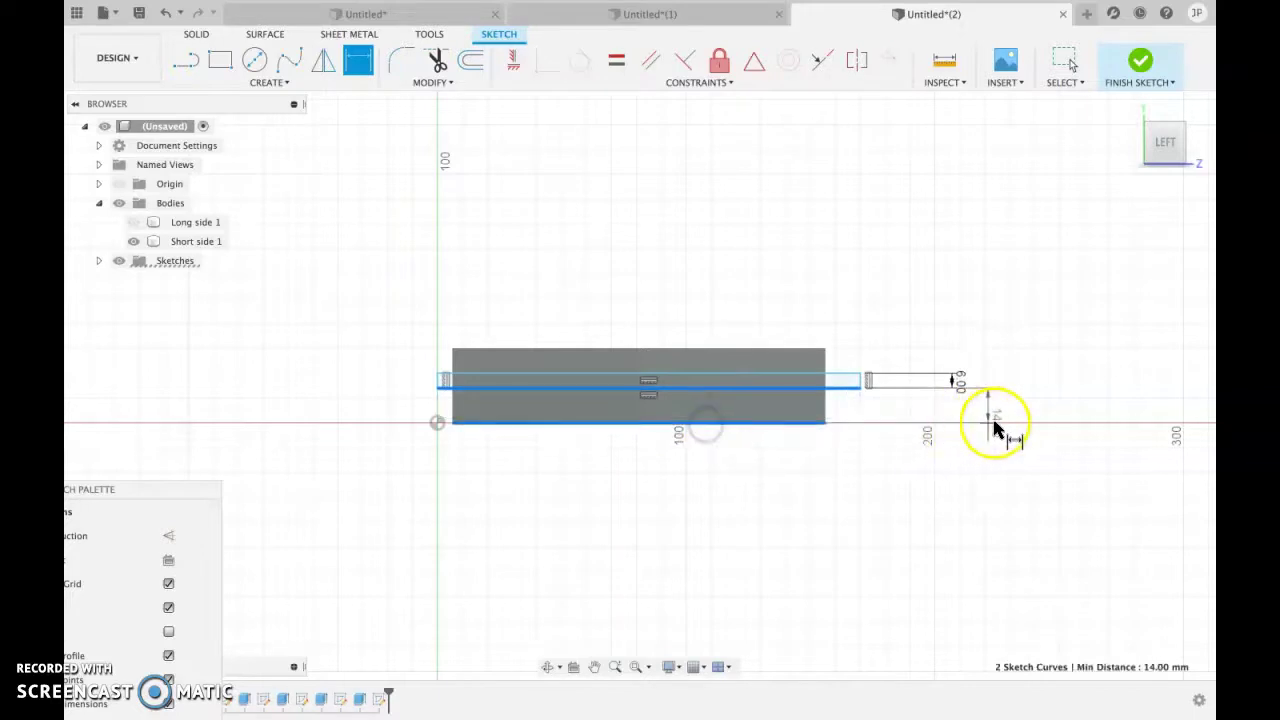
click(1007, 424)
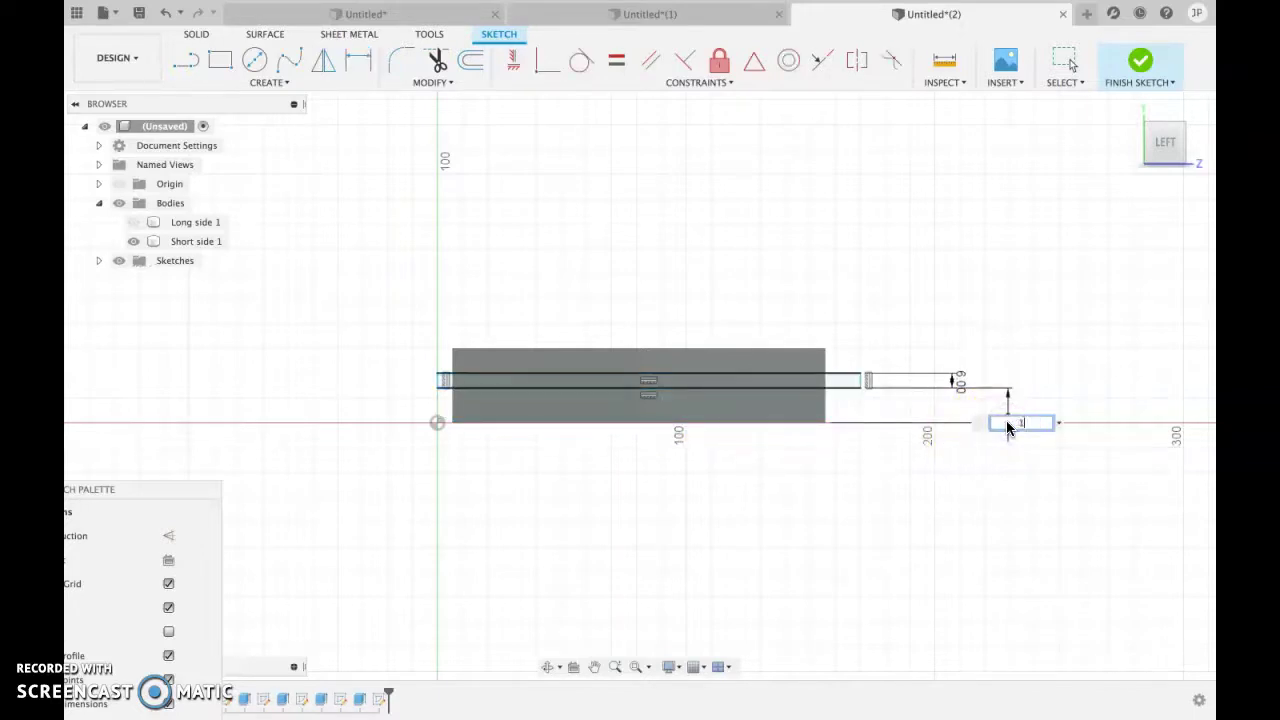
key(Return)
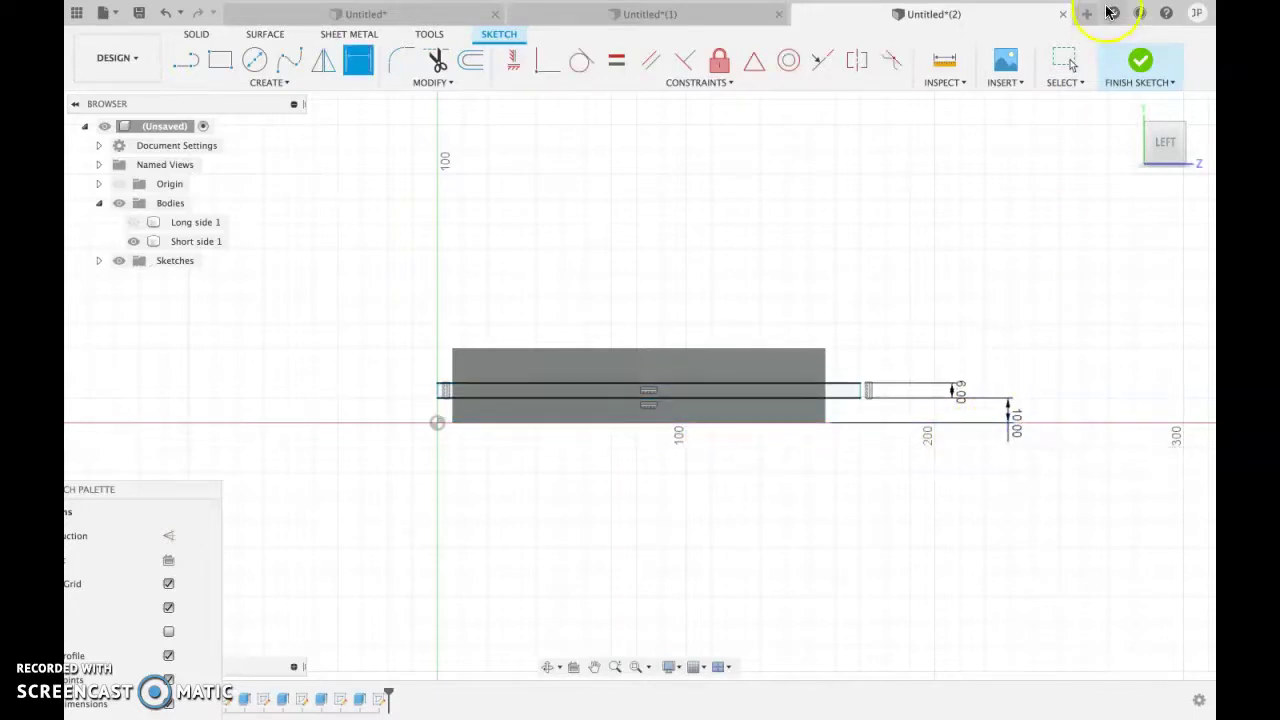
click(1140, 62)
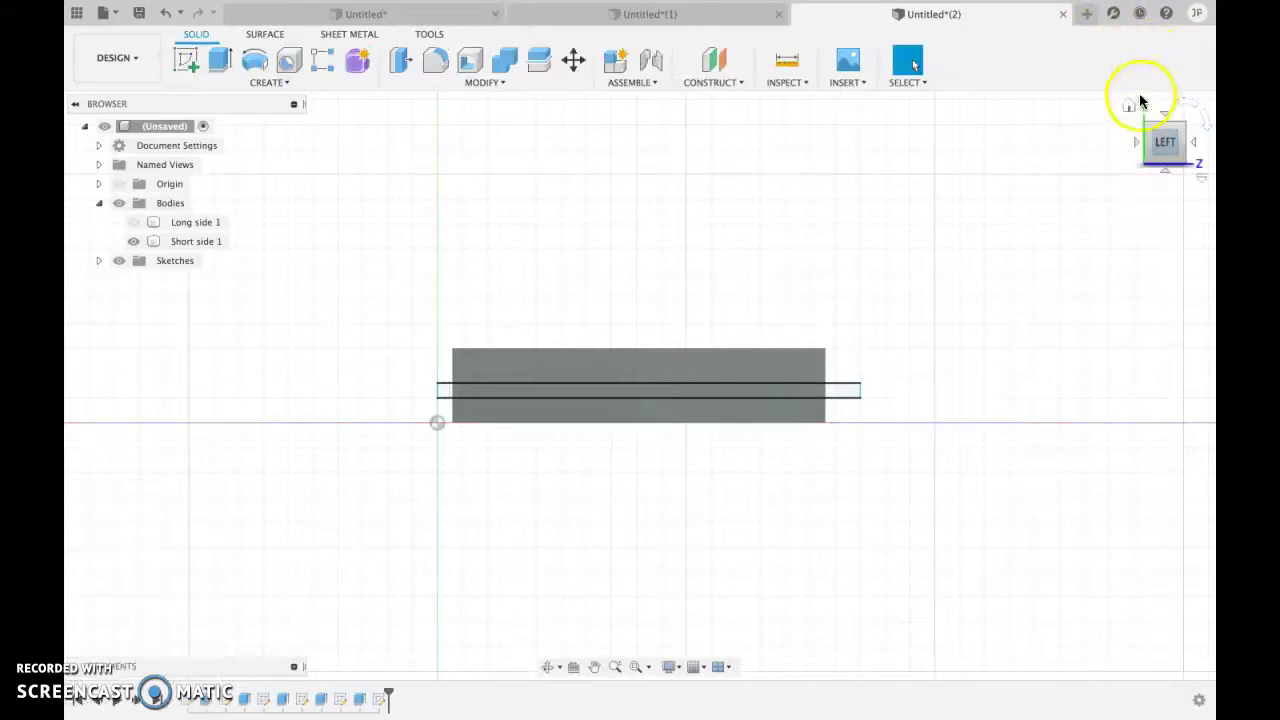
- Show Long side 1 again and extrude the strip profile as a 5 mm-deep cut into the short side
click(1135, 105)
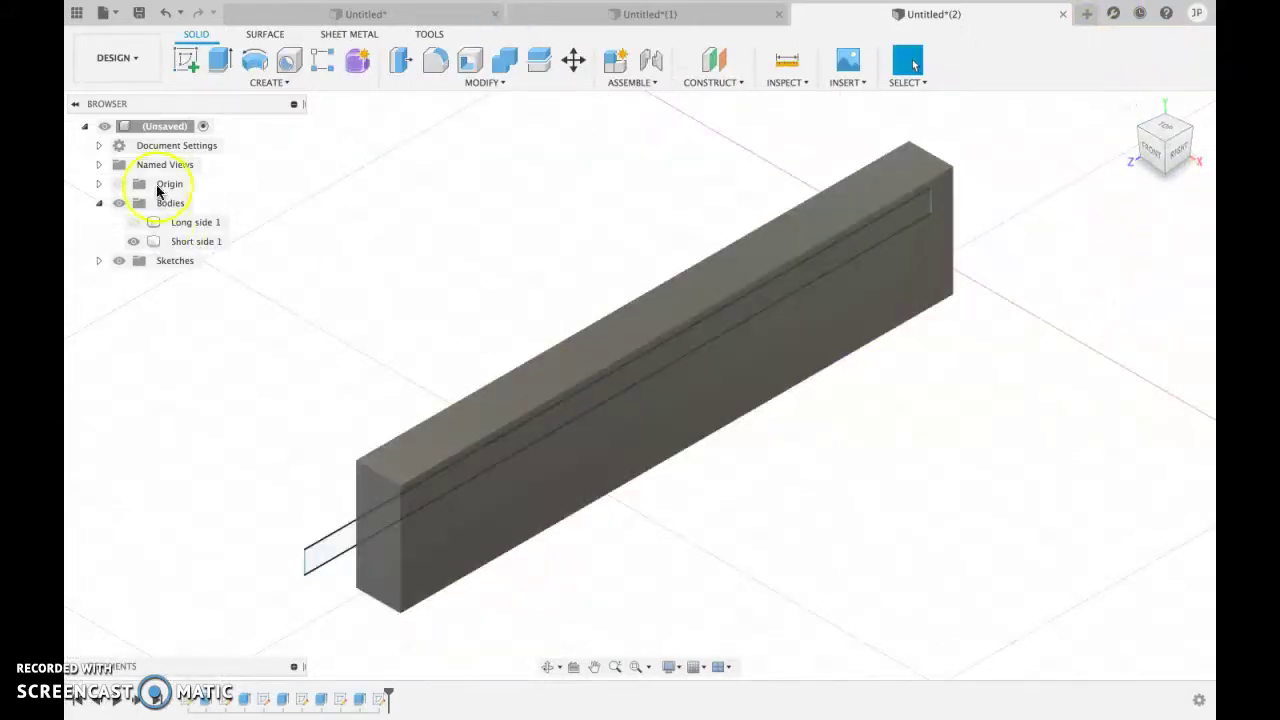
click(135, 222)
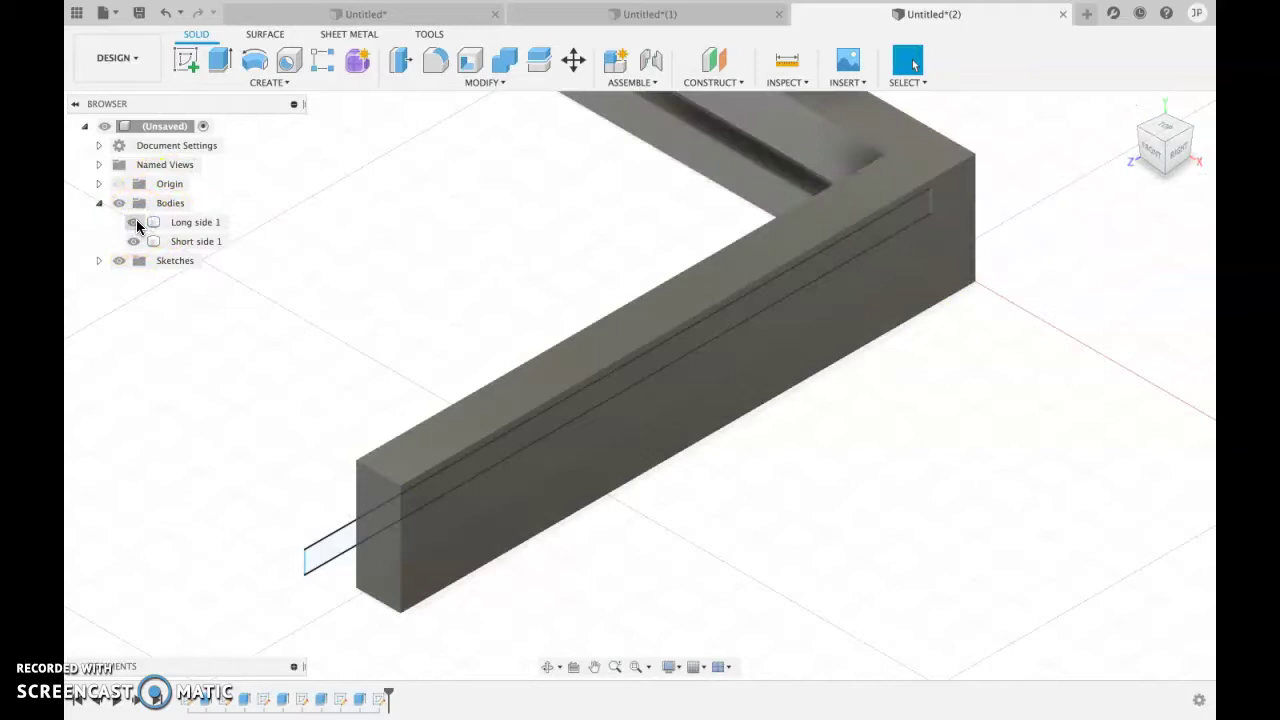
click(426, 496)
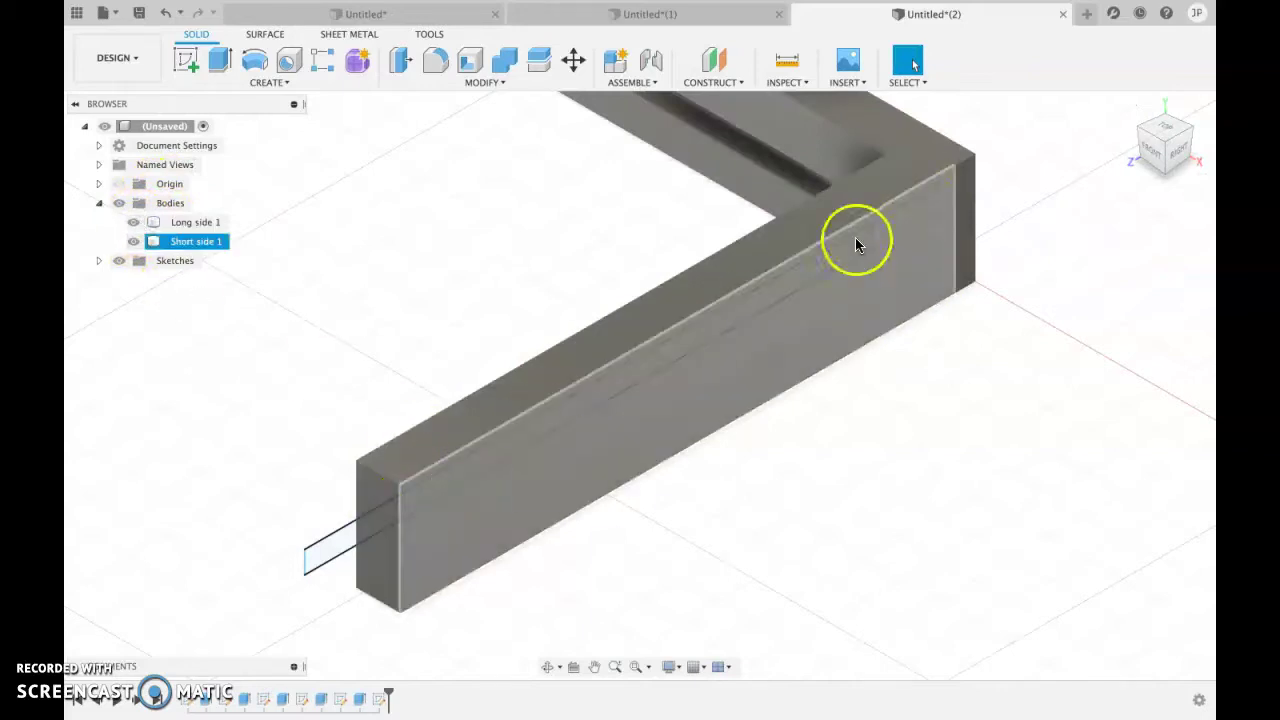
click(1026, 166)
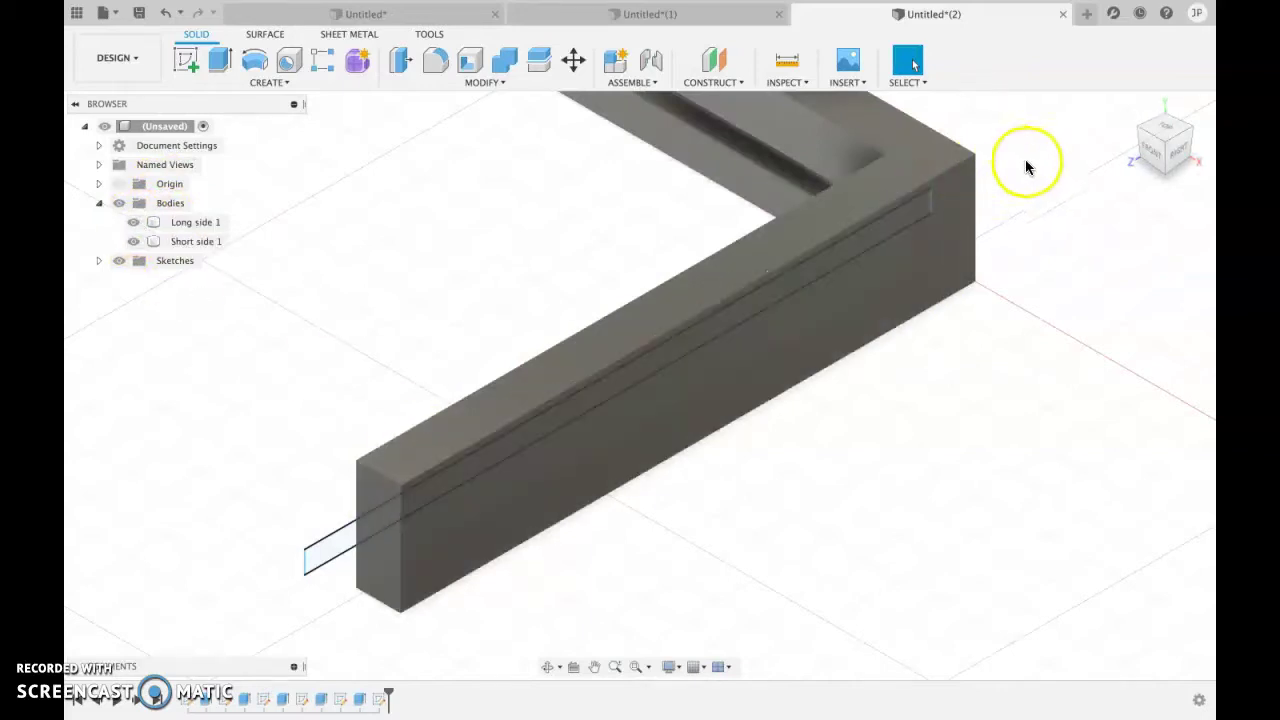
click(1165, 122)
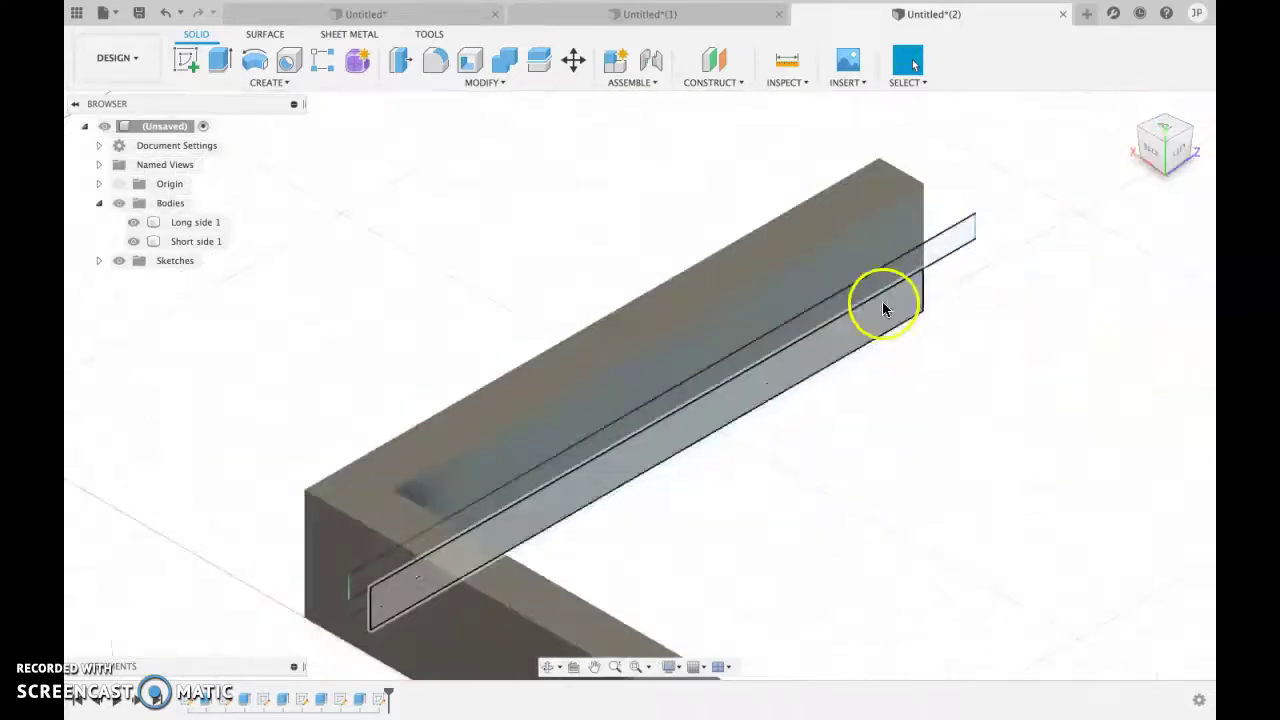
click(803, 330)
key(e)
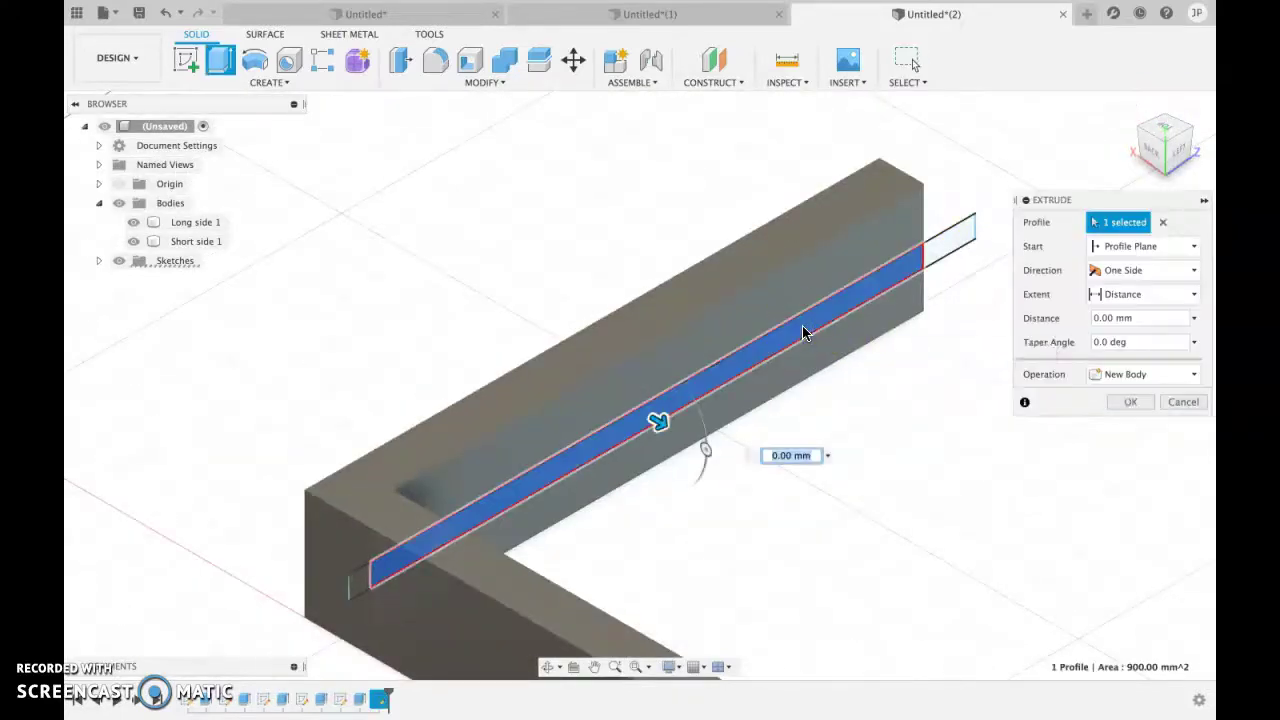
drag(665, 420, 610, 394)
click(1126, 428)
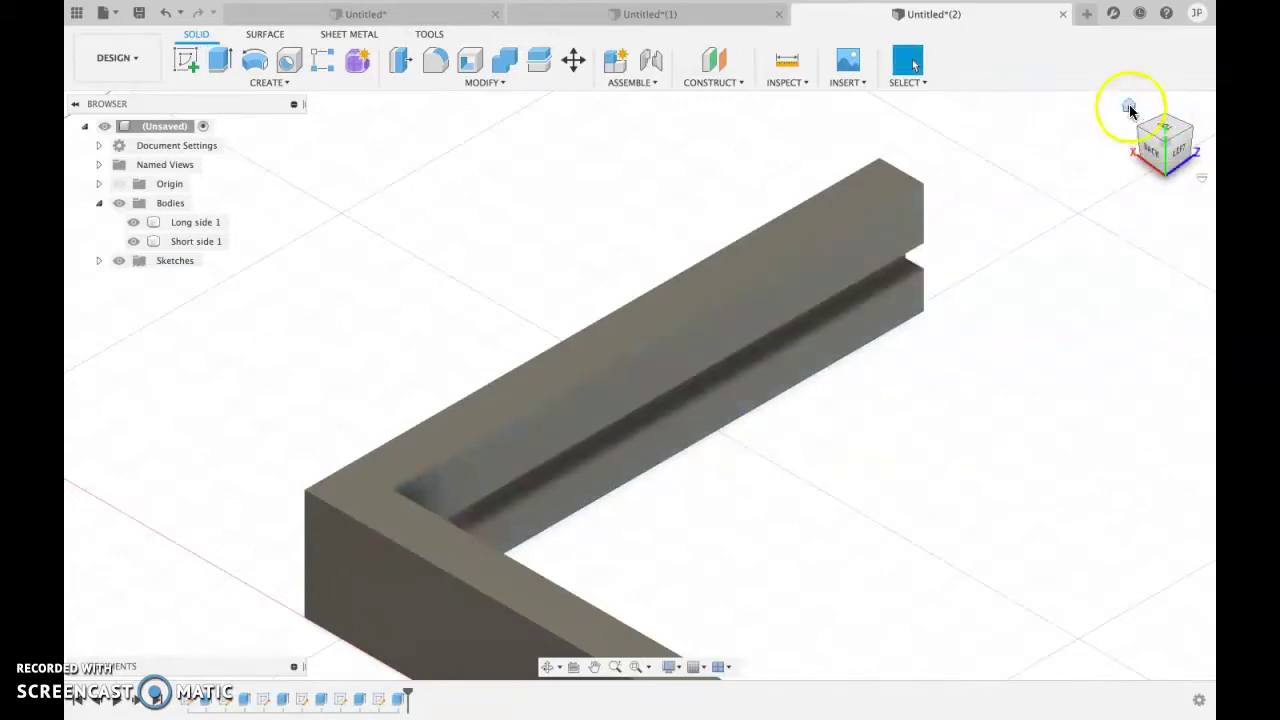
- Start Move/Copy on the short side body with copying enabled
click(1129, 107)
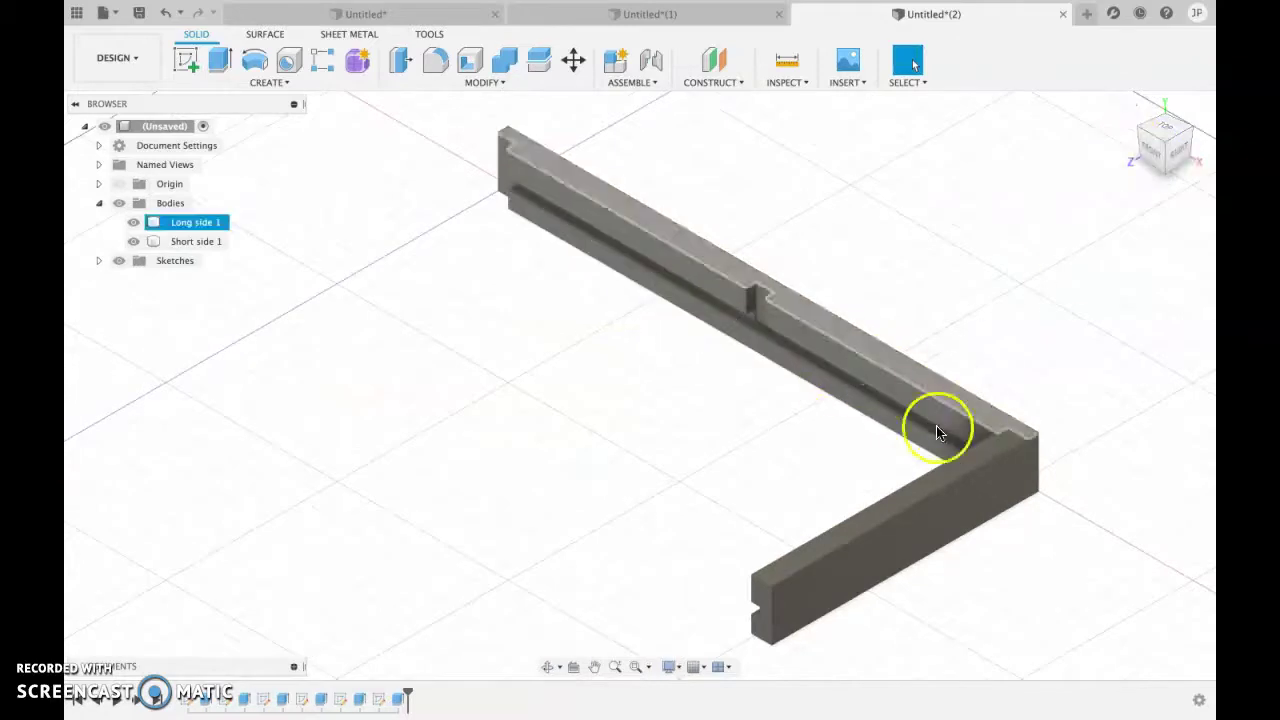
click(960, 475)
right_click(958, 475)
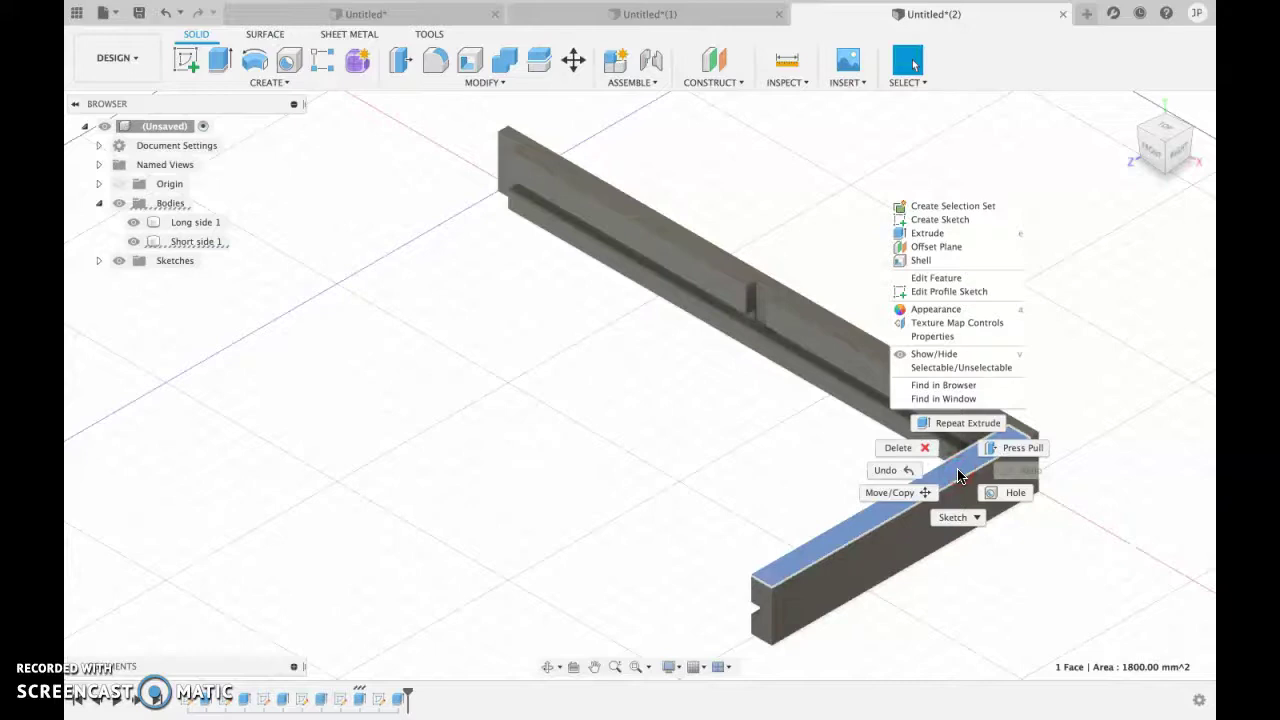
click(900, 493)
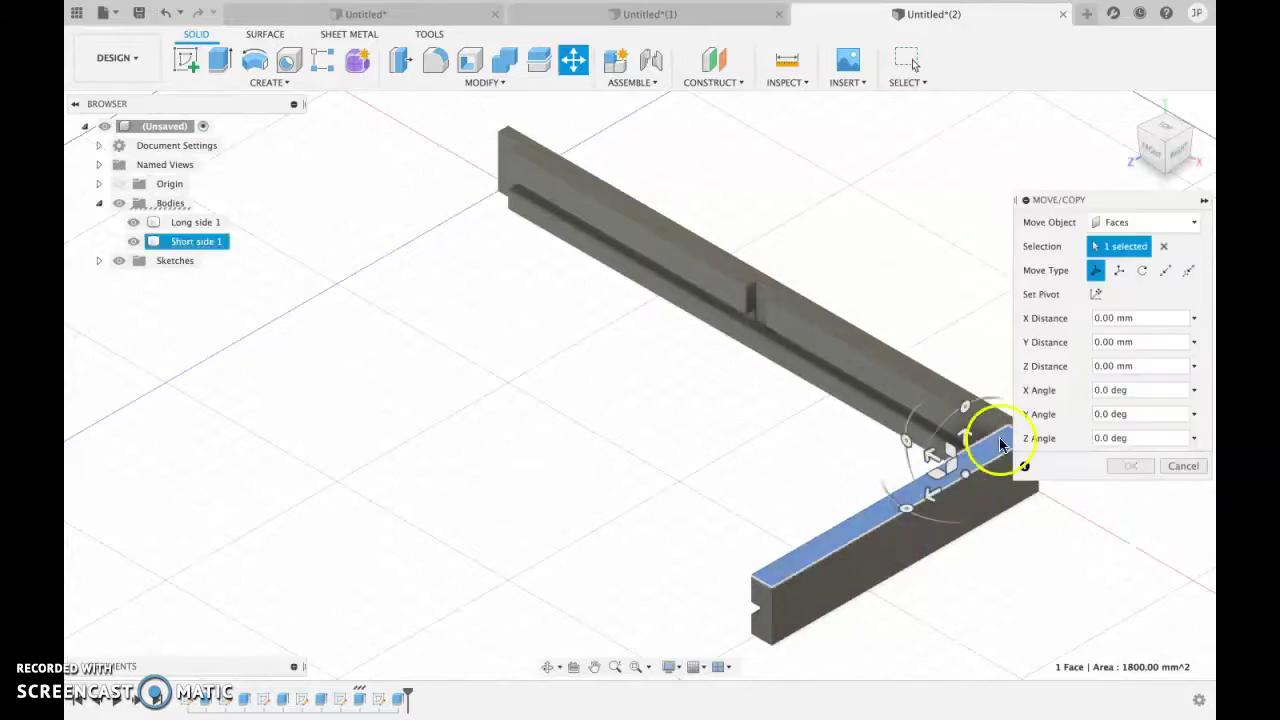
click(1127, 222)
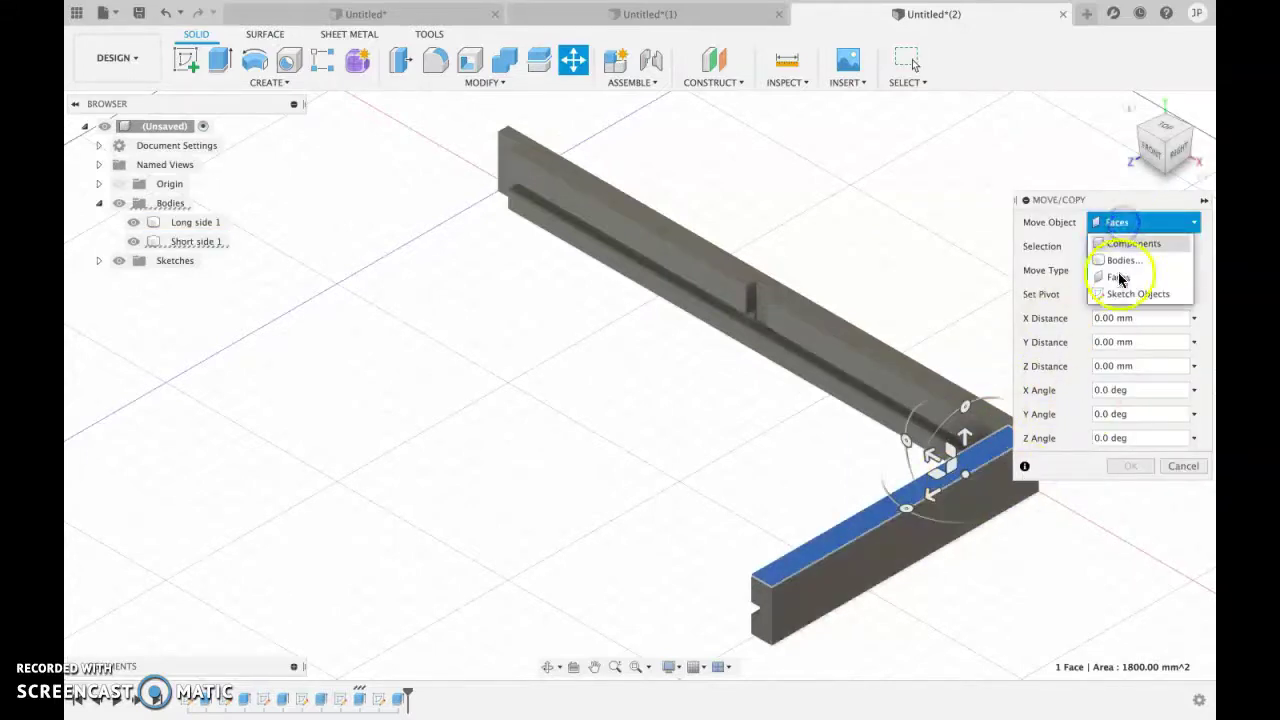
click(1119, 263)
click(947, 477)
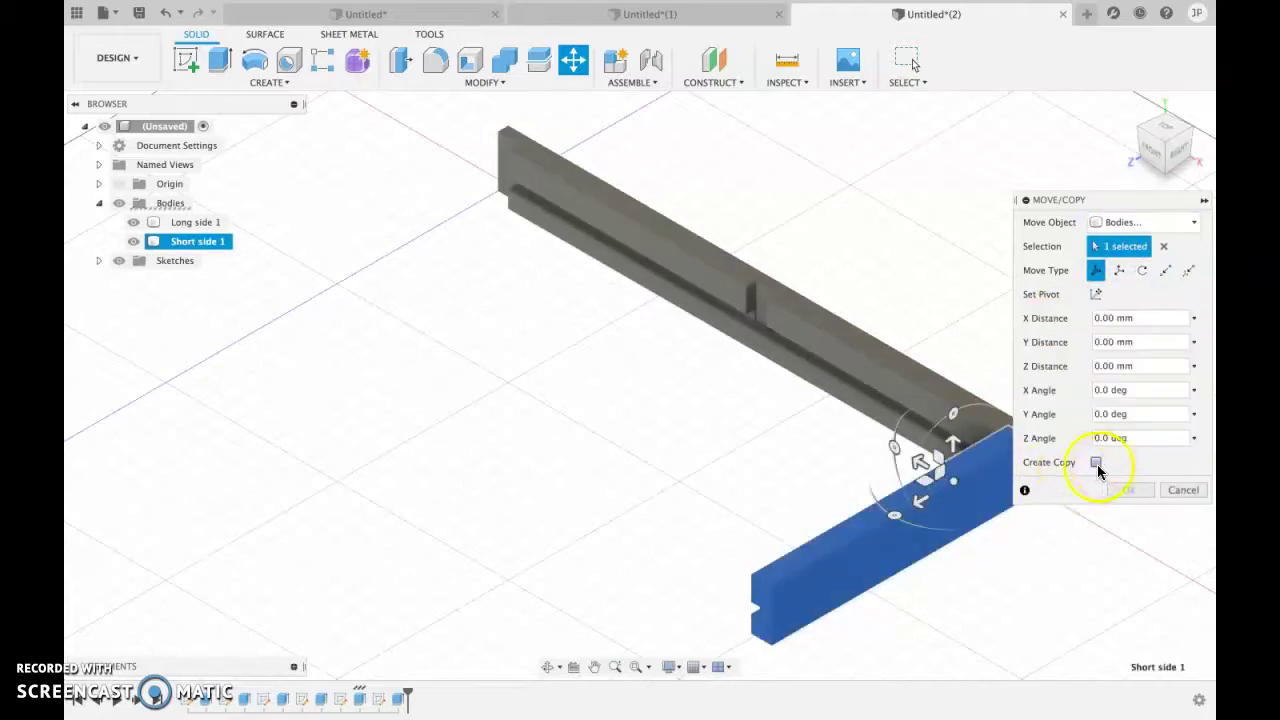
click(1096, 463)
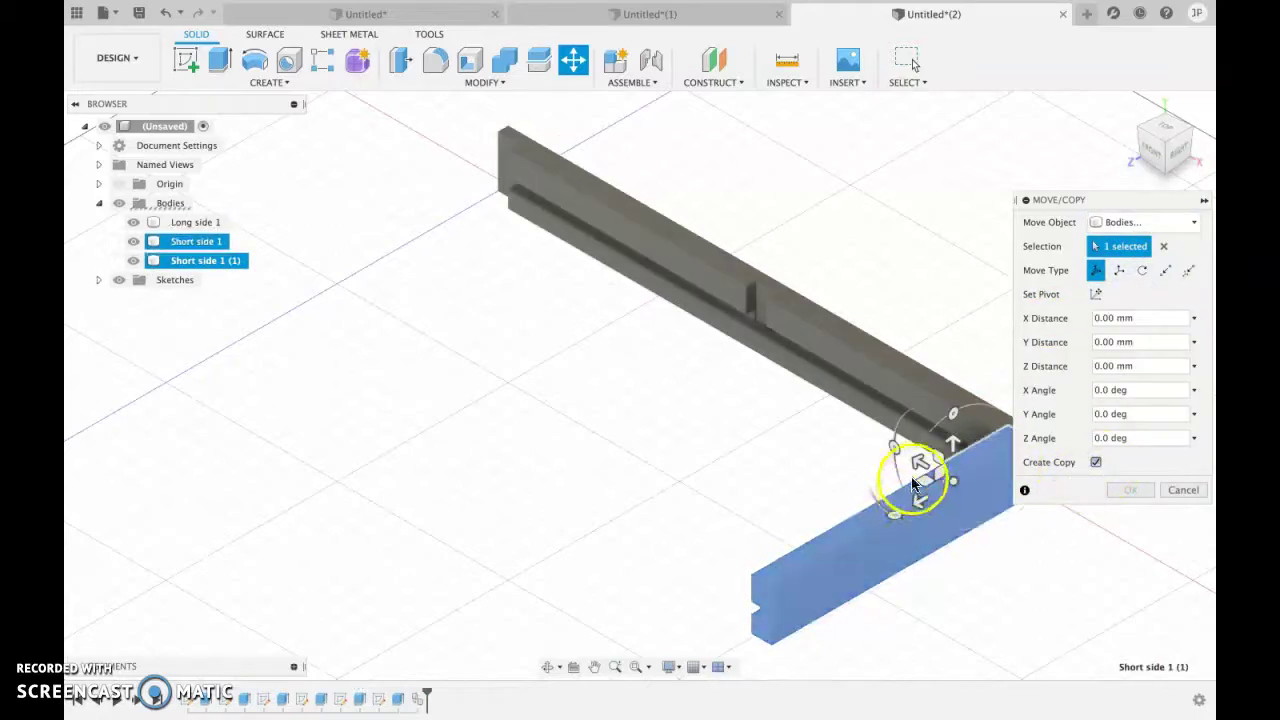
- Drag the copy to the far end and correct its X distance to 298 mm
drag(920, 458, 409, 166)
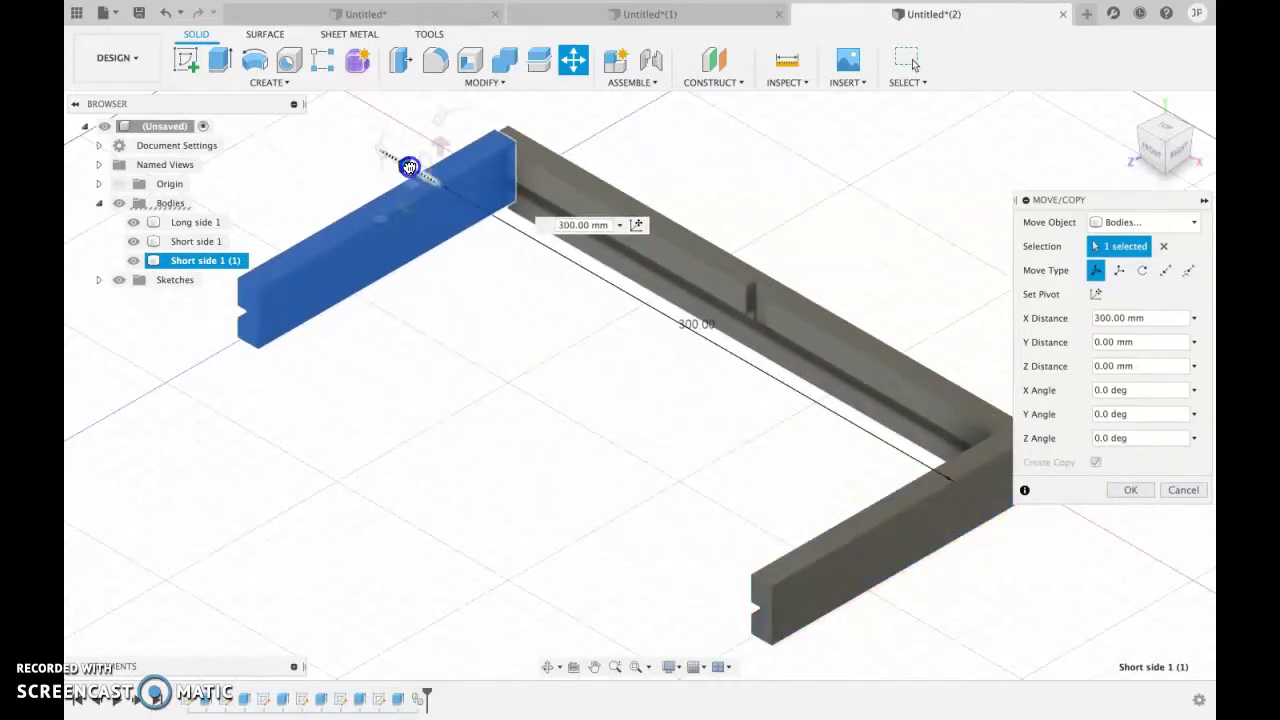
click(1164, 132)
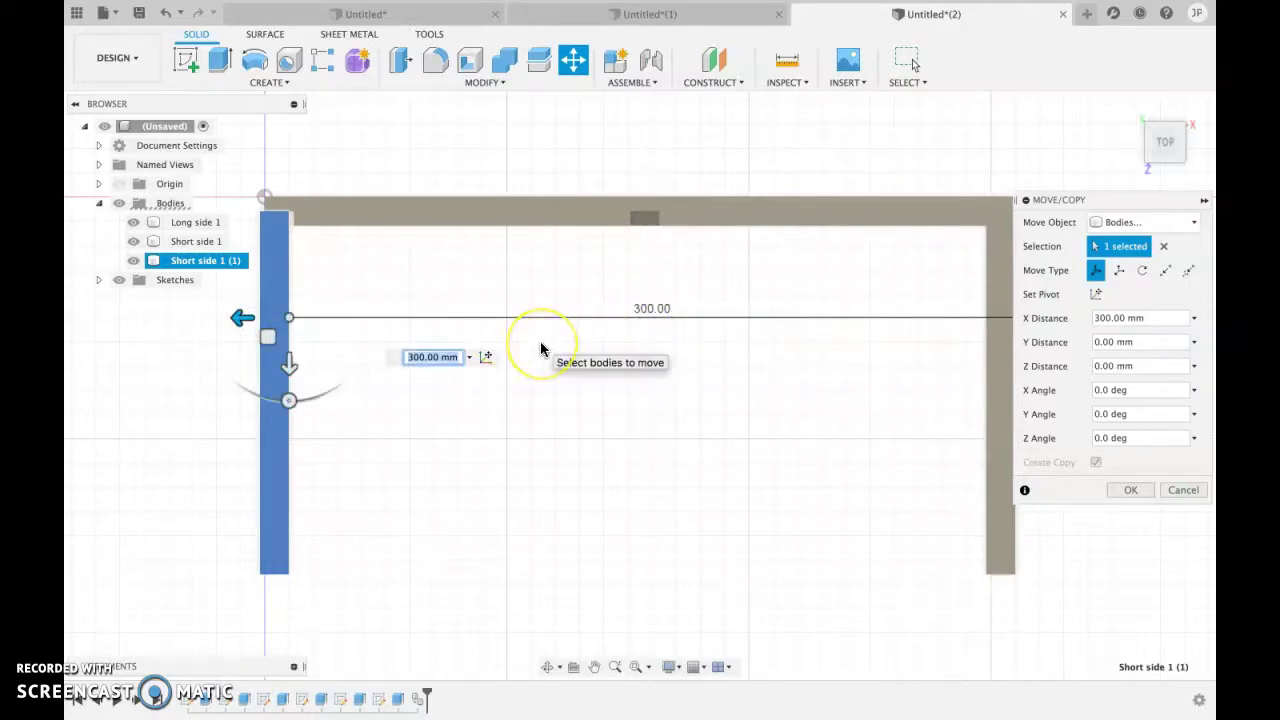
text(290)
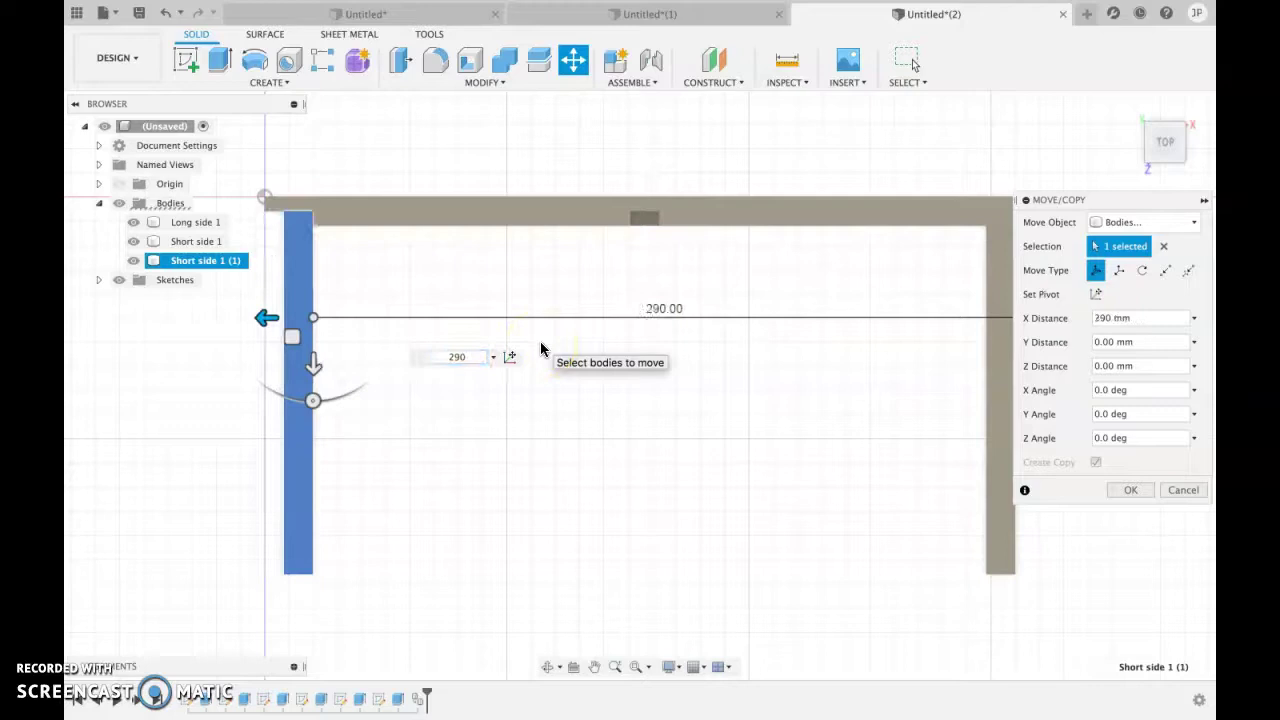
key(BackSpace)
key(BackSpace)
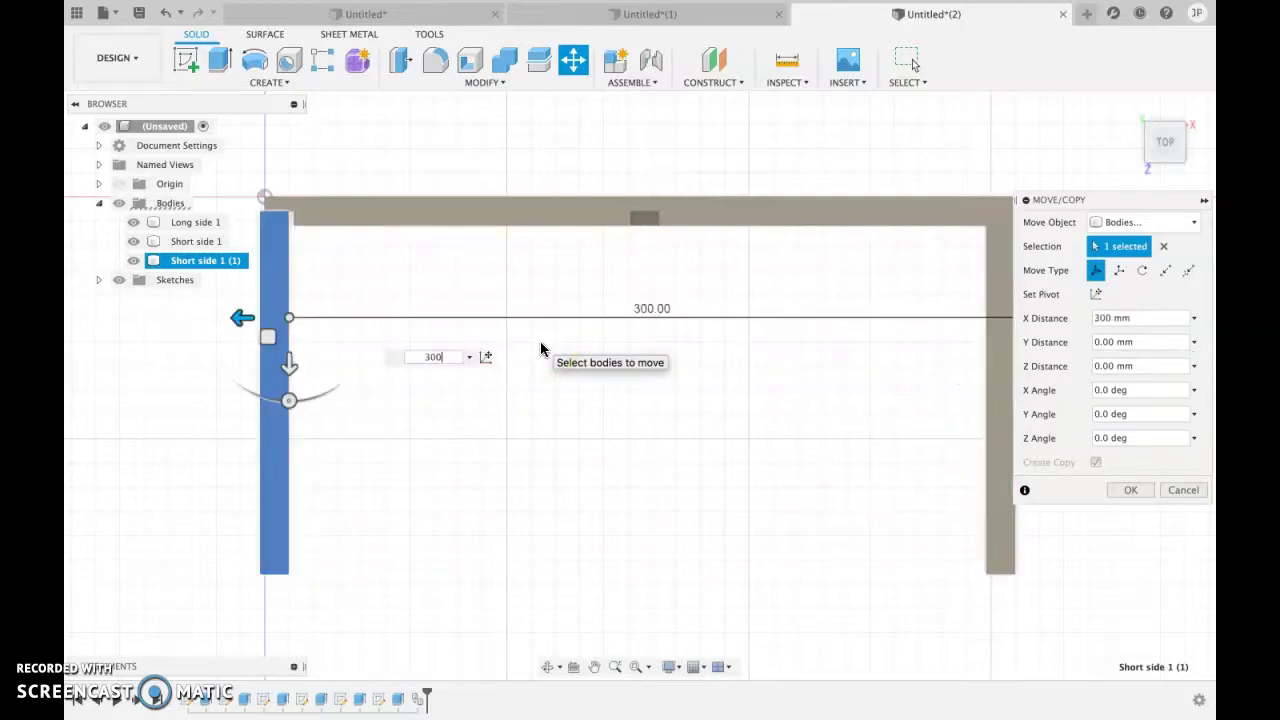
key(BackSpace)
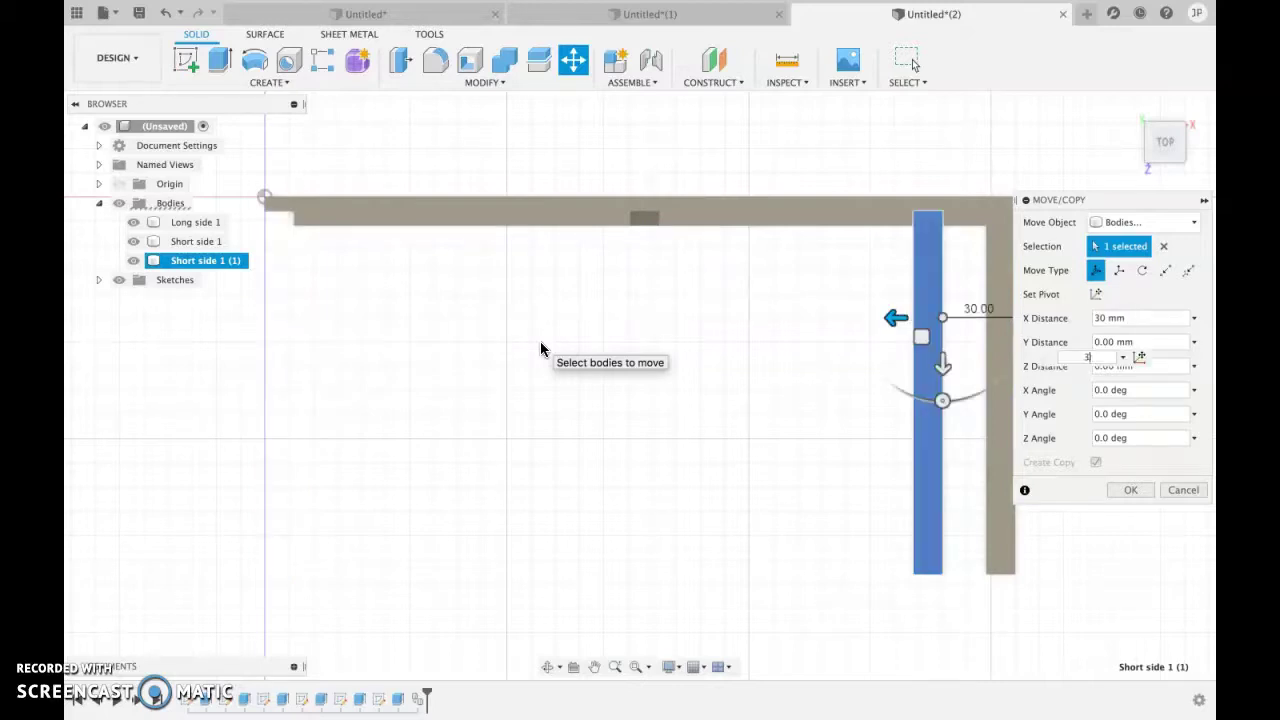
key(BackSpace)
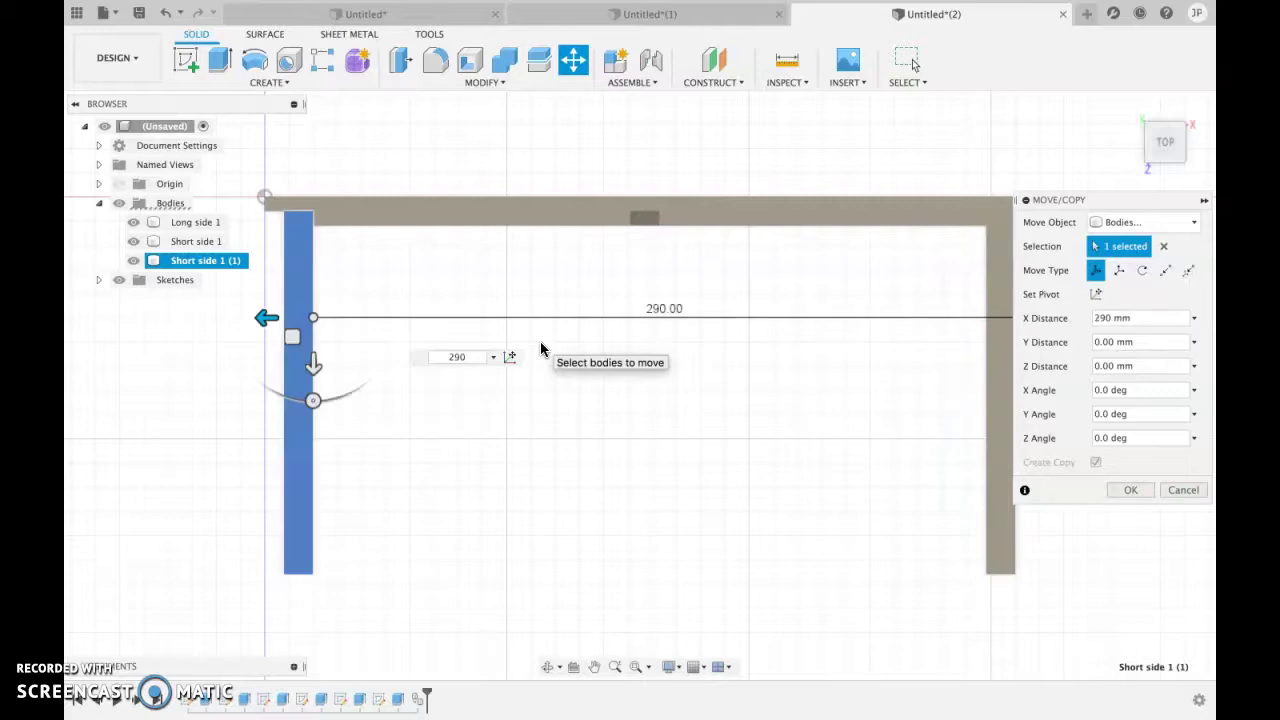
key(BackSpace)
text(5)
key(BackSpace)
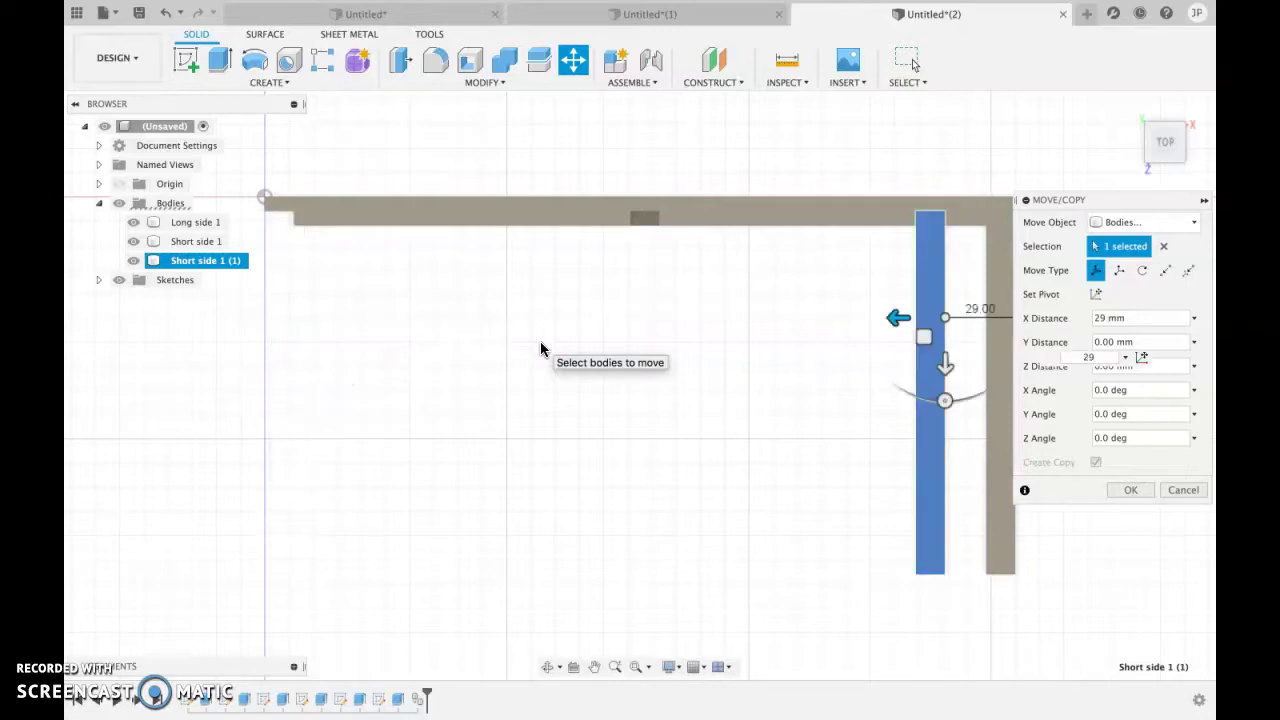
text(0)
key(BackSpace)
text(7)
key(BackSpace)
text(8)
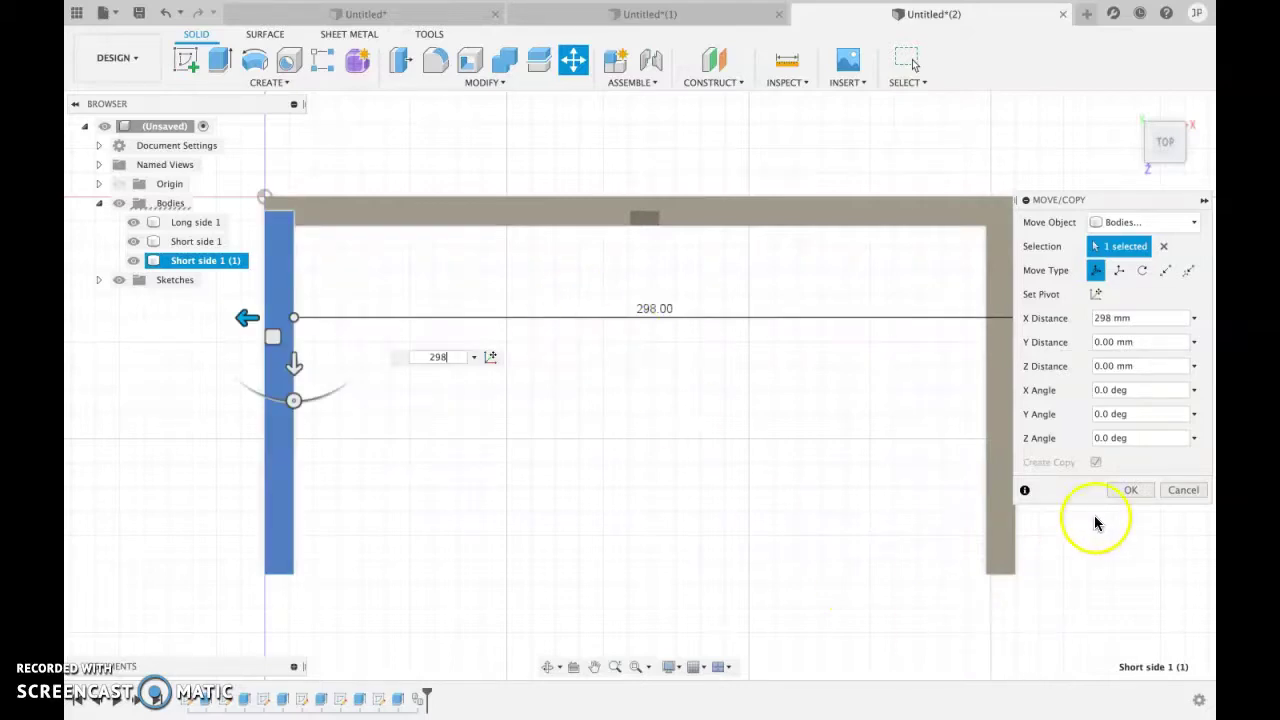
- Confirm the 298 mm copy and reselect the copied short side for another move
click(1133, 490)
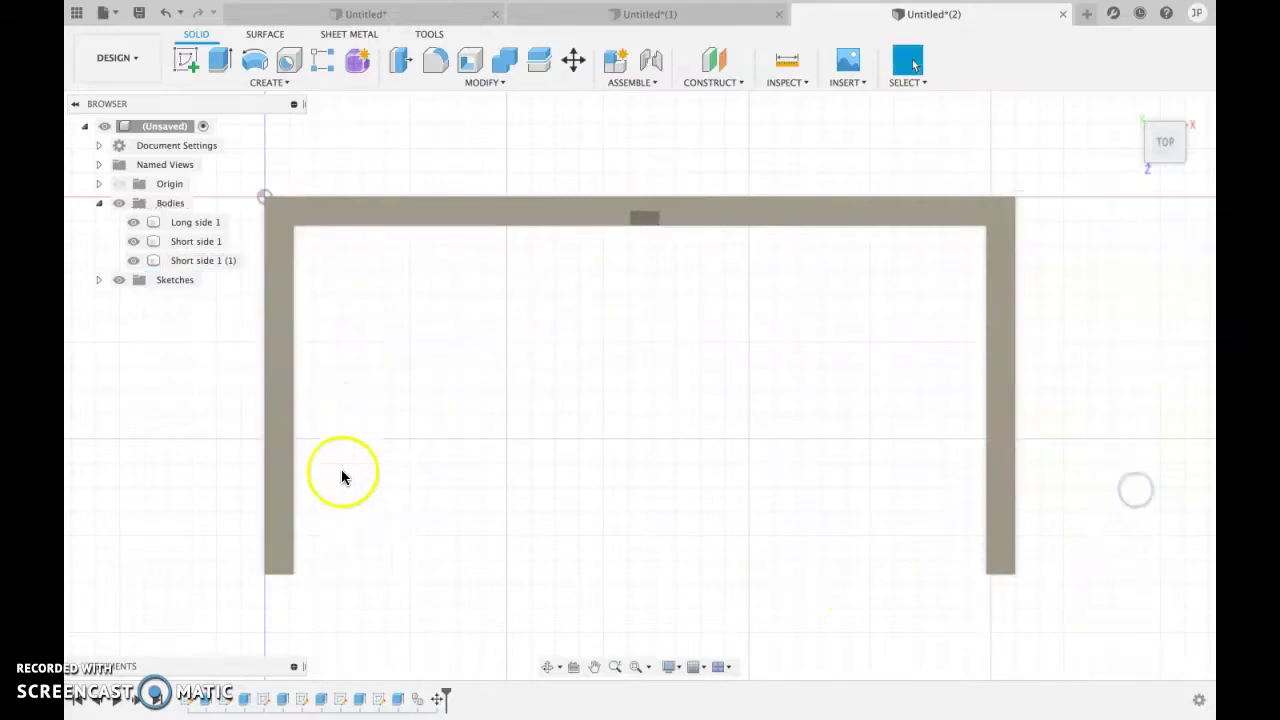
click(281, 409)
right_click(281, 410)
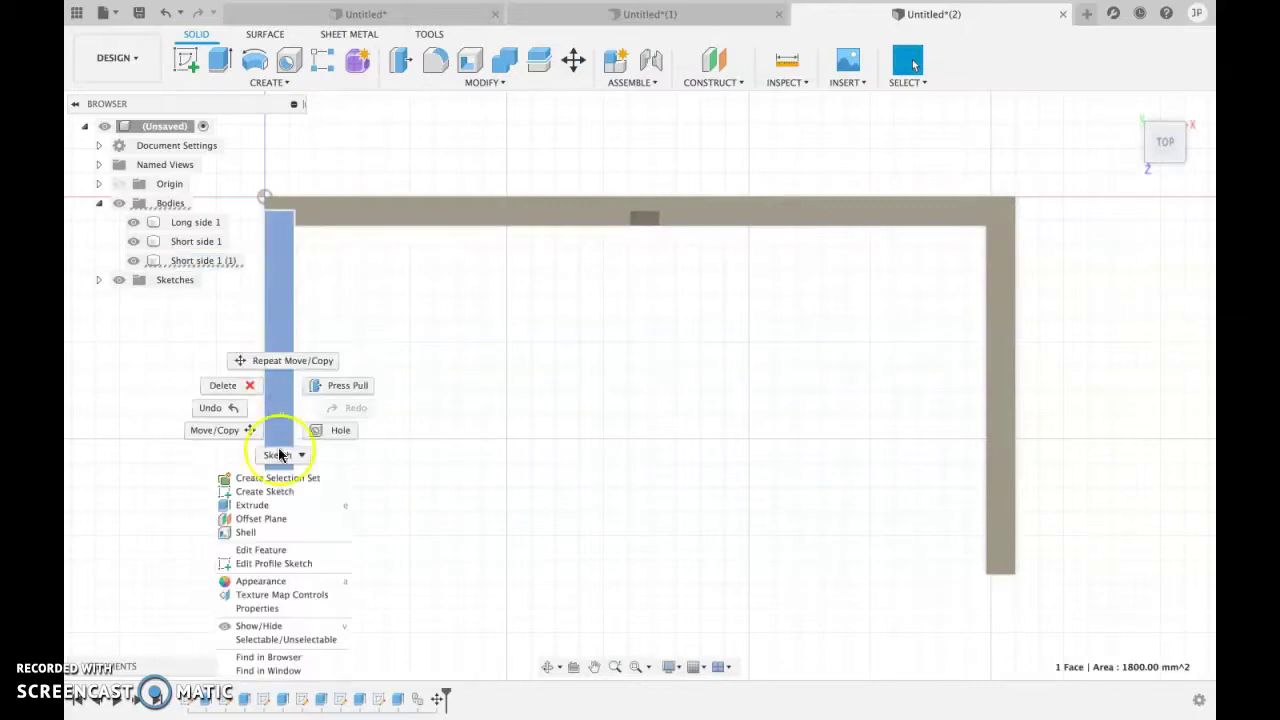
click(220, 432)
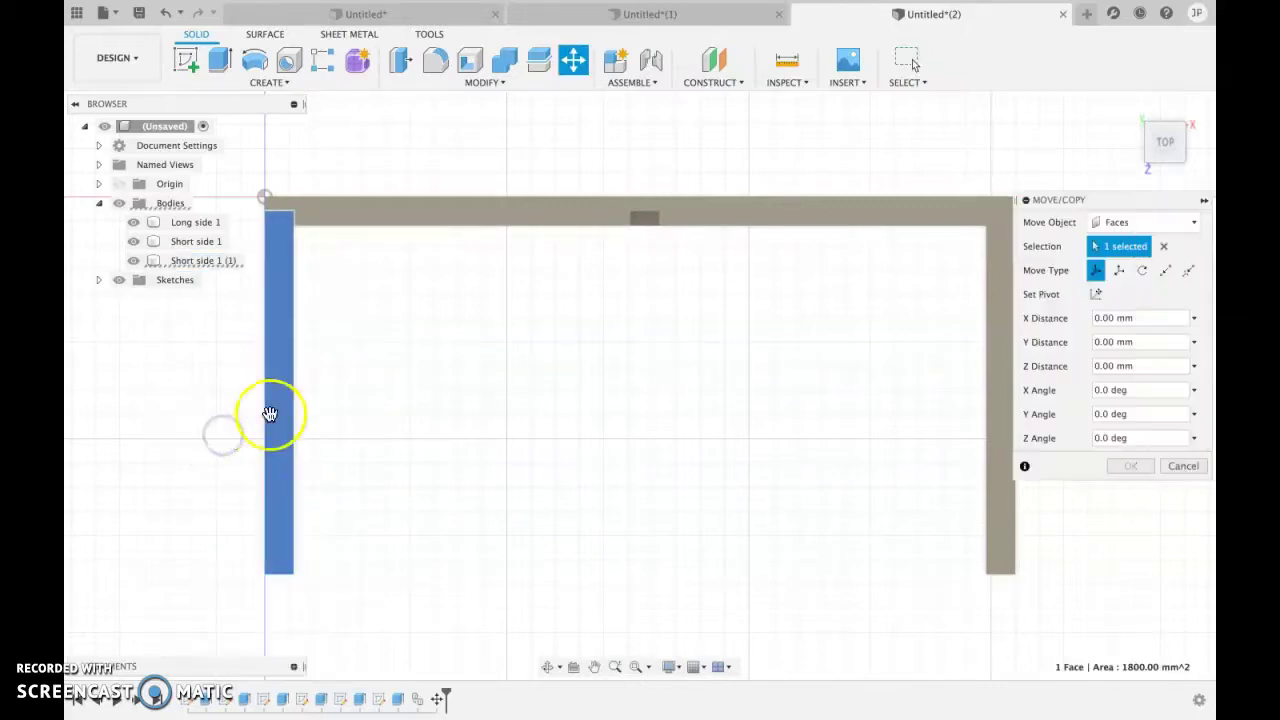
click(288, 401)
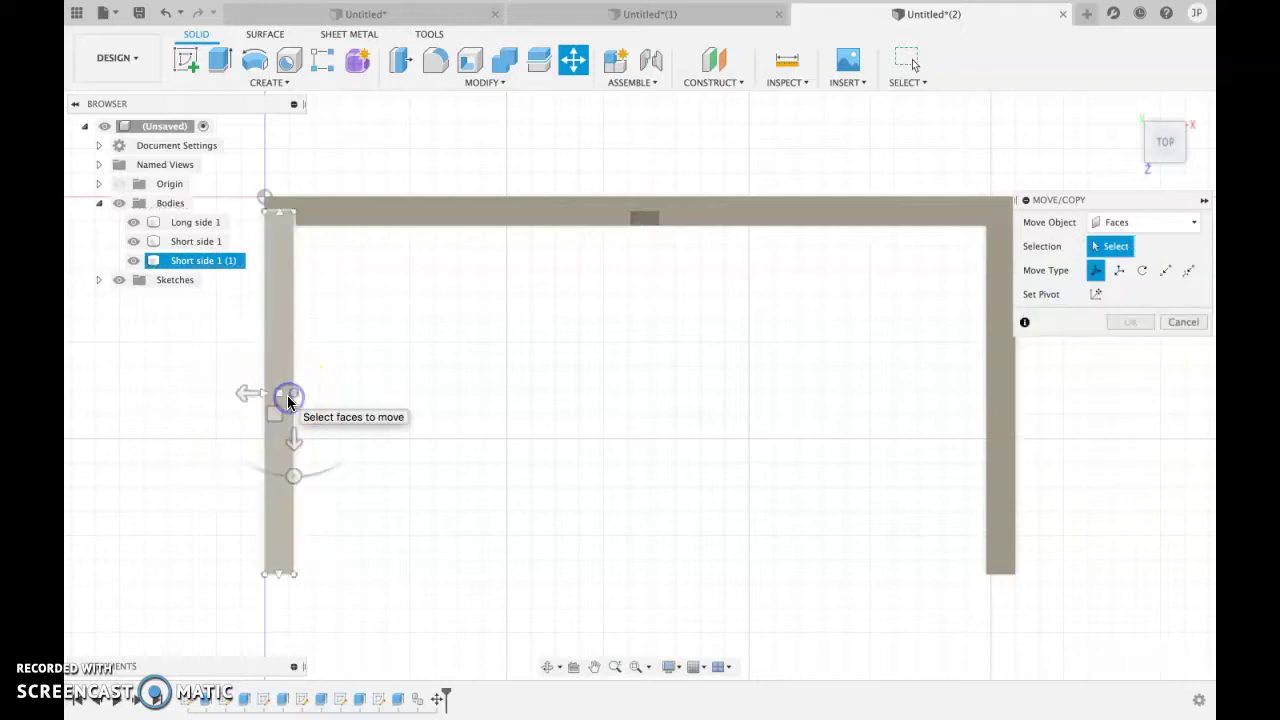
click(286, 446)
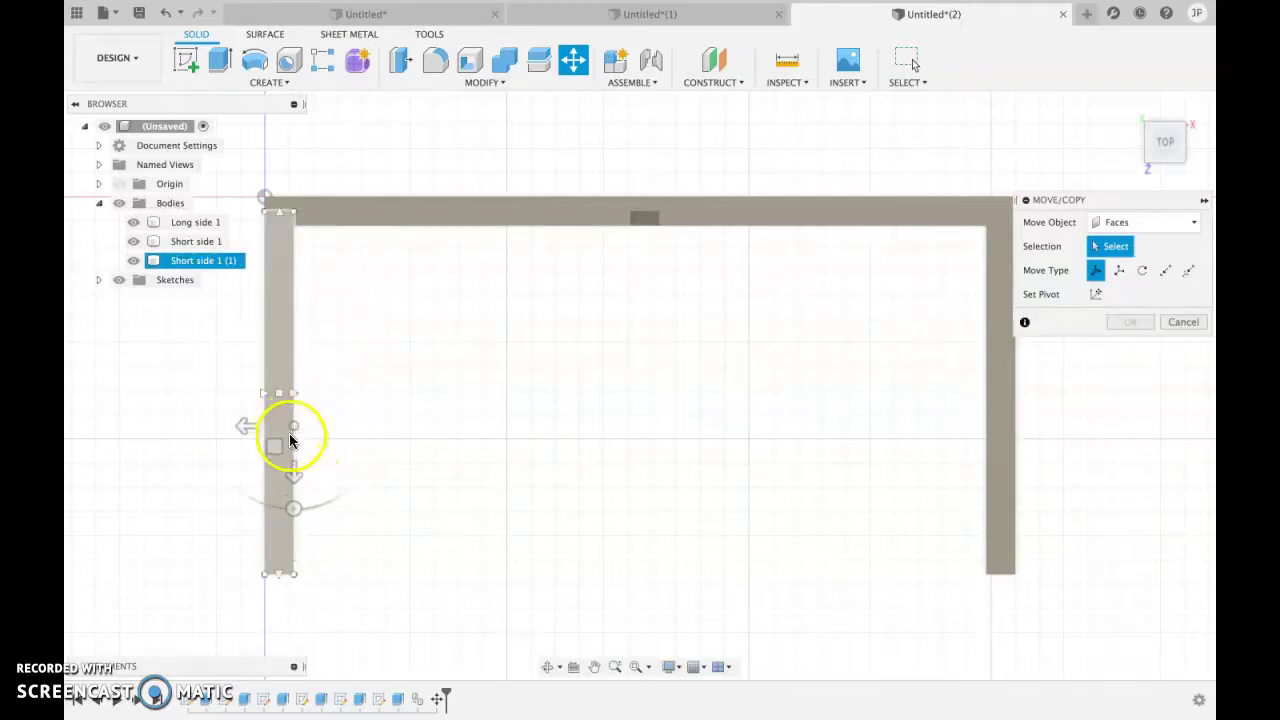
click(285, 391)
click(280, 390)
click(286, 466)
click(290, 478)
click(280, 388)
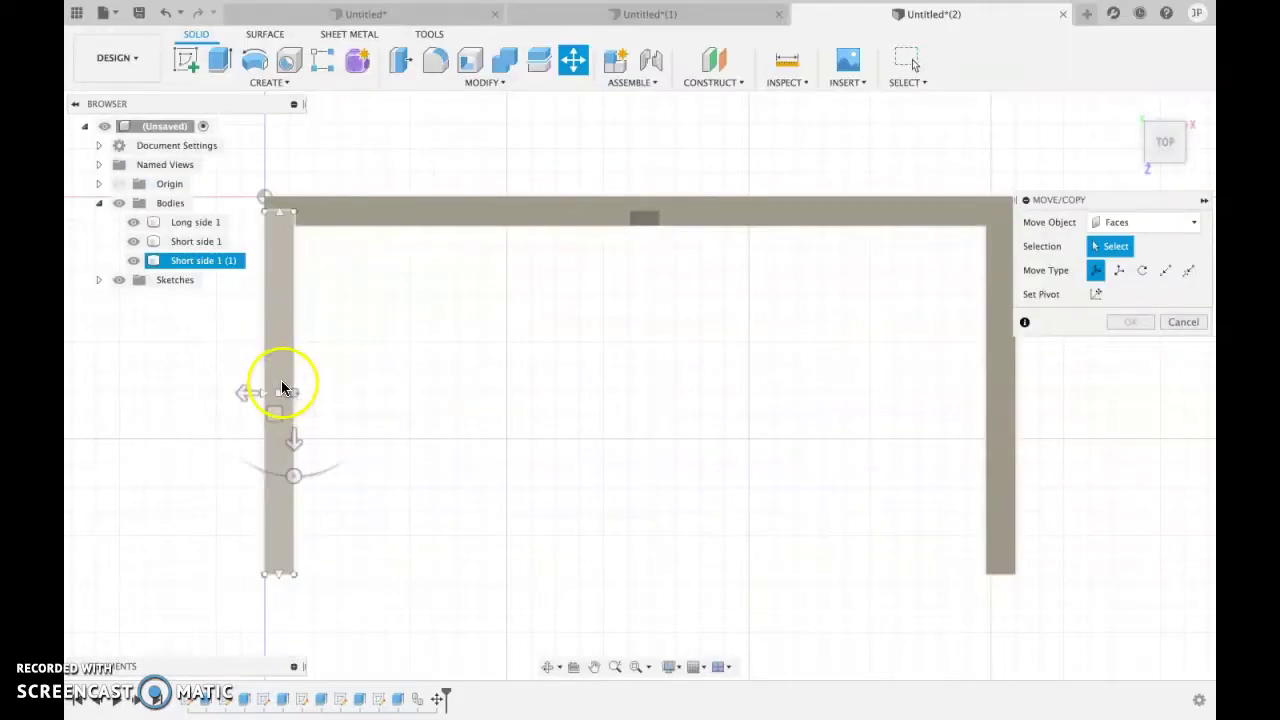
click(306, 471)
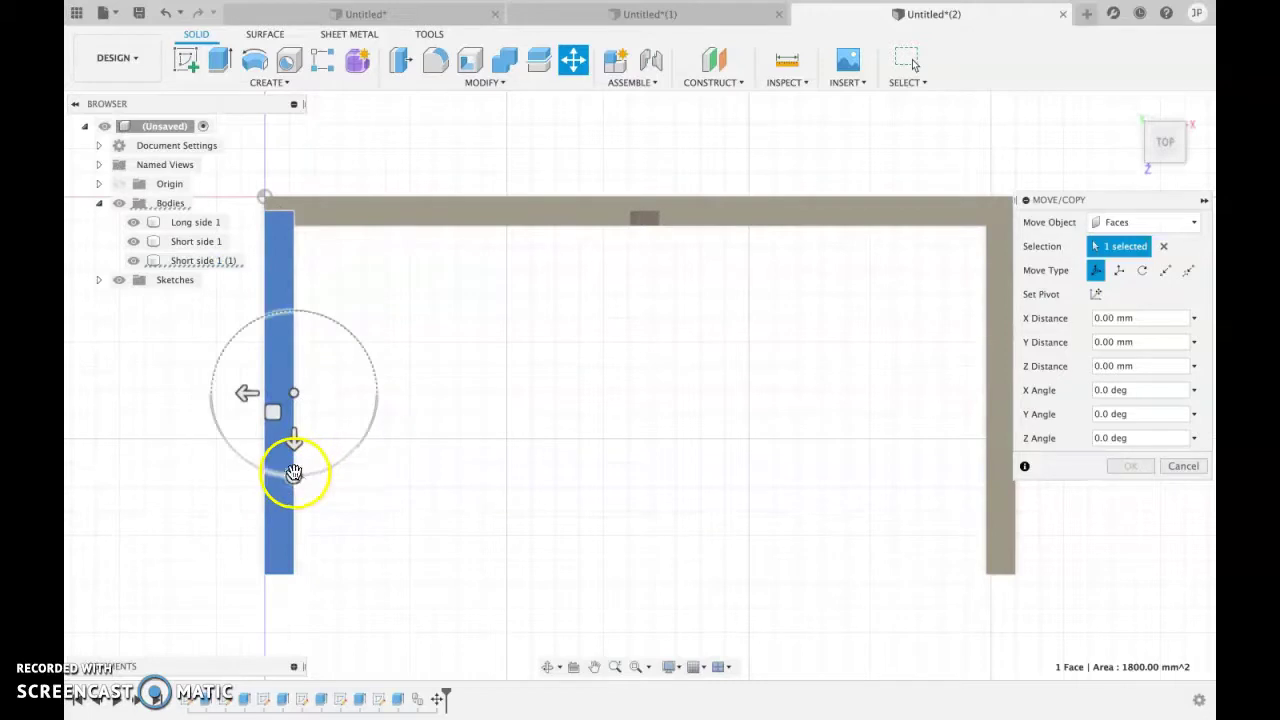
- Rotate Short side 1 (1) 180° and shift it -12 mm along X
click(1132, 224)
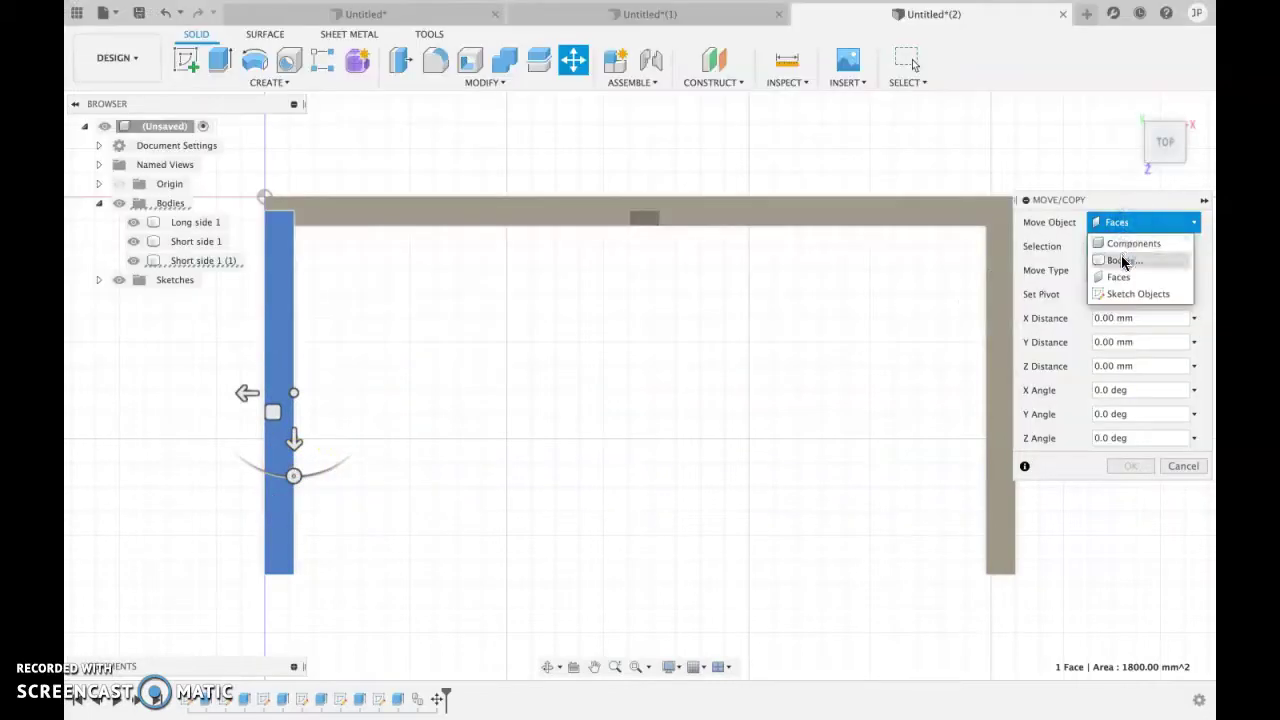
click(1122, 253)
click(287, 394)
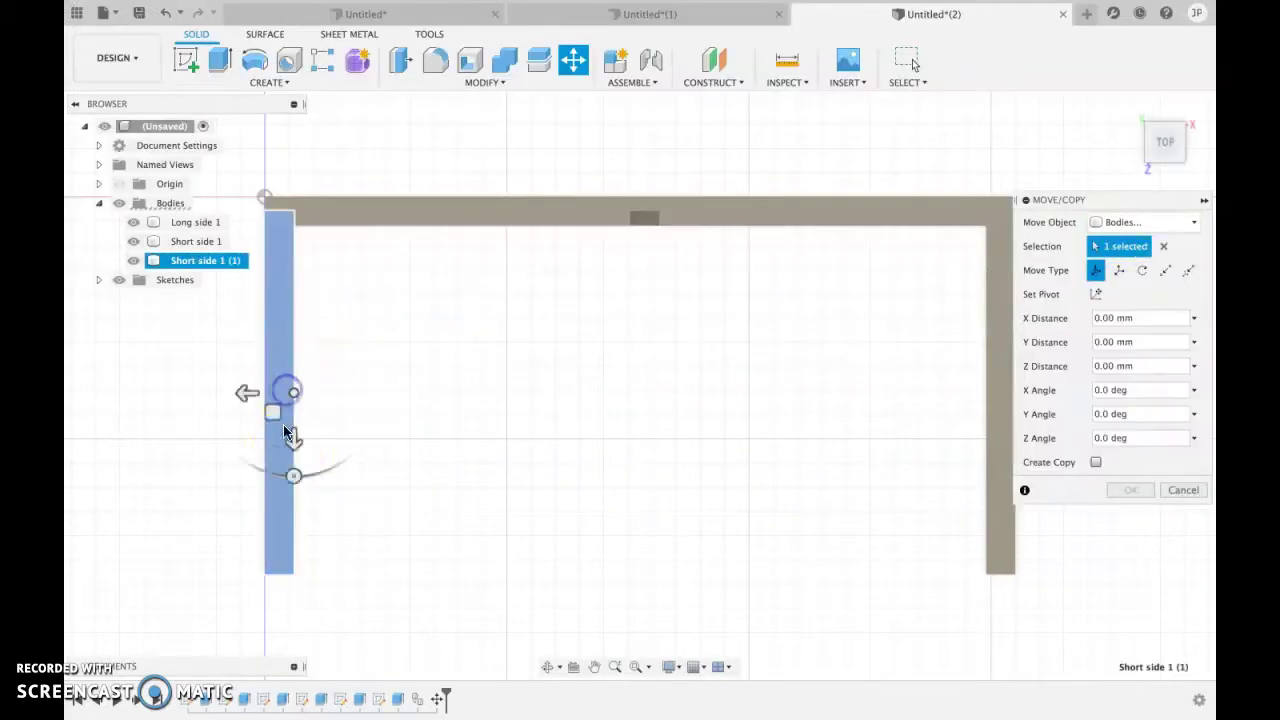
drag(293, 476, 294, 278)
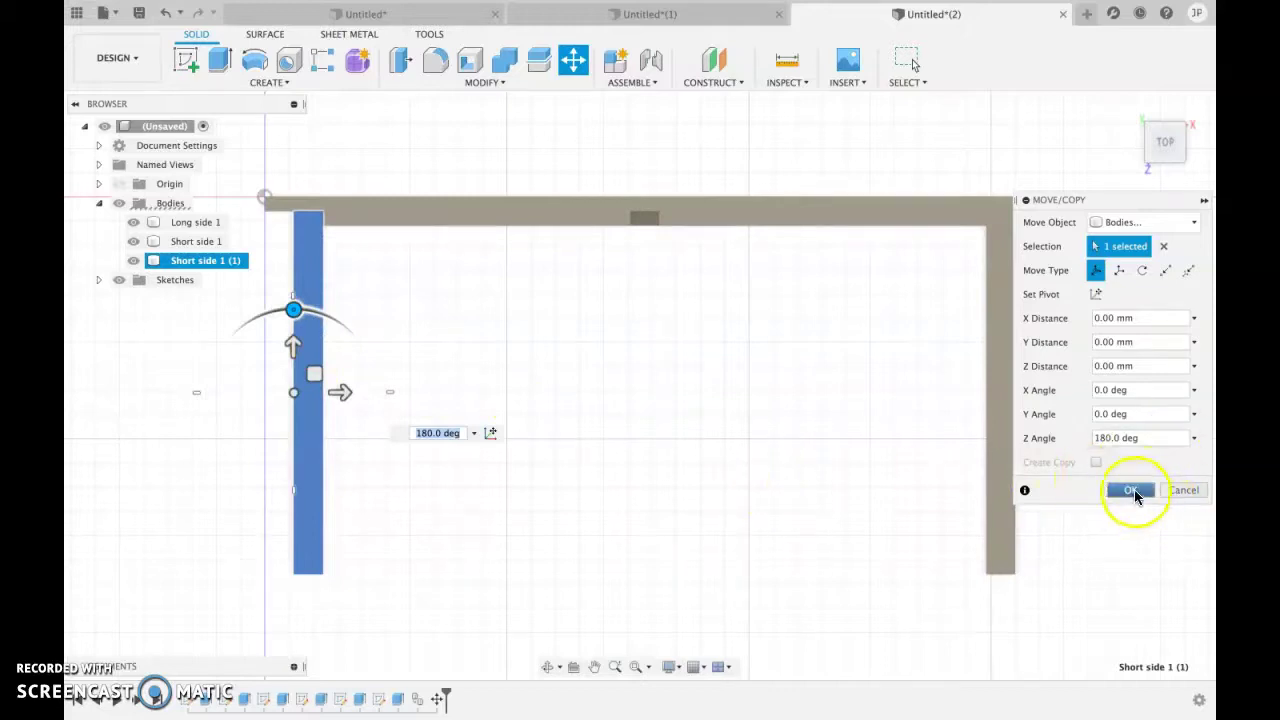
drag(341, 391, 317, 391)
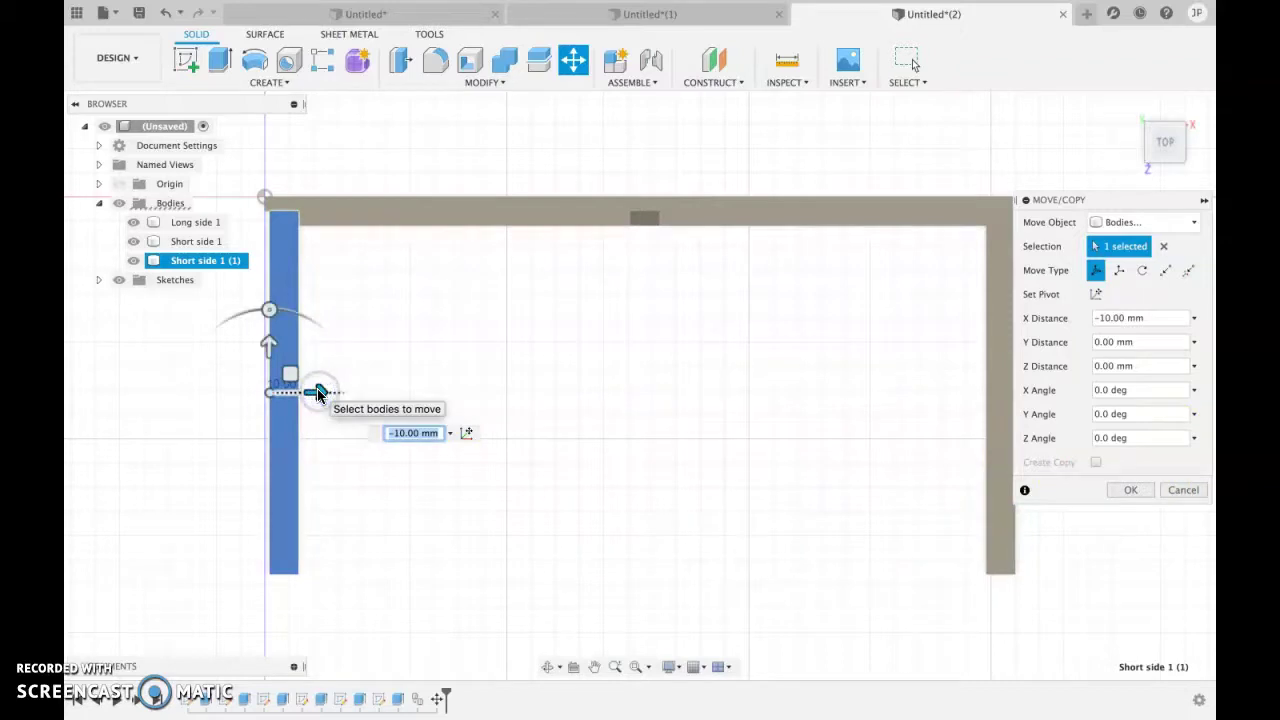
click(408, 432)
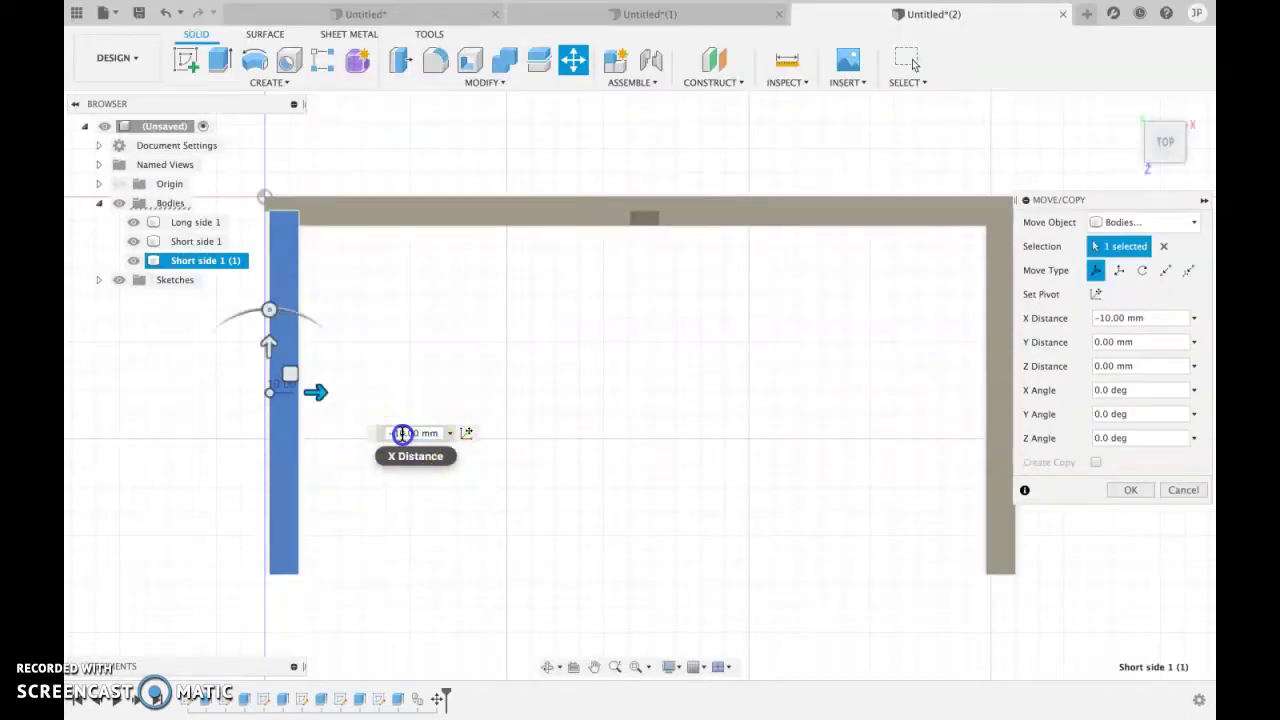
key(BackSpace)
text(2)
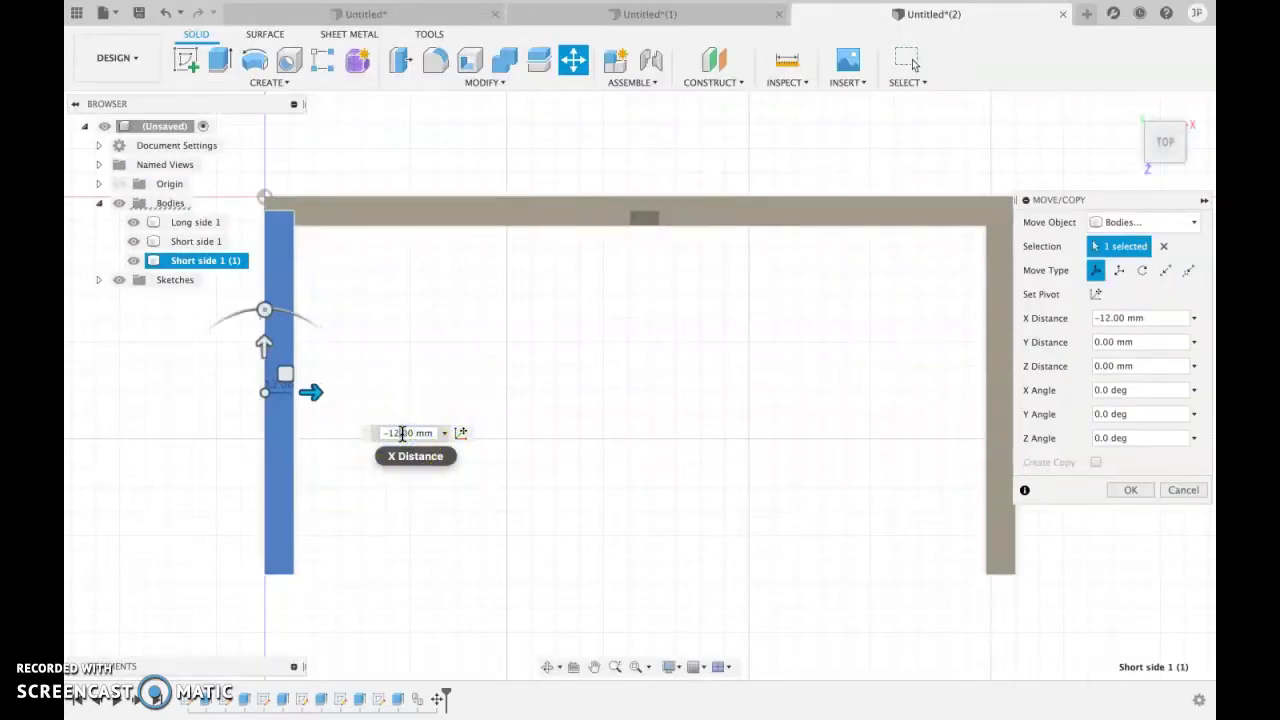
click(1130, 490)
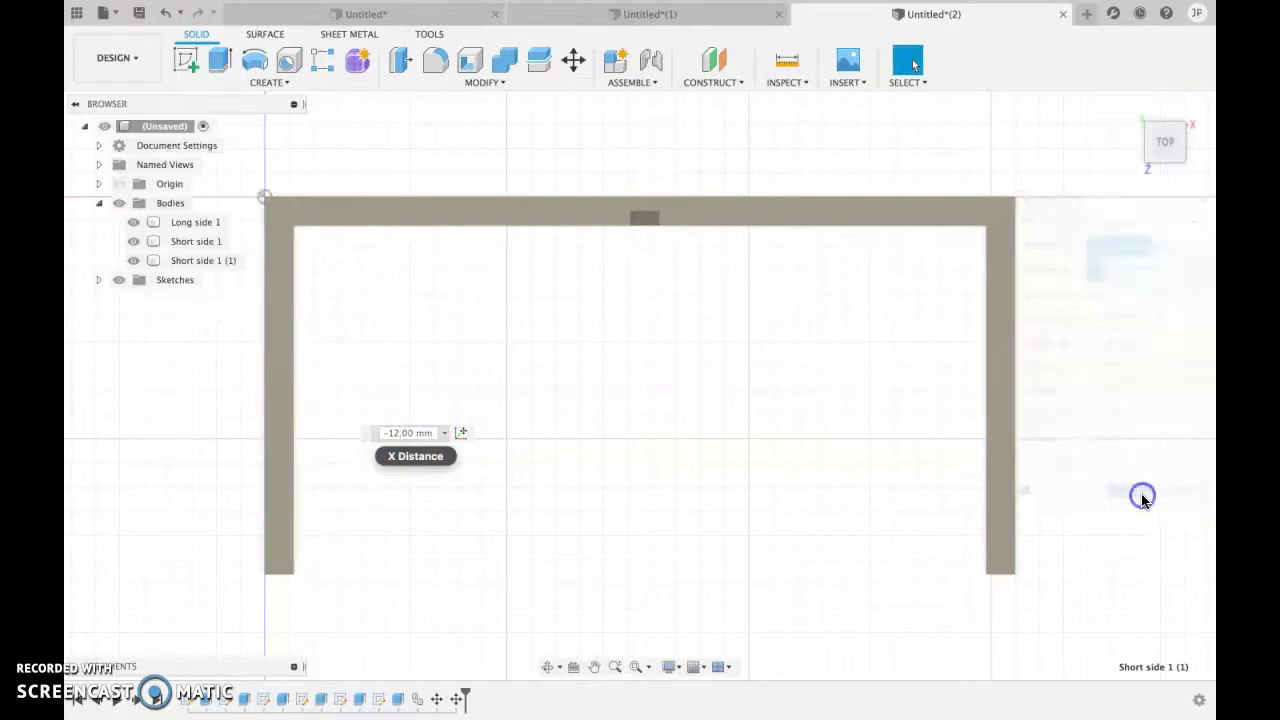
- From the home view, select Long side 1 and bring up its context menu
click(1126, 107)
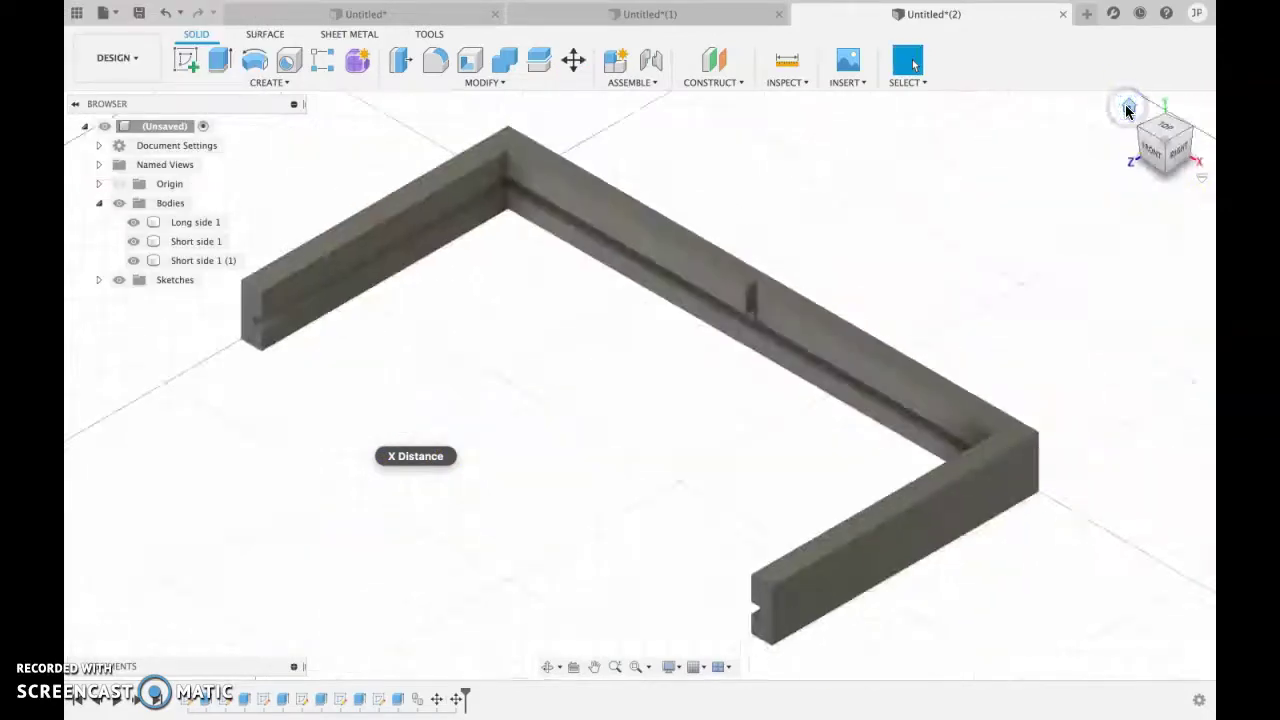
click(727, 273)
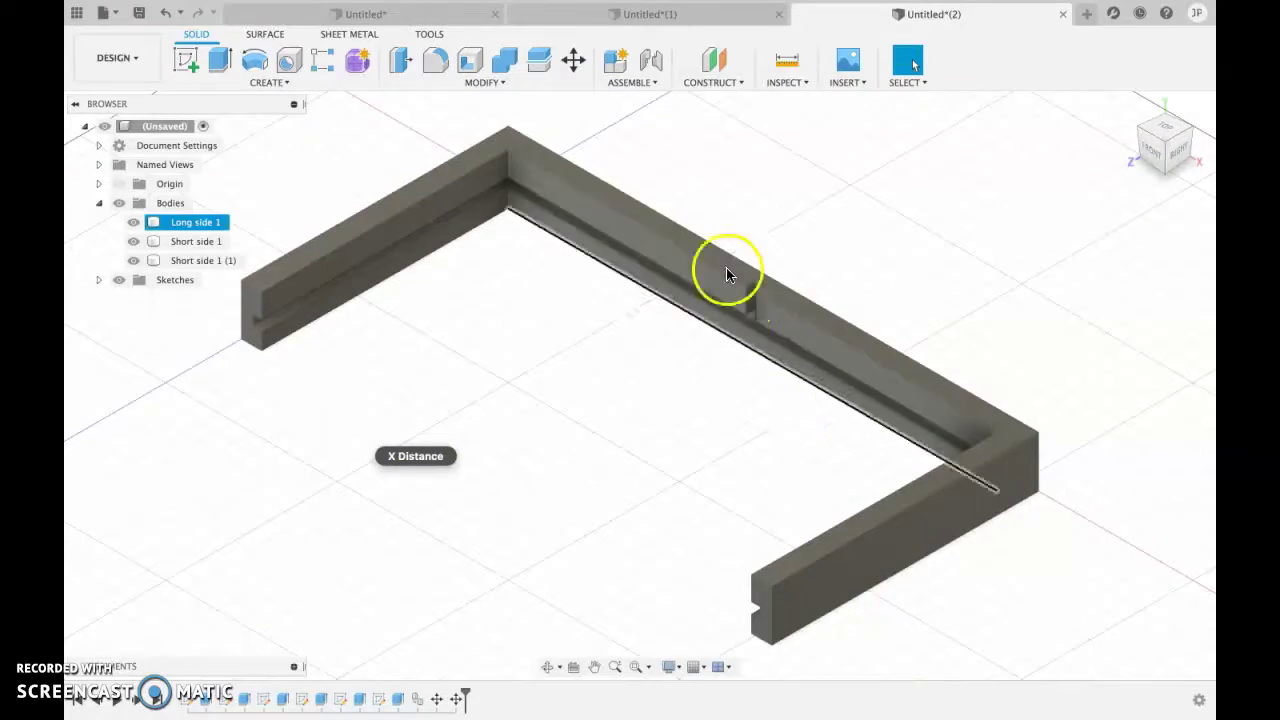
right_click(677, 230)
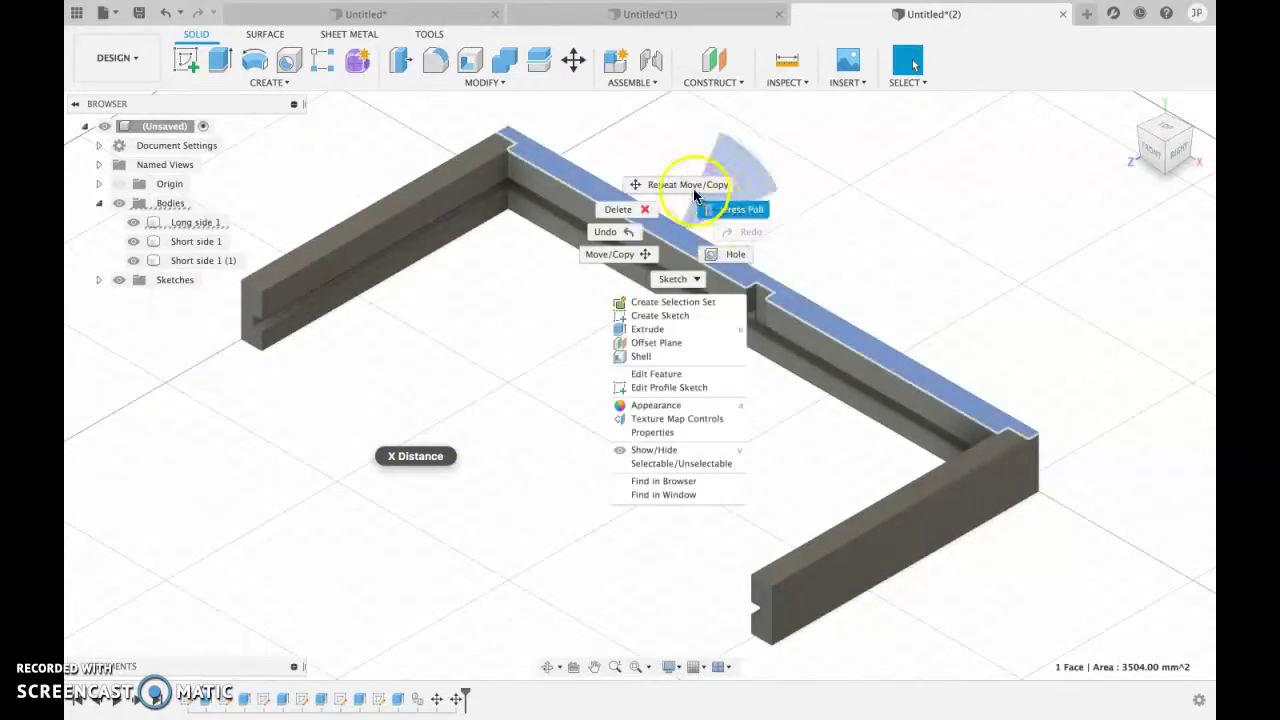
- Start Move/Copy on the Long side 1 body, set to create a copy
click(686, 185)
click(1140, 221)
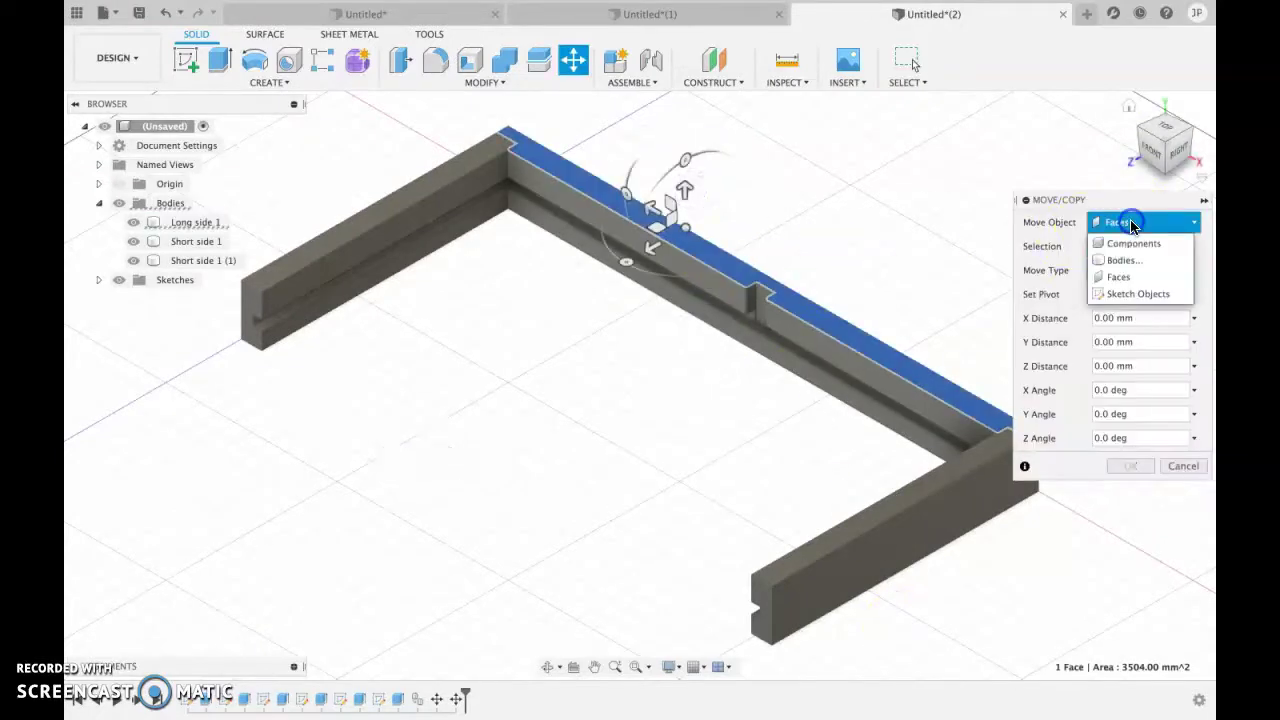
click(1120, 256)
click(794, 291)
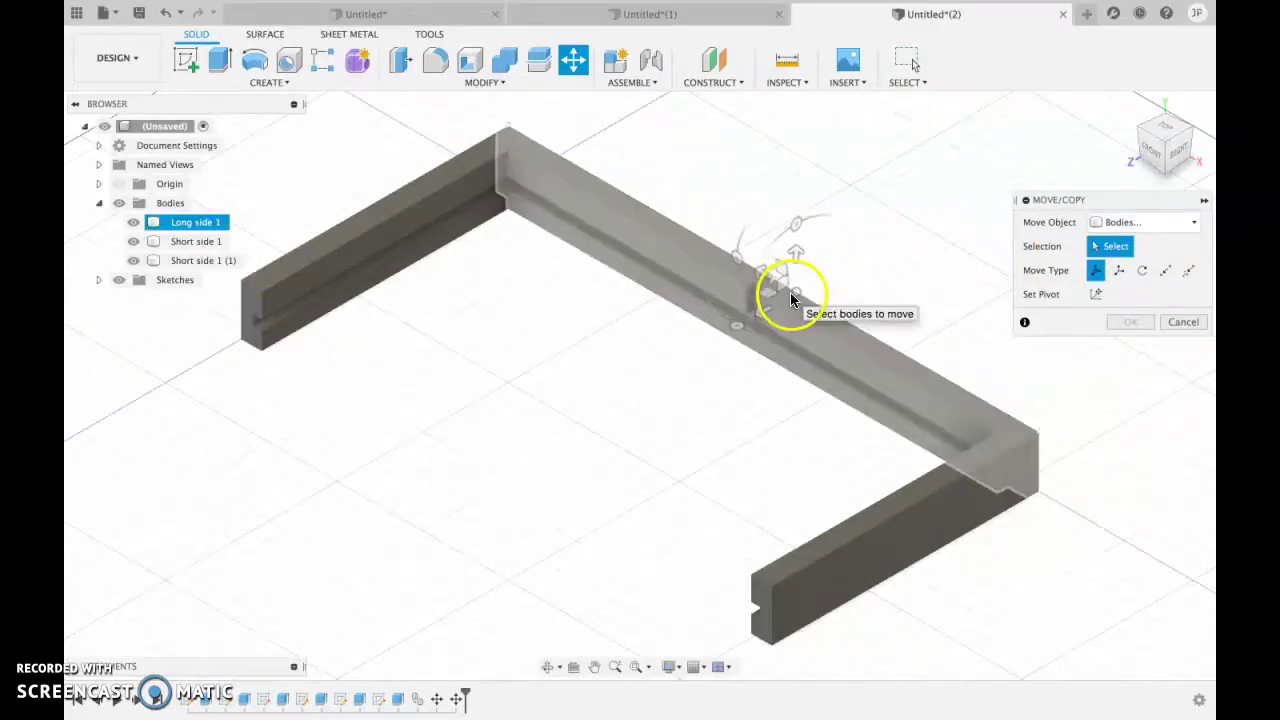
click(779, 289)
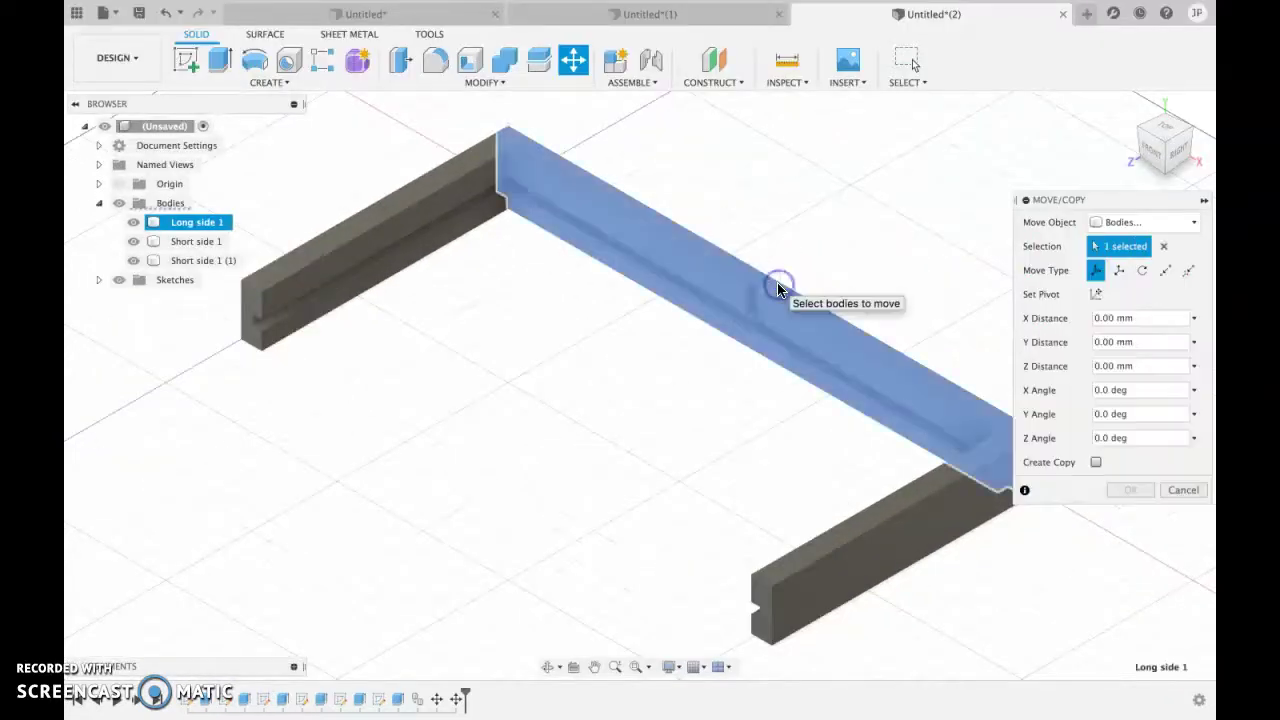
click(1096, 463)
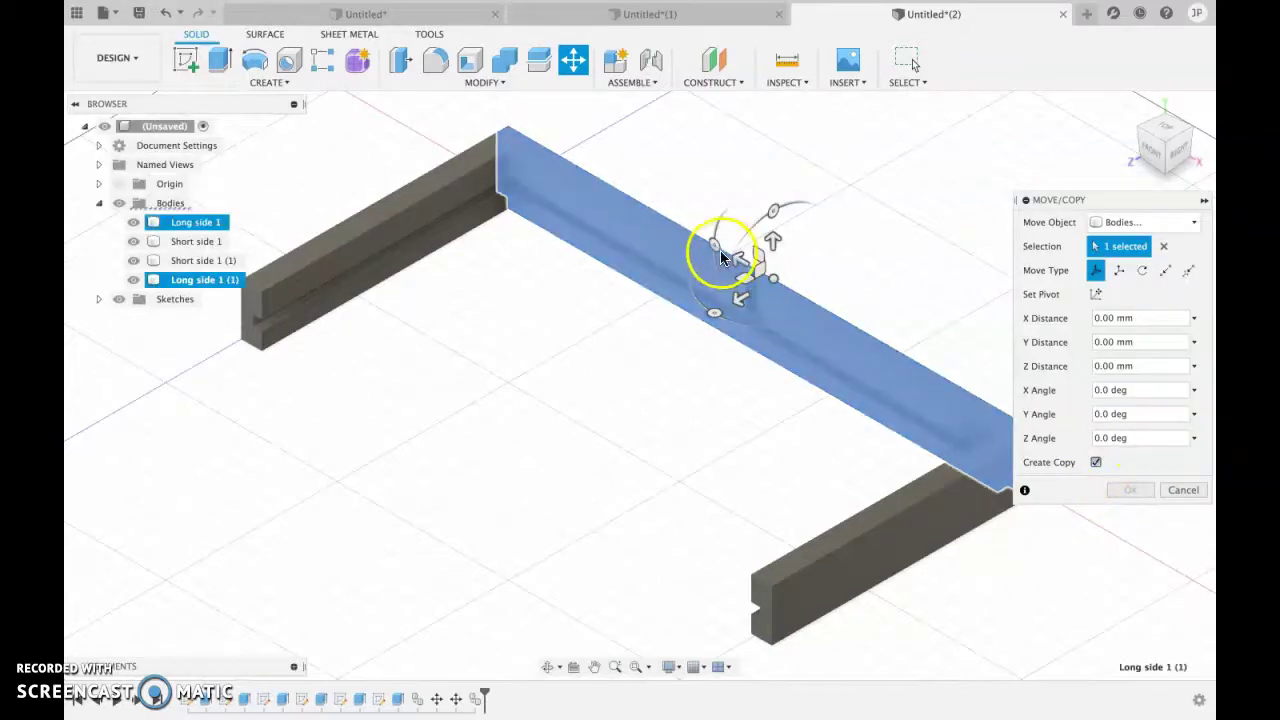
- Turn the copied long side around and place it -160 mm along Y
drag(711, 315, 855, 239)
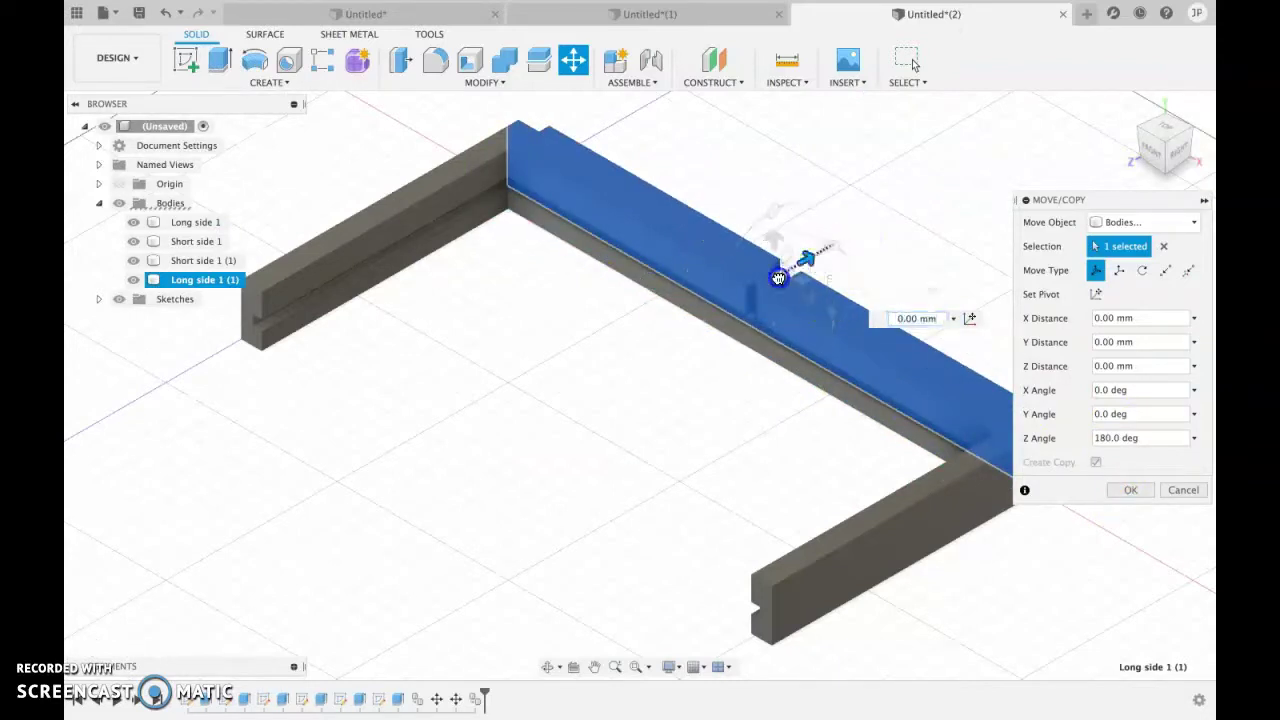
drag(772, 281, 532, 434)
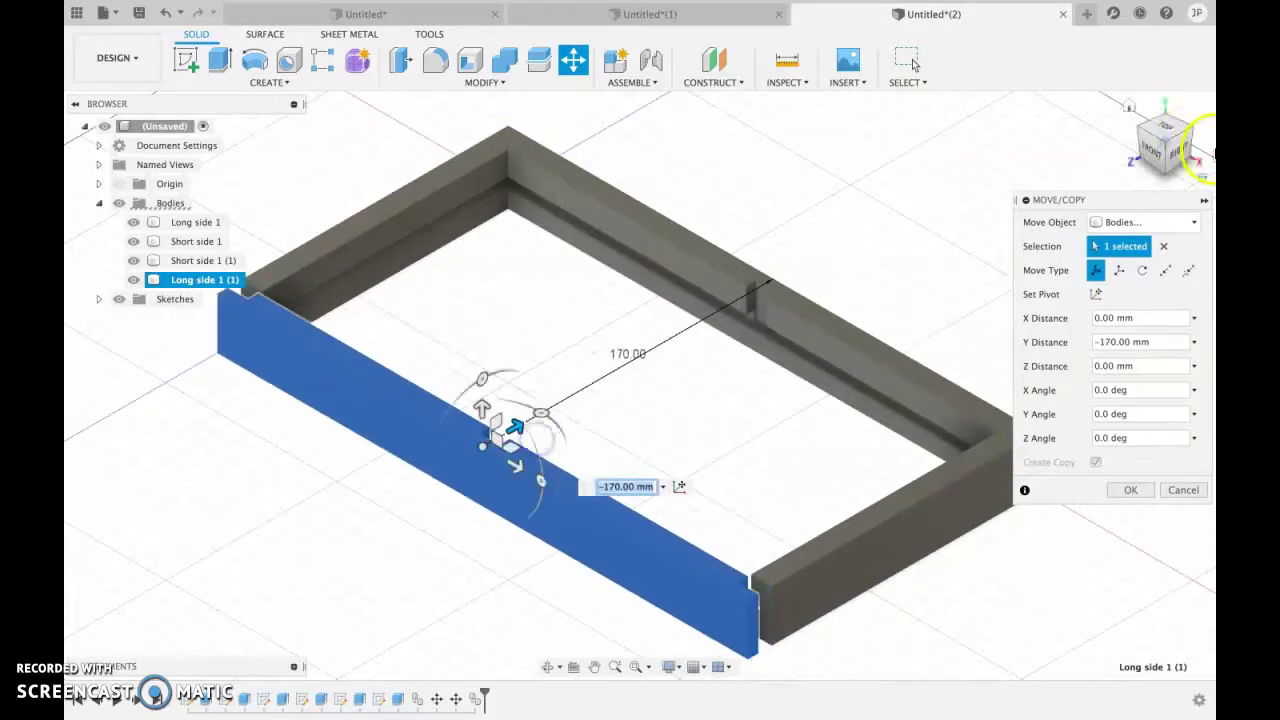
click(1170, 133)
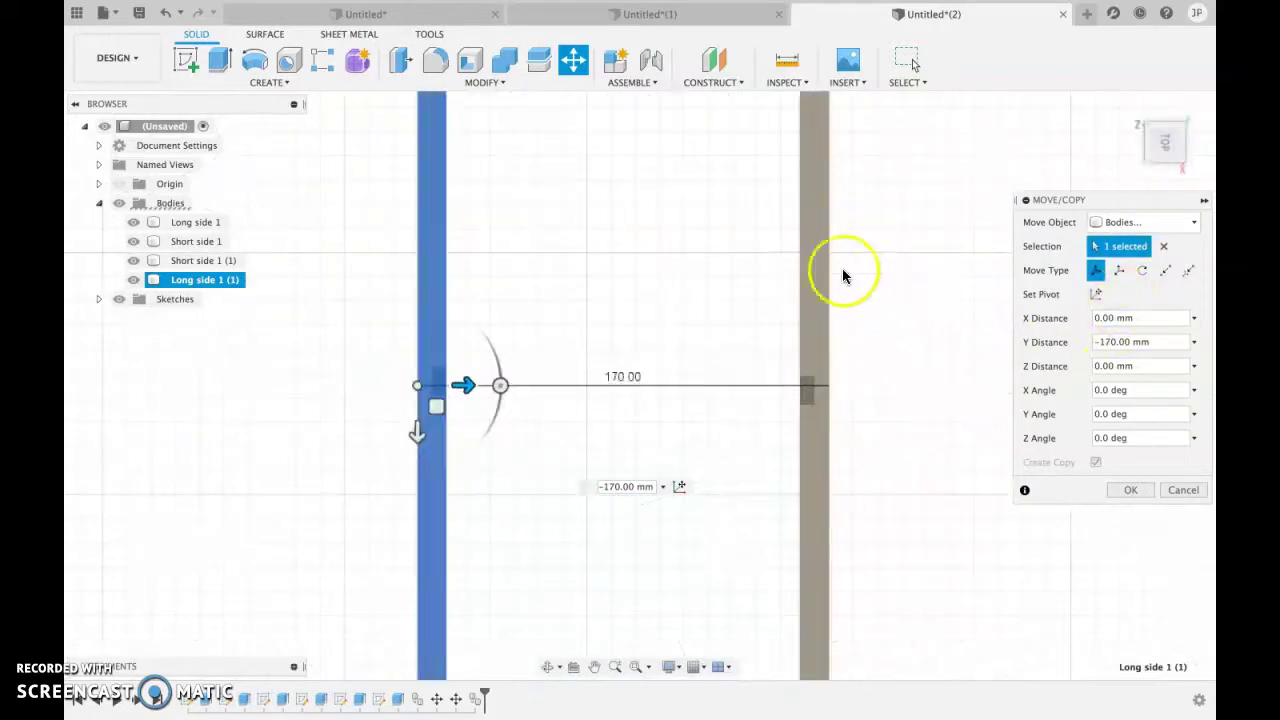
scroll(712, 260, down, 5)
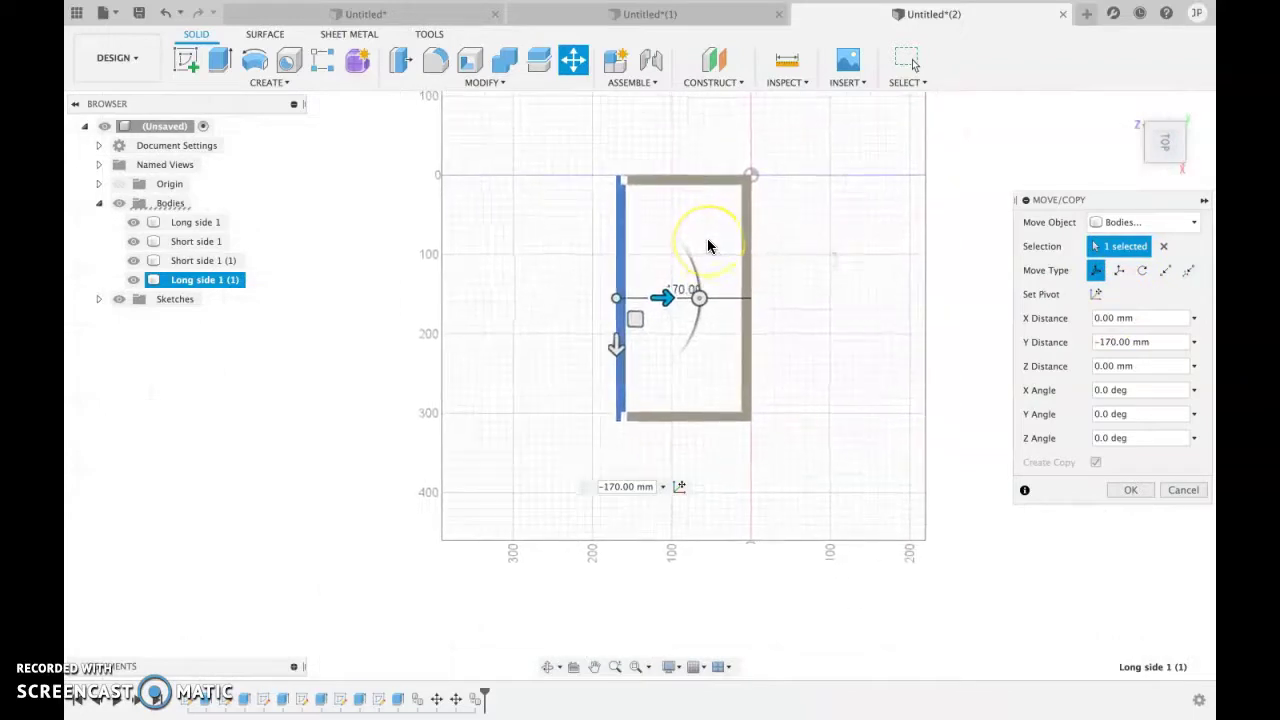
scroll(708, 246, up, 5)
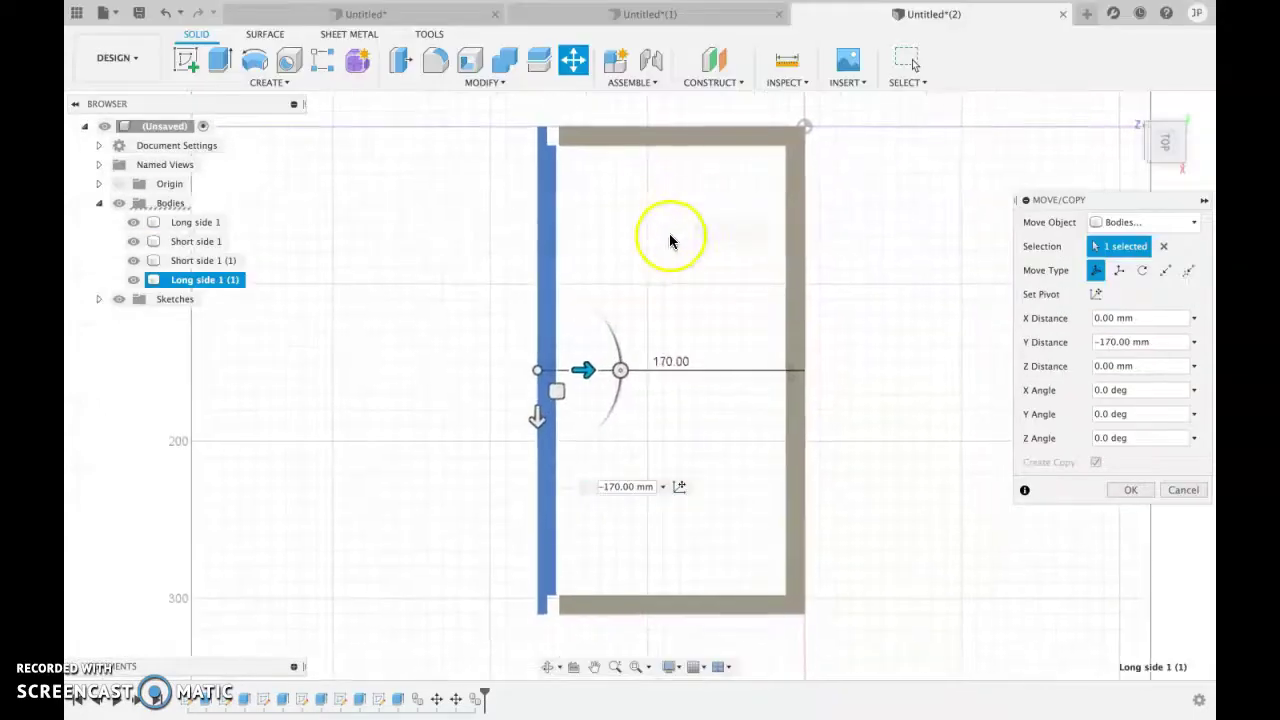
drag(585, 370, 606, 370)
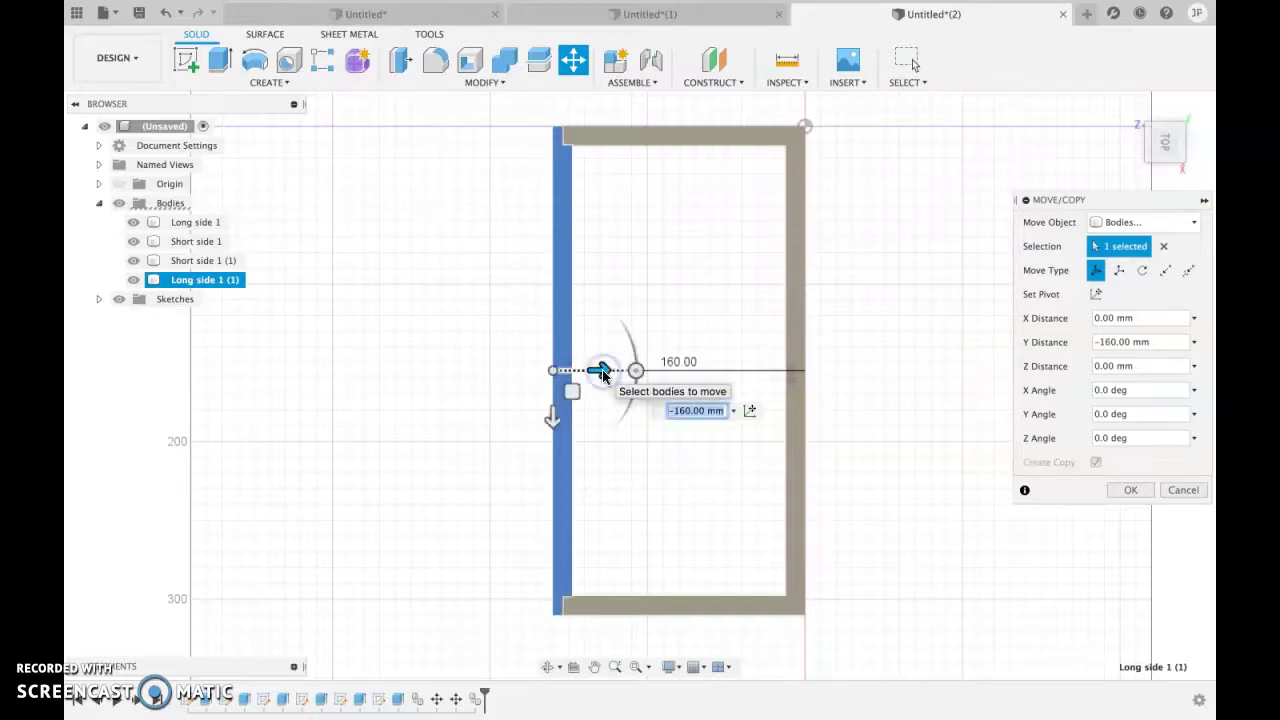
click(1130, 490)
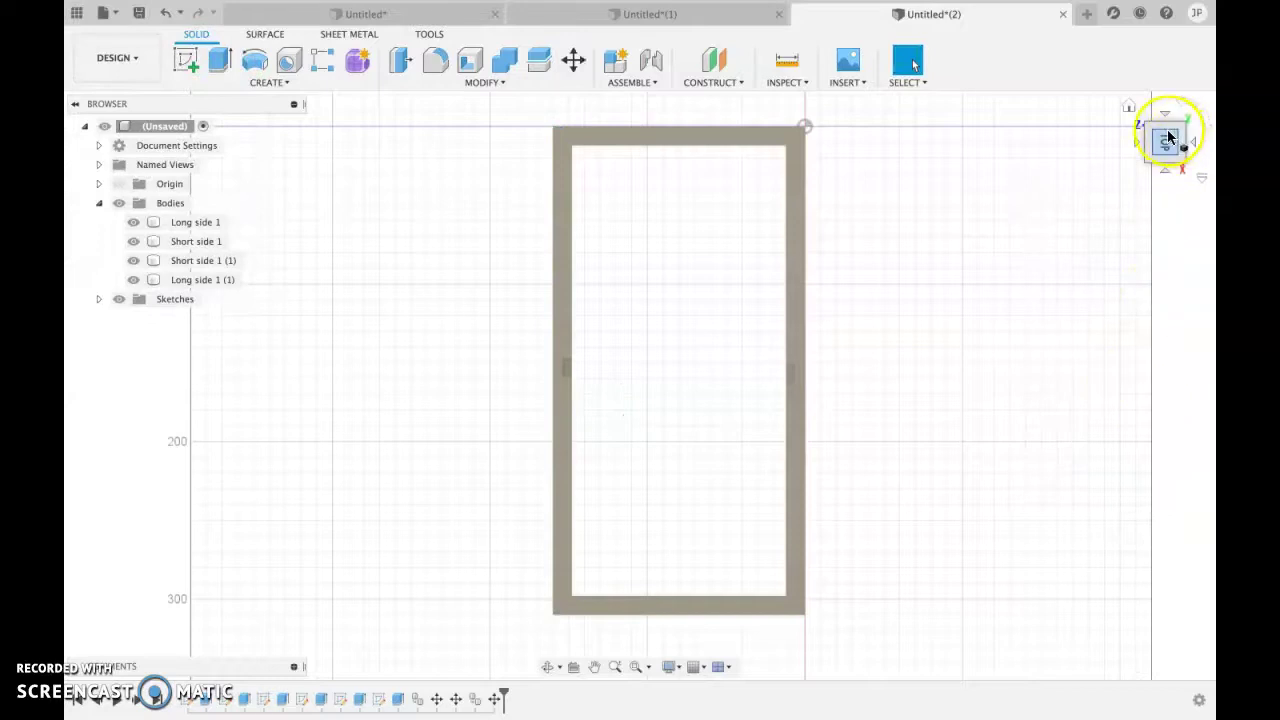
- Hide Long side 1 (1) from the home view
click(1130, 108)
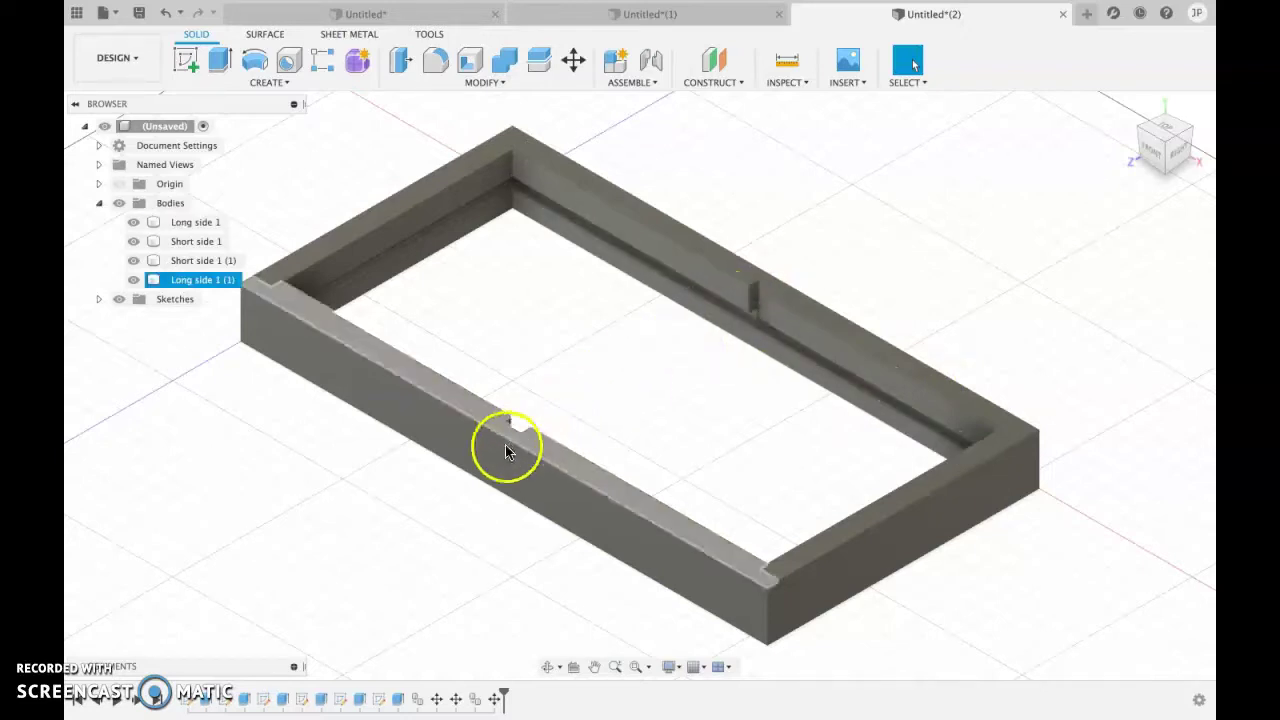
click(748, 292)
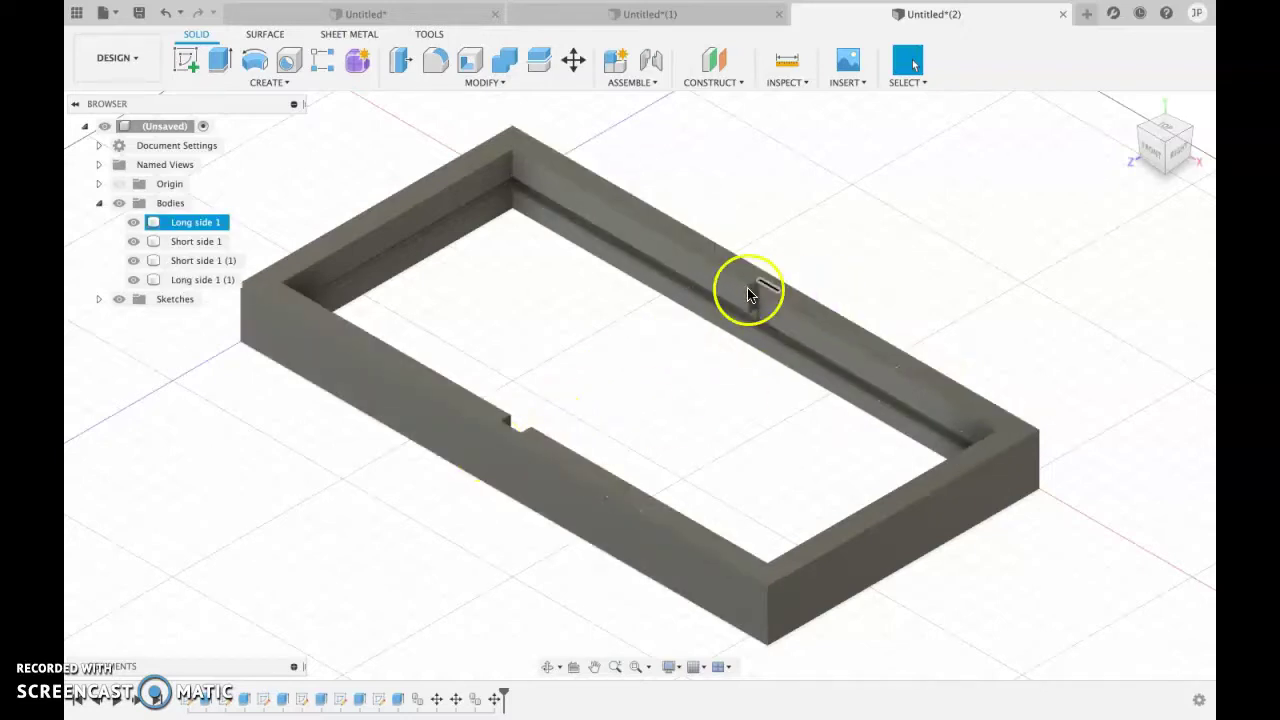
click(136, 281)
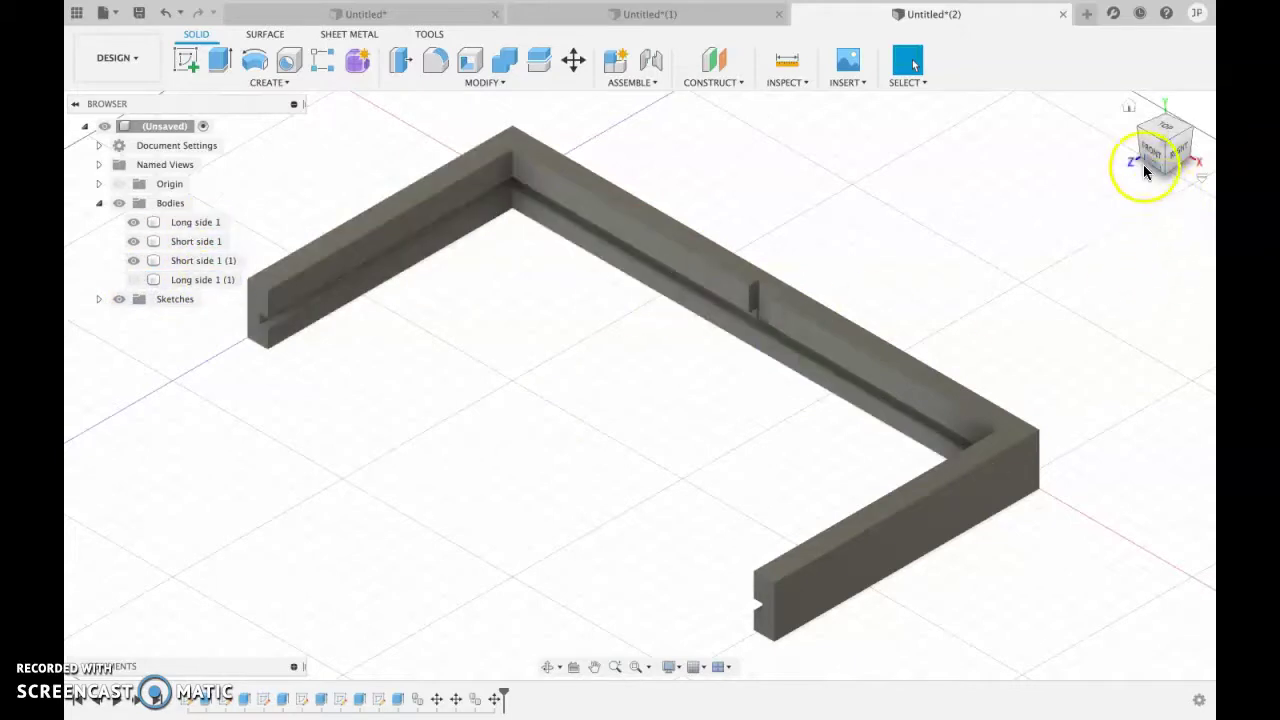
- Start a sketch on the back wall face, exit it, and zoom in on the slot
click(186, 59)
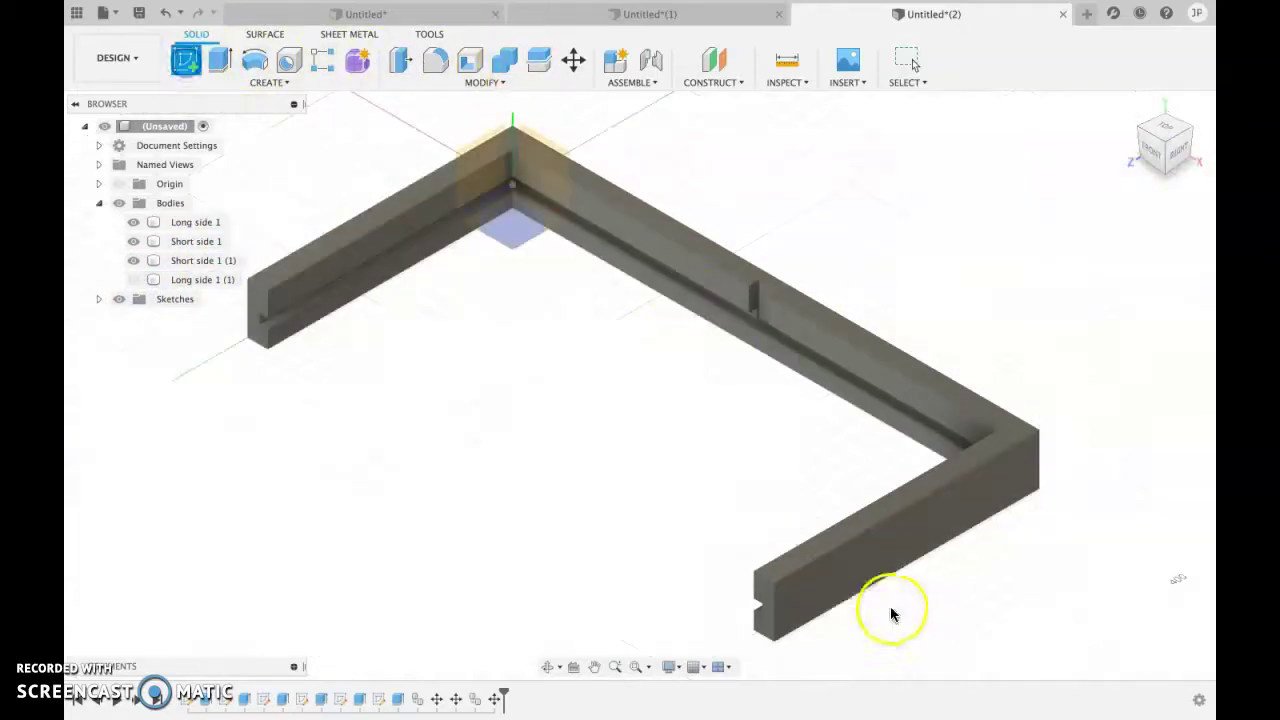
click(757, 323)
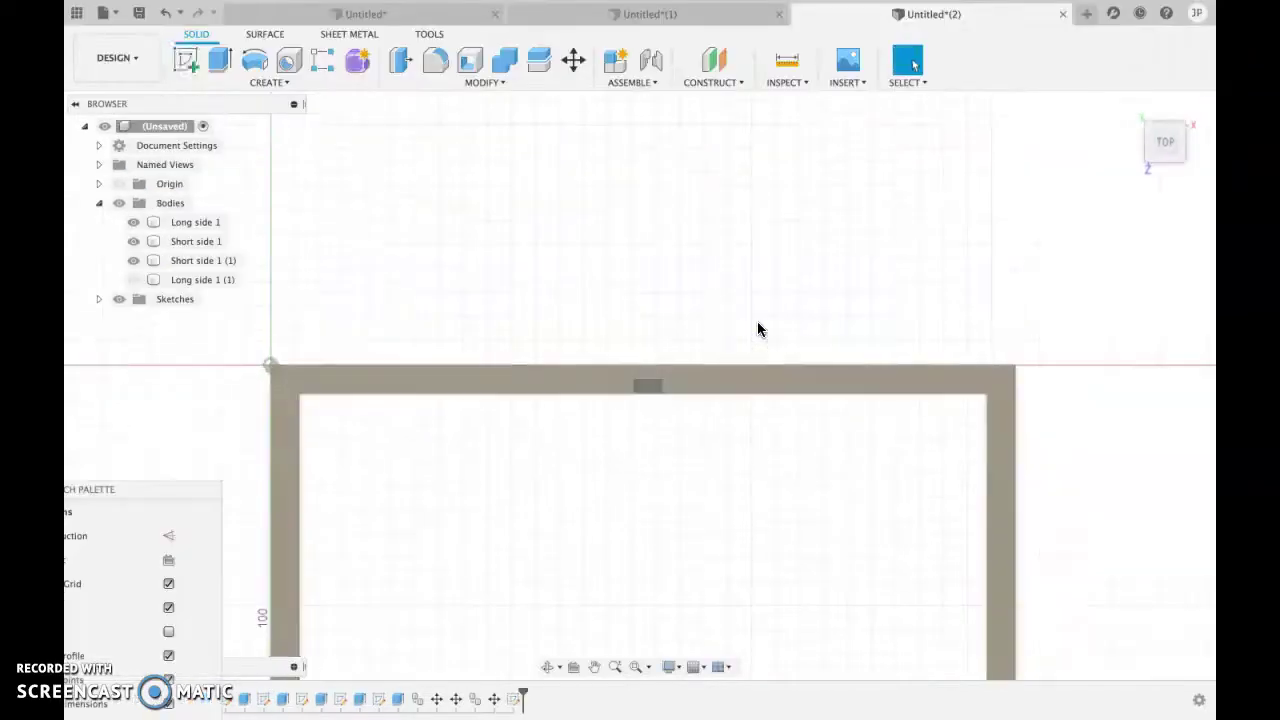
scroll(907, 332, up, 5)
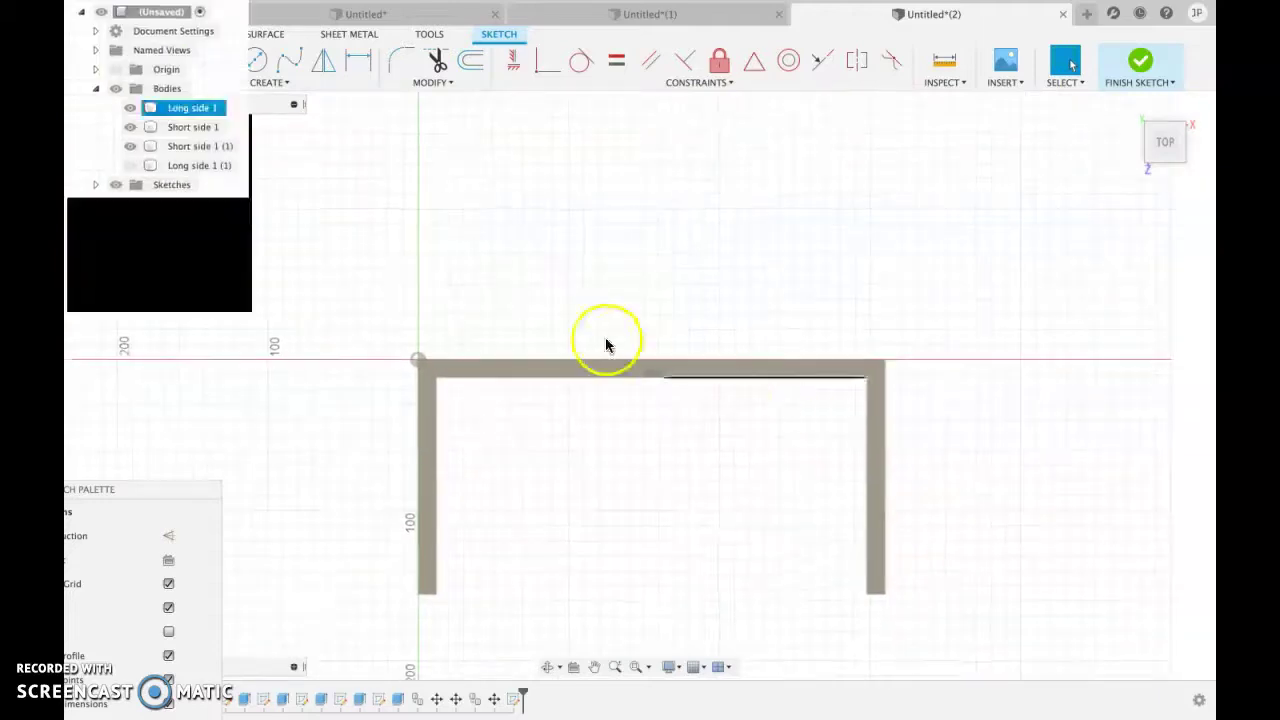
click(1140, 63)
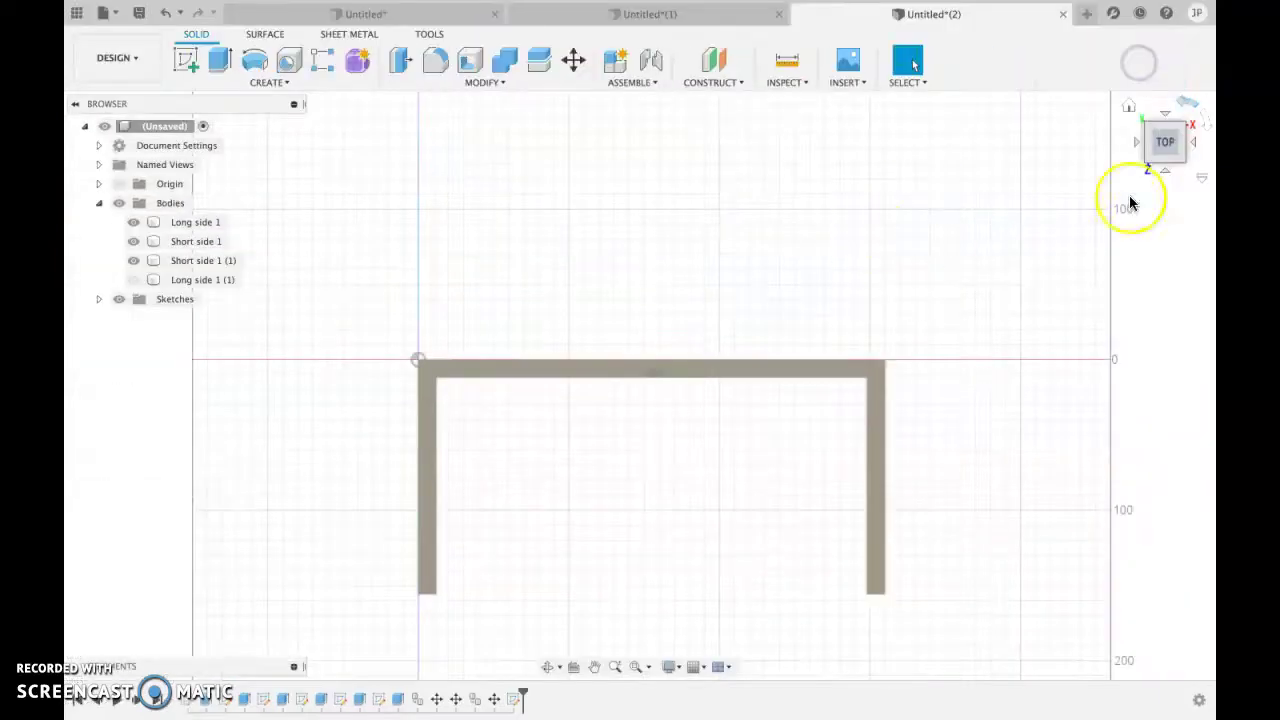
click(1134, 112)
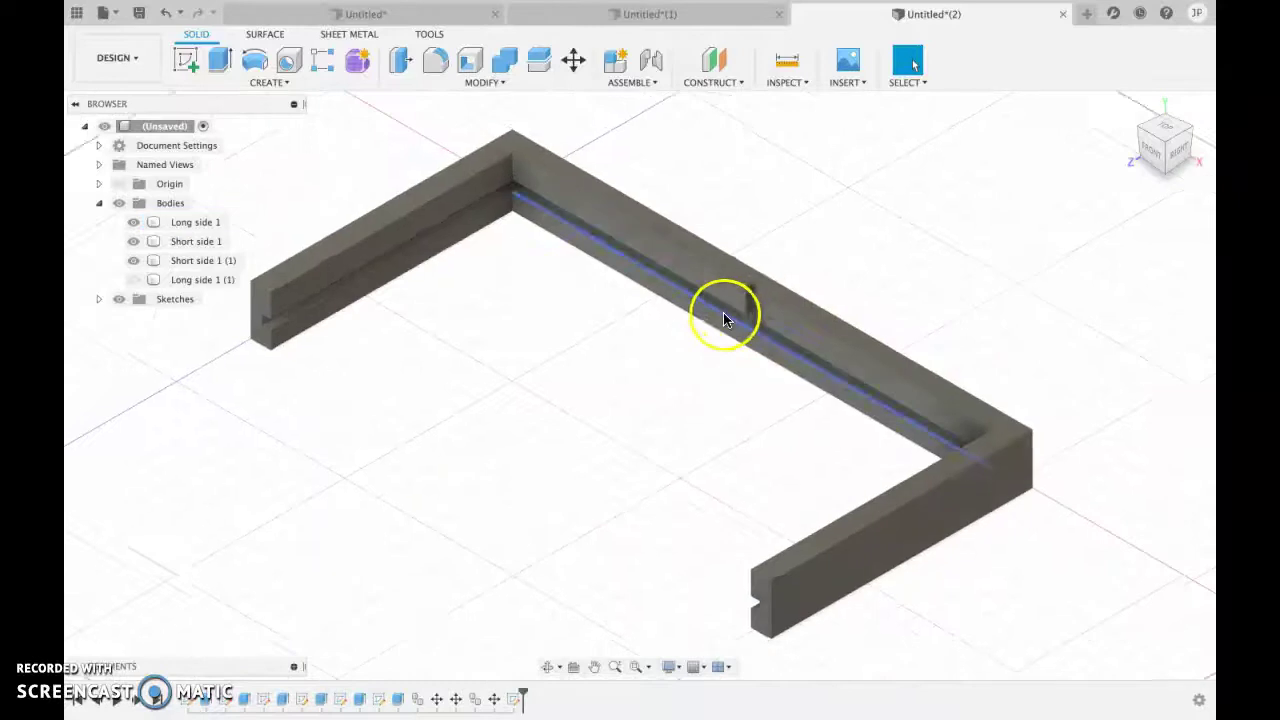
scroll(723, 312, up, 5)
click(817, 322)
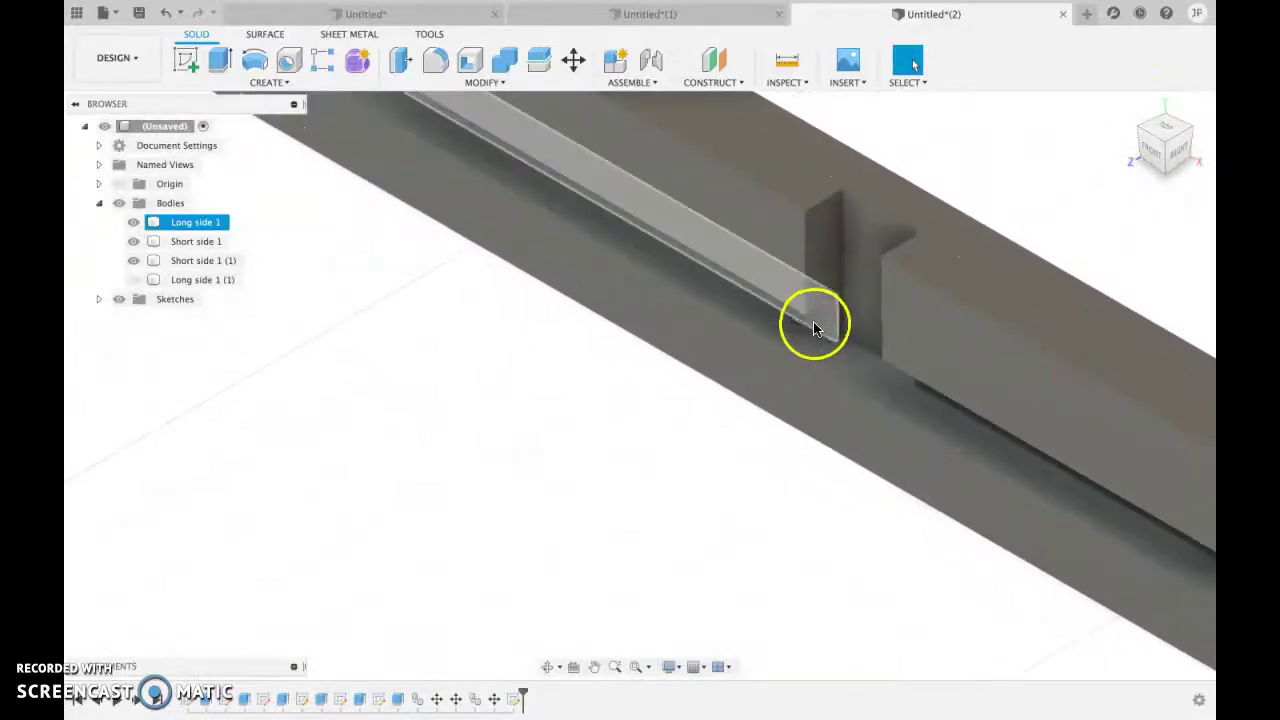
key(Escape)
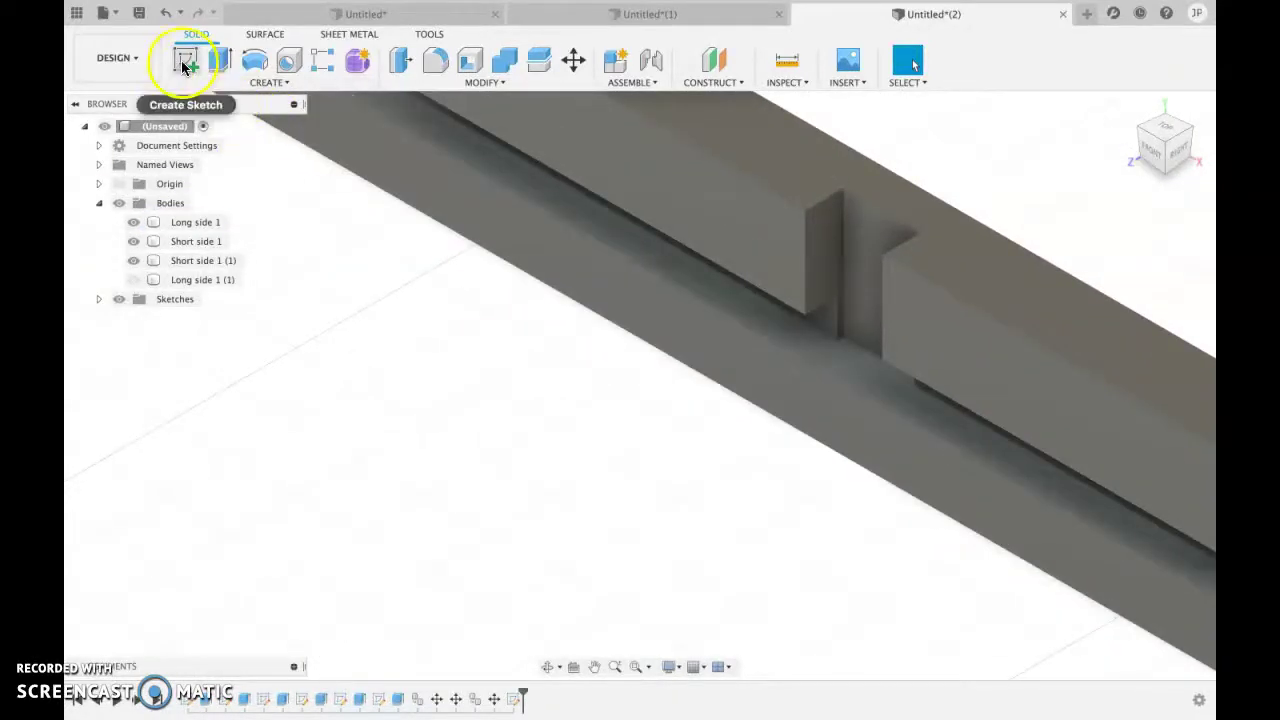
- On the back wall's inner face, draw a 6 mm-tall rectangle spanning the groove, then finish the sketch
click(186, 58)
click(822, 312)
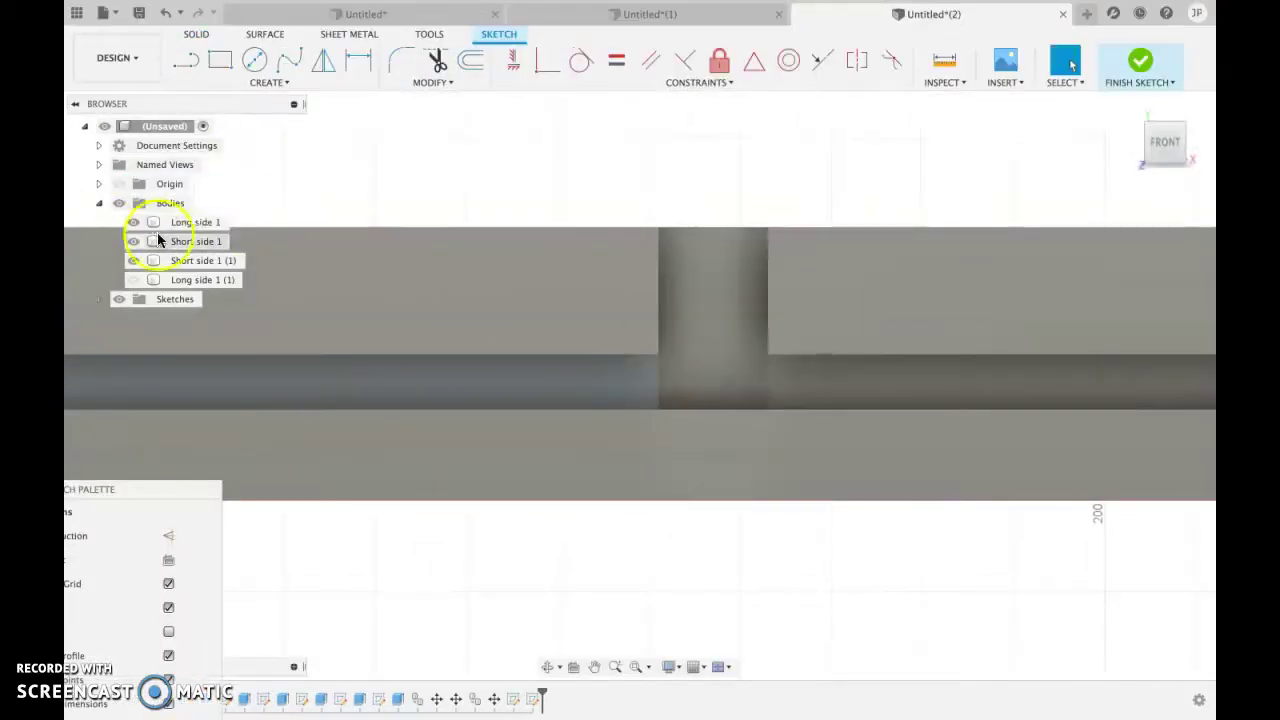
scroll(439, 304, down, 6)
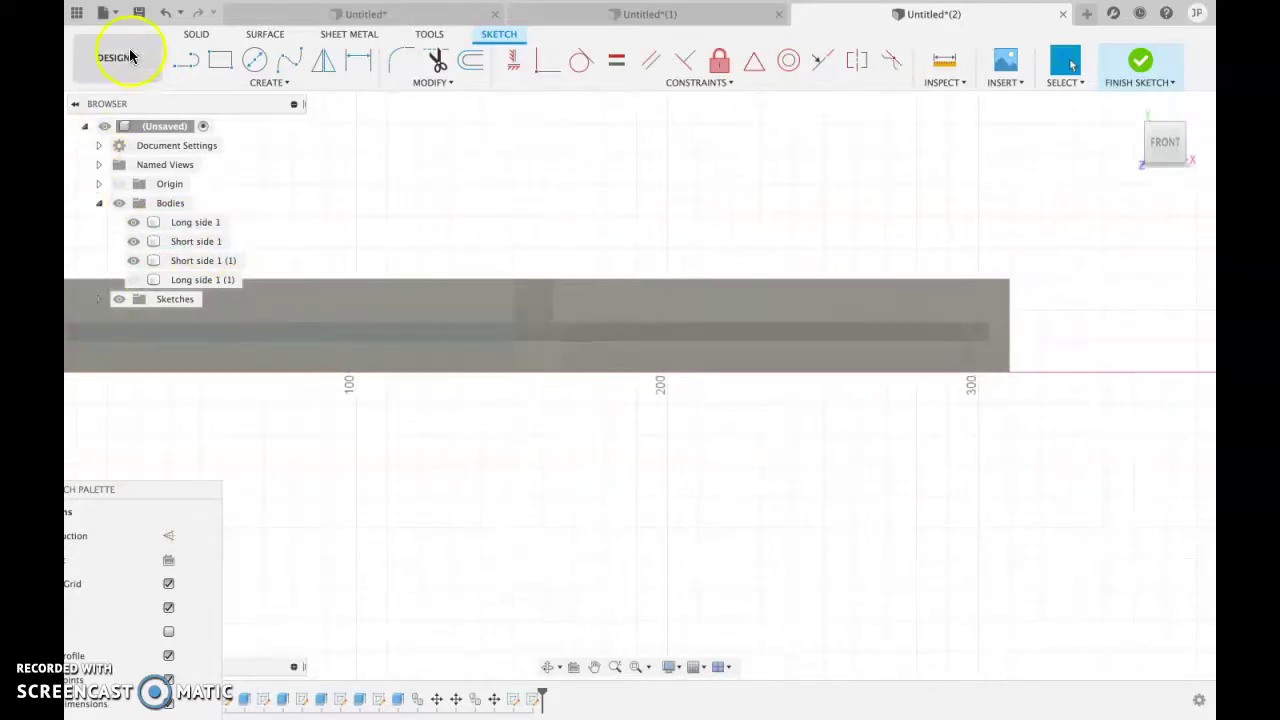
click(218, 62)
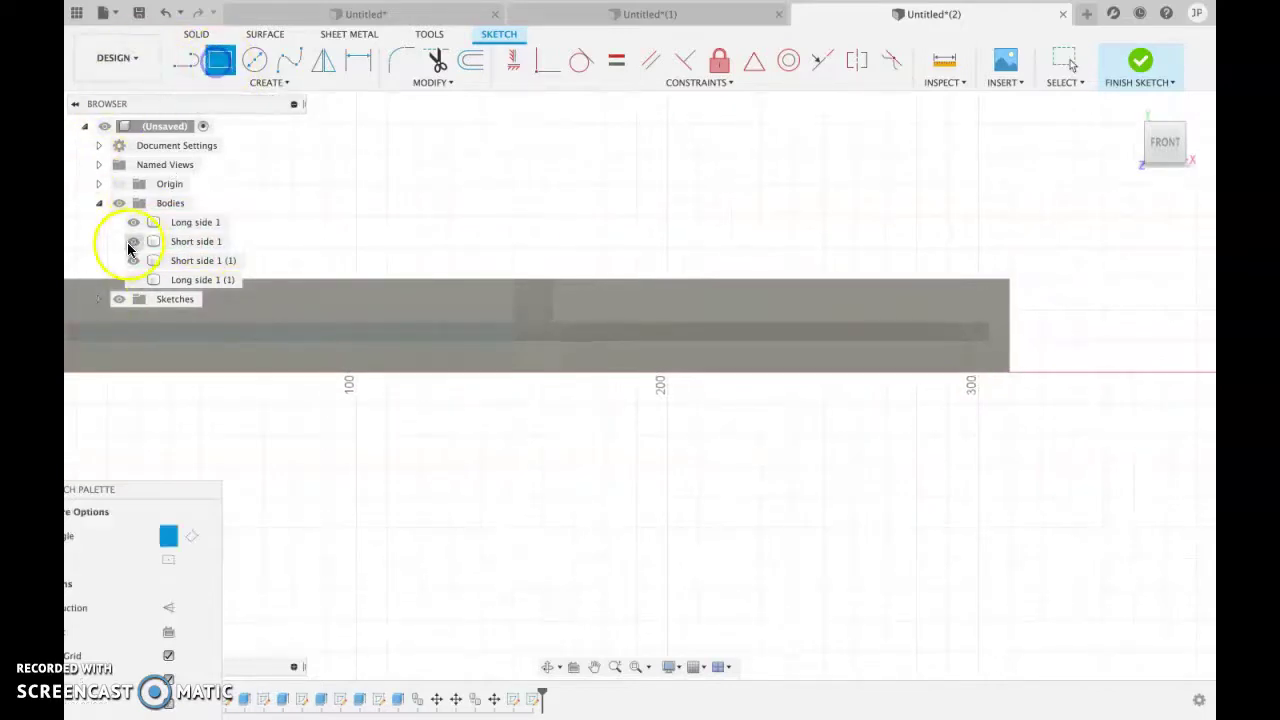
click(67, 321)
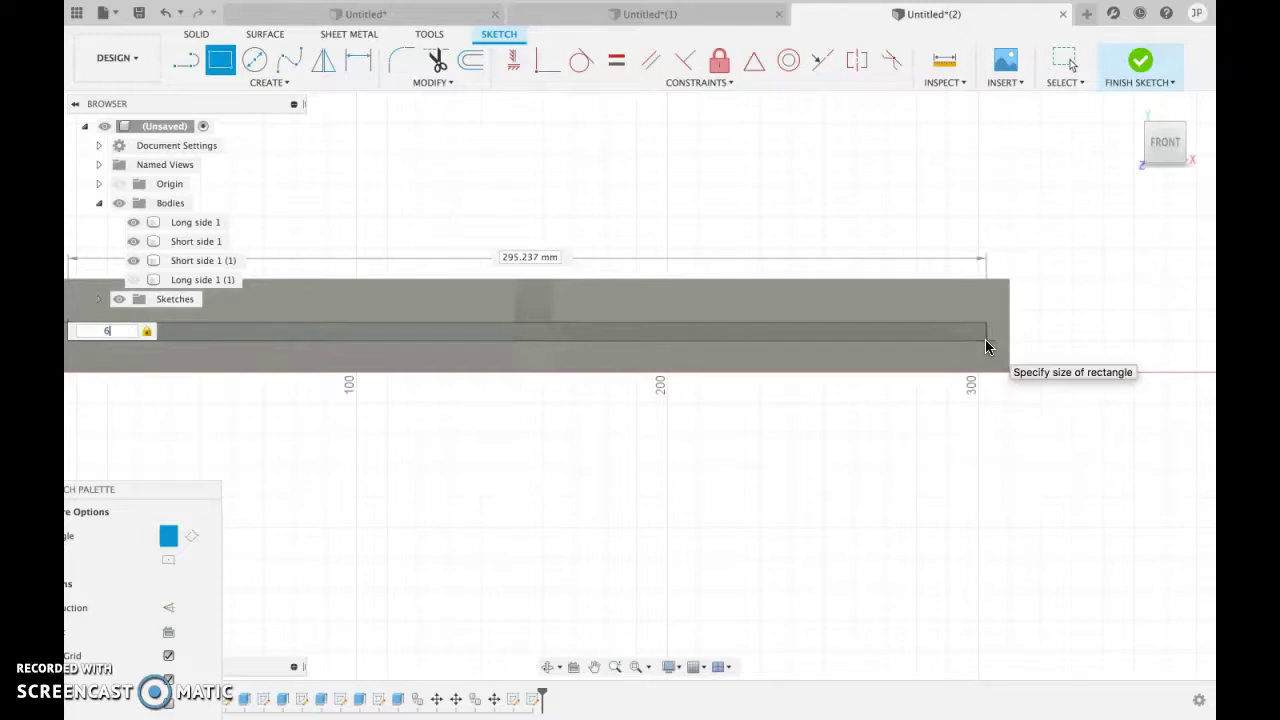
click(986, 341)
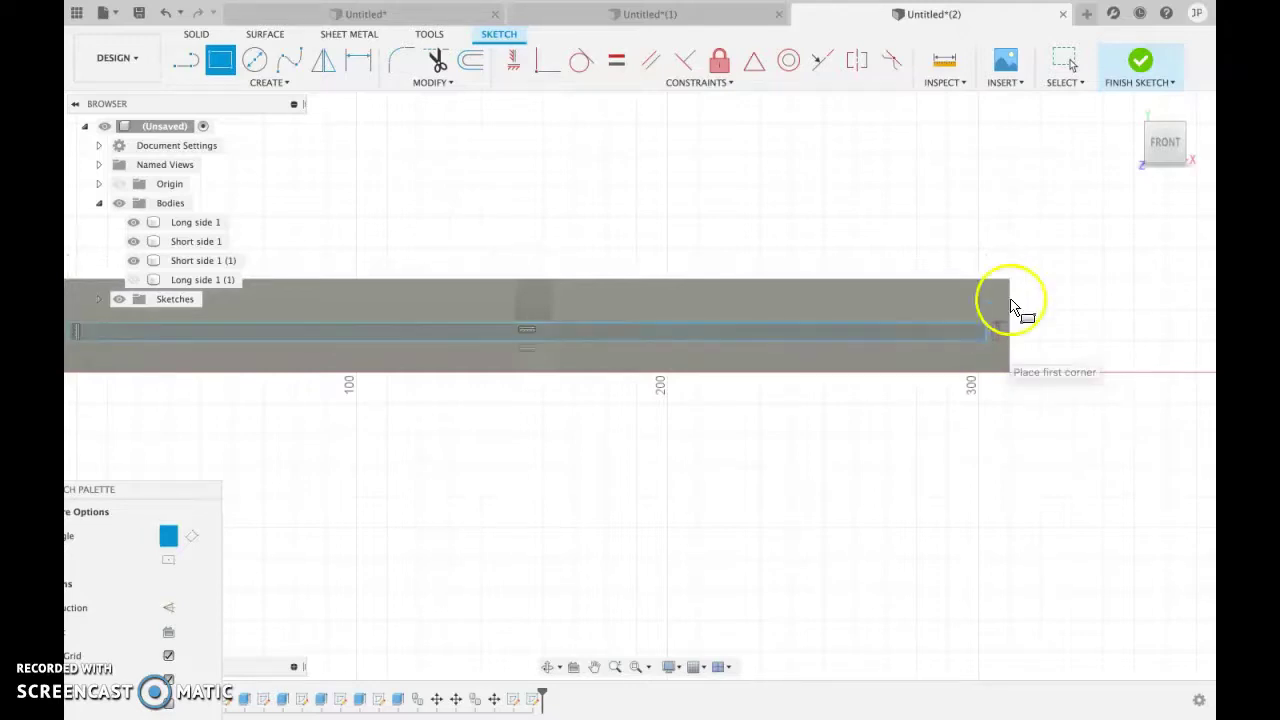
click(1135, 68)
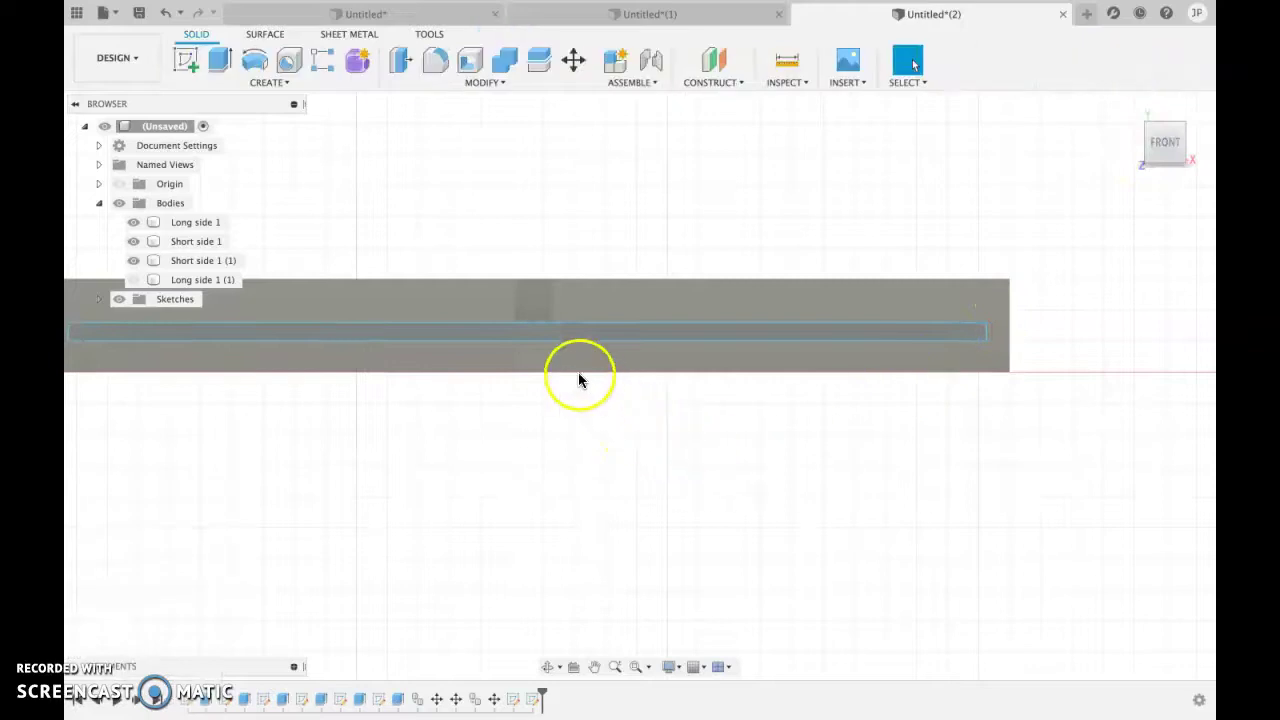
- Hide the back long side and extrude the groove rectangle 155 mm into a separate floor-panel body
click(1130, 106)
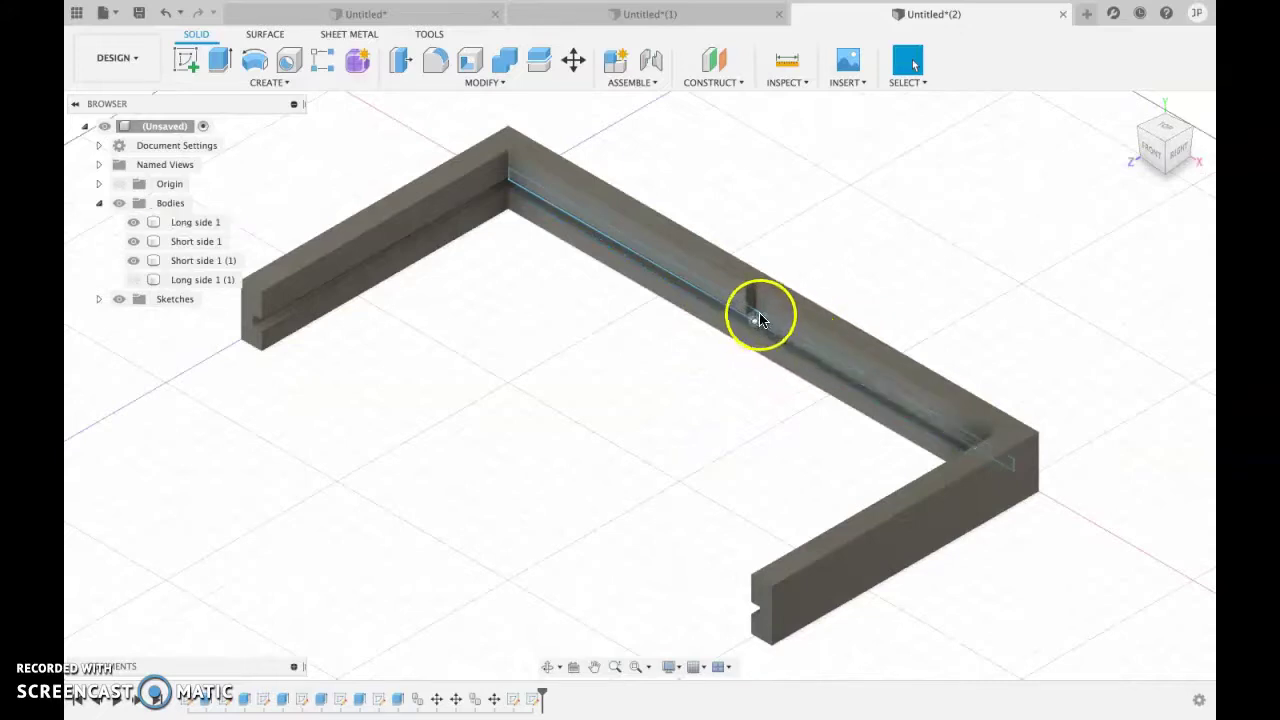
click(133, 222)
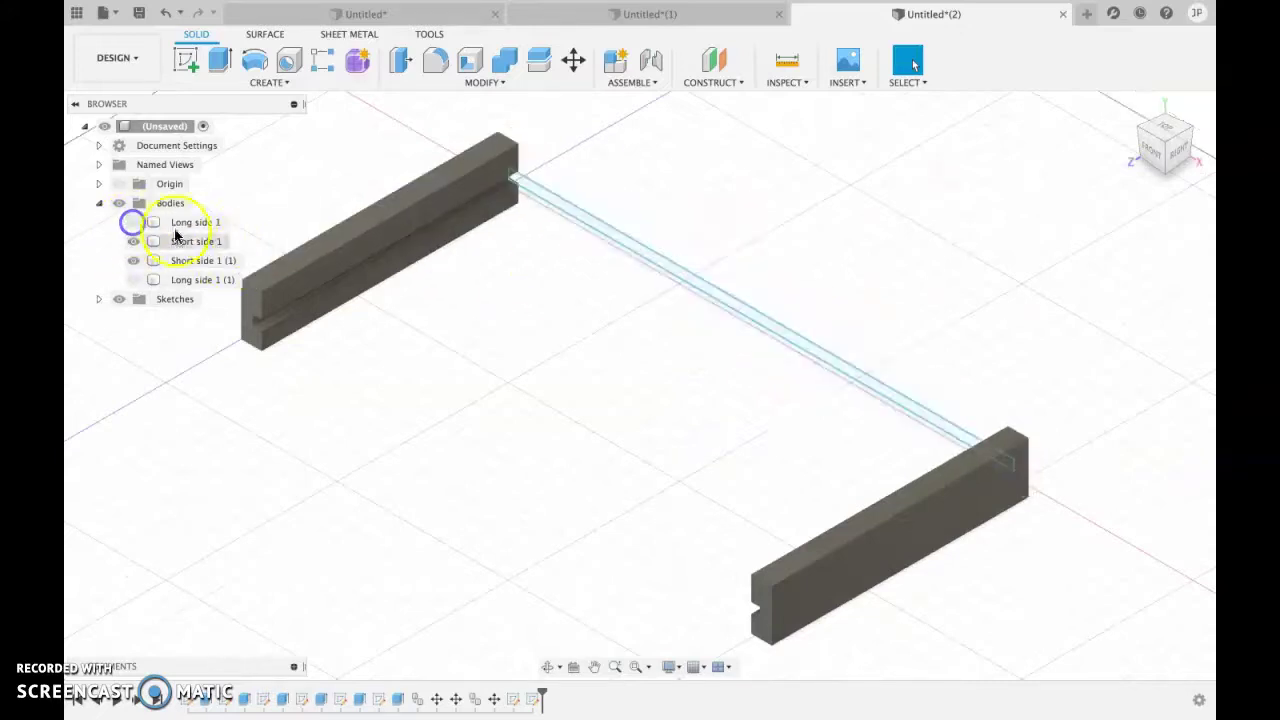
click(675, 277)
click(768, 330)
key(e)
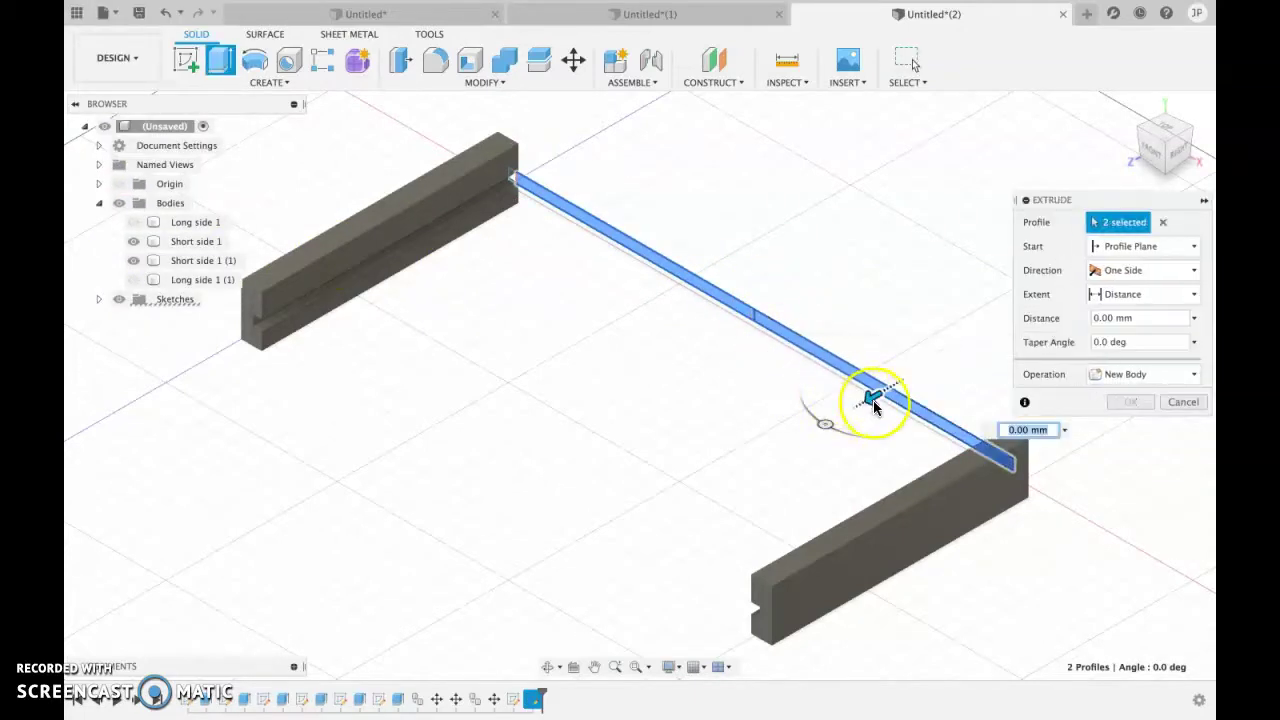
drag(862, 402, 629, 591)
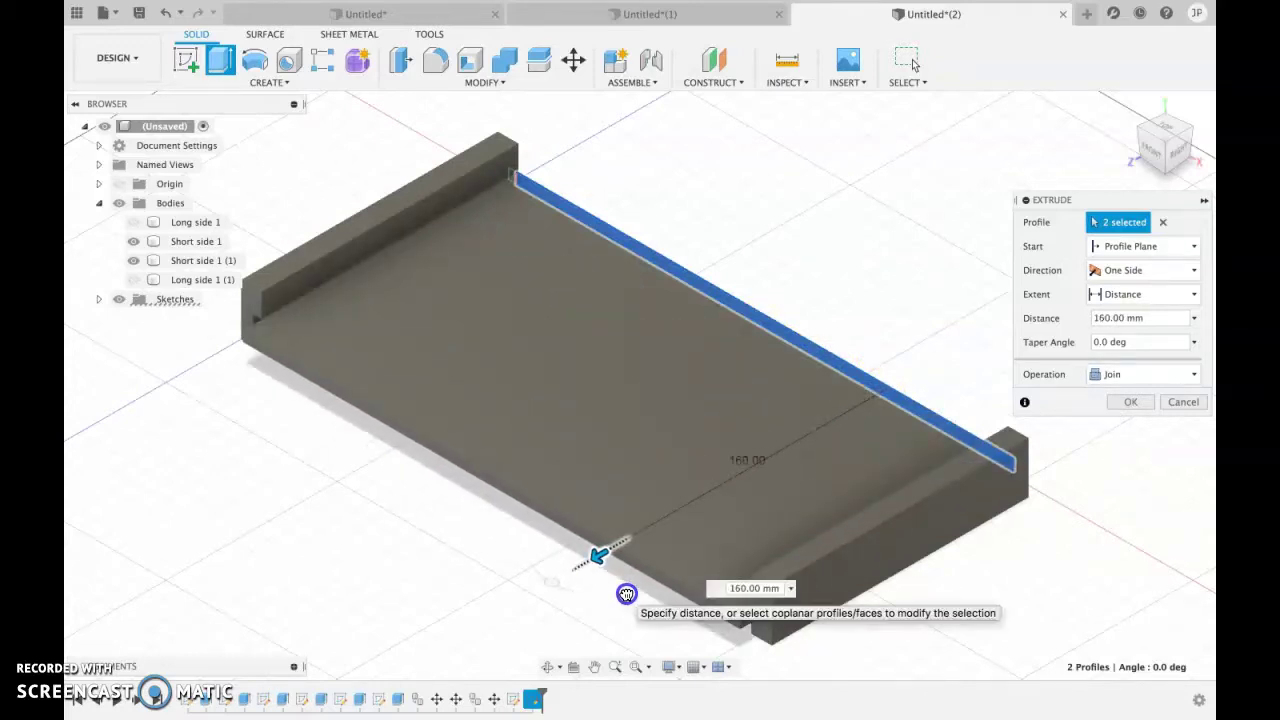
click(758, 580)
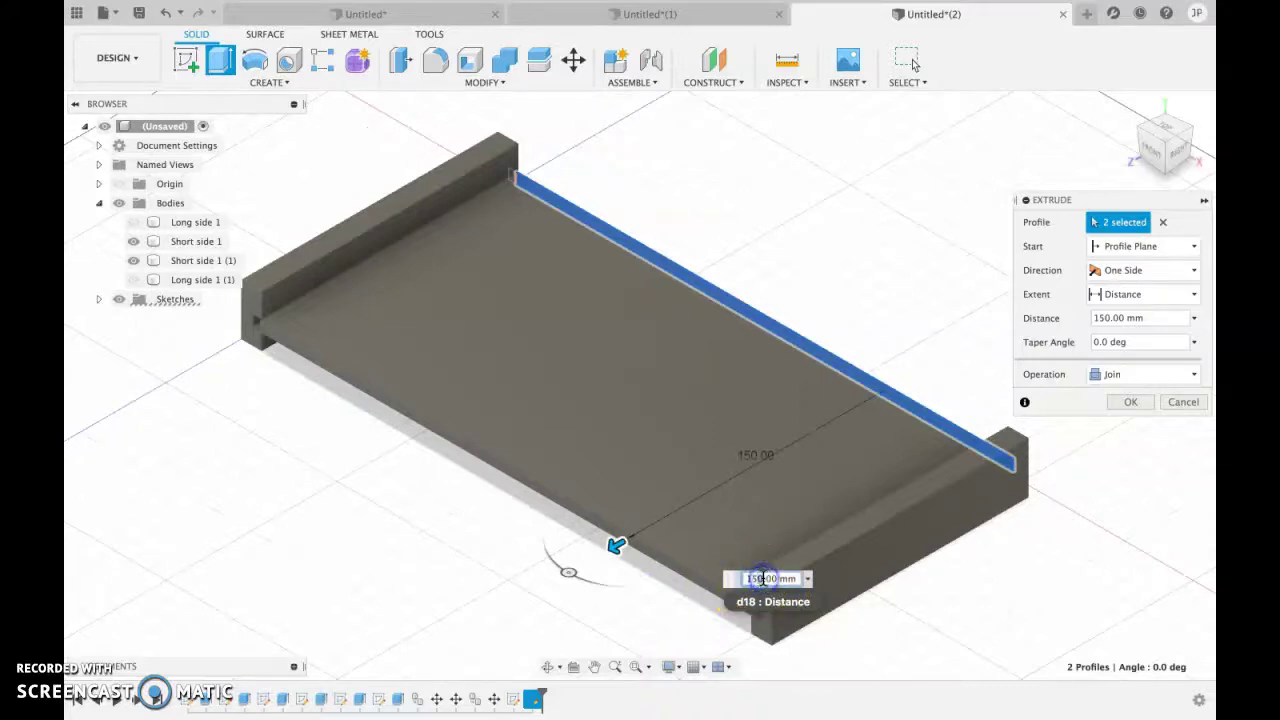
click(1122, 402)
click(1193, 374)
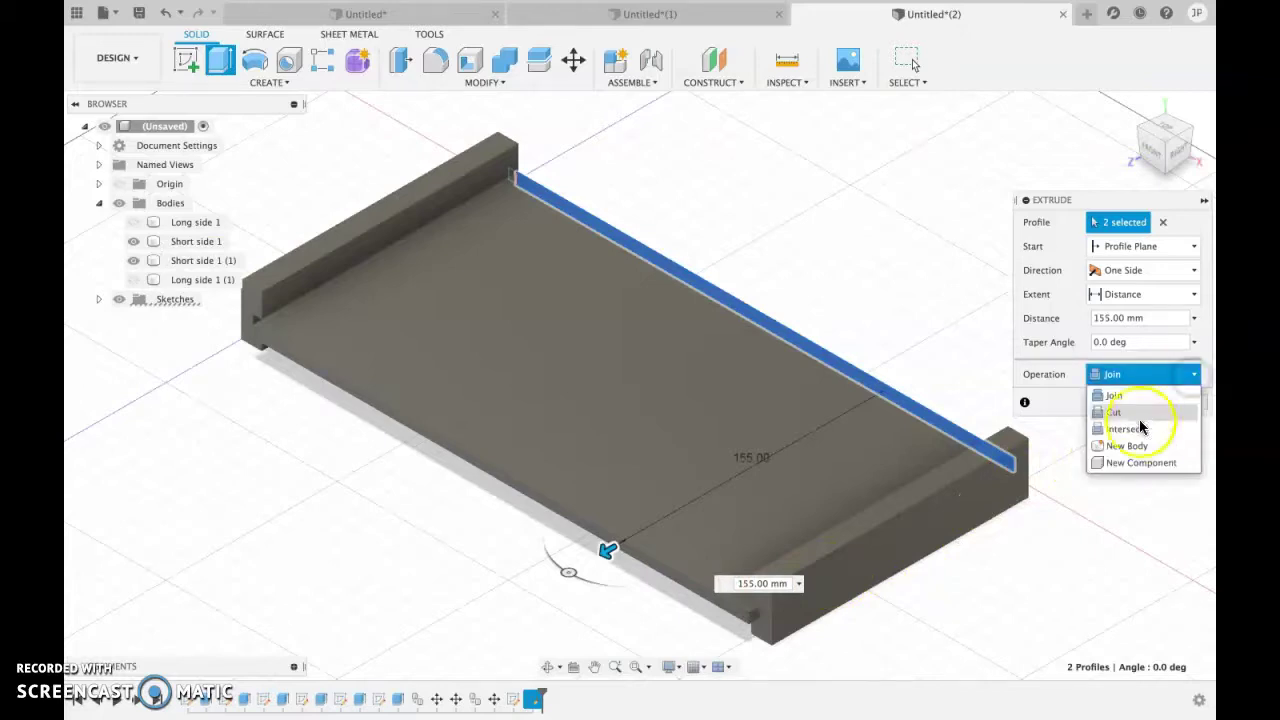
click(1136, 447)
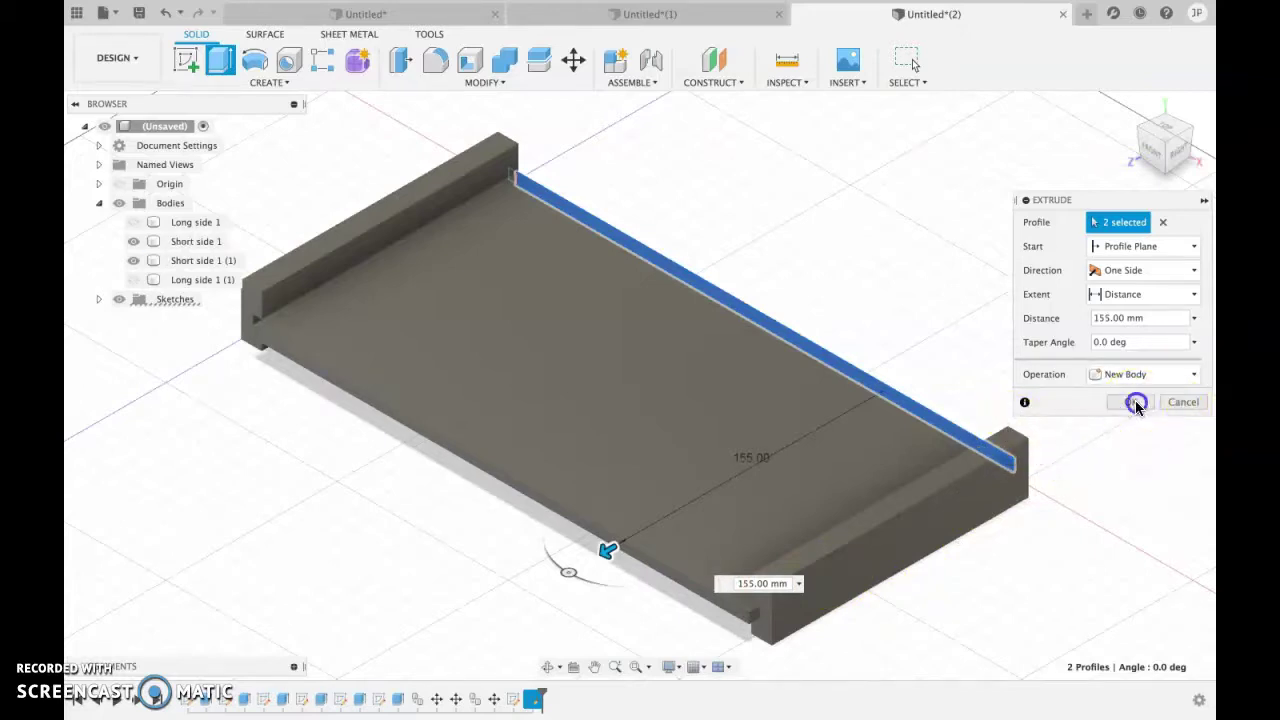
click(1136, 402)
- Show both long sides again and bring up the actions menu on the front long wall's top face
click(133, 279)
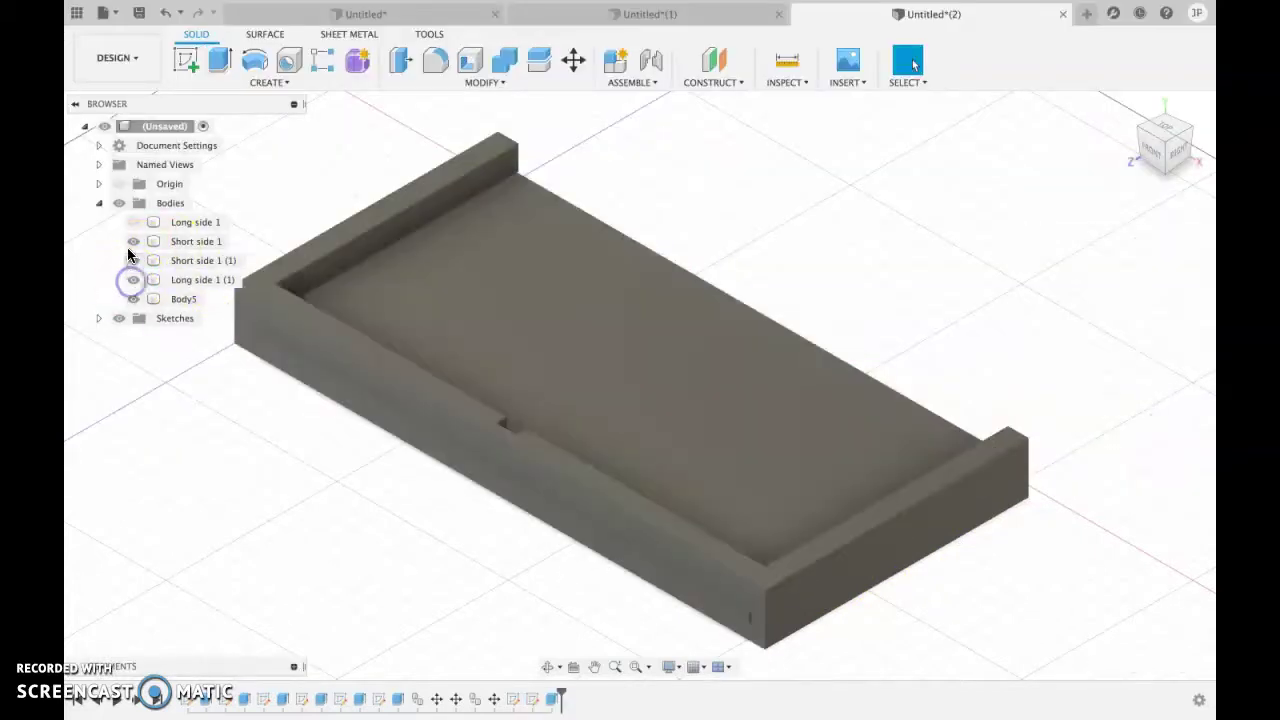
click(133, 222)
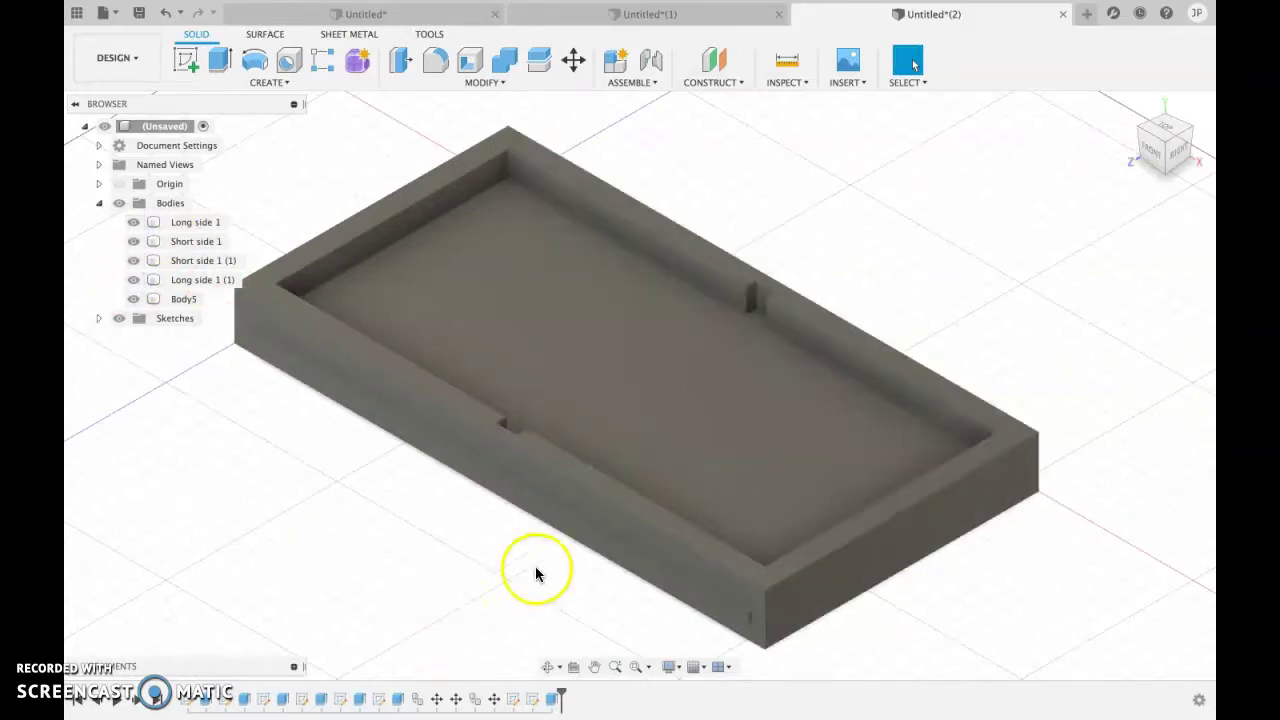
click(722, 603)
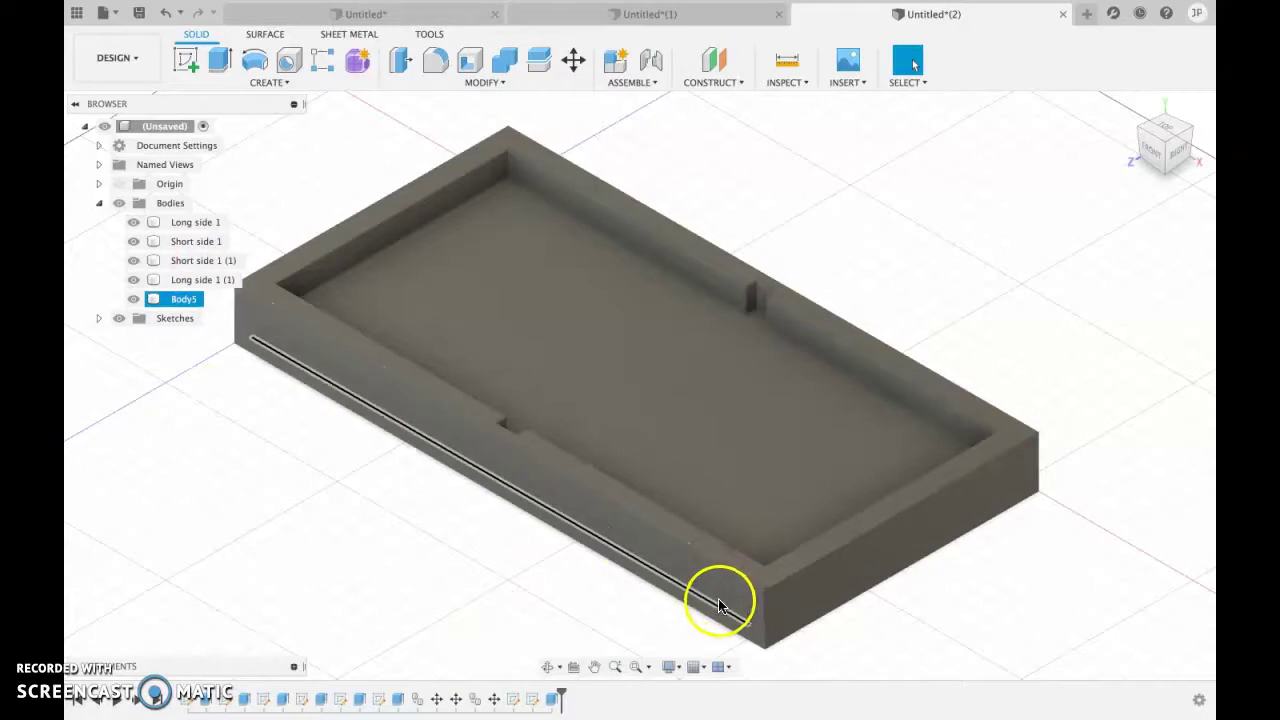
click(745, 593)
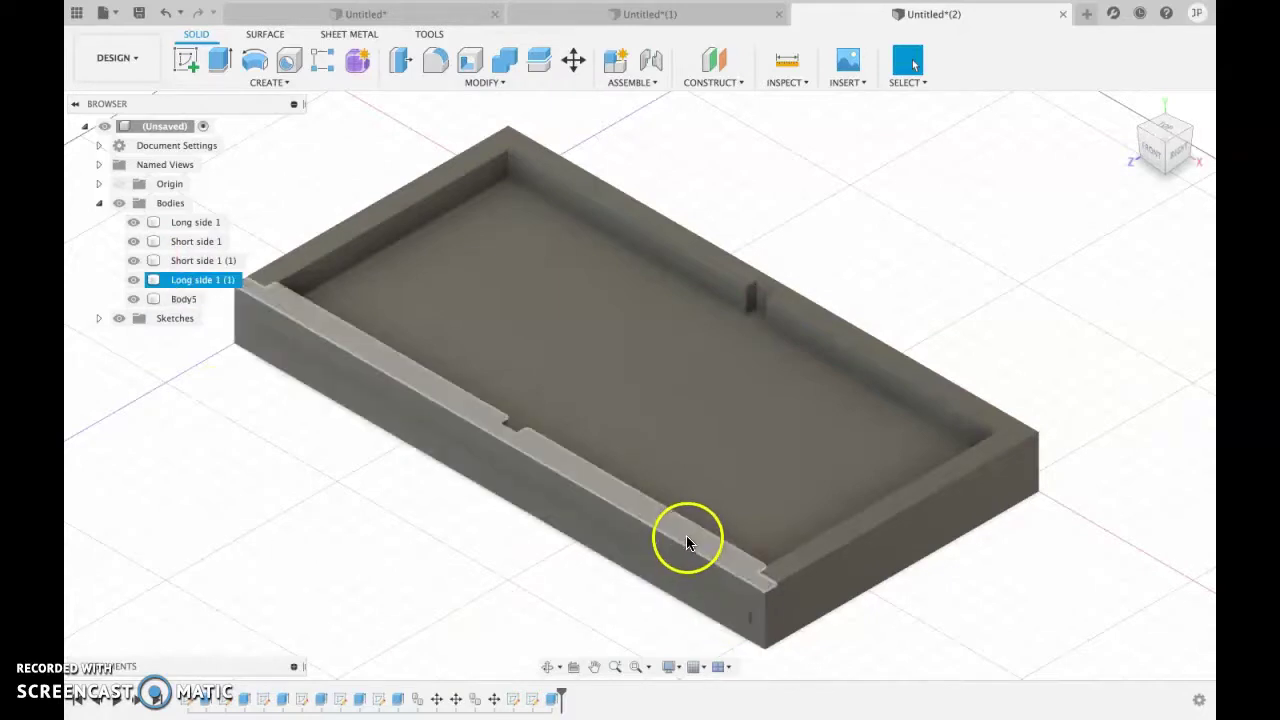
click(686, 532)
right_click(686, 531)
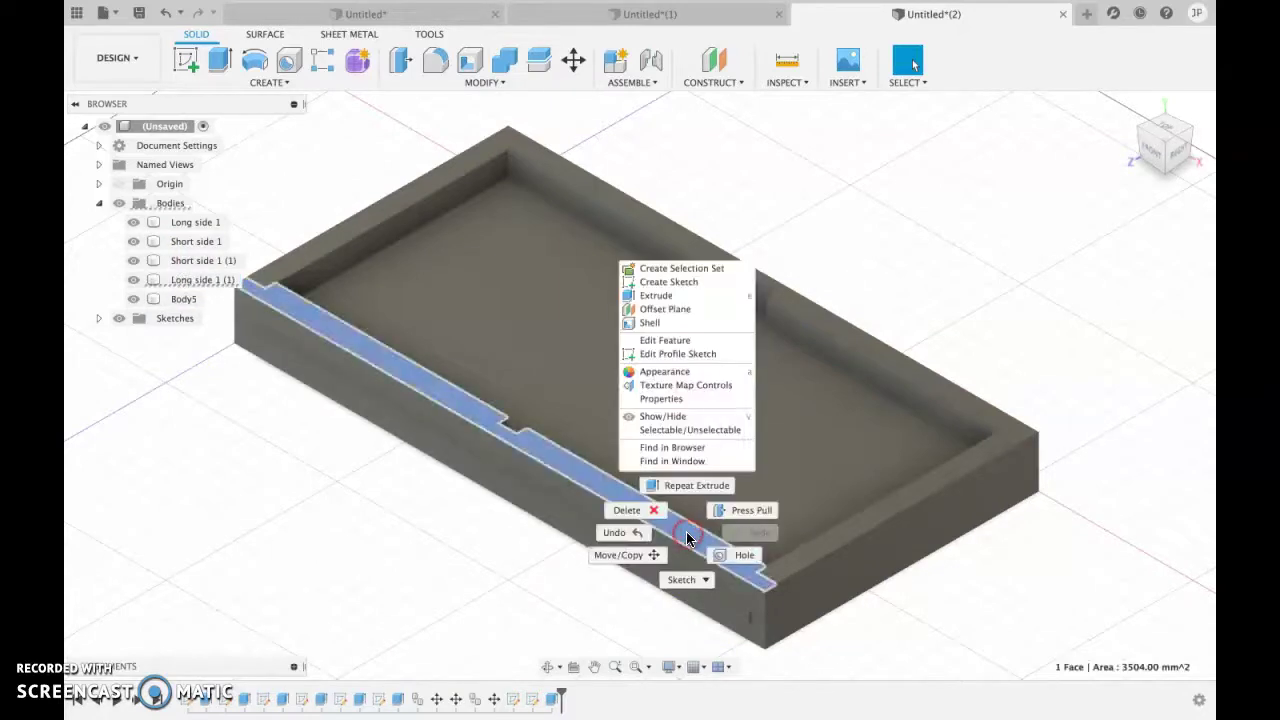
- Start Move/Copy in Bodies mode on the front long wall, Long side 1 (1)
click(646, 558)
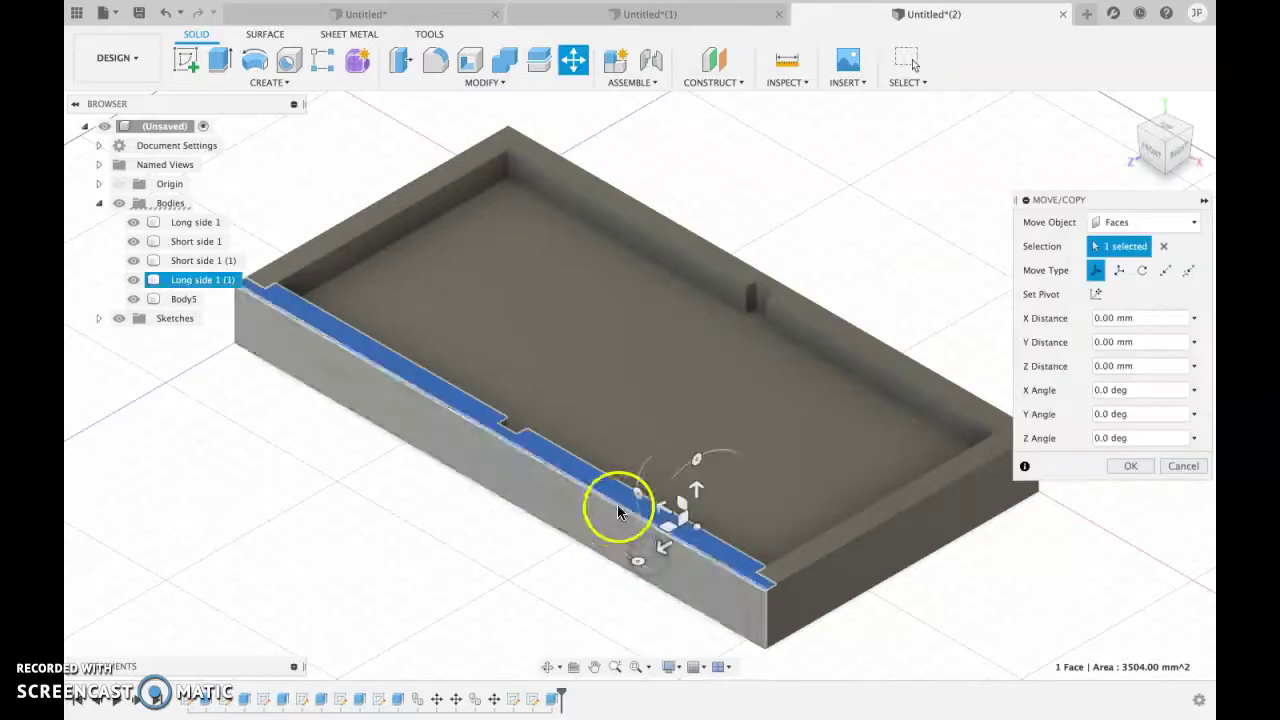
click(1143, 222)
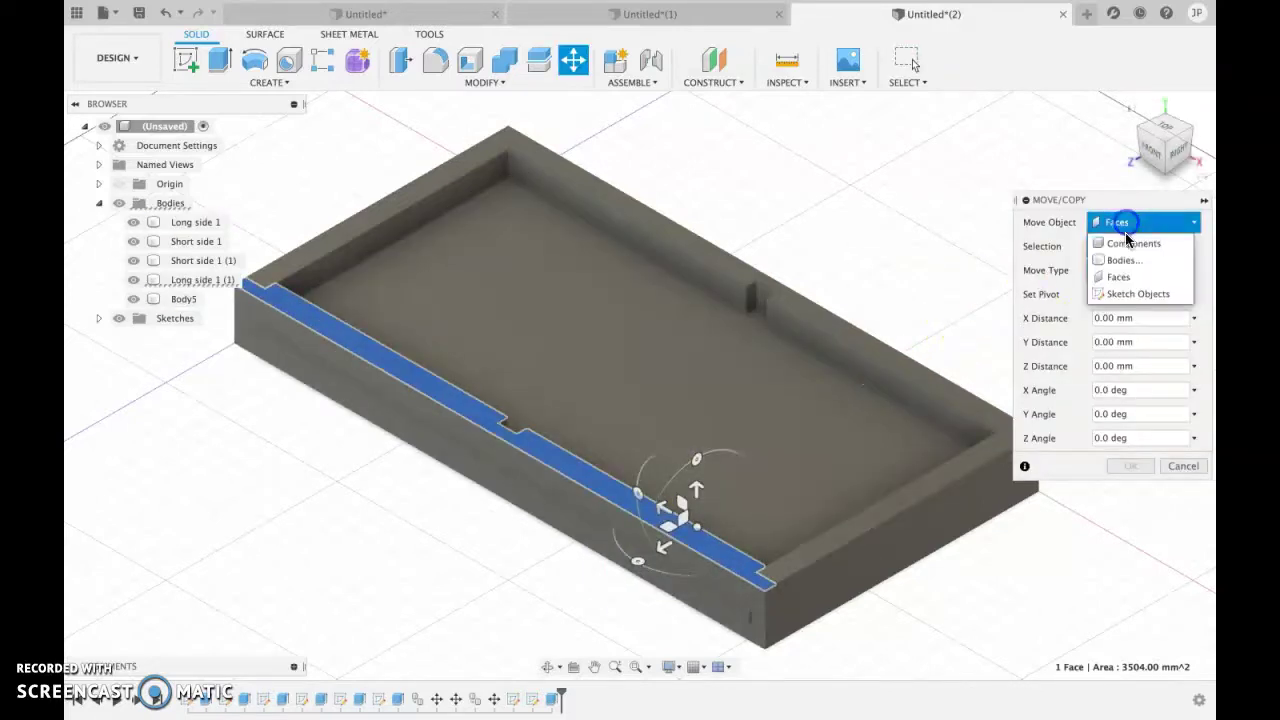
click(1125, 245)
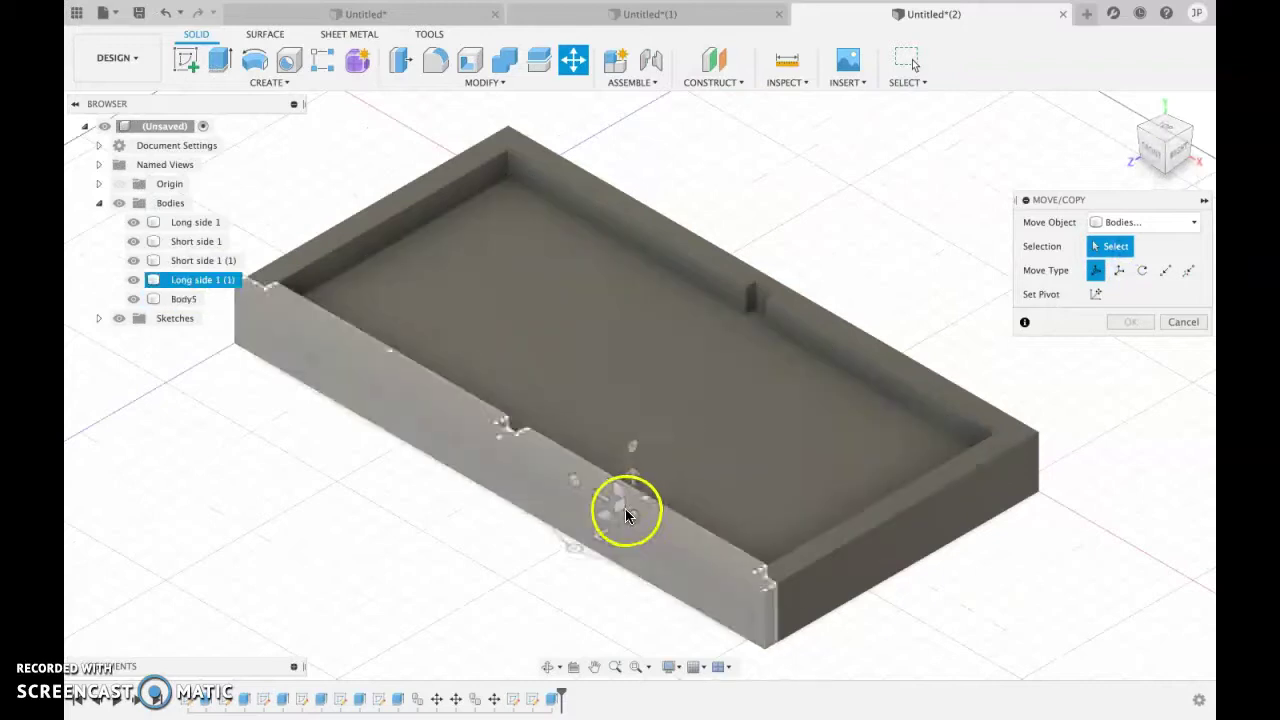
click(623, 511)
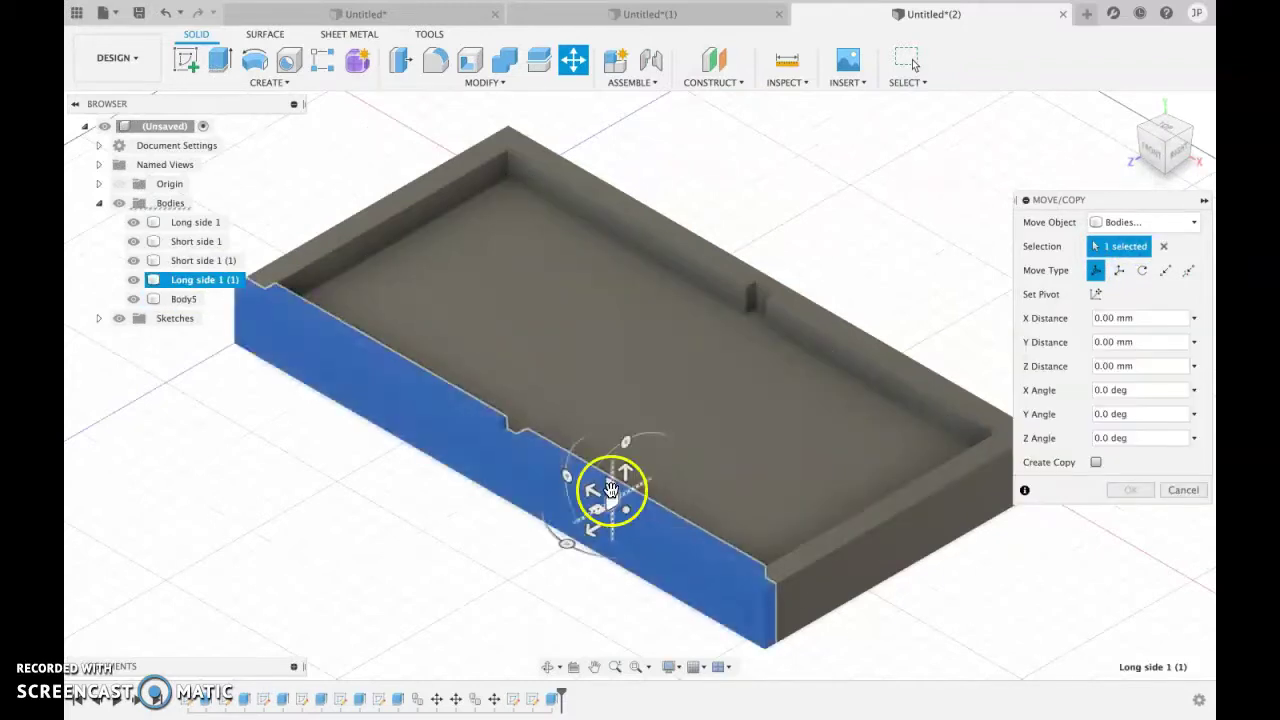
drag(594, 536, 570, 548)
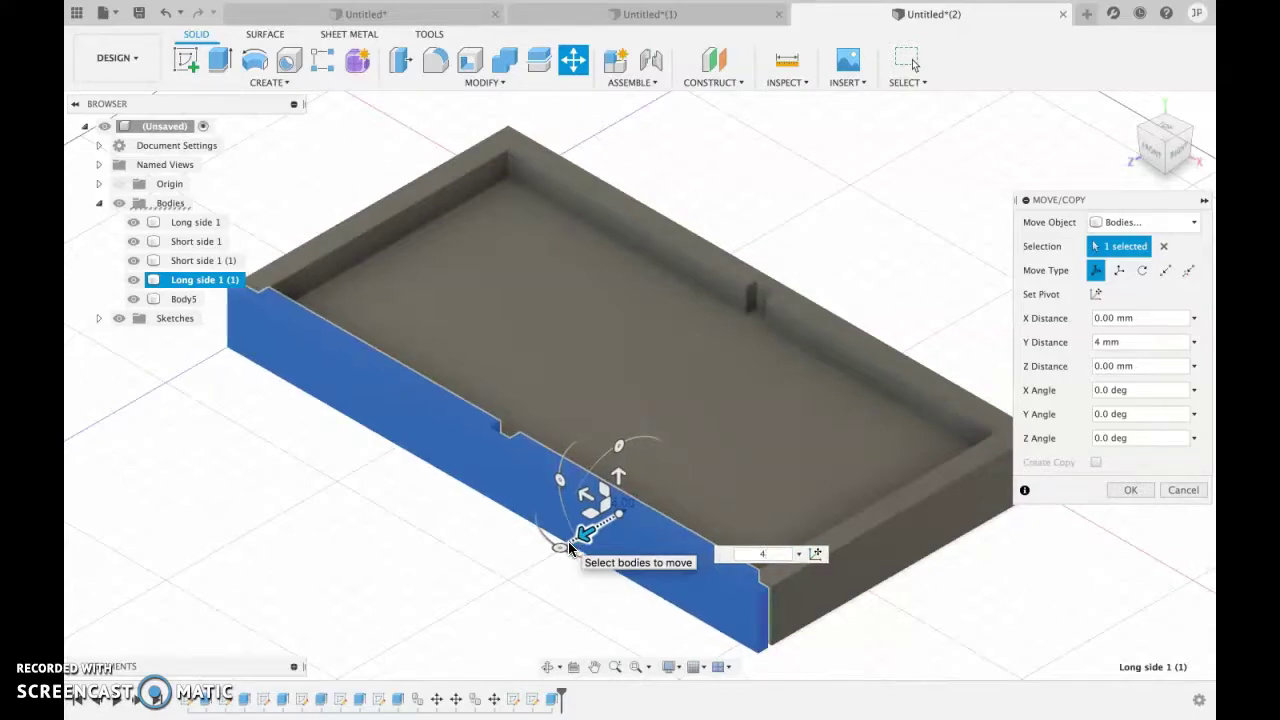
- From the Top view, shift Long side 1 (1) 2 mm in Y and accept the move
click(1209, 145)
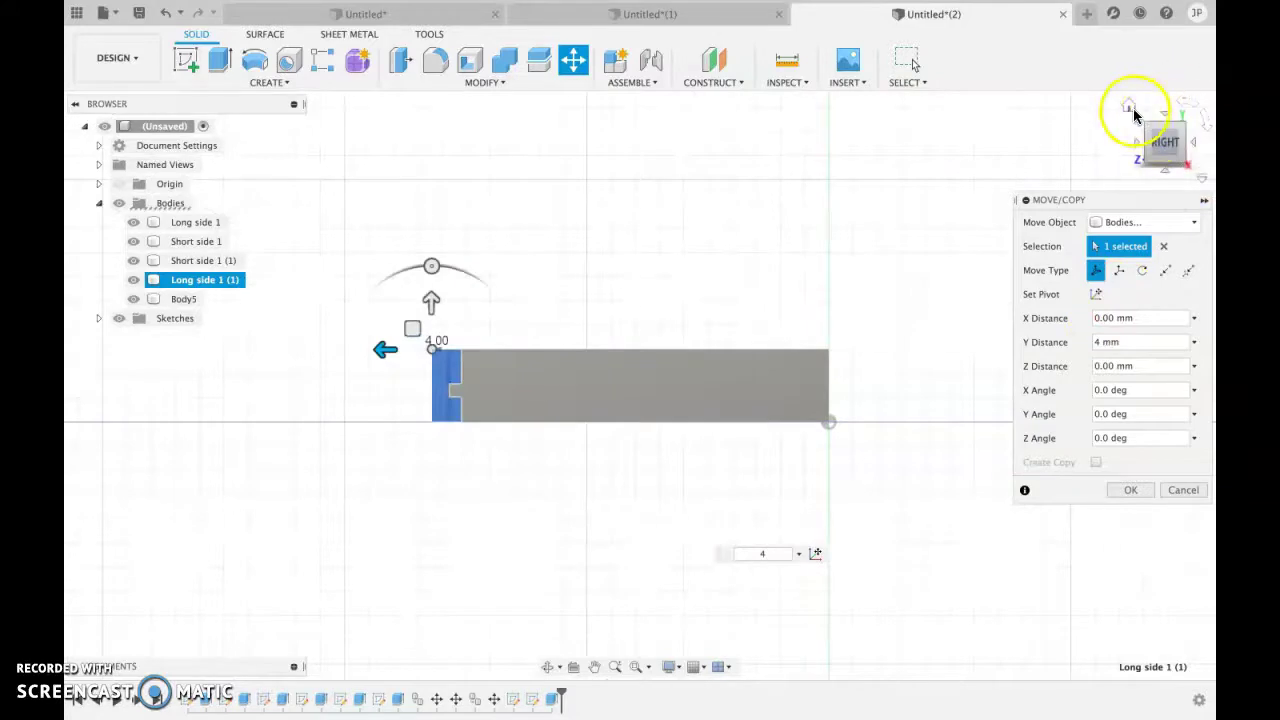
click(1163, 119)
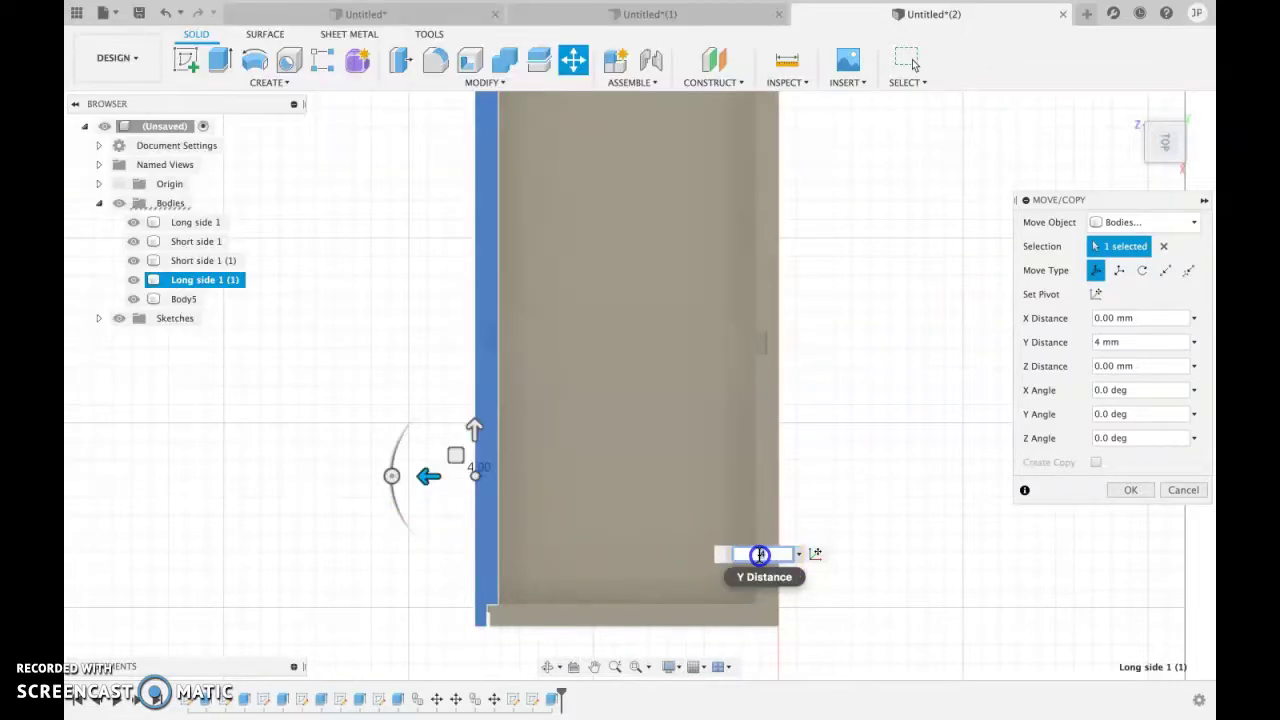
text(3)
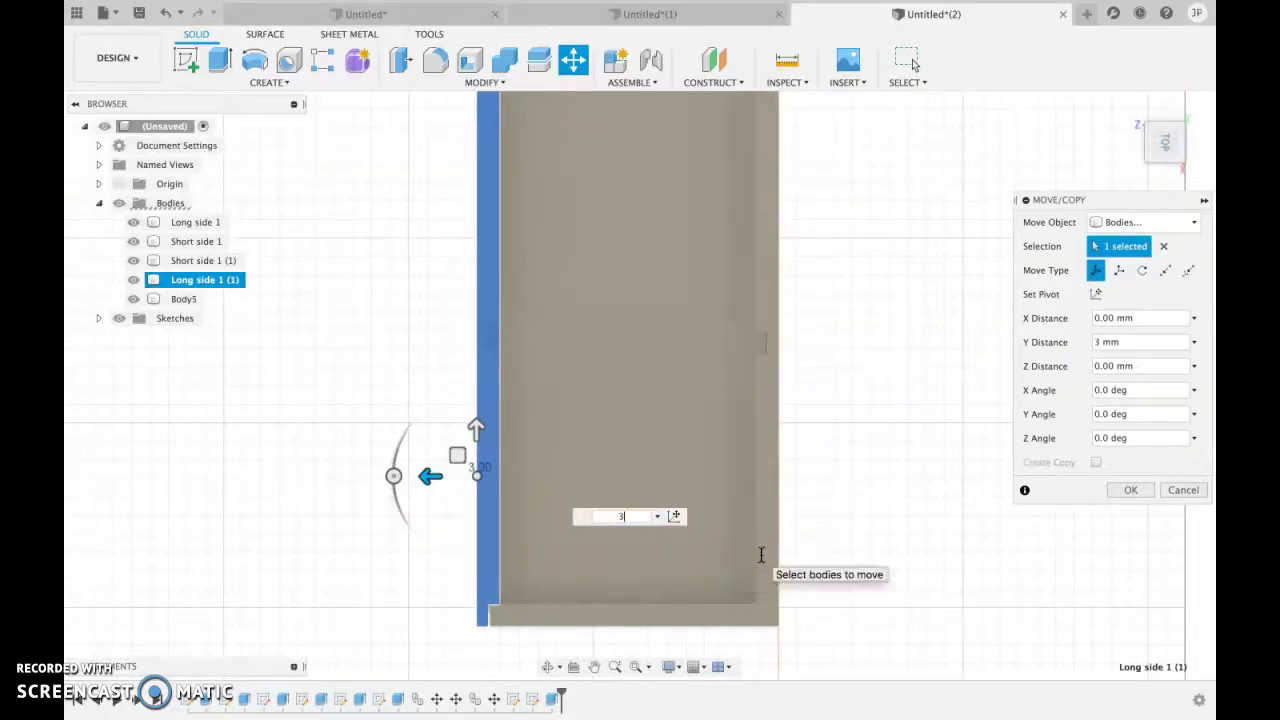
click(734, 555)
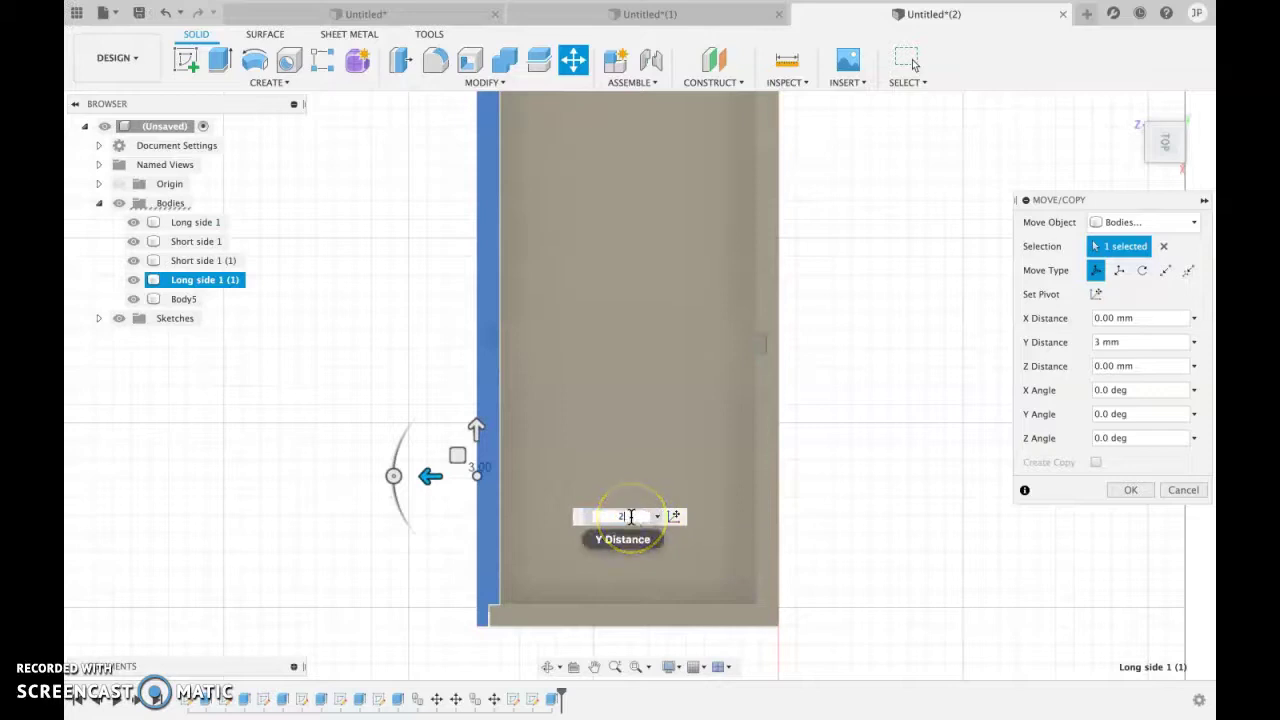
click(857, 529)
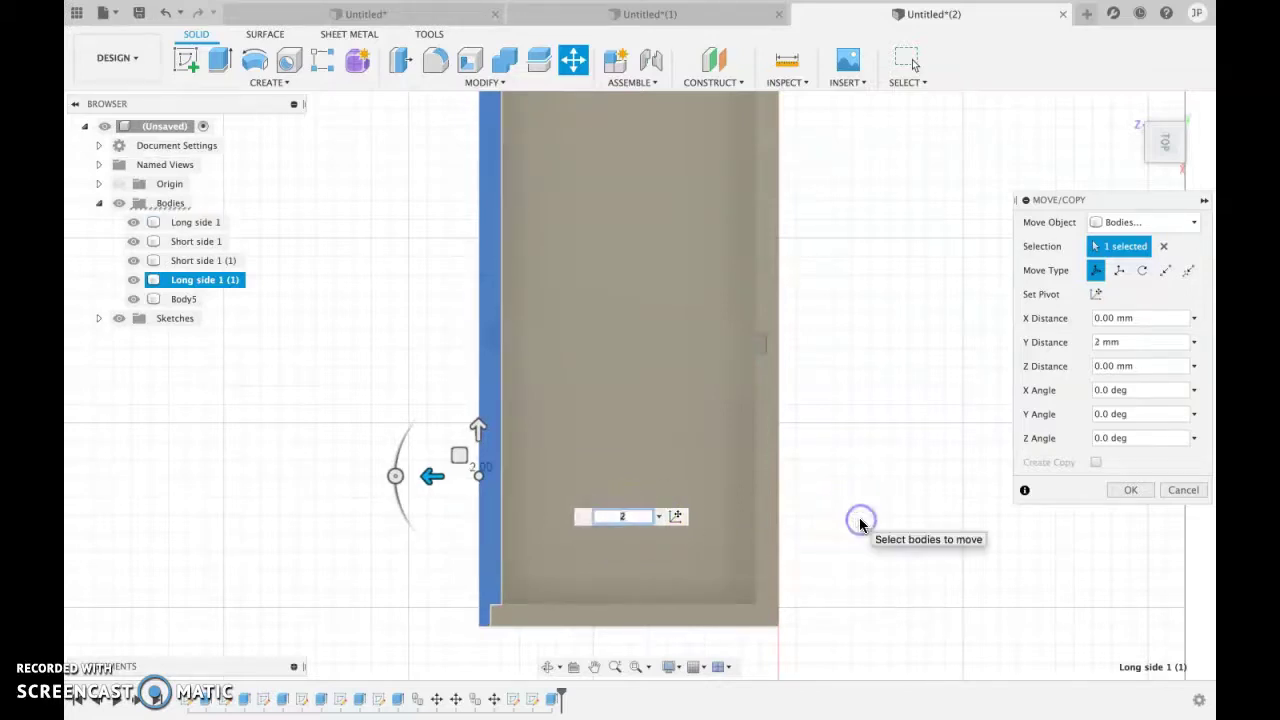
click(946, 429)
click(1190, 155)
click(1130, 494)
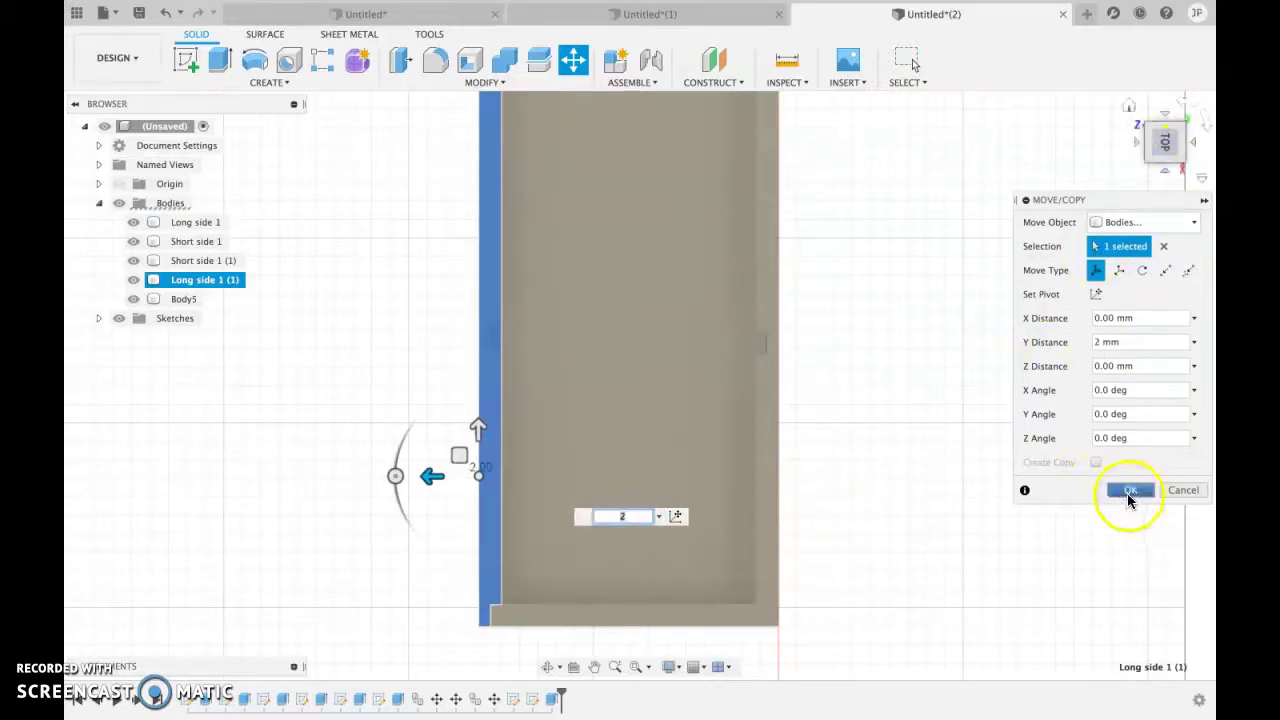
- Return to the home view and select the floor body and back long wall
click(1130, 108)
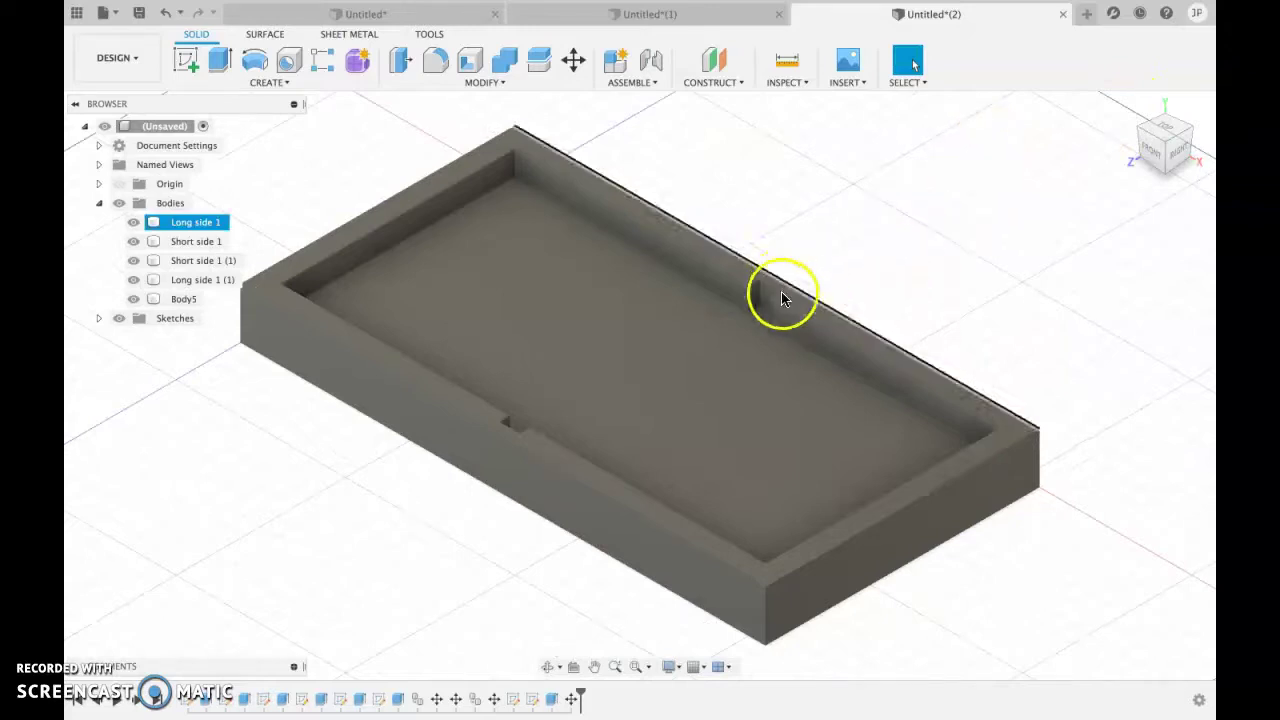
click(766, 309)
click(764, 296)
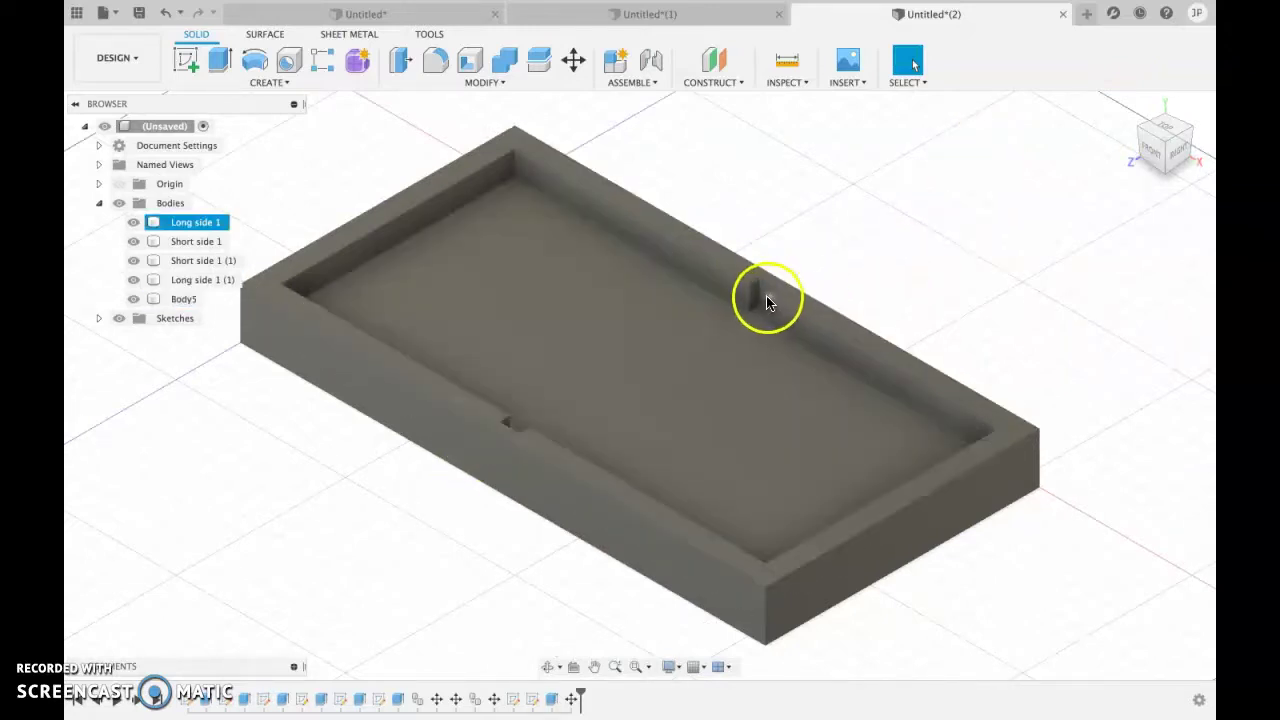
- Start a sketch on the face inside the back wall's slot and hide Long side 1 (1)
scroll(778, 304, down, 2)
scroll(778, 304, up, 5)
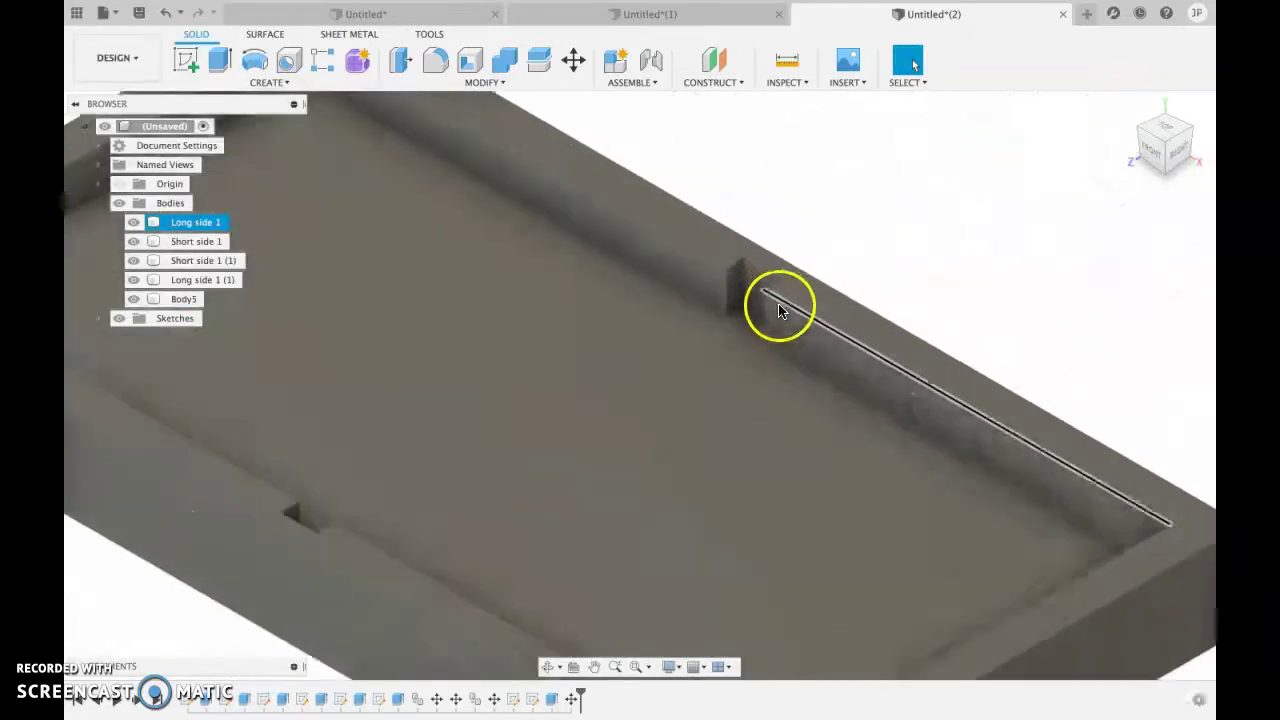
click(186, 60)
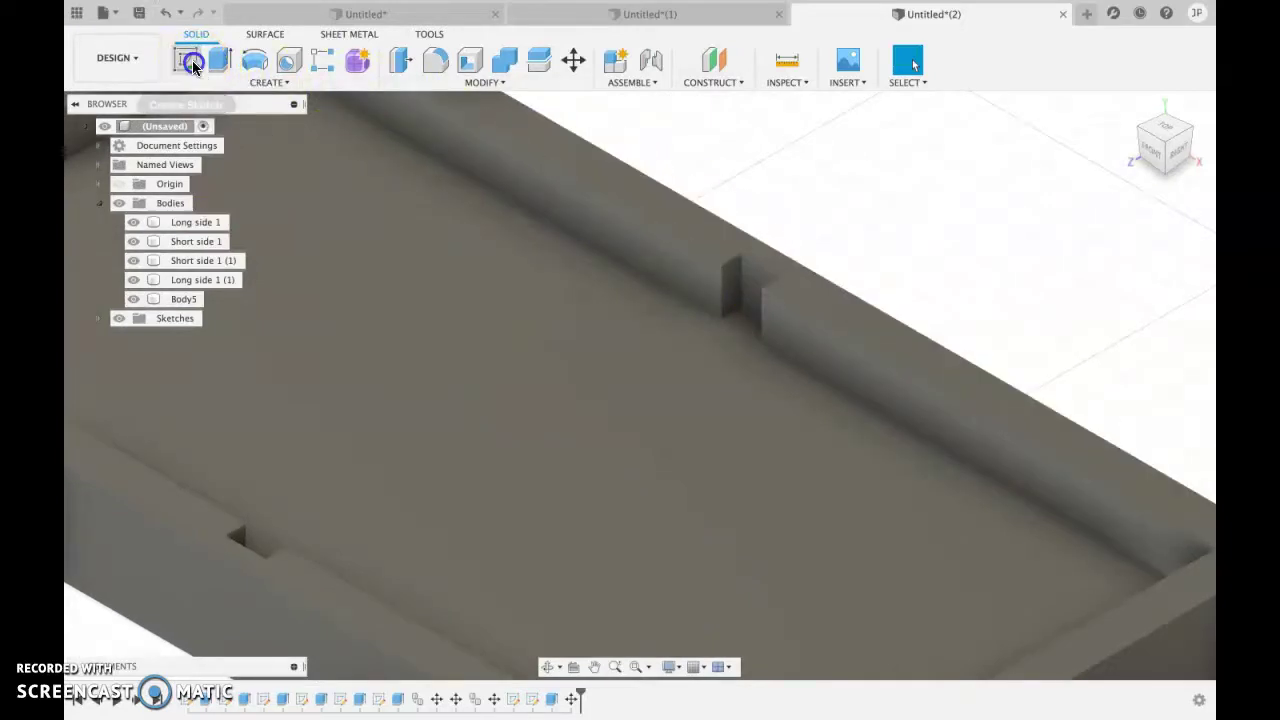
click(752, 290)
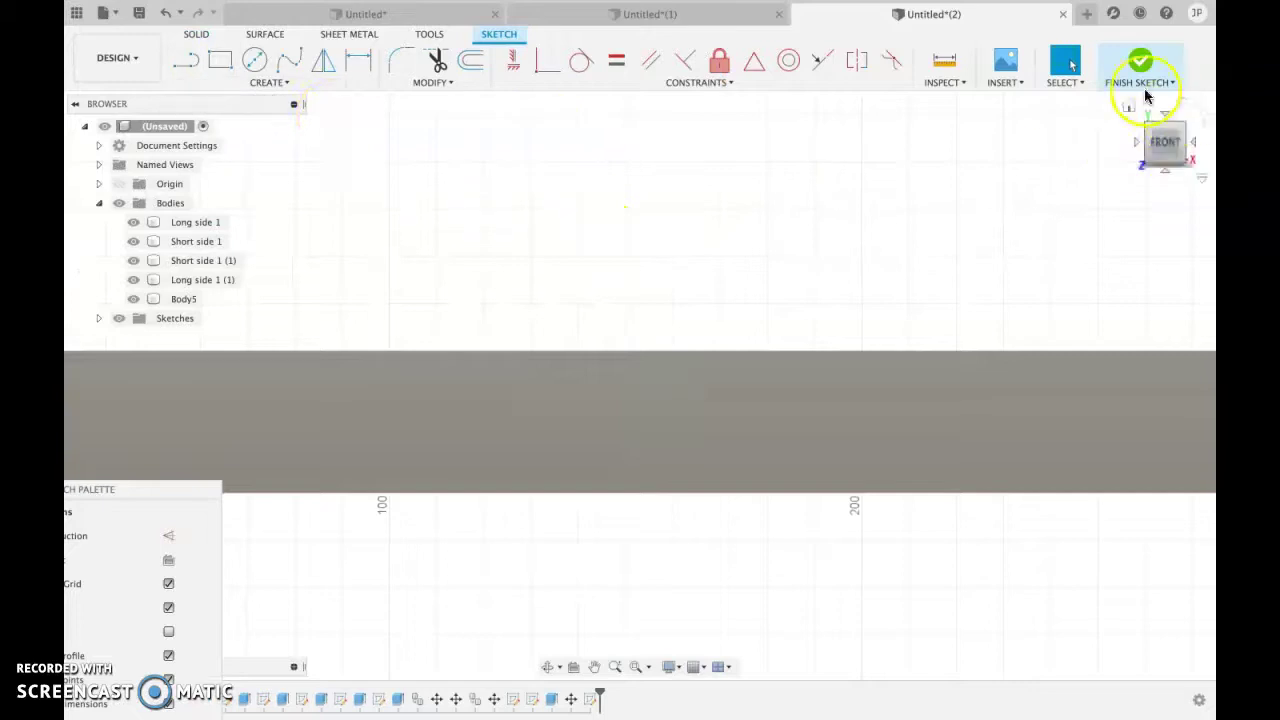
click(131, 285)
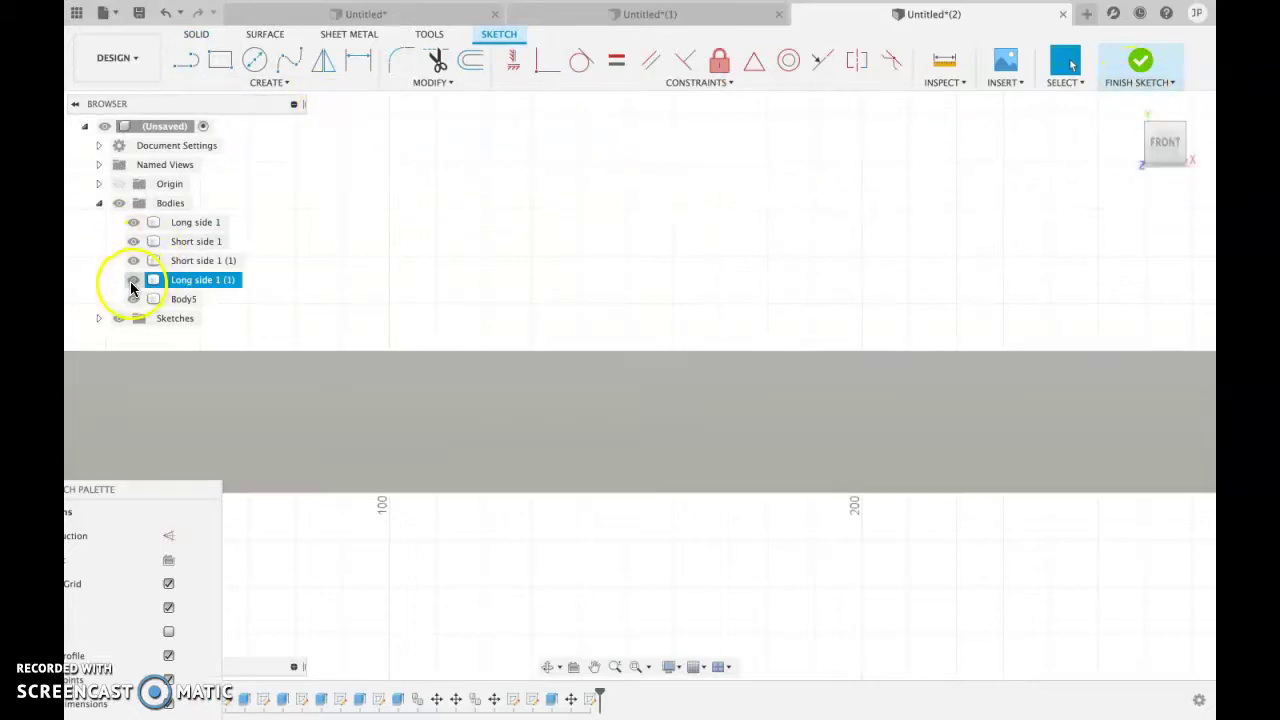
click(131, 286)
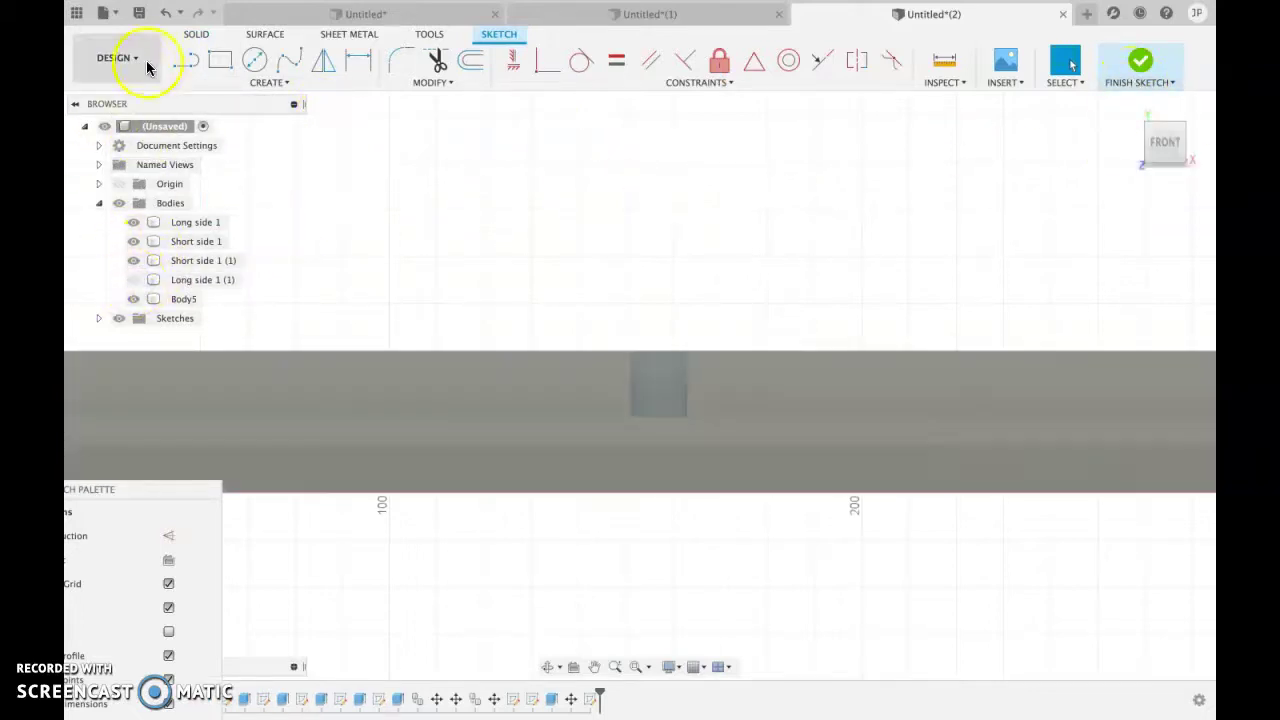
- Draw a 12 × 14 mm two-point rectangle at the slot and finish the sketch
click(216, 62)
click(631, 349)
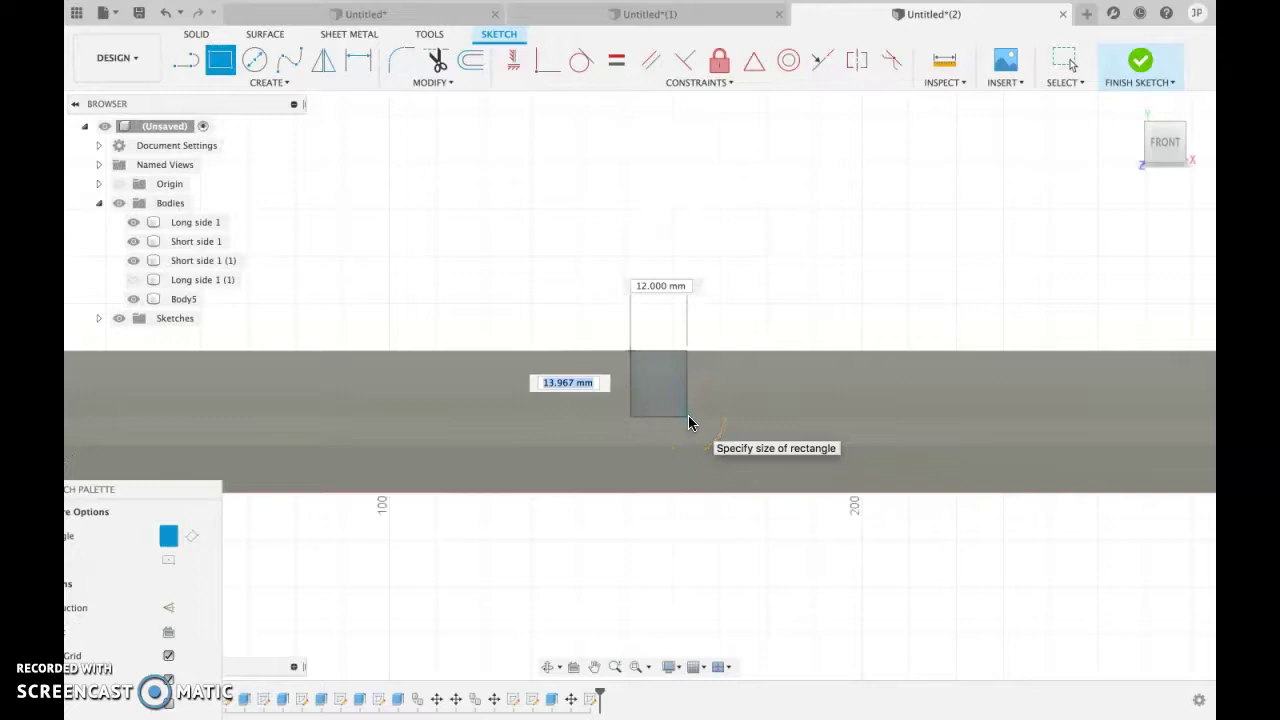
text(14)
click(688, 422)
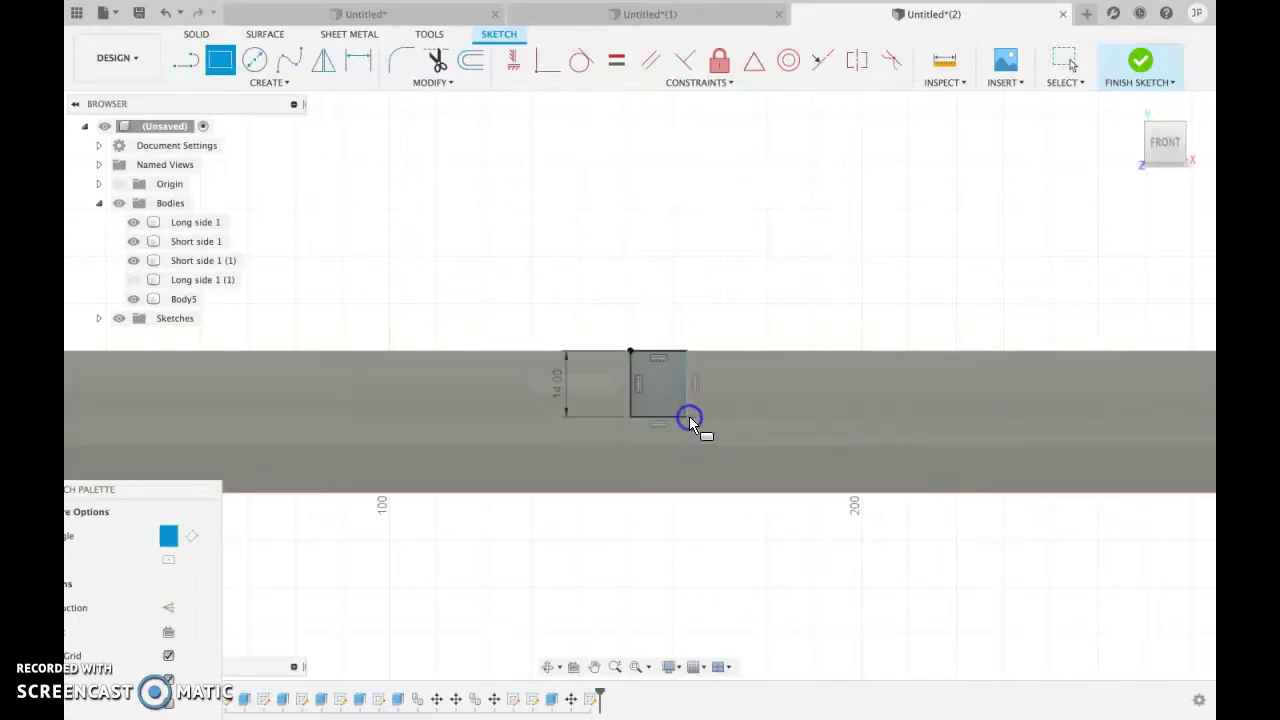
click(1137, 67)
click(1128, 108)
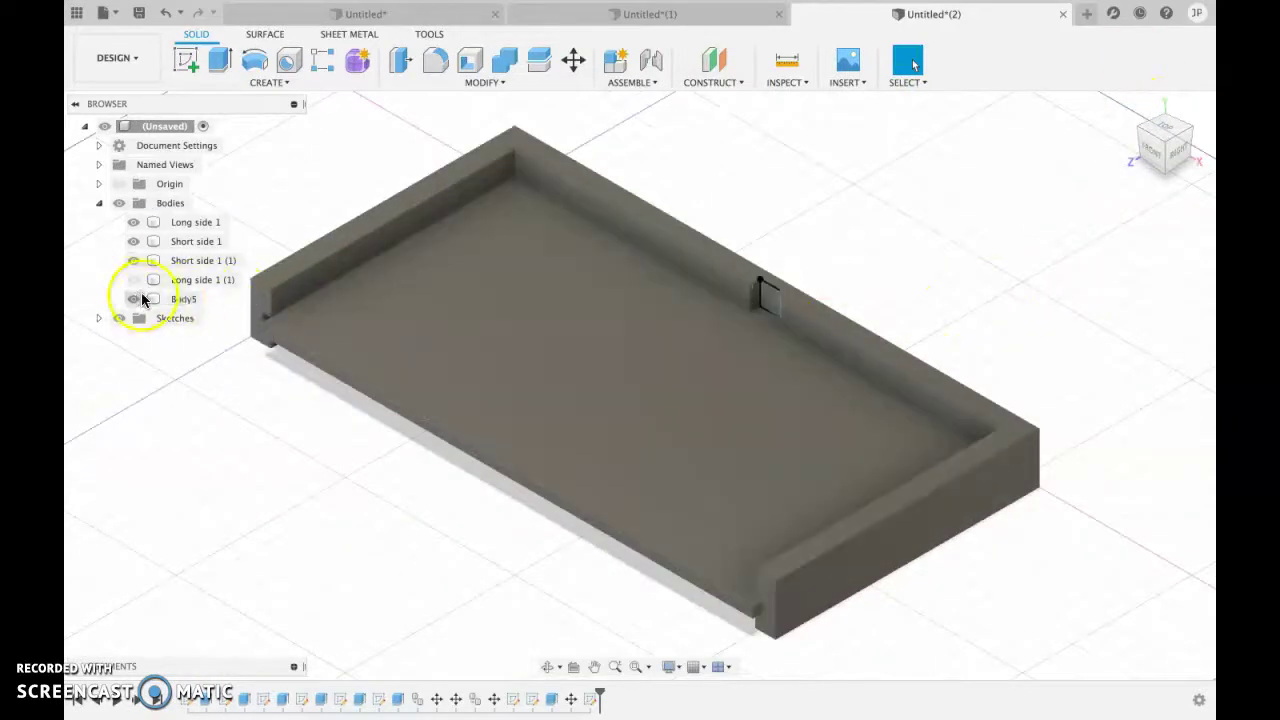
- Show Long side 1 (1) and extrude the slot rectangle 150 mm across the tray as new body Body6
click(133, 280)
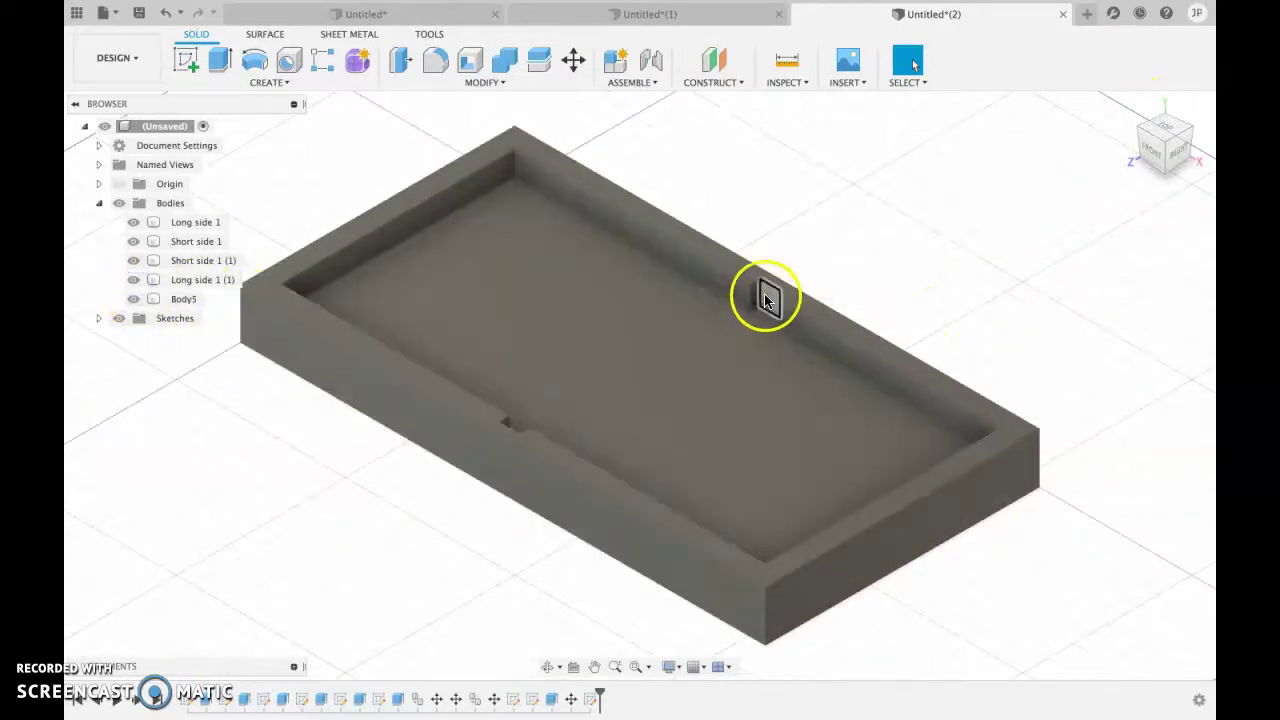
click(766, 298)
key(e)
drag(755, 308, 498, 445)
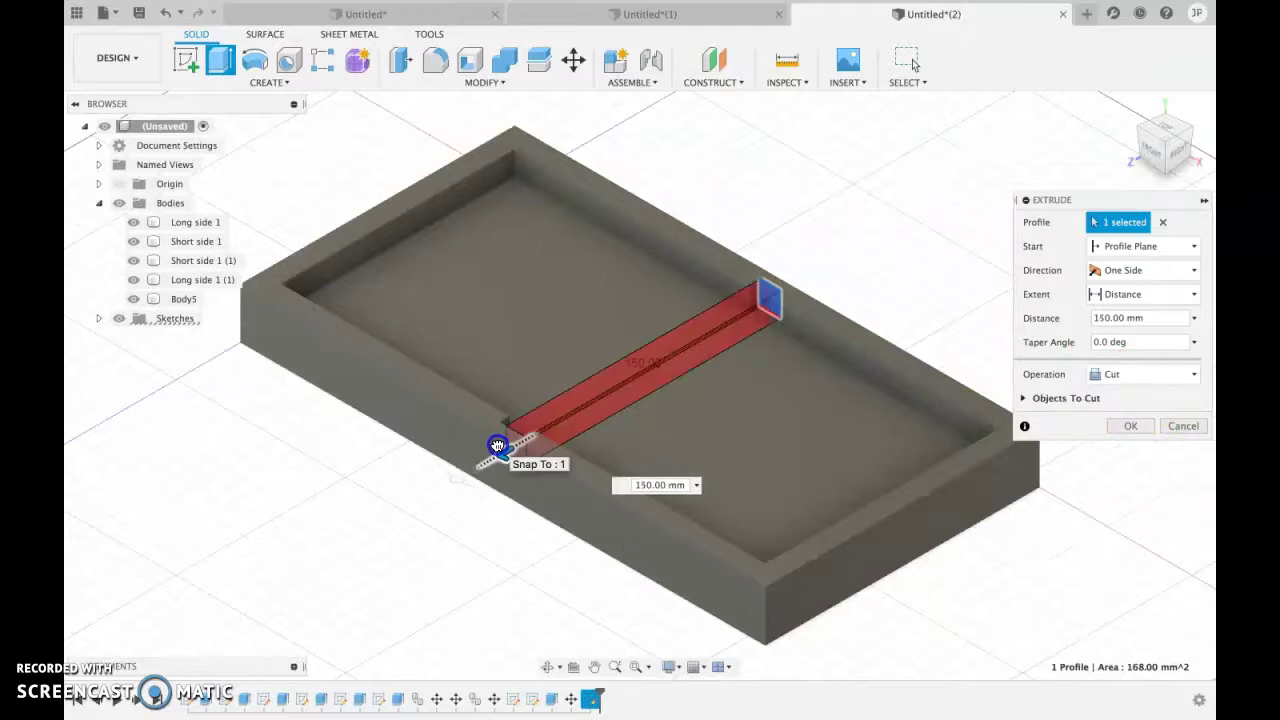
click(1158, 160)
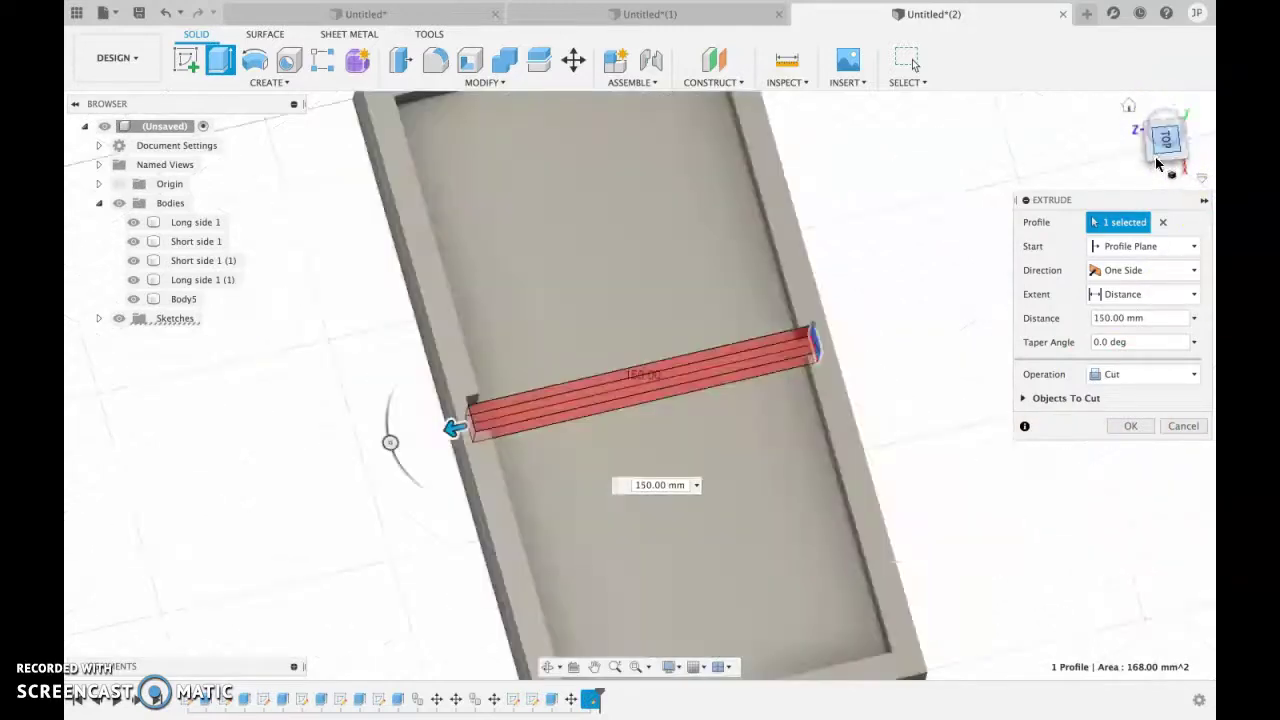
click(865, 318)
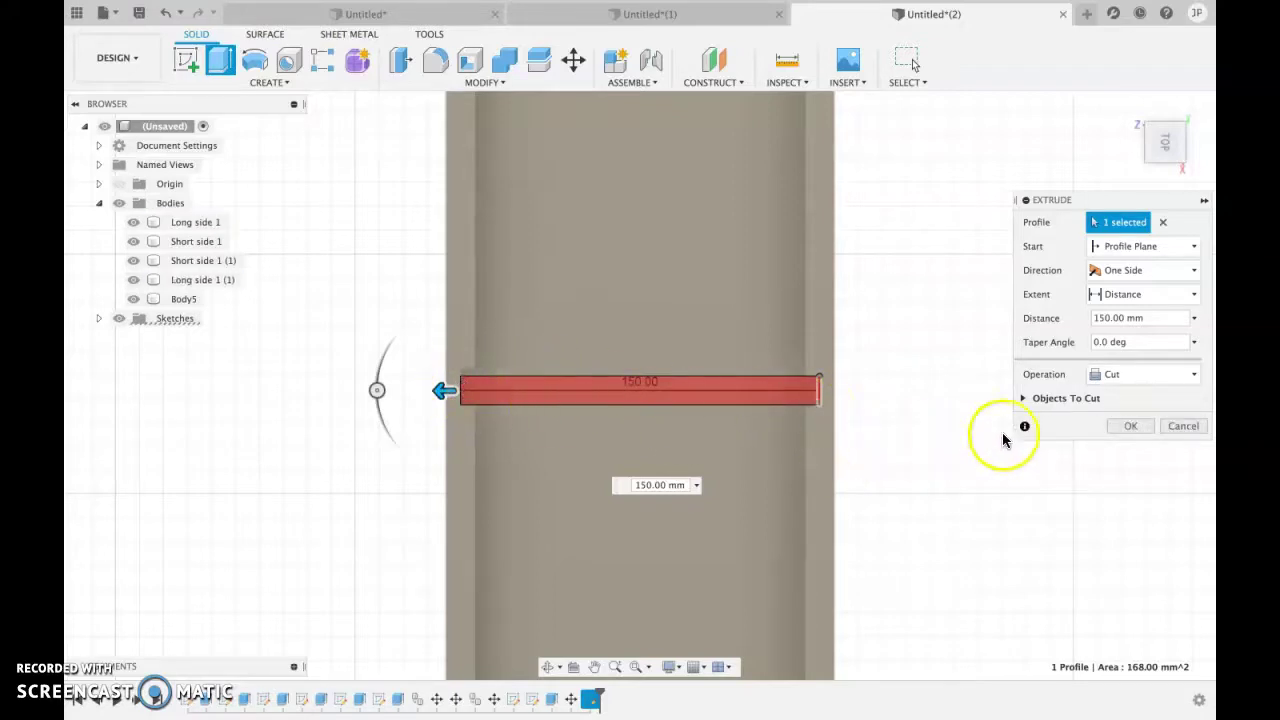
click(1186, 374)
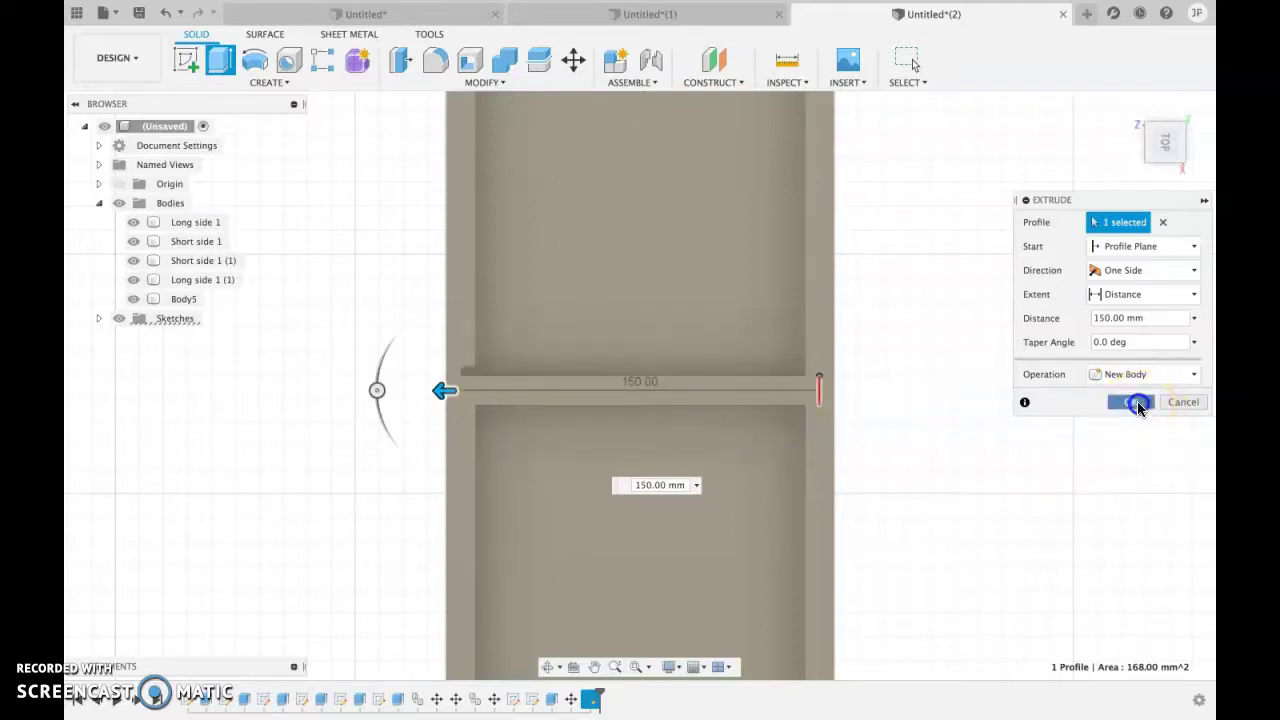
click(1136, 402)
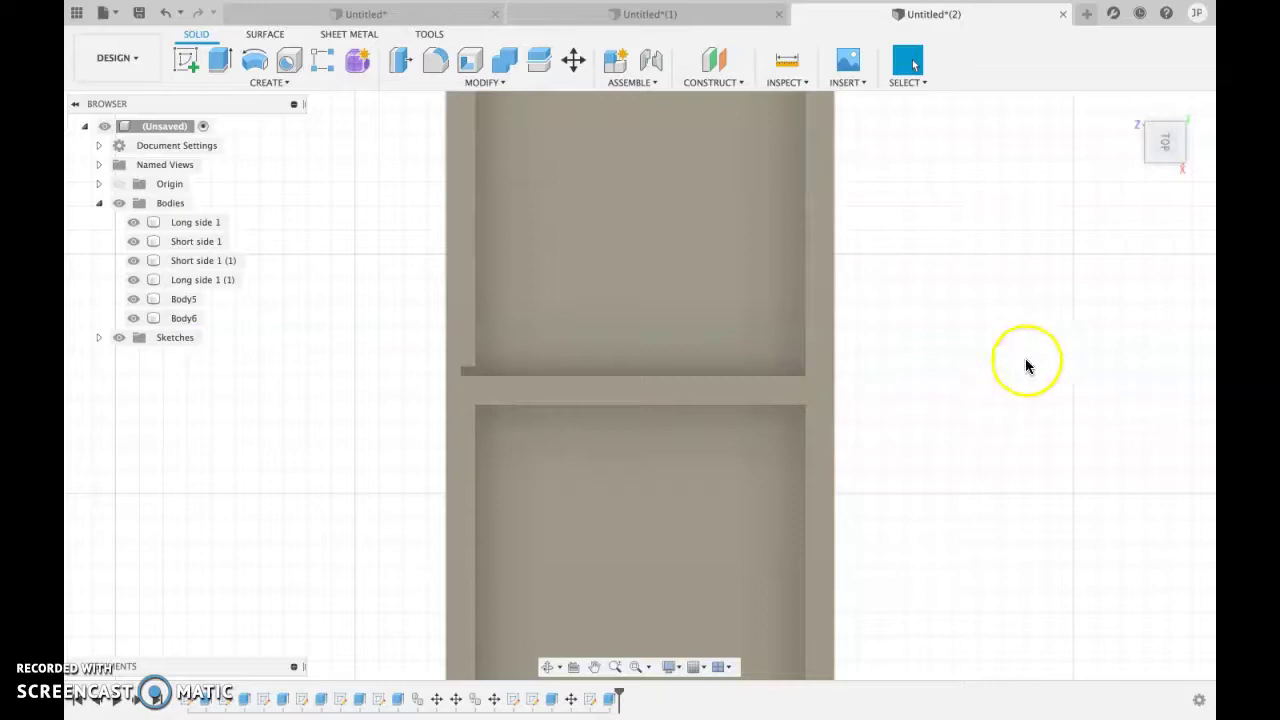
- Open Appearance and apply Bamboo Light – Semigloss to the divider, floor panel Body5 and other parts
click(1131, 108)
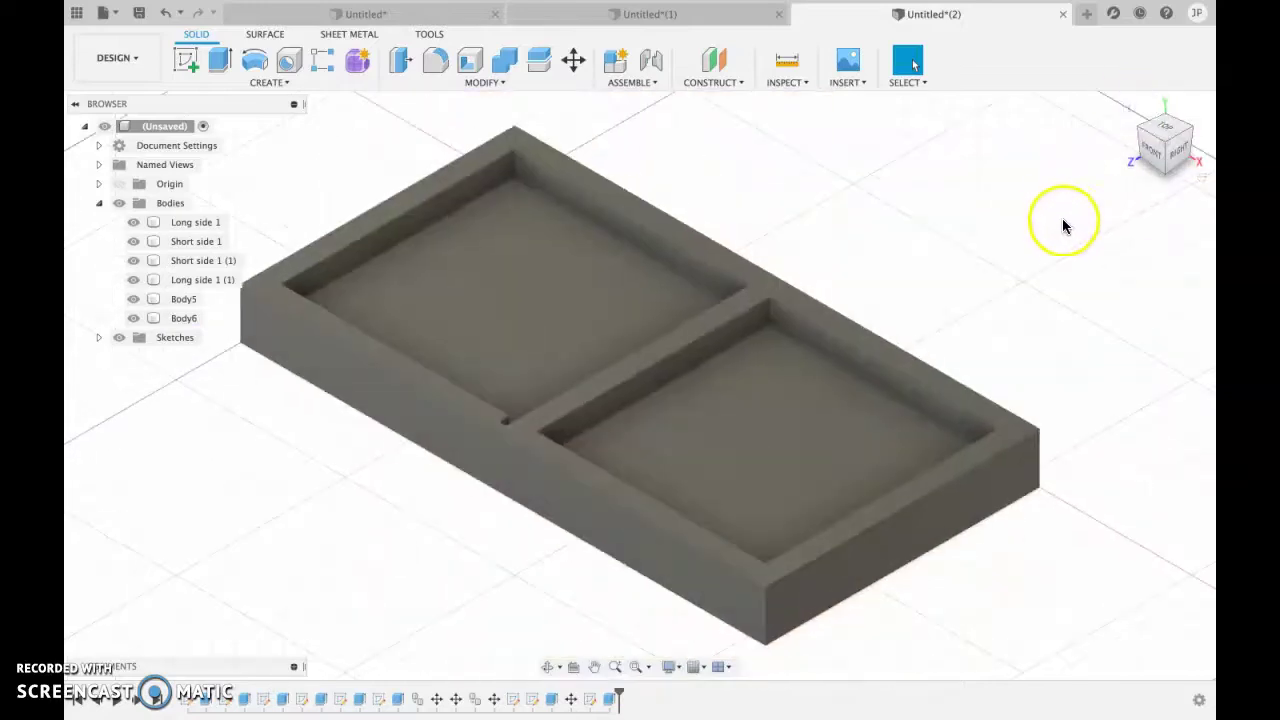
key(a)
click(641, 127)
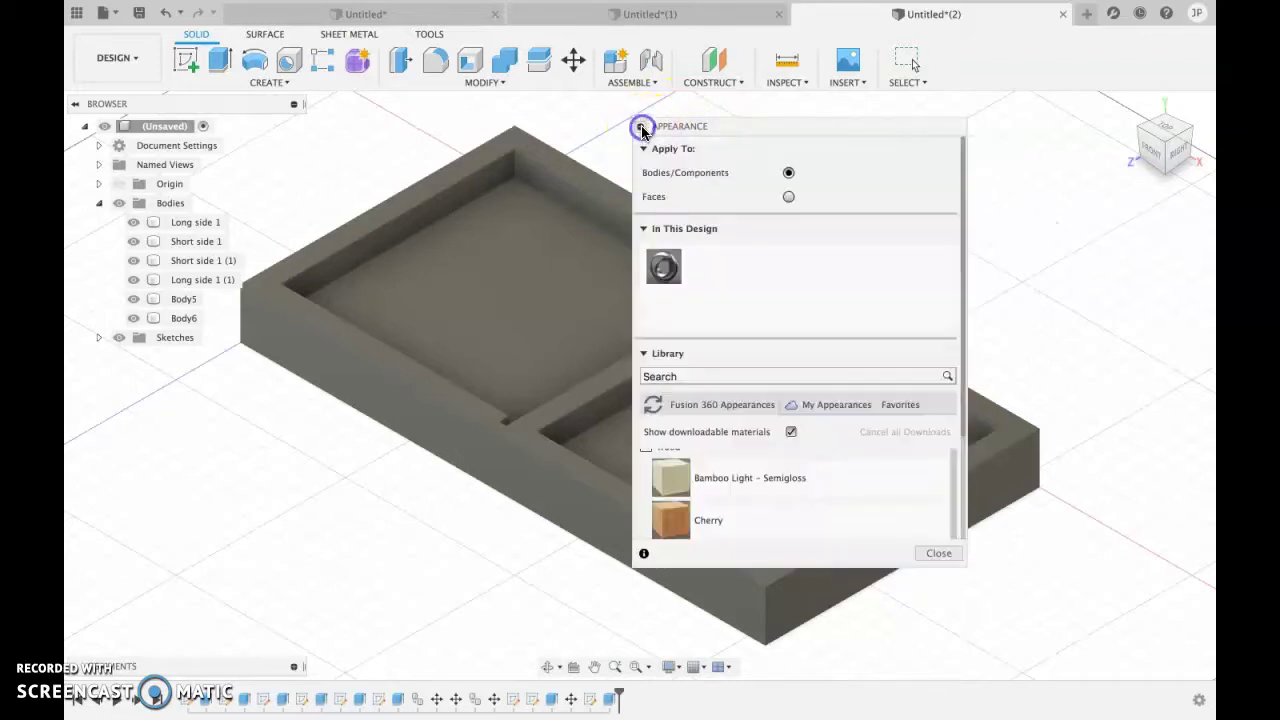
drag(672, 474, 528, 422)
click(682, 481)
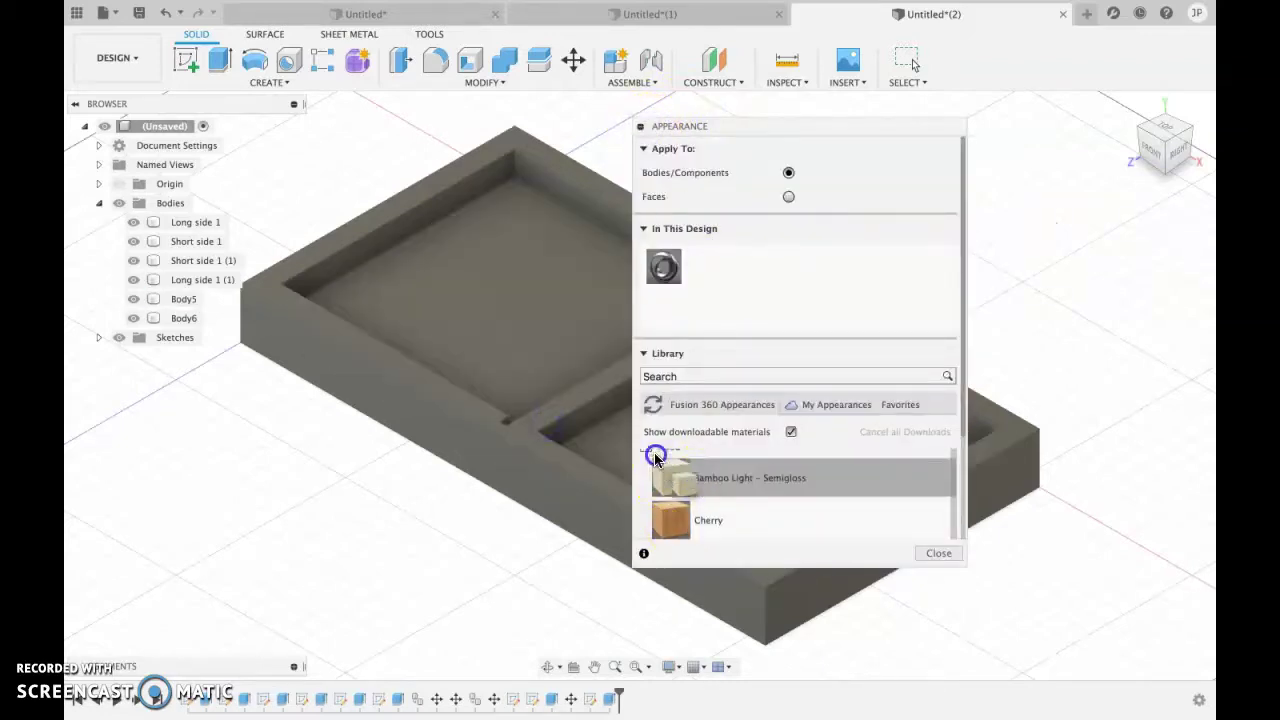
drag(642, 447, 587, 397)
drag(684, 482, 311, 247)
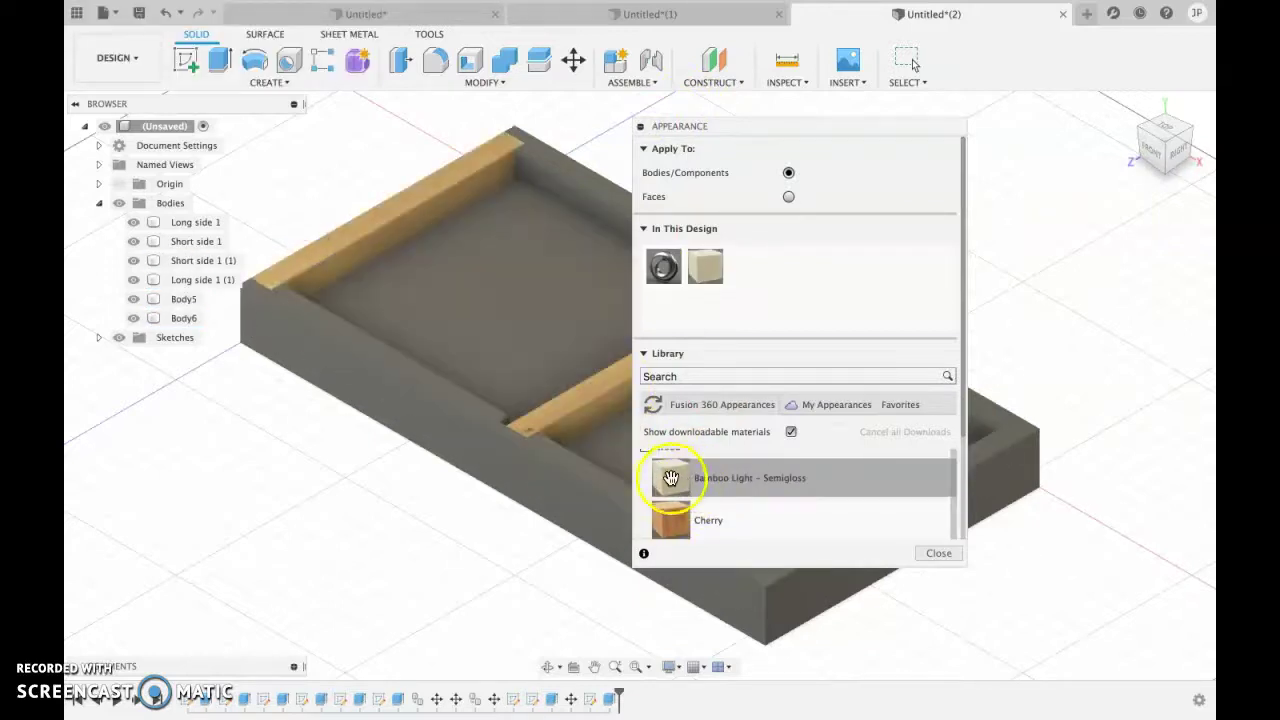
drag(673, 477, 440, 434)
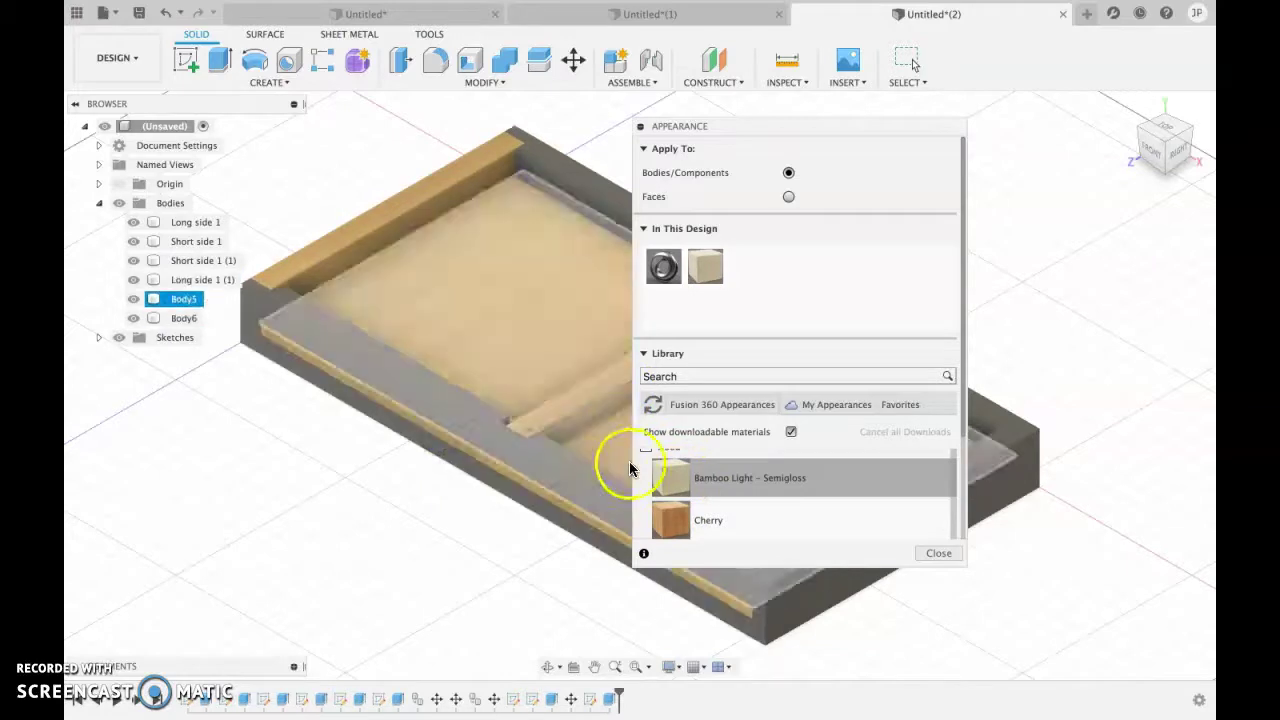
- Apply Bamboo Light – Semigloss to the front long side, back wall and short end wall
drag(630, 470, 486, 420)
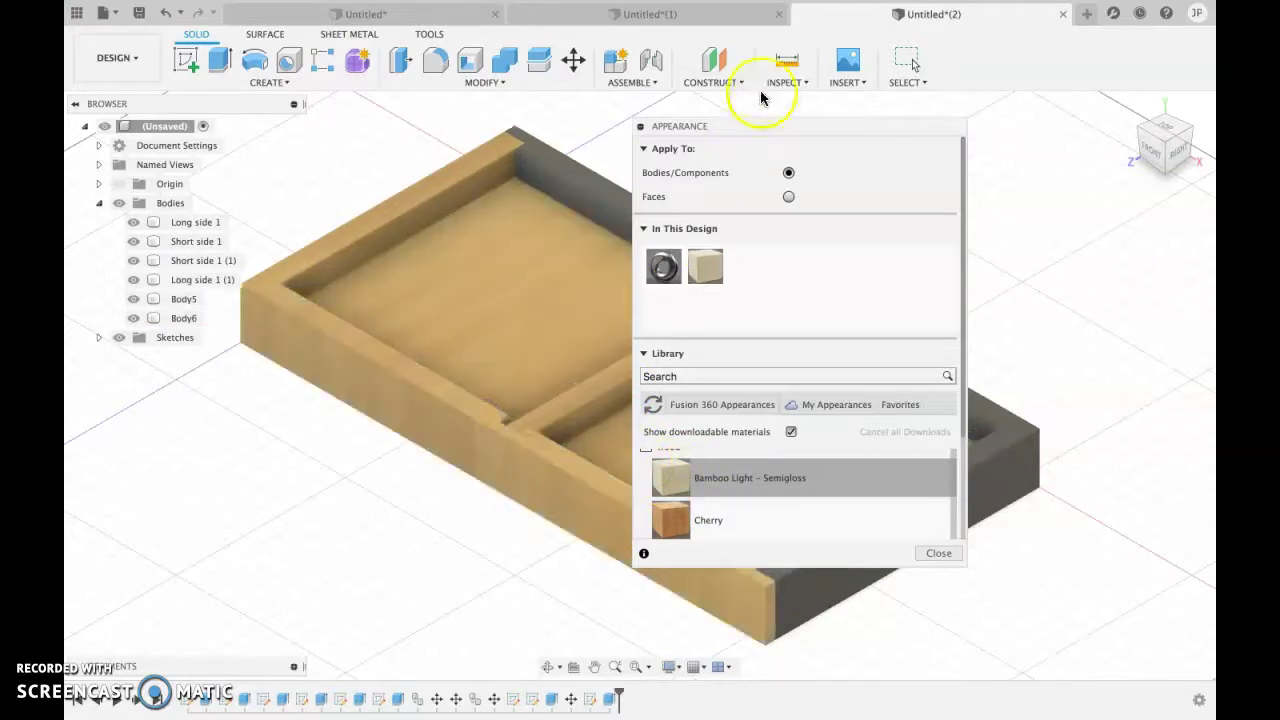
drag(762, 130, 960, 116)
drag(870, 447, 751, 269)
drag(884, 449, 816, 552)
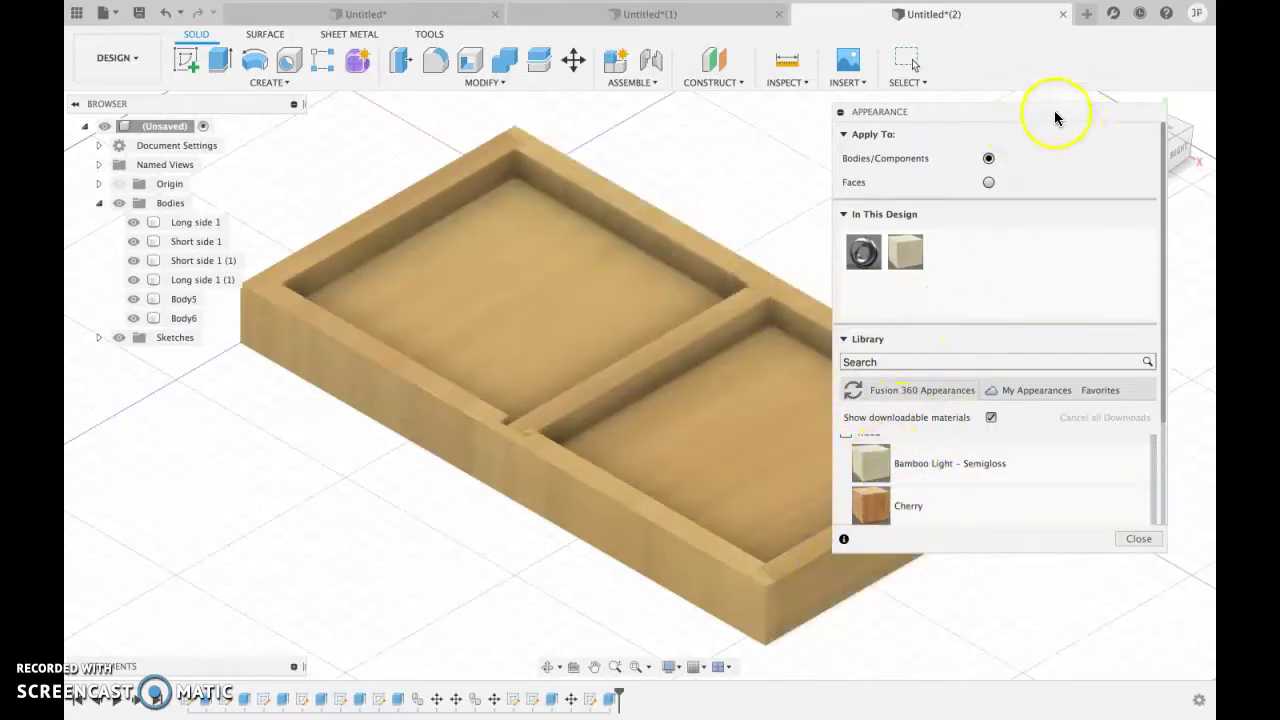
drag(1056, 115, 371, 334)
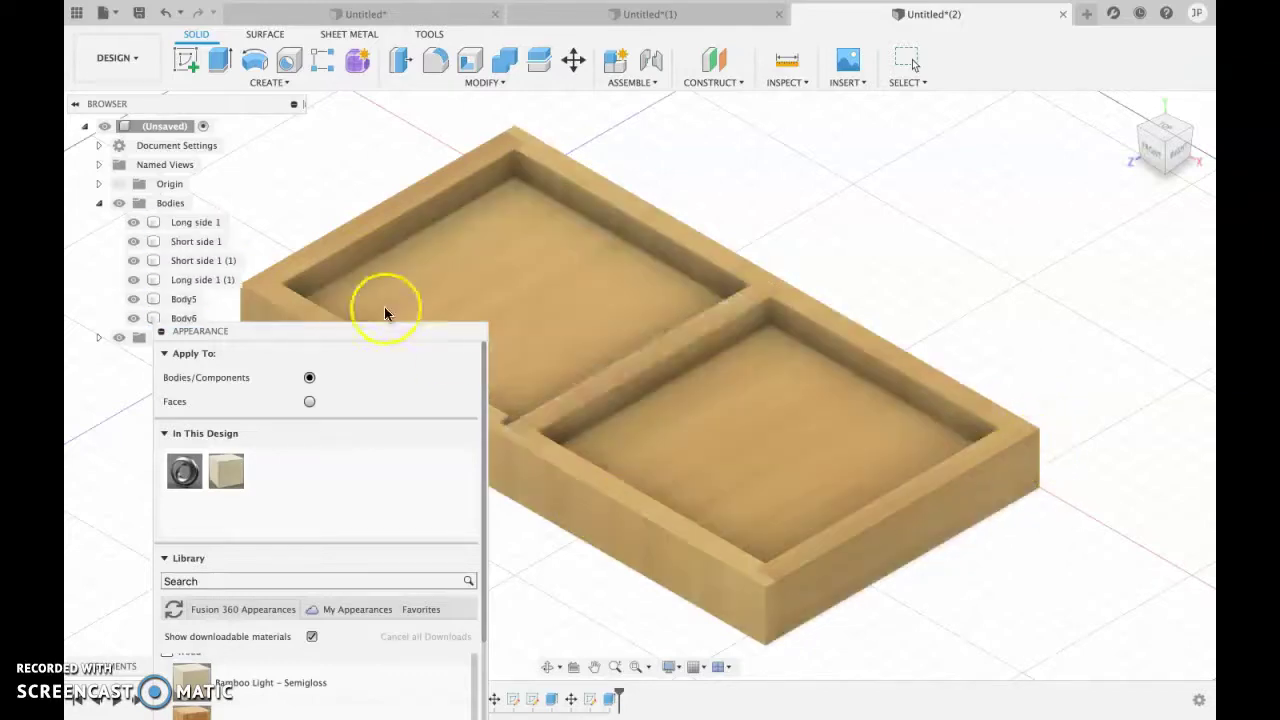
drag(363, 331, 1120, 50)
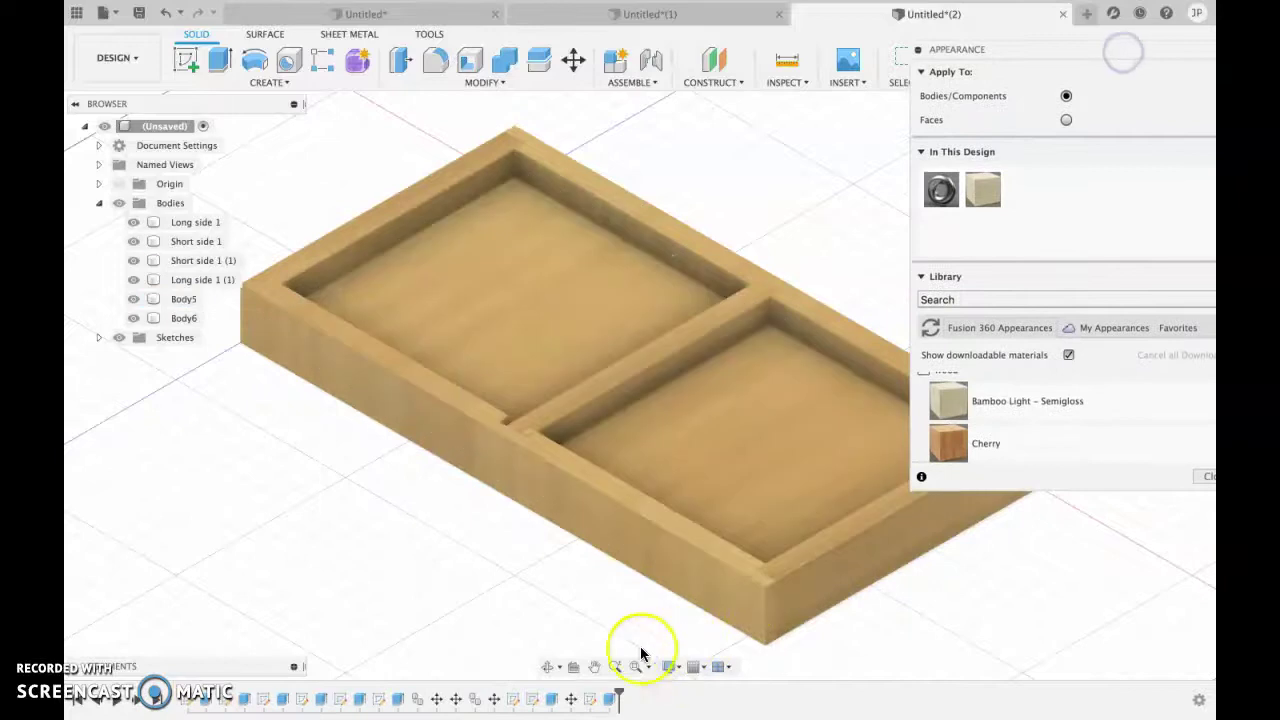
- Switch the visual style to Wireframe with Visible Edges Only
click(674, 667)
click(723, 562)
mouse_move(718, 528)
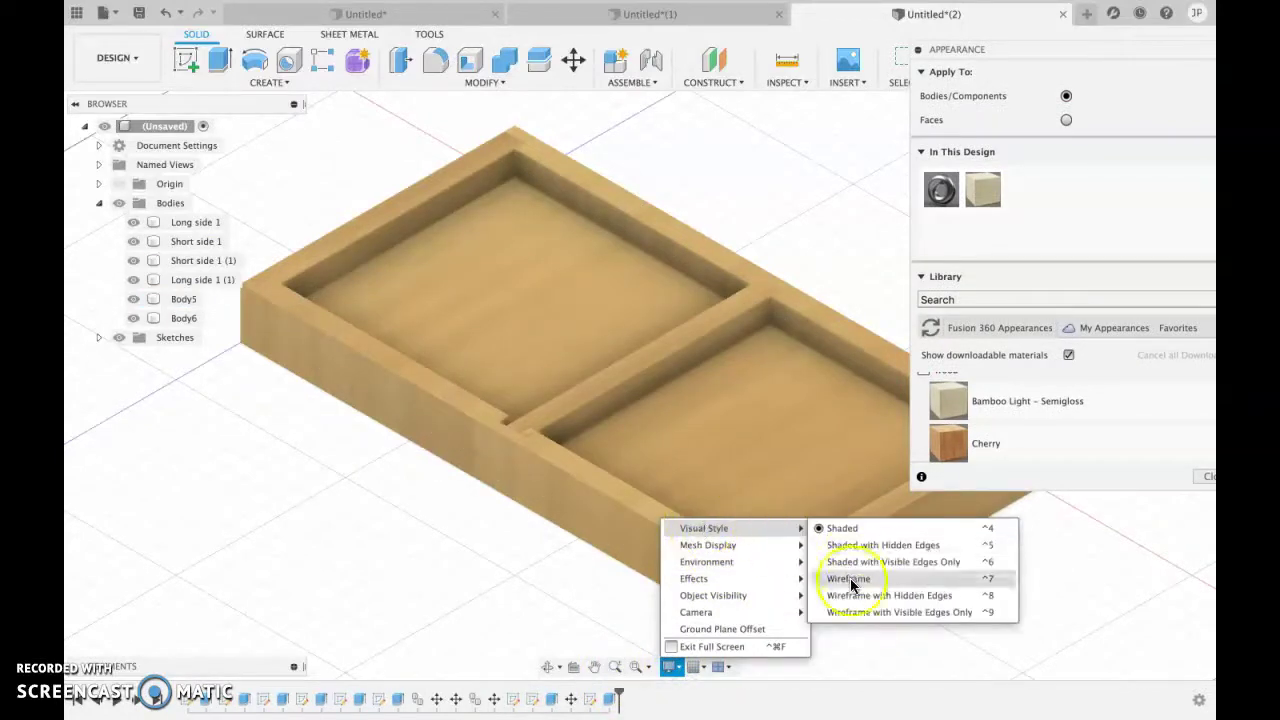
click(852, 613)
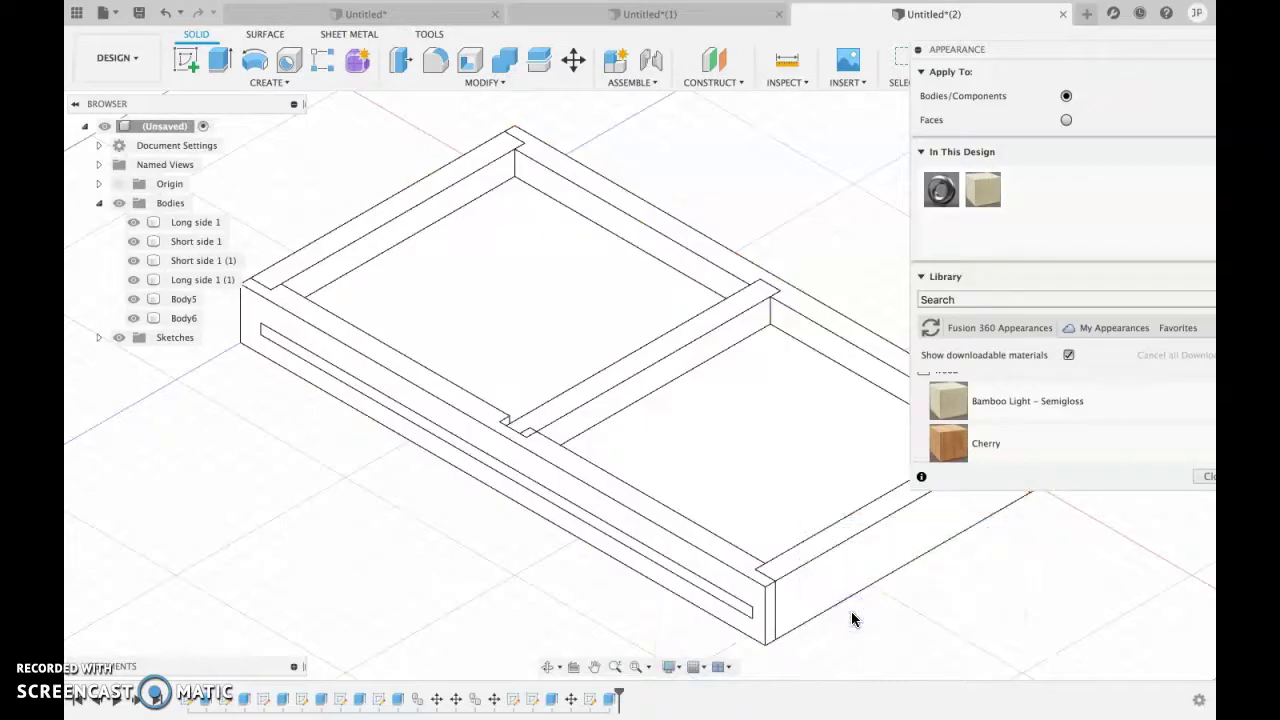
click(1037, 83)
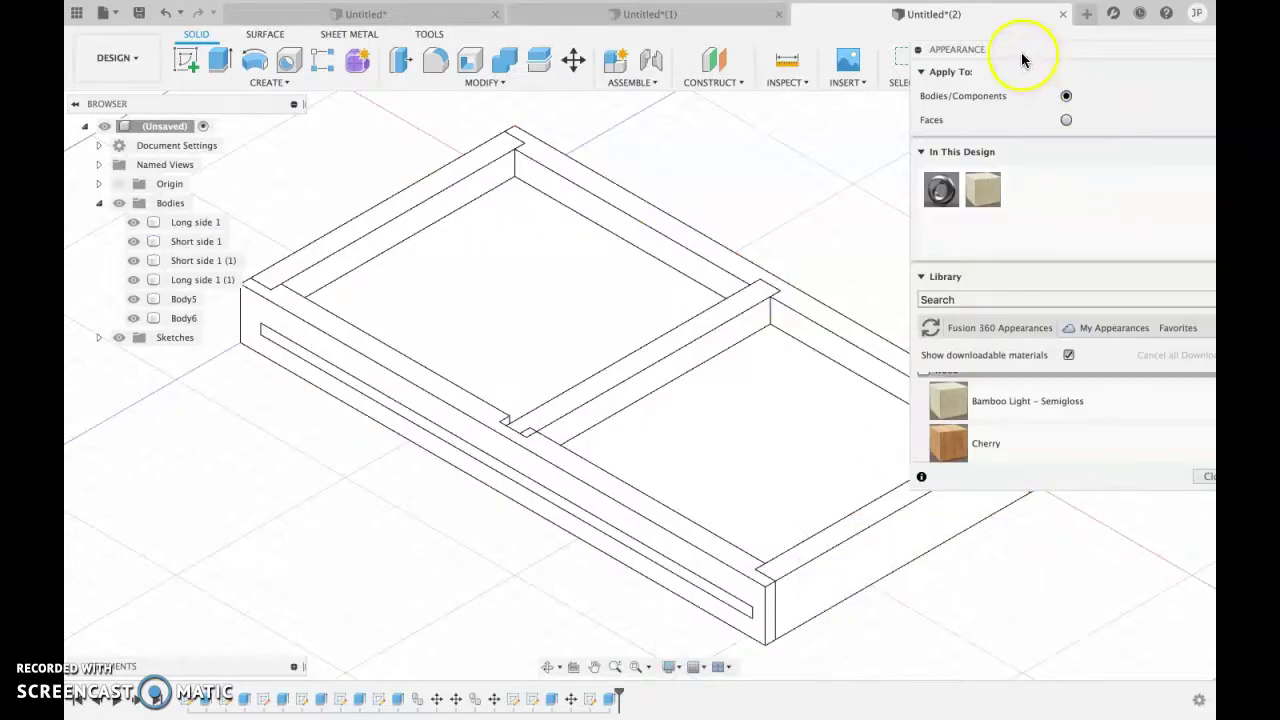
drag(1022, 57, 190, 245)
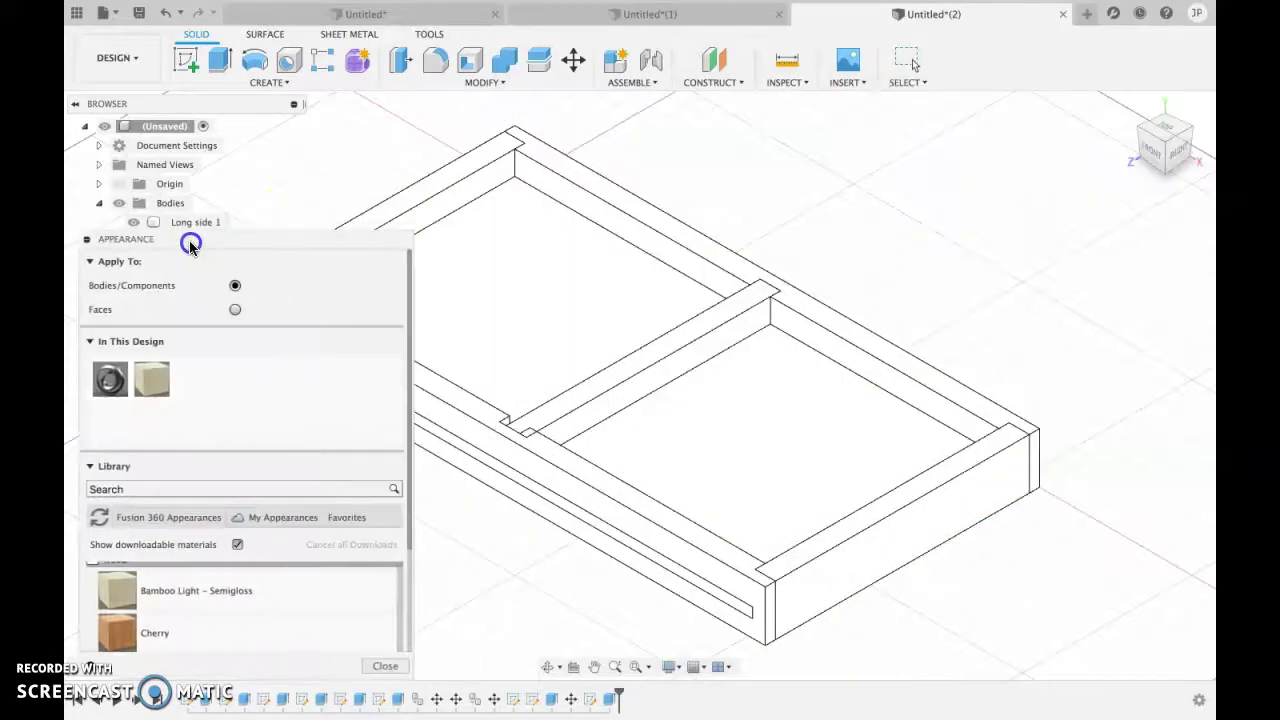
- Orbit the box with the ViewCube, then select floor panel Body5 and its timeline feature
click(1165, 118)
click(1165, 118)
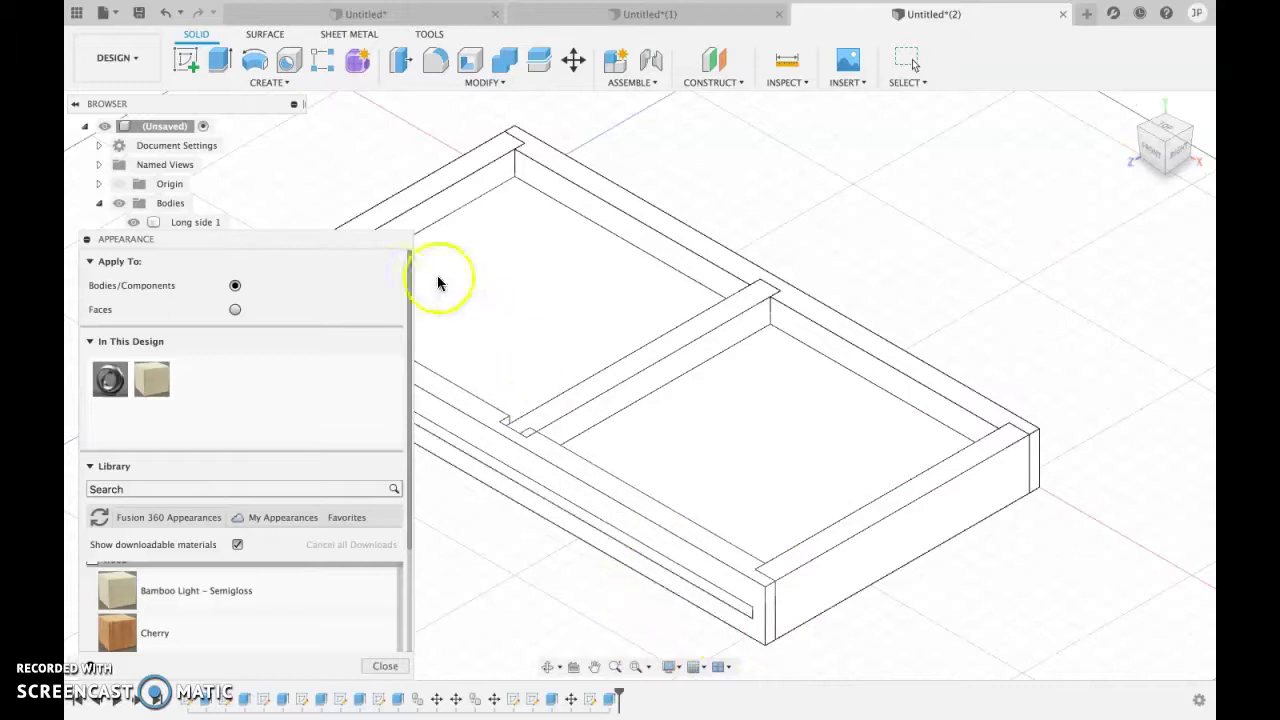
drag(306, 246, 1141, 108)
click(710, 600)
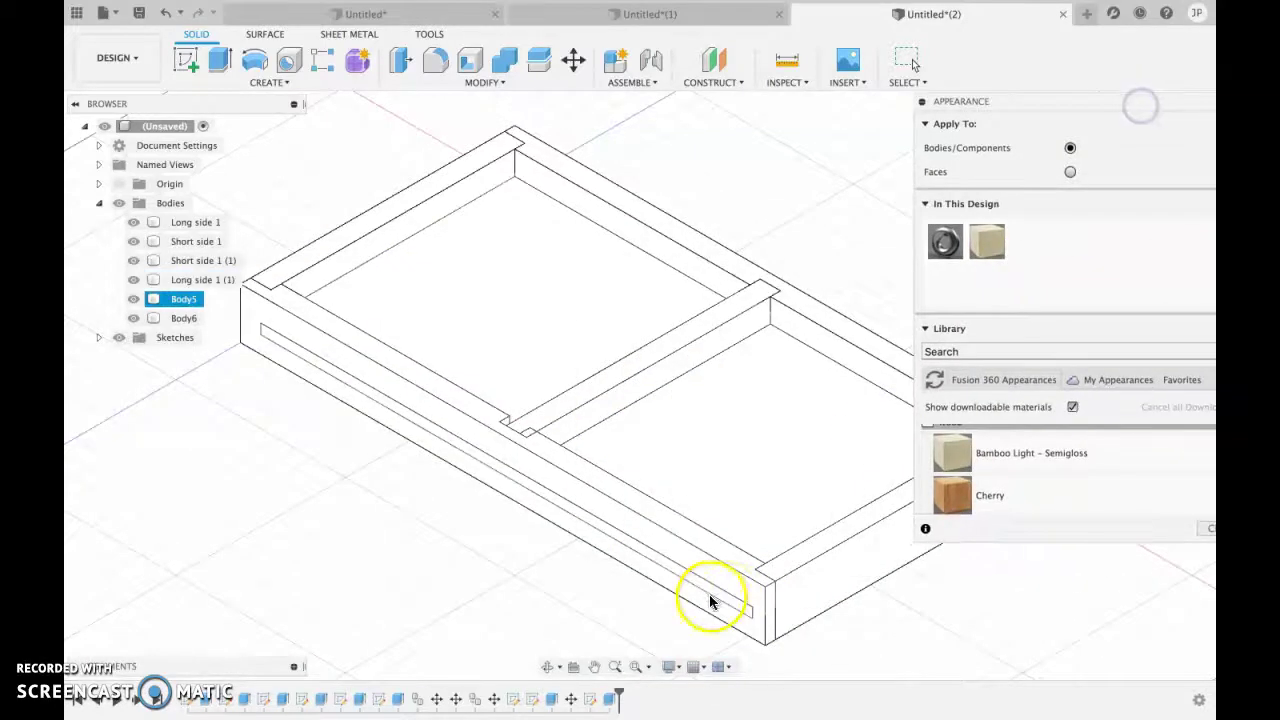
click(553, 700)
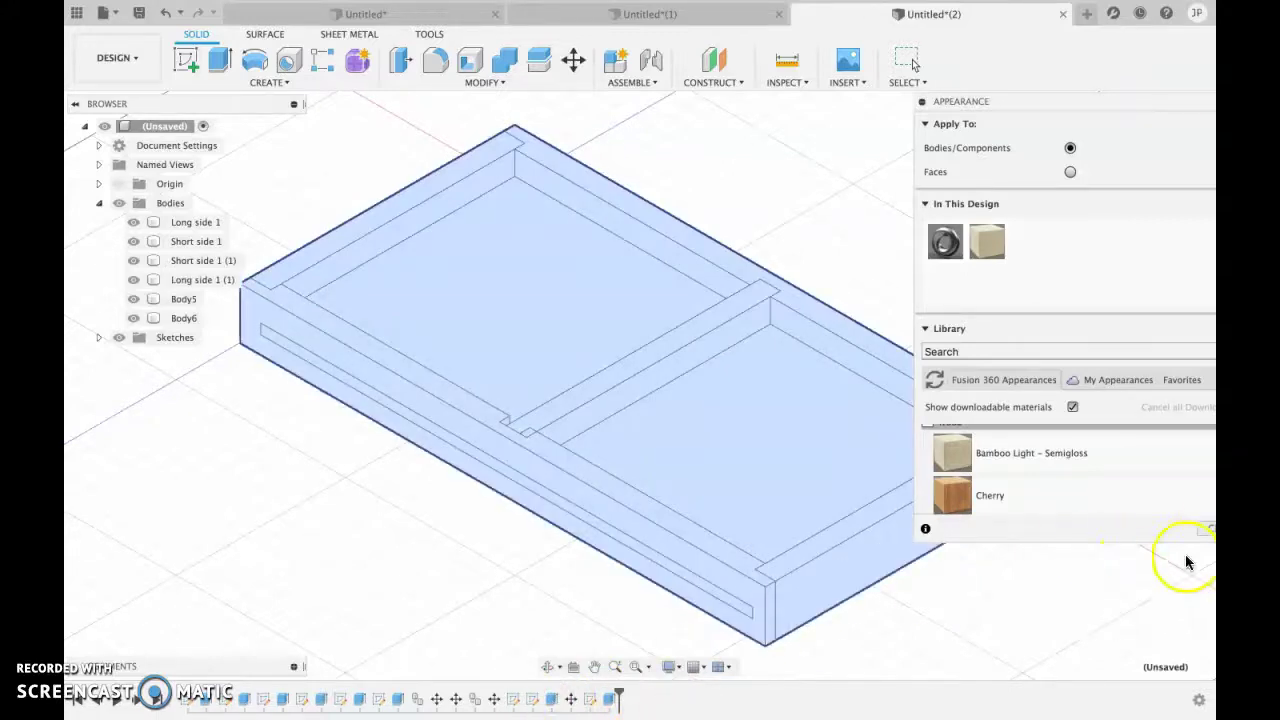
- Close Appearance and edit the timeline extrude, shortening it from 155 mm to 150 mm
click(1204, 529)
right_click(553, 700)
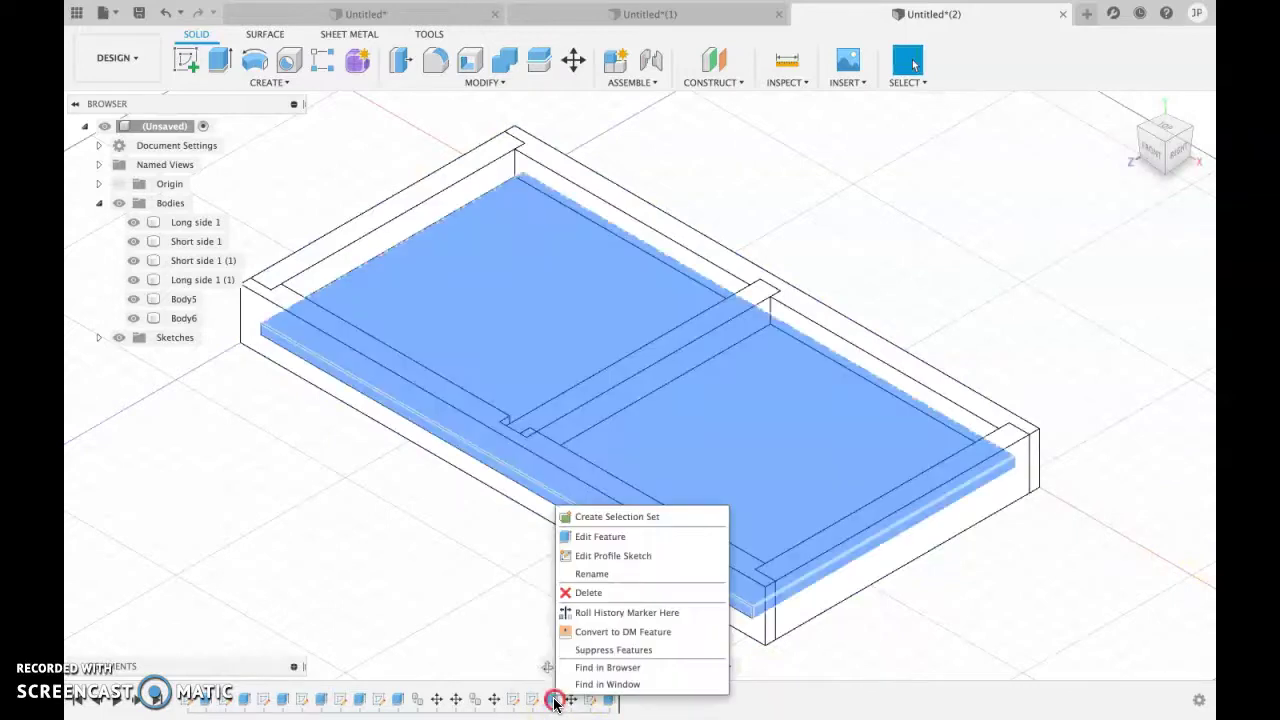
click(603, 536)
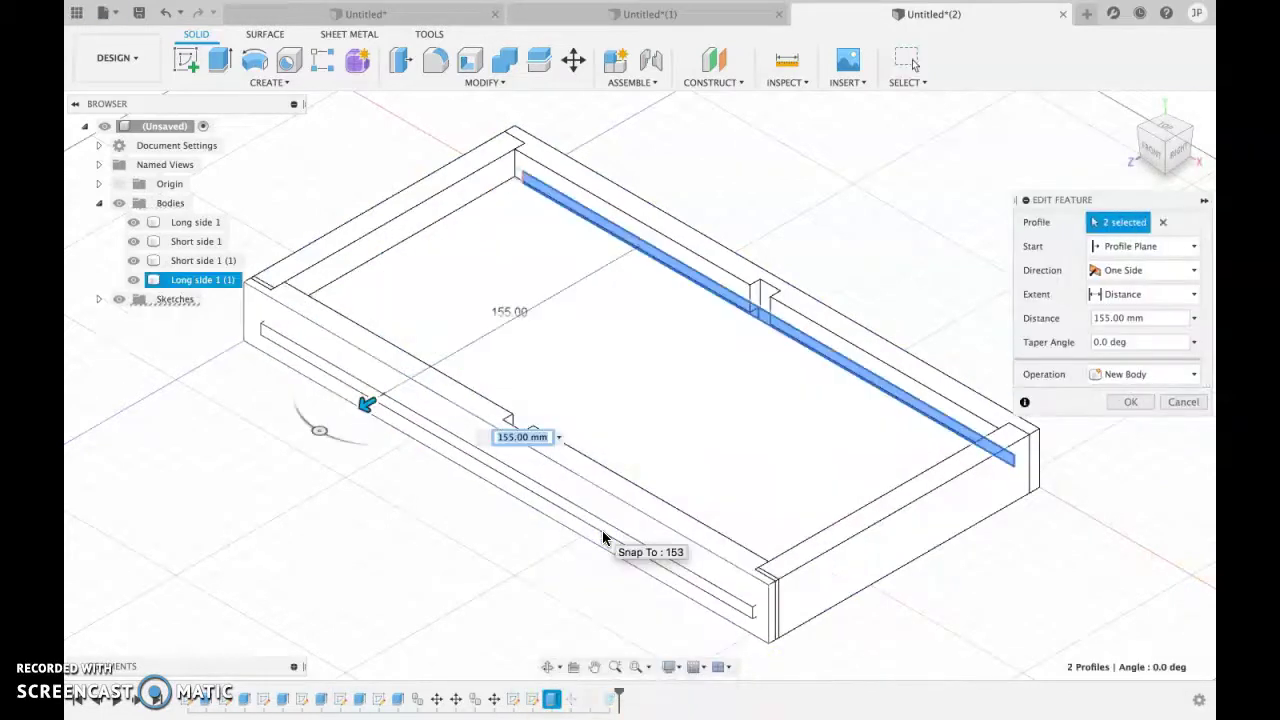
drag(367, 403, 375, 400)
click(1128, 403)
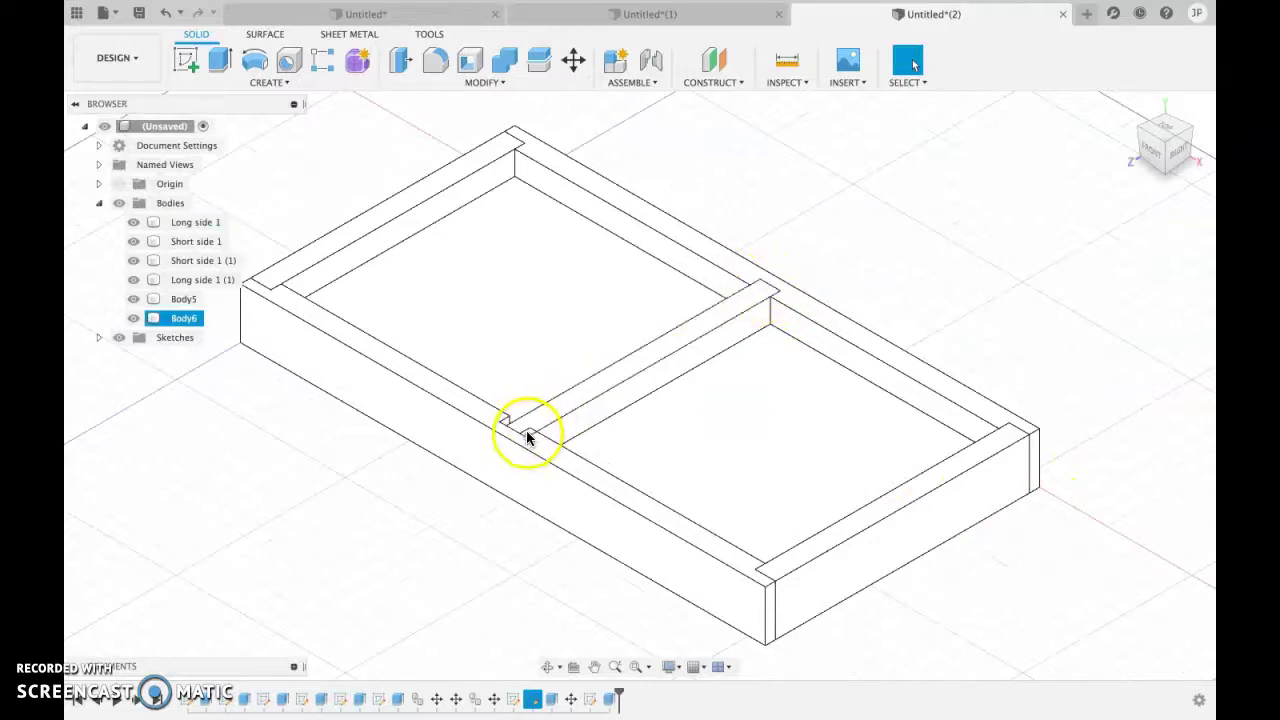
click(379, 701)
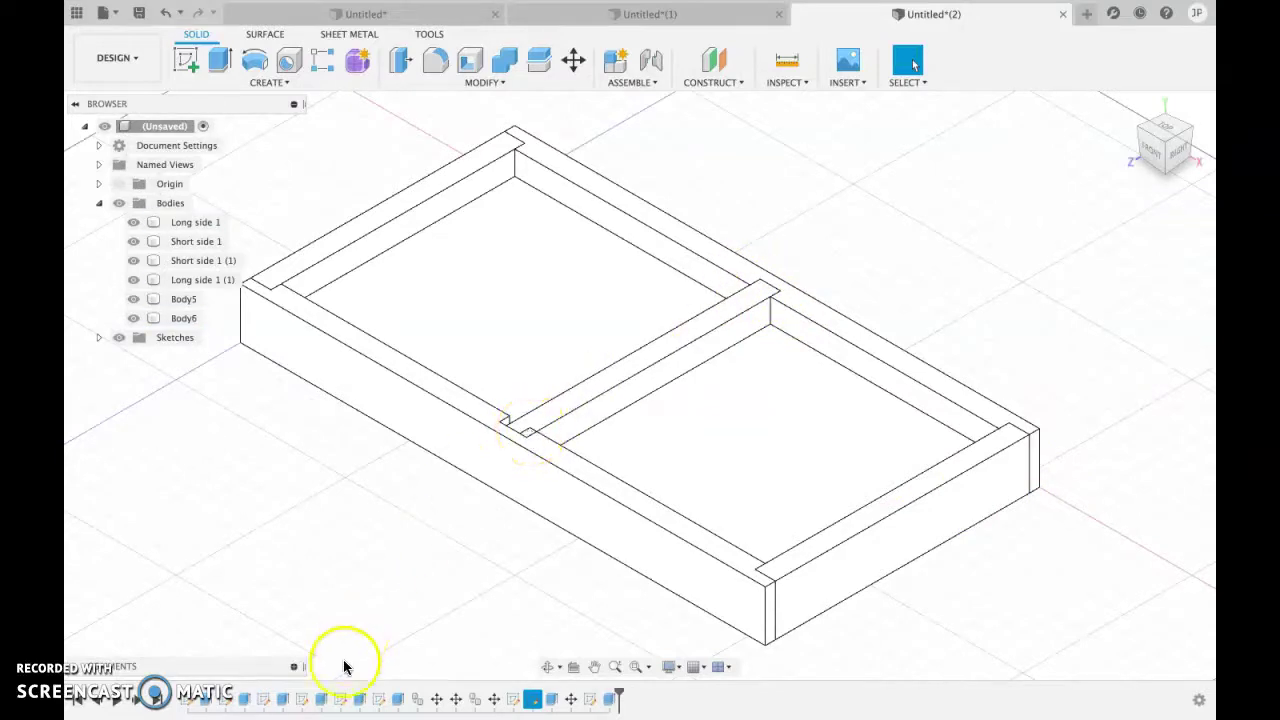
click(514, 702)
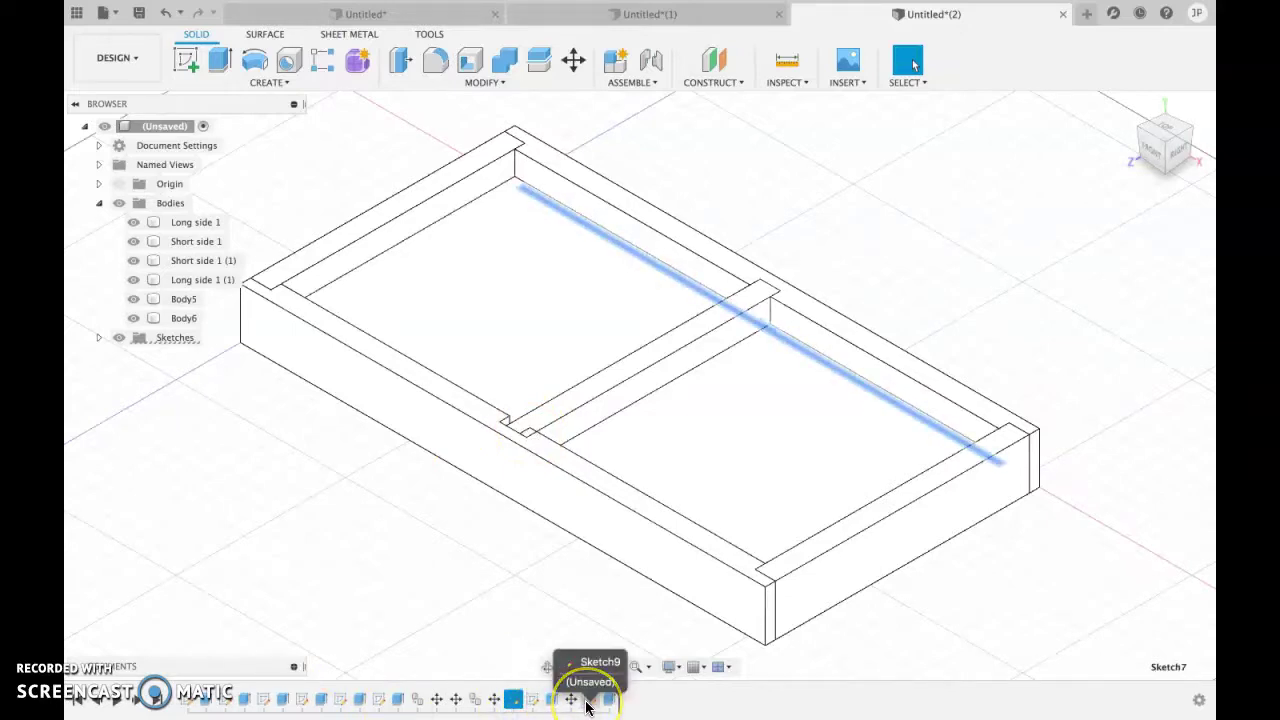
click(587, 702)
click(538, 705)
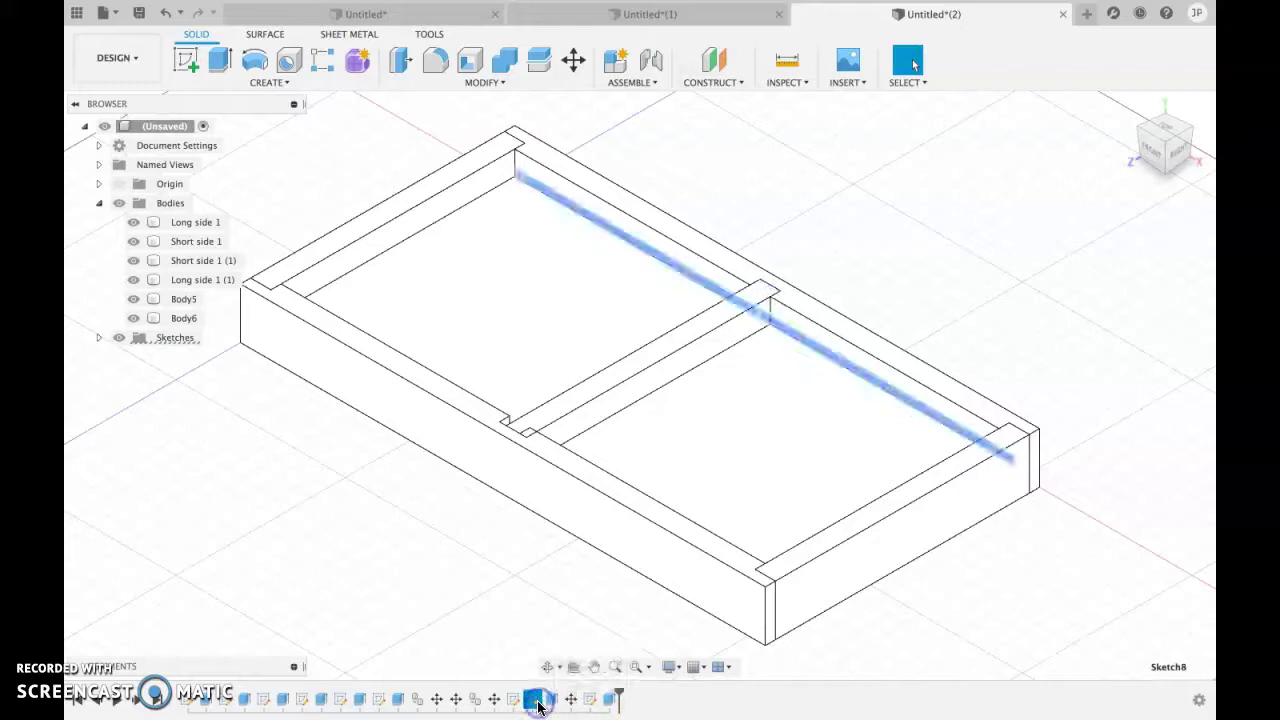
click(514, 703)
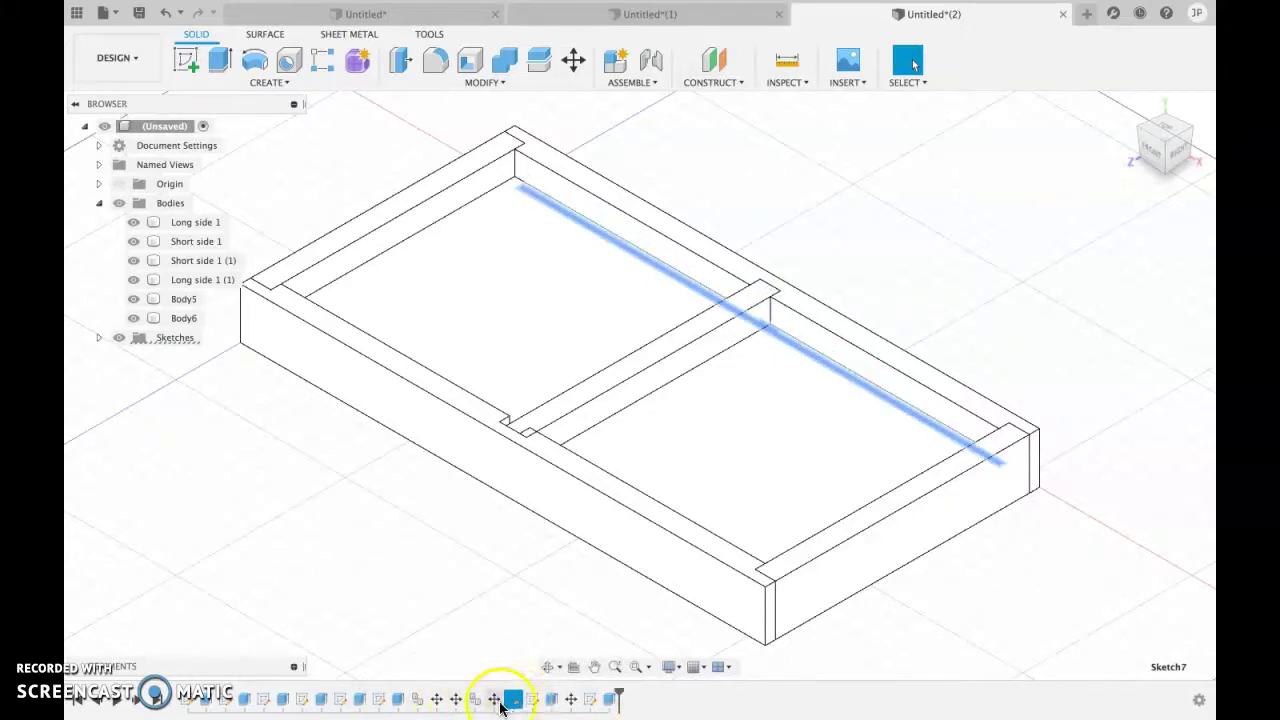
click(340, 702)
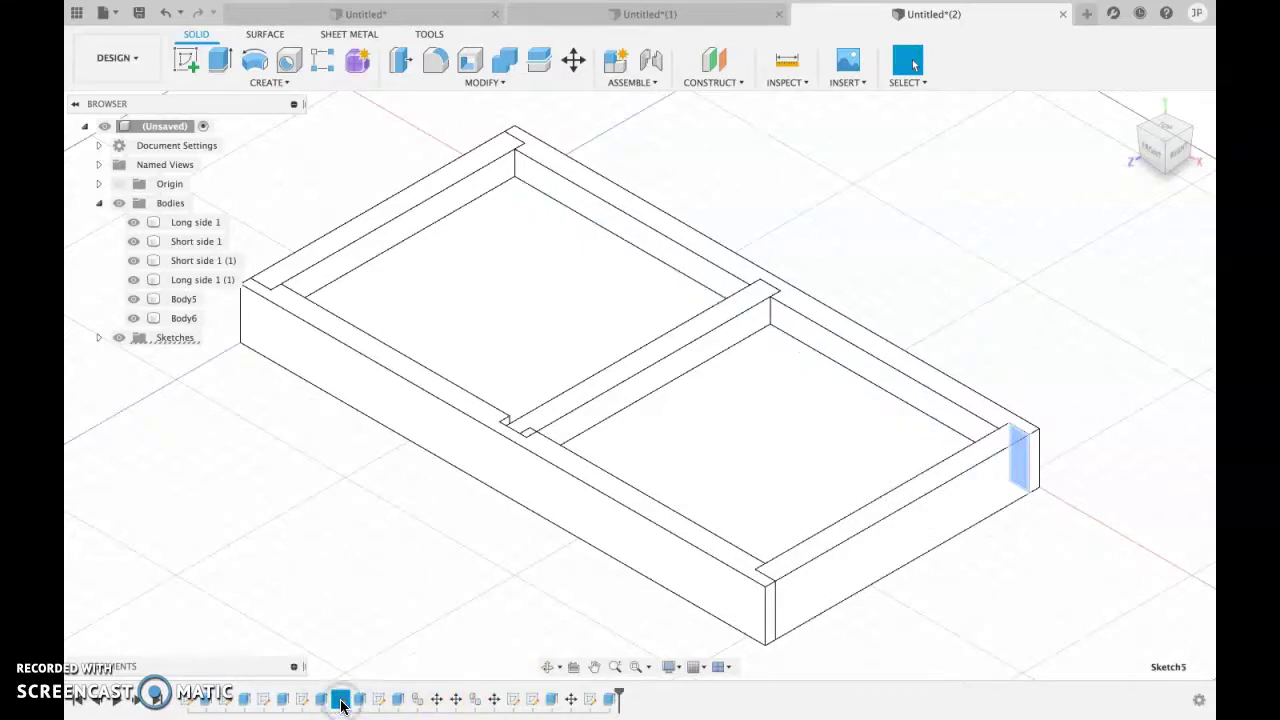
click(360, 702)
click(380, 702)
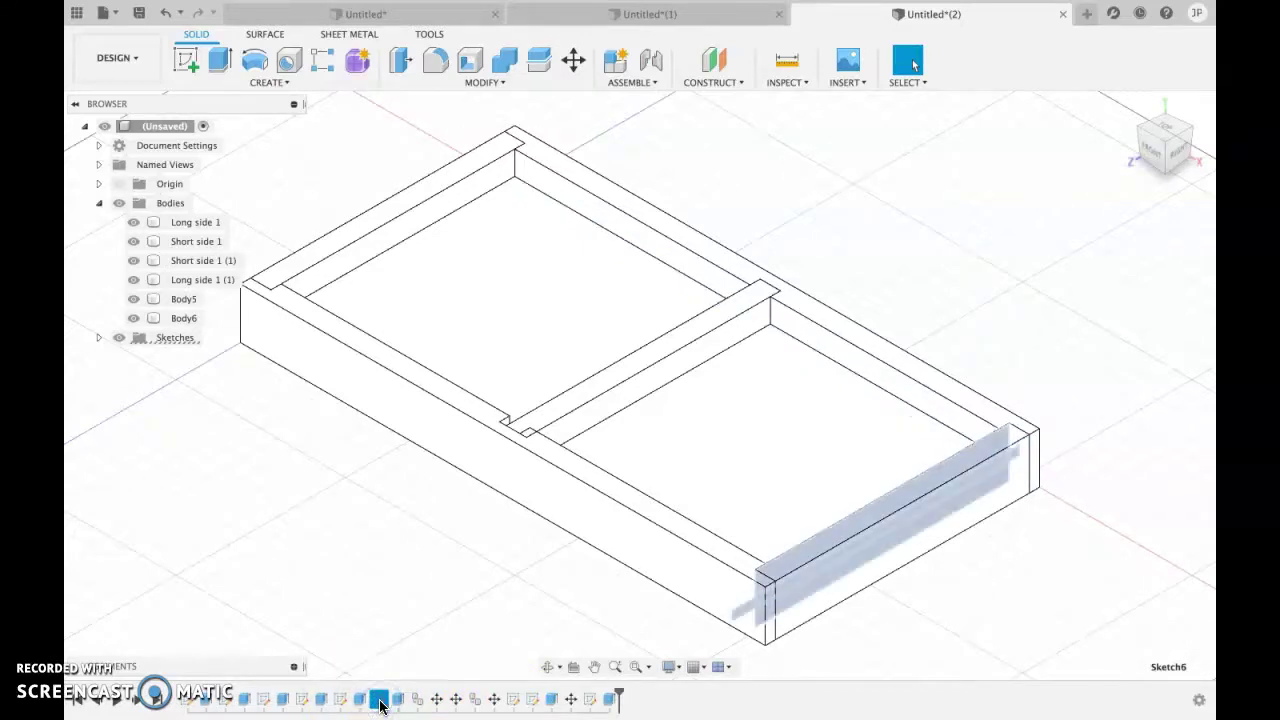
click(476, 704)
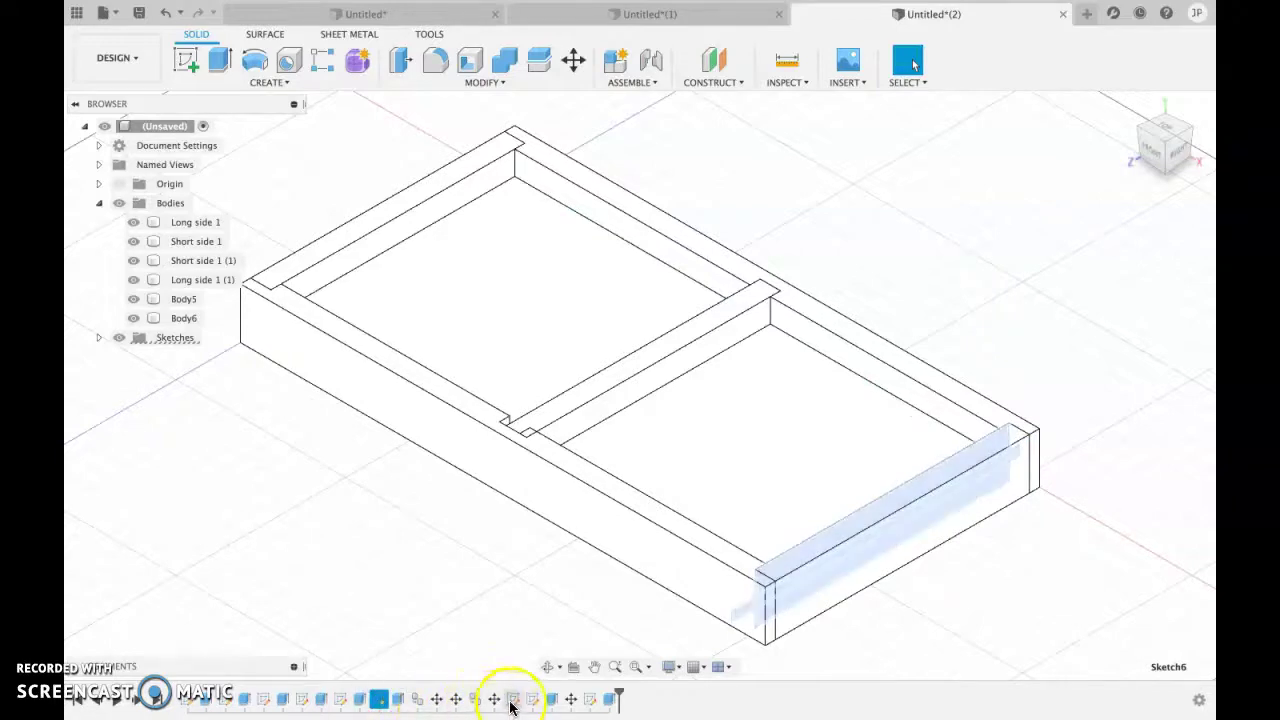
click(511, 700)
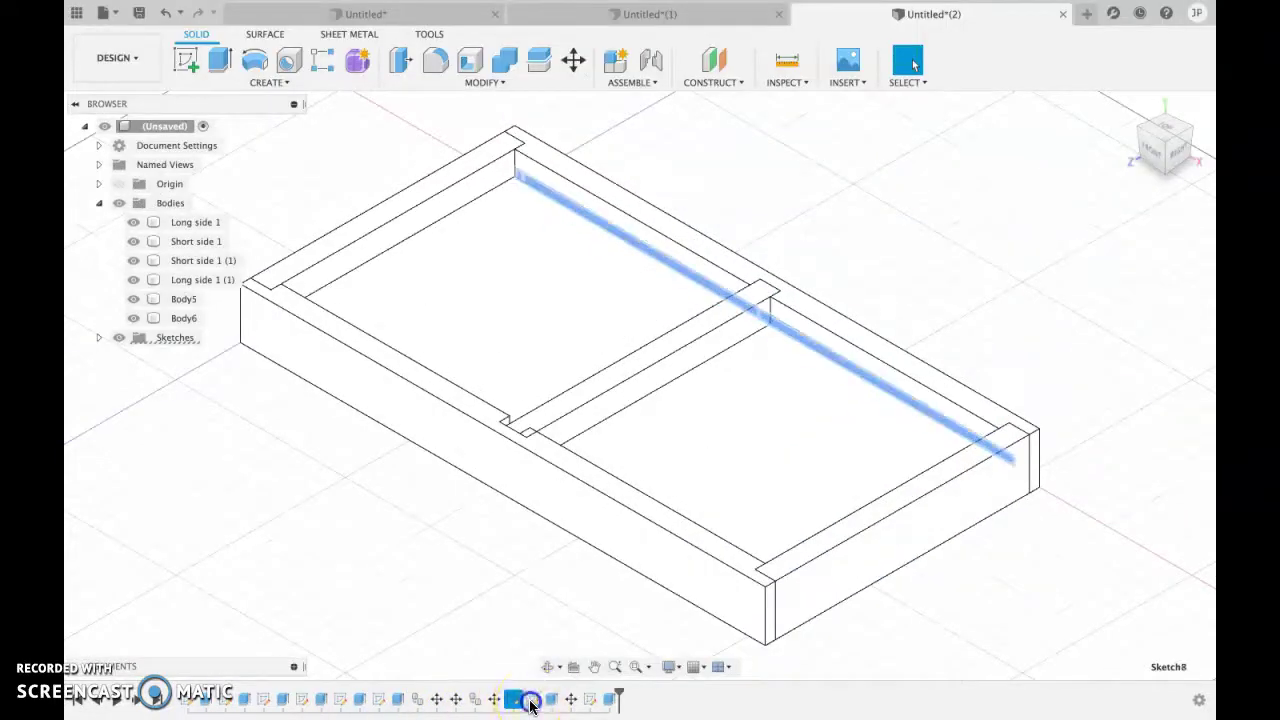